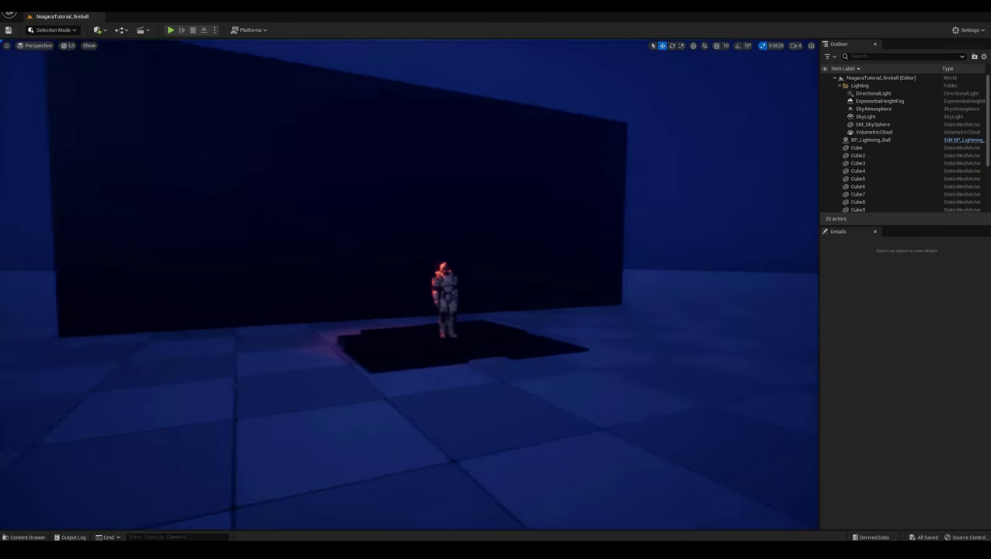
# Open the TestMove2 level sequence from its actor in the level and enlarge the Sequencer area slightly.
pyautogui.moveTo(530, 248); pyautogui.dragTo(489, 252, button='right')
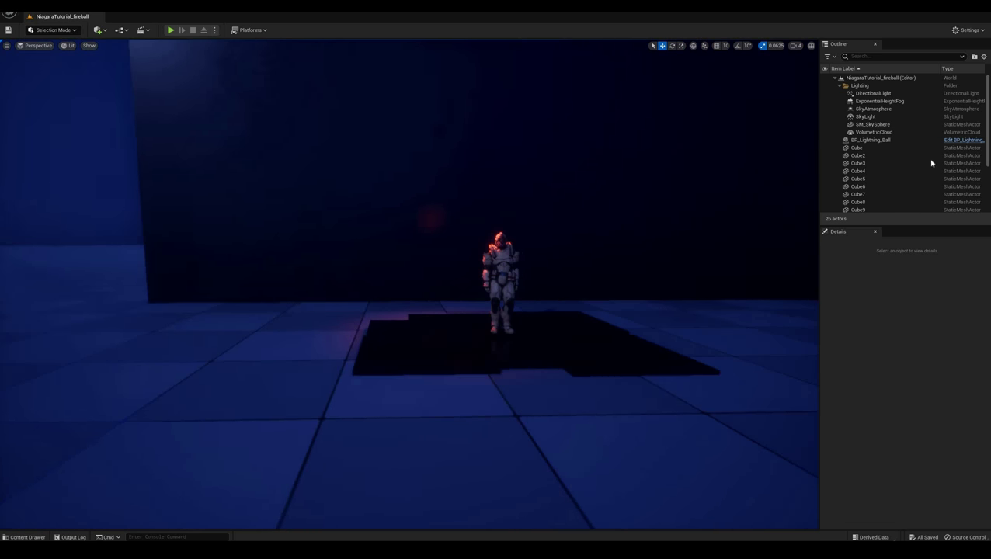
pyautogui.scroll(-5, 928, 160)
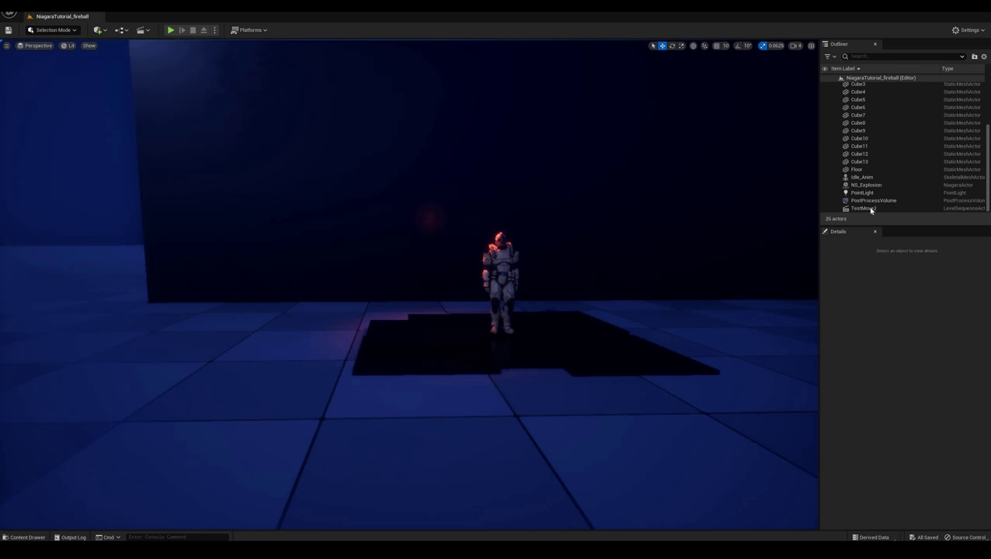
pyautogui.click(868, 209)
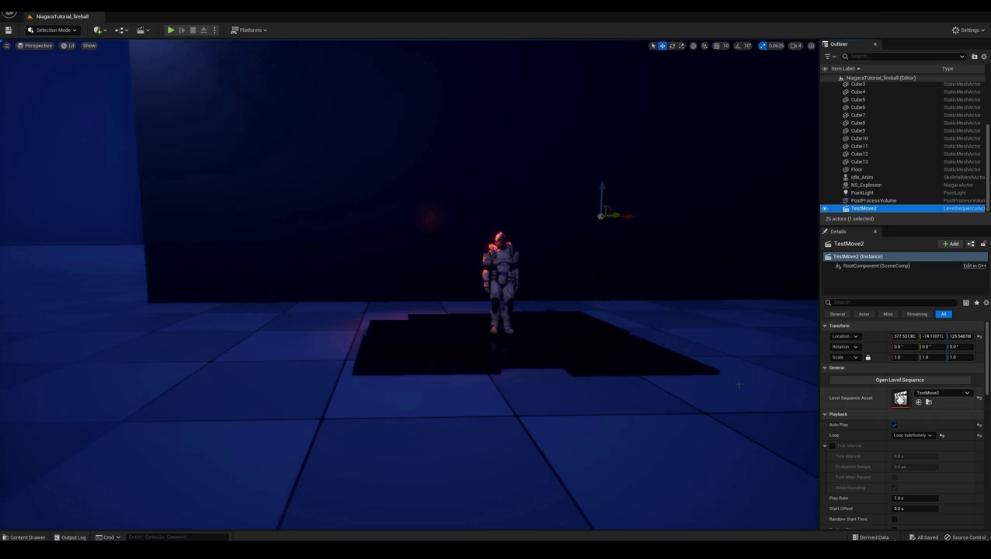
pyautogui.moveTo(699, 342); pyautogui.dragTo(757, 332, button='right')
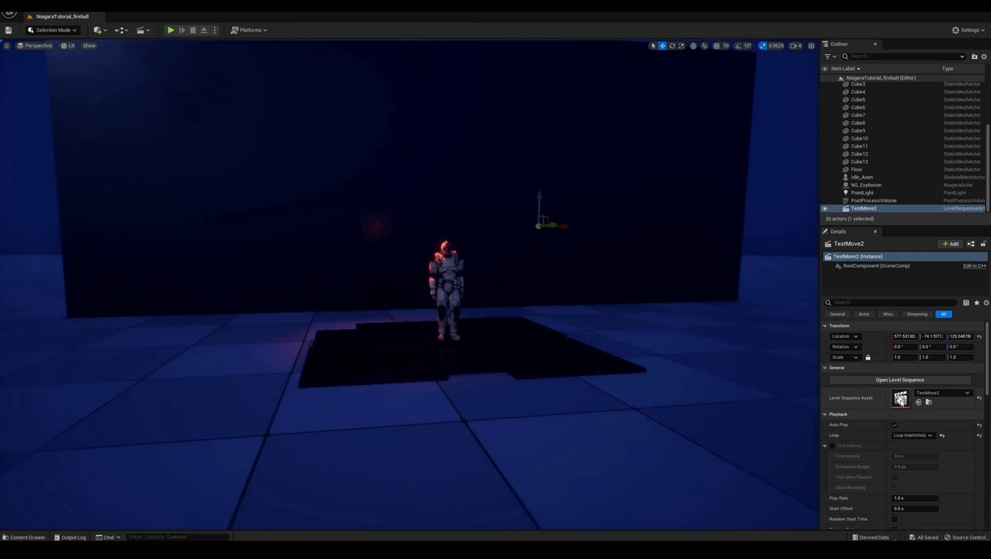
pyautogui.doubleClick(900, 398)
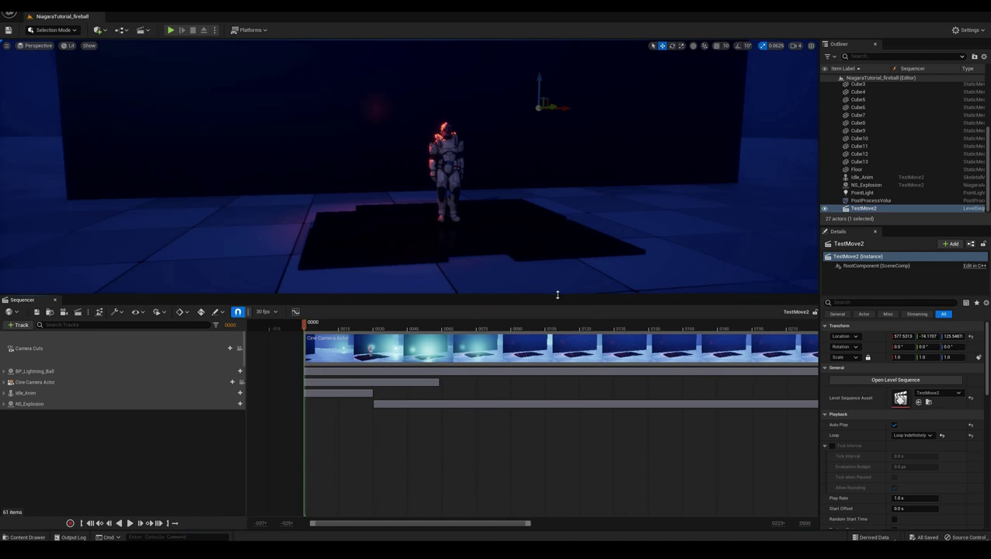
pyautogui.moveTo(542, 293); pyautogui.dragTo(543, 283)
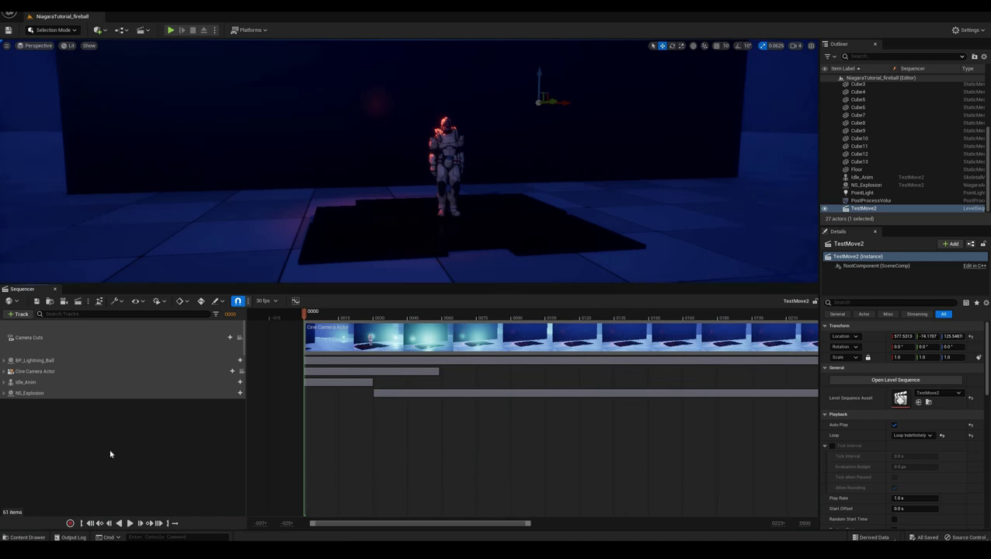
# Expand the BP_Lightning_Ball track and examine its Transform, Is Lightning Active and Events tracks.
pyautogui.click(26, 360)
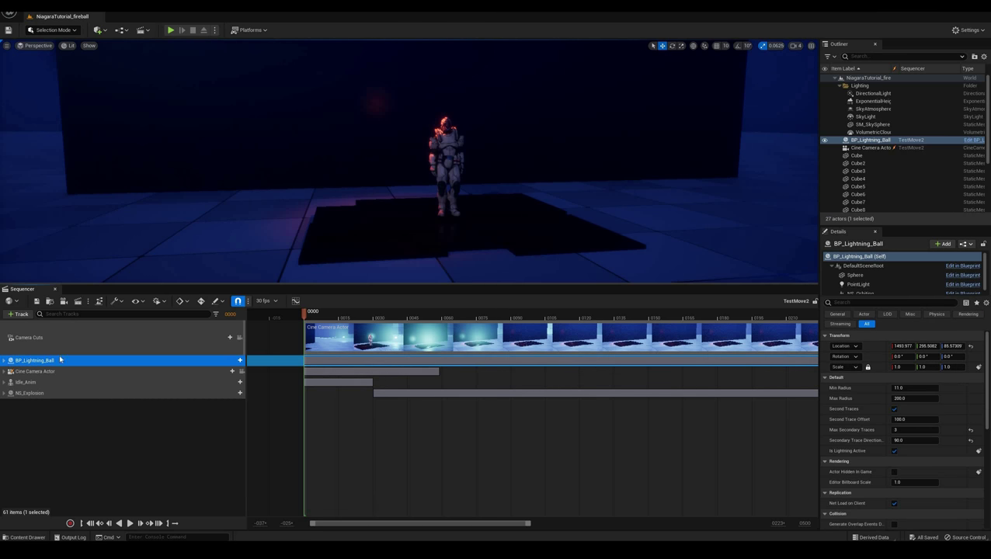
pyautogui.click(5, 360)
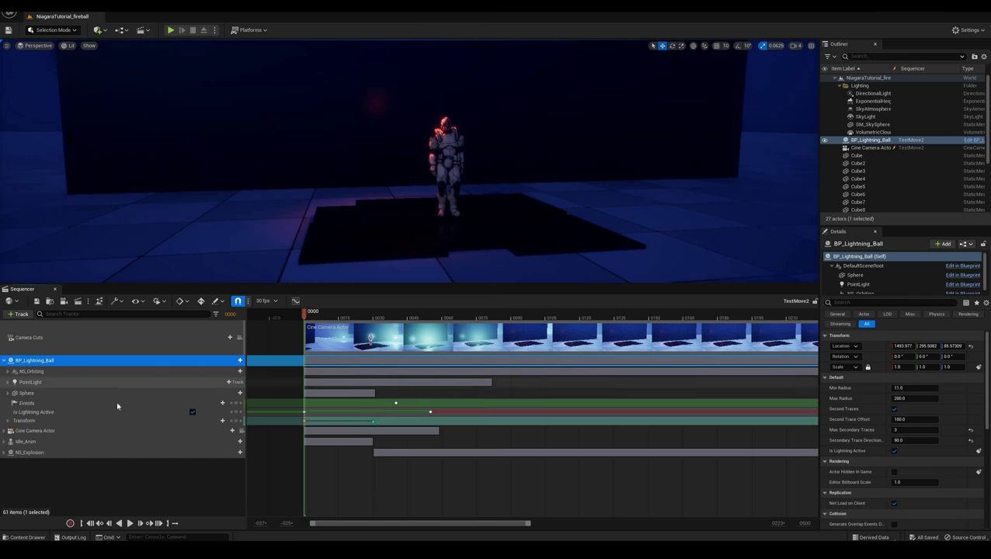
pyautogui.click(186, 420)
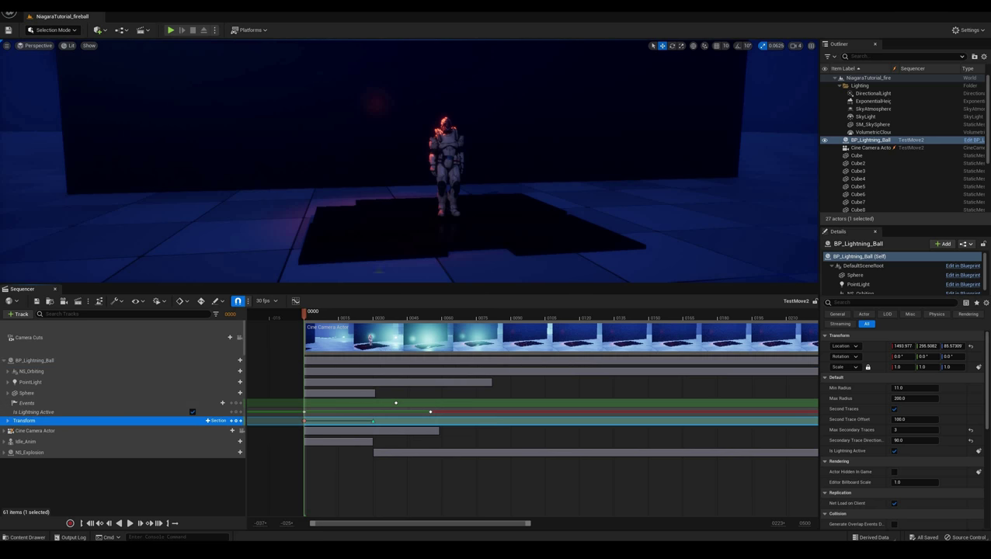
pyautogui.press('f')
pyautogui.moveTo(409, 163); pyautogui.dragTo(272, 187, button='right')
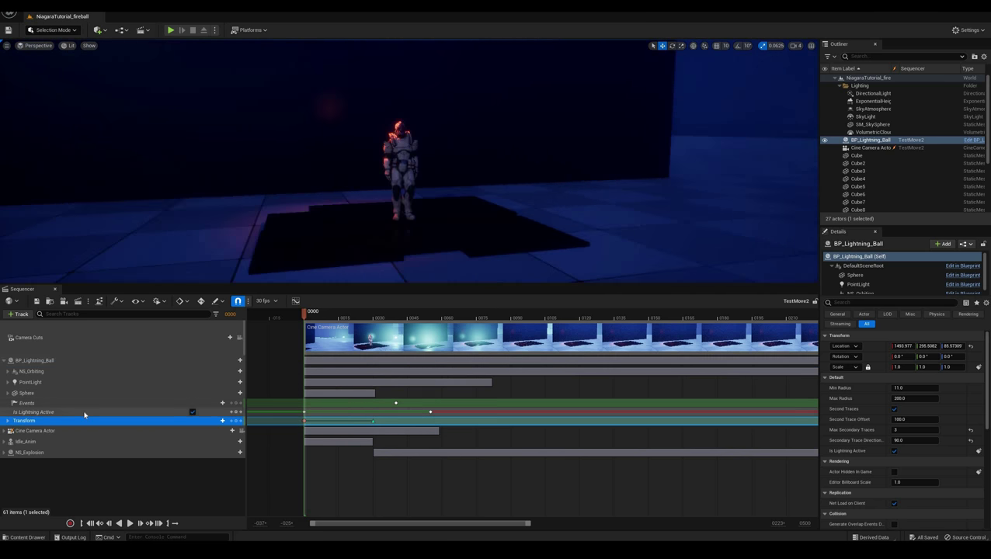
pyautogui.click(160, 413)
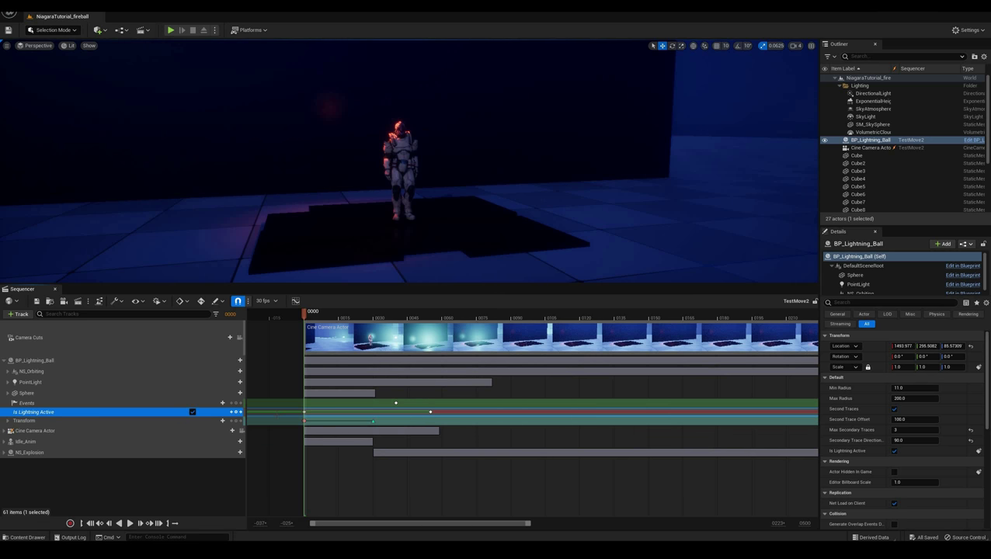
pyautogui.click(62, 404)
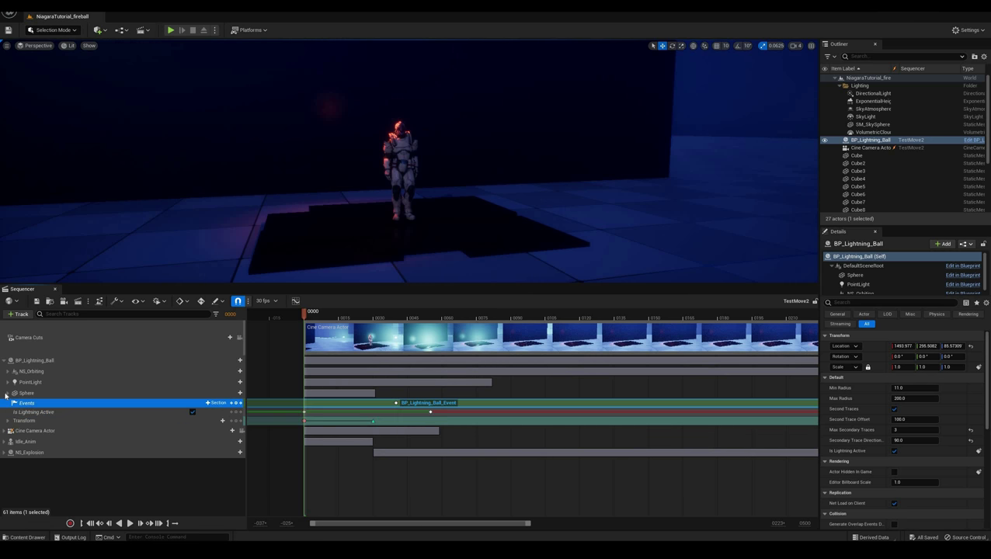
# Examine the Sphere visibility, PointLight intensity and NS_Orbiting visibility tracks of BP_Lightning_Ball, then collapse them.
pyautogui.click(9, 393)
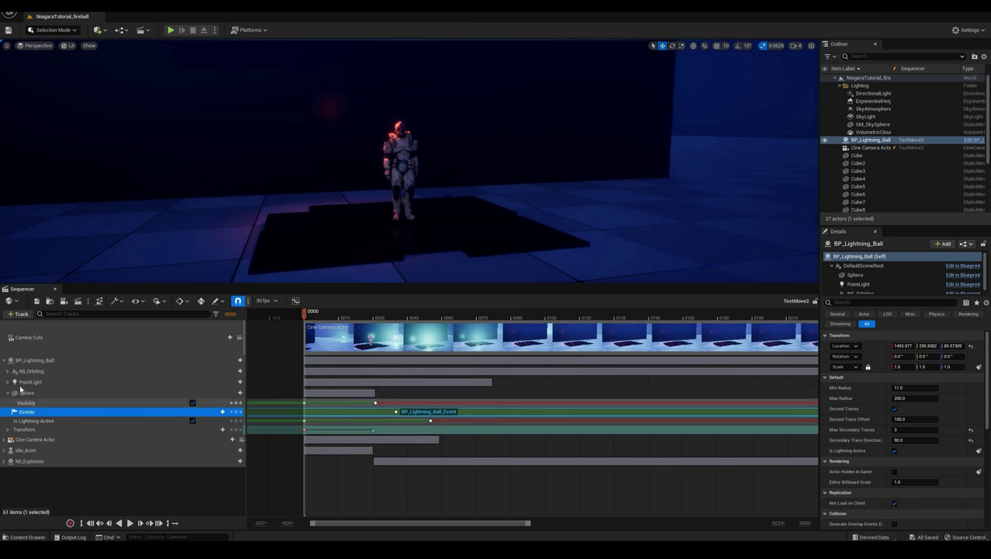
pyautogui.click(9, 393)
pyautogui.click(34, 383)
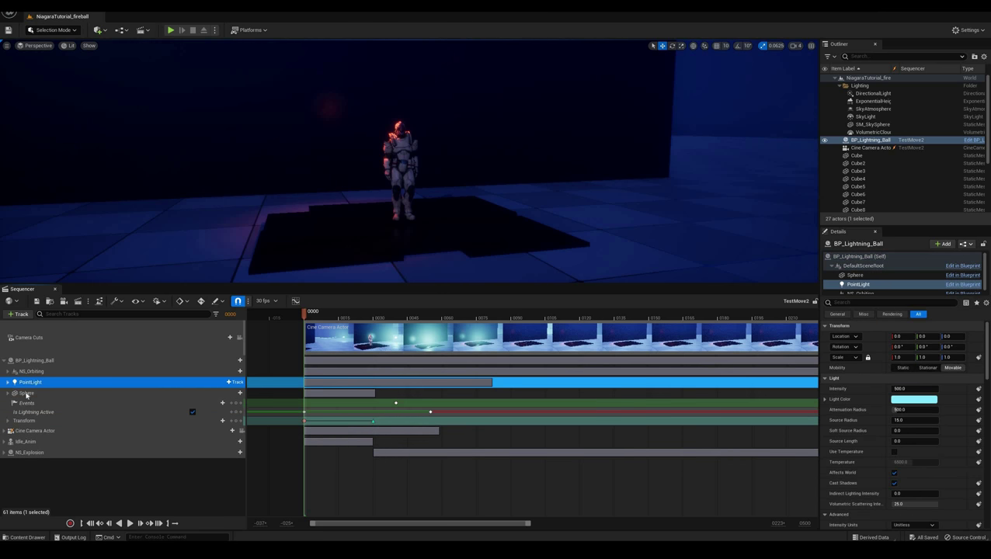
pyautogui.click(9, 382)
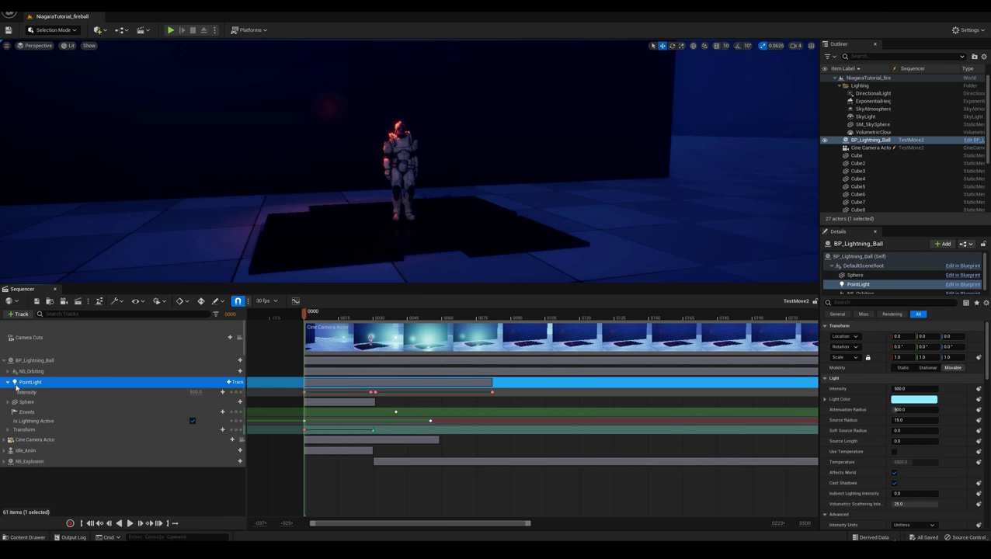
pyautogui.click(9, 383)
pyautogui.click(7, 371)
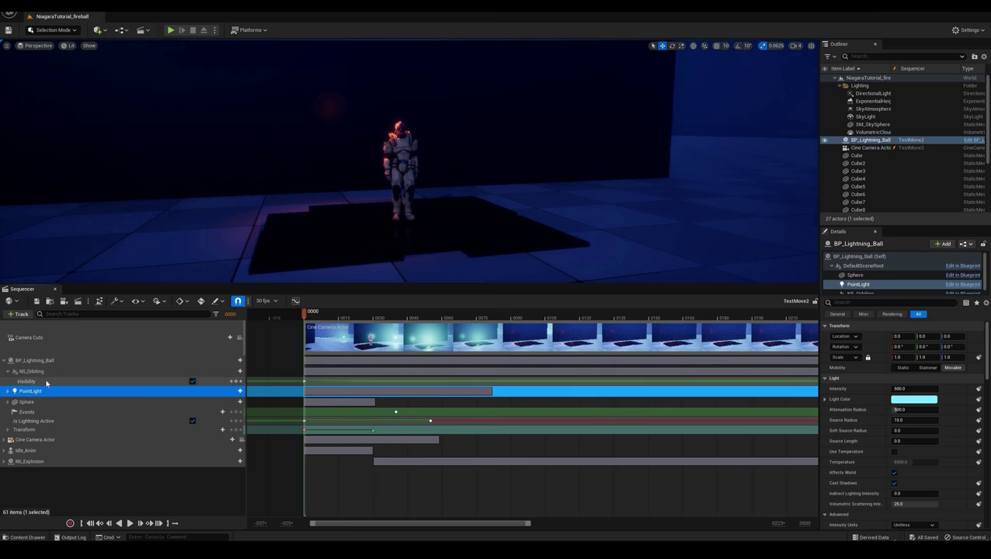
pyautogui.click(62, 382)
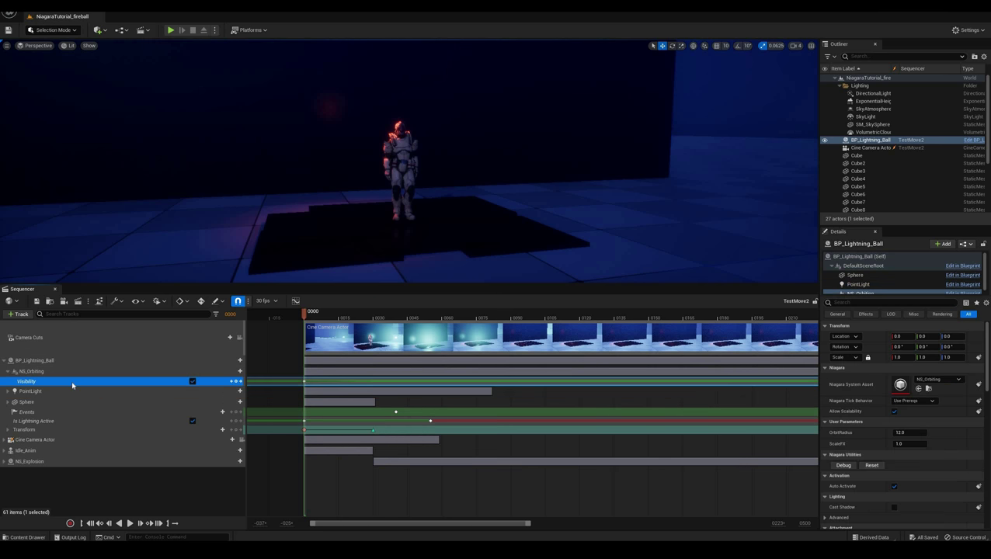
pyautogui.click(8, 372)
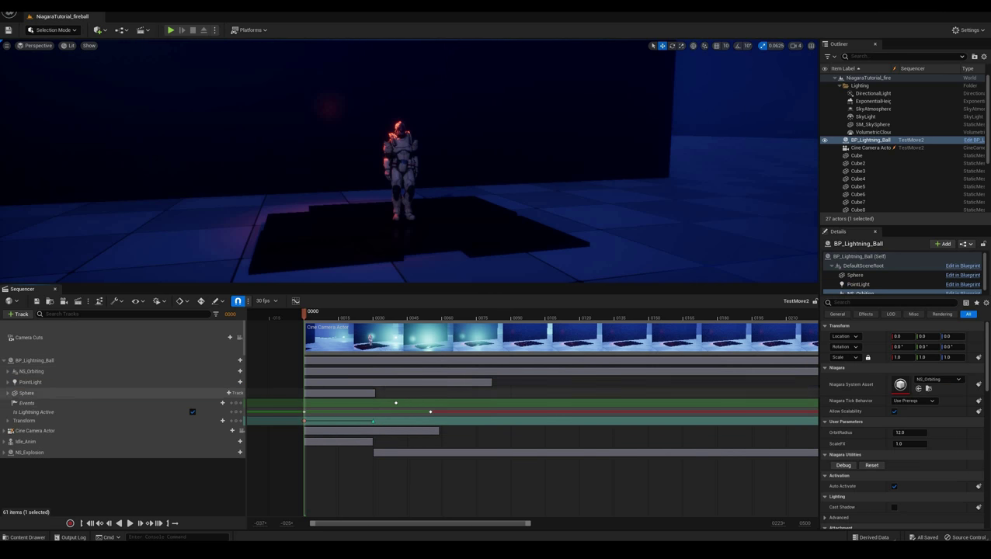
pyautogui.click(5, 360)
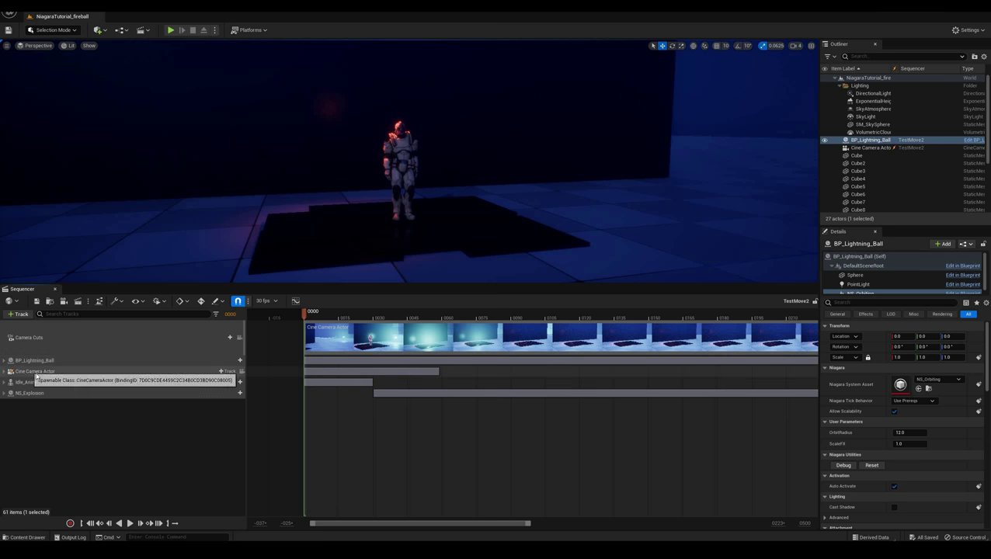
# Examine the sub-tracks of Cine Camera Actor and the visibility keys of Idle_Anim, collapsing each track again.
pyautogui.click(31, 372)
pyautogui.click(4, 371)
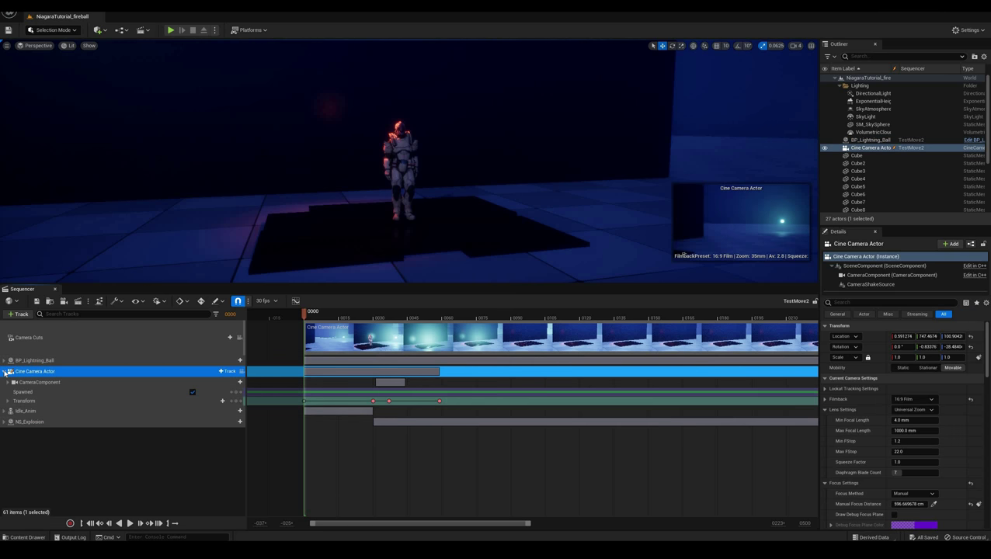
pyautogui.click(4, 372)
pyautogui.click(23, 382)
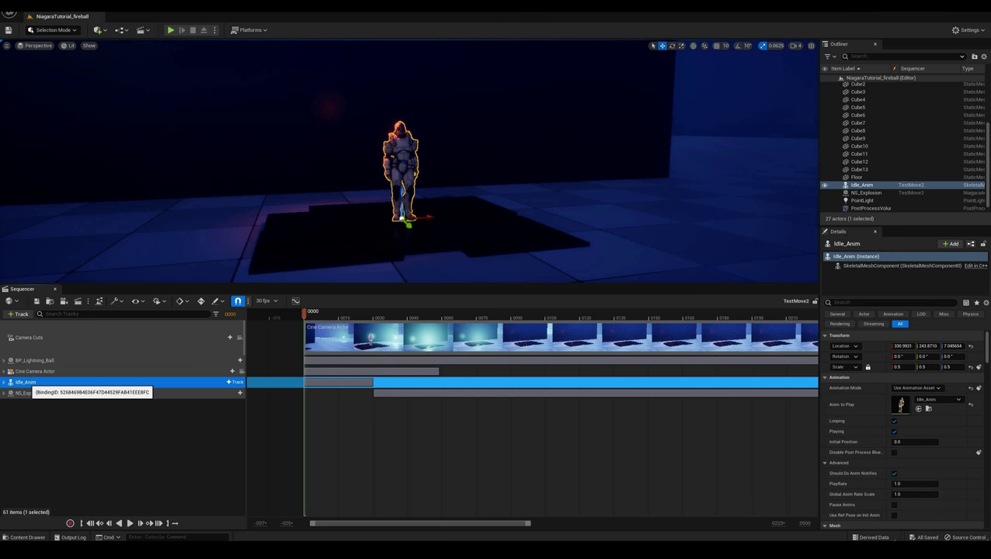
pyautogui.click(5, 382)
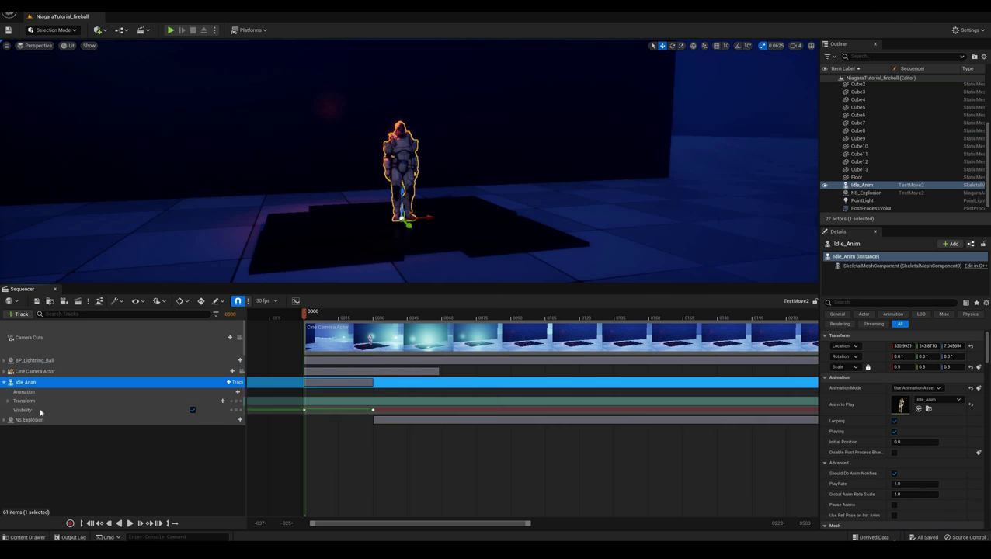
pyautogui.moveTo(345, 410); pyautogui.dragTo(370, 410)
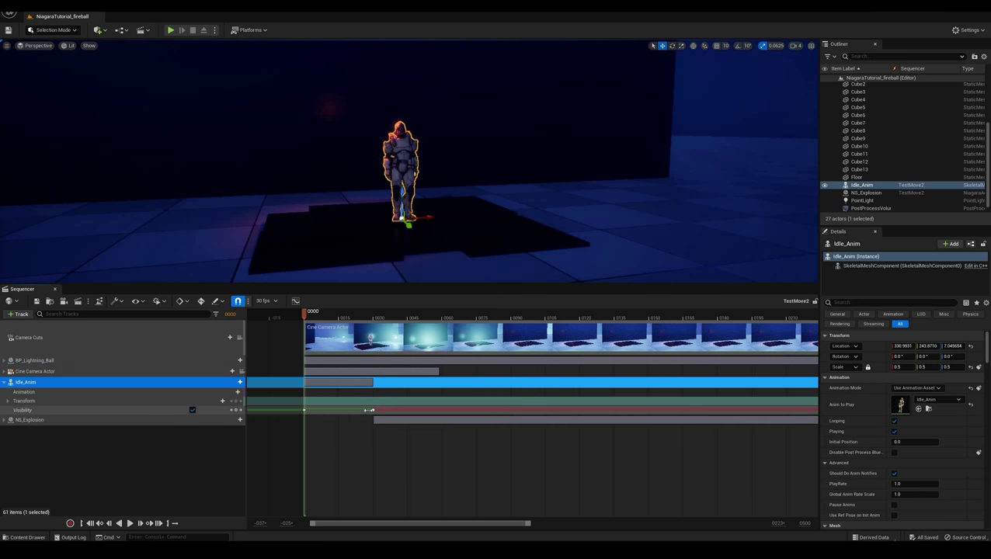
pyautogui.click(5, 382)
# Set Age Update Mode to Desired Age in the Life Cycle section properties of the NS_Explosion track.
pyautogui.click(89, 393)
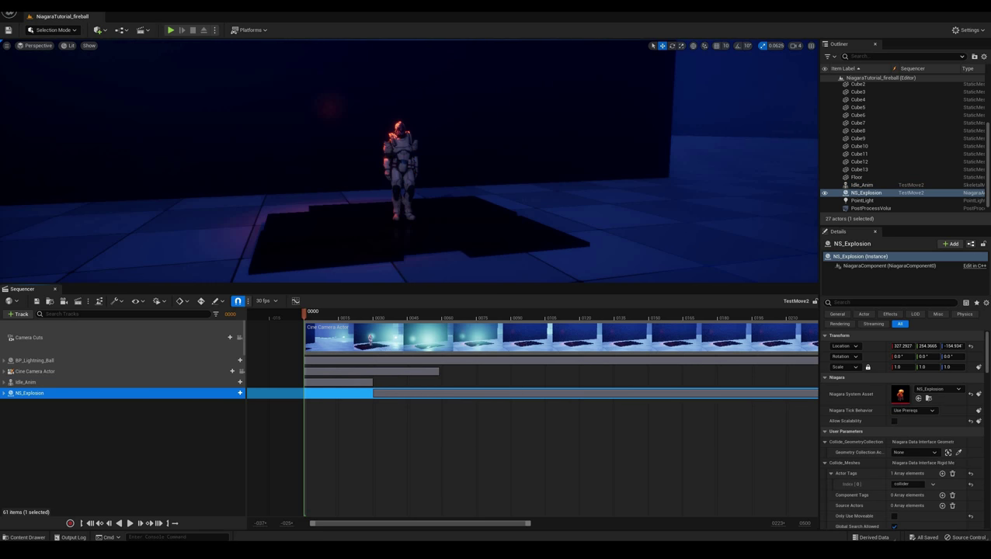
pyautogui.click(4, 393)
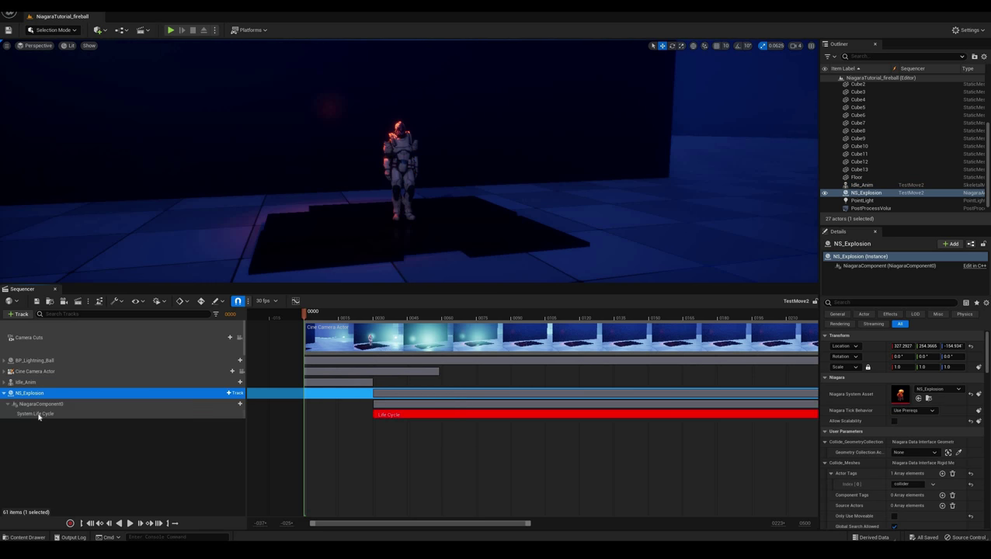
pyautogui.click(47, 414)
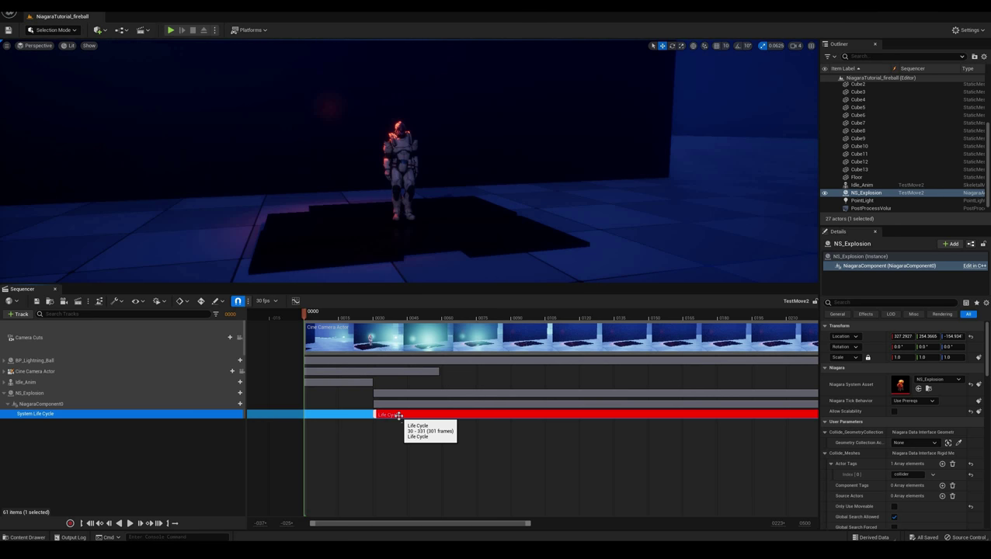
pyautogui.rightClick(399, 418)
pyautogui.moveTo(427, 424)
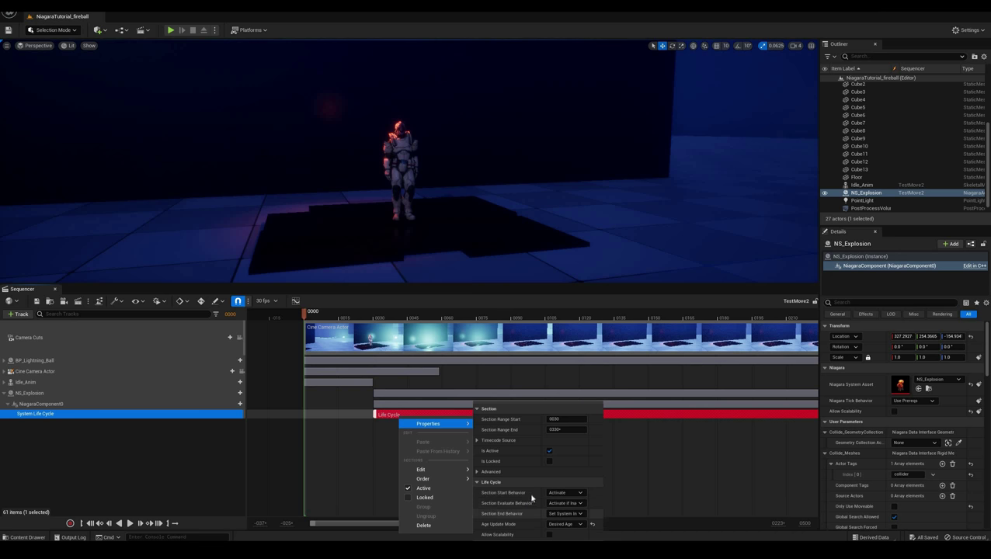
pyautogui.click(561, 524)
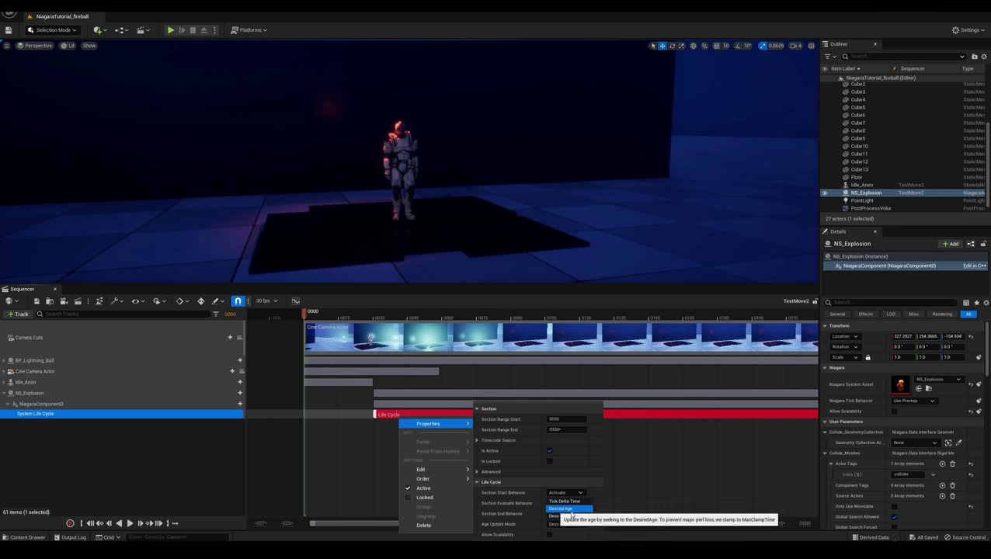
pyautogui.click(554, 511)
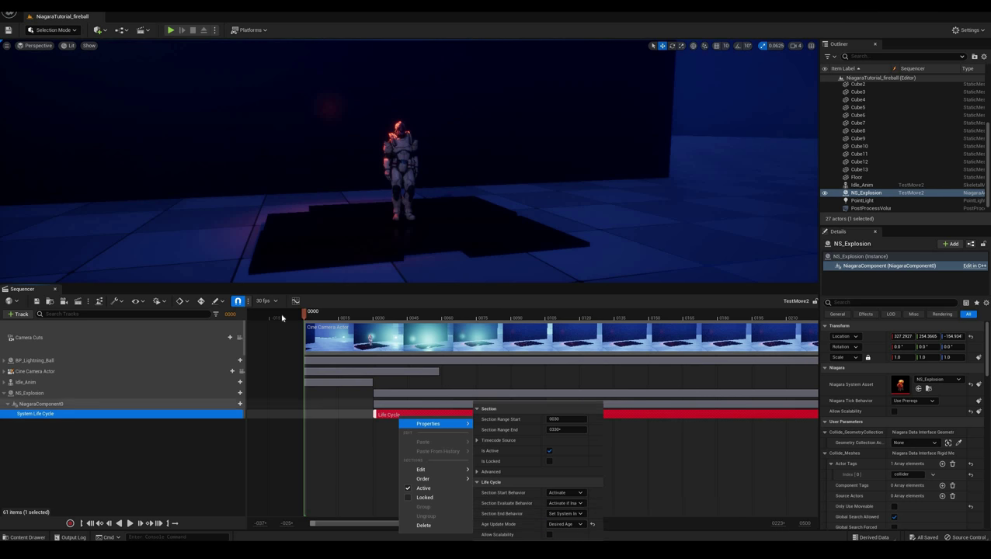
# Preview the sequence from before frame 0 up to frame 20 and inspect the lightning ball and character from different angles.
pyautogui.click(342, 321)
pyautogui.click(281, 316)
pyautogui.moveTo(308, 314); pyautogui.dragTo(304, 314)
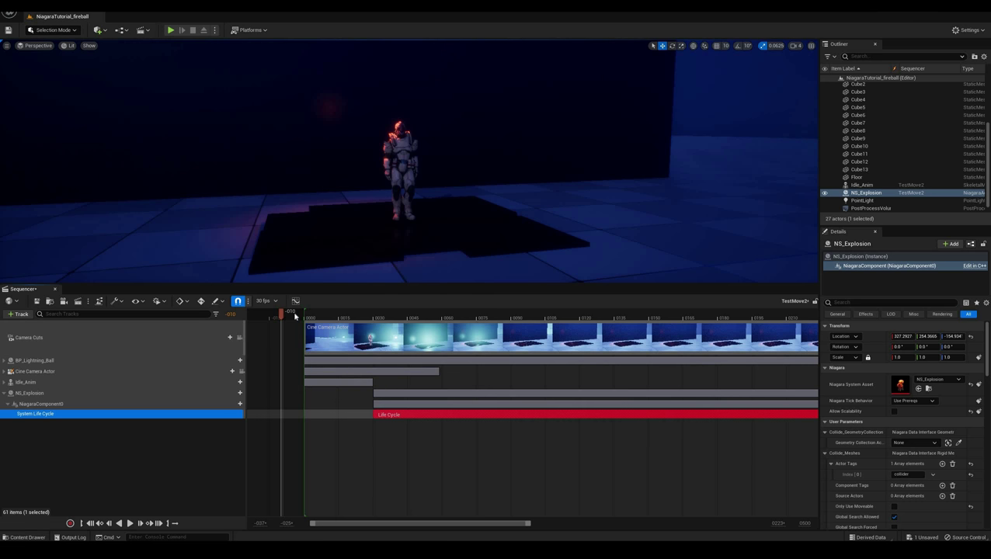
pyautogui.press('space')
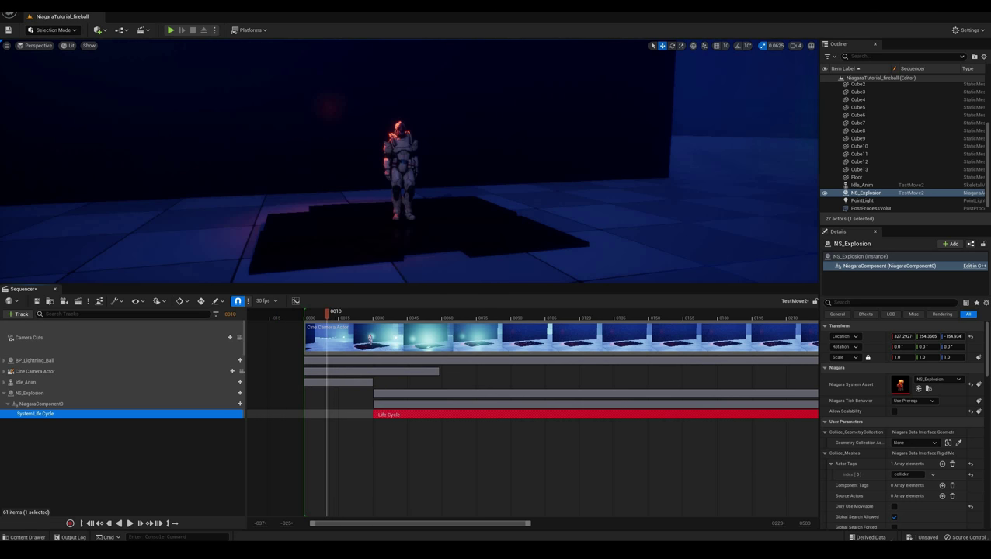
pyautogui.moveTo(350, 217); pyautogui.dragTo(493, 211, button='right')
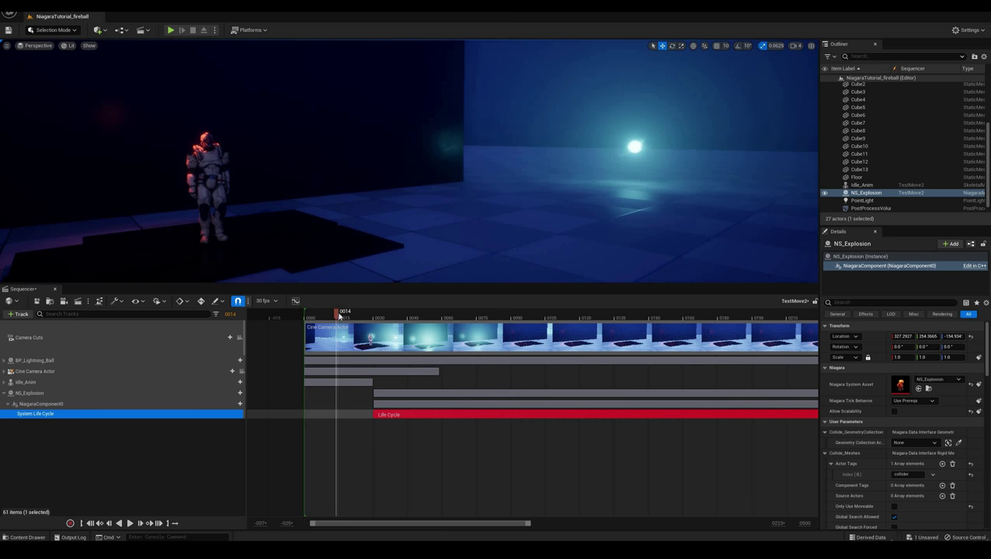
pyautogui.moveTo(345, 315); pyautogui.dragTo(364, 304)
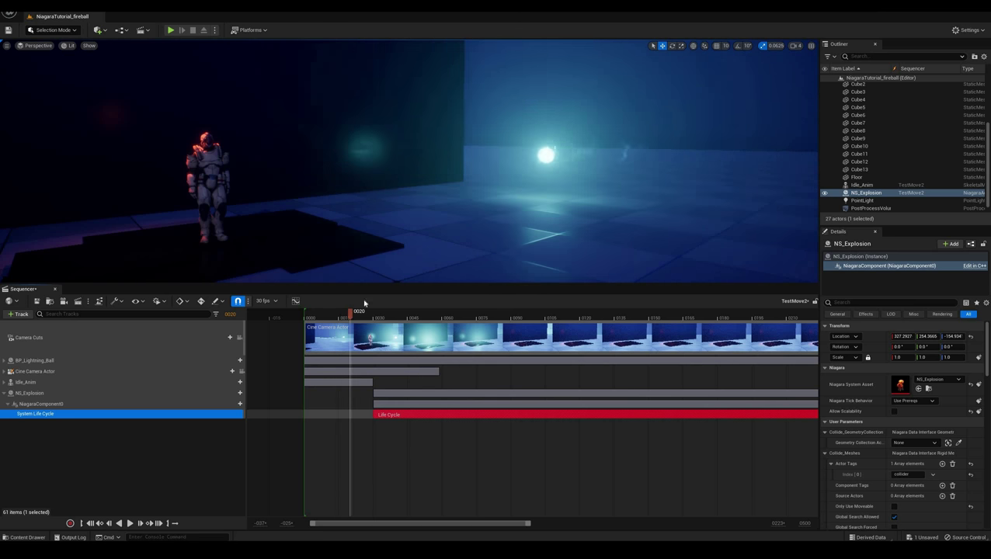
pyautogui.moveTo(515, 201); pyautogui.dragTo(673, 196, button='right')
pyautogui.press('w')
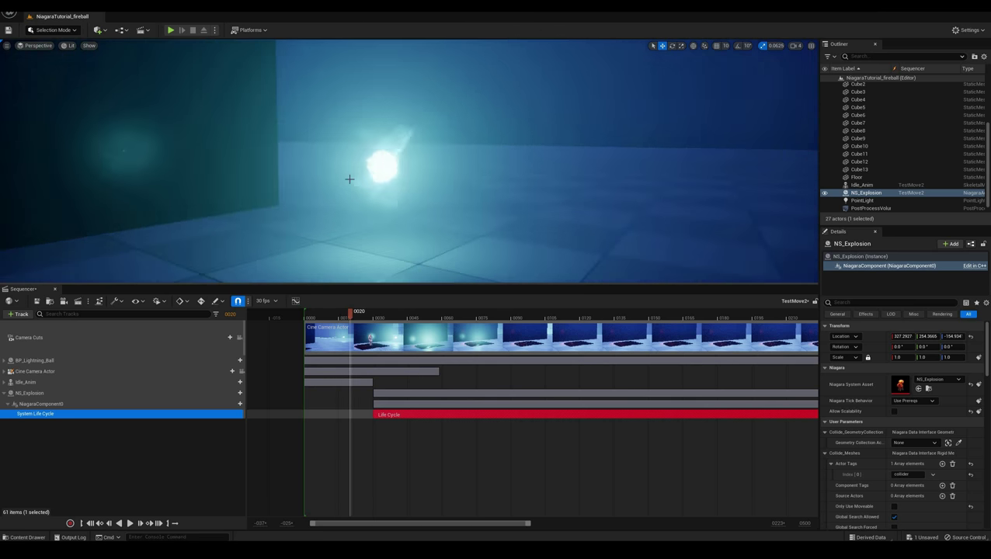
pyautogui.moveTo(577, 199); pyautogui.dragTo(466, 200, button='right')
pyautogui.press('a')
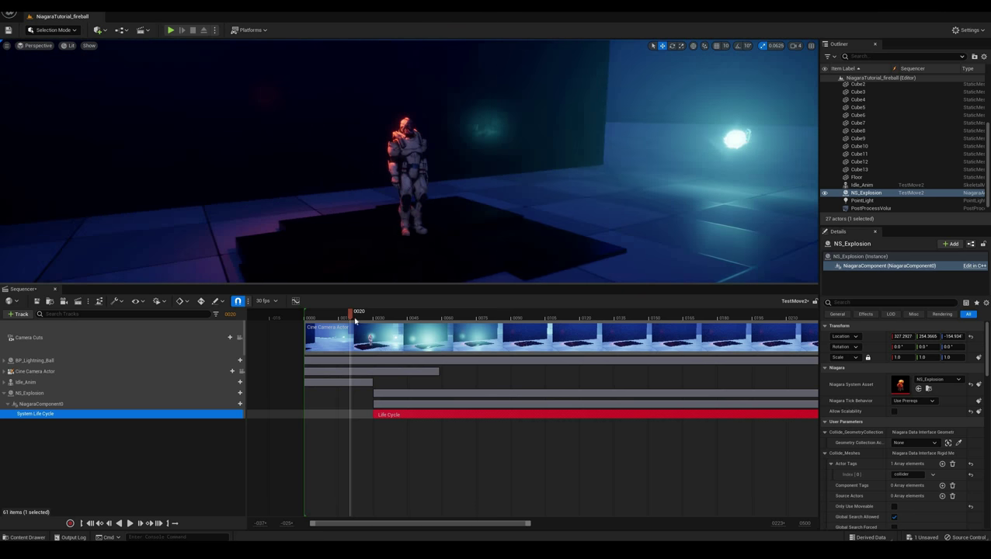
# Scrub the explosion between frames 33 and 41 and view it from the opposite side.
pyautogui.click(383, 318)
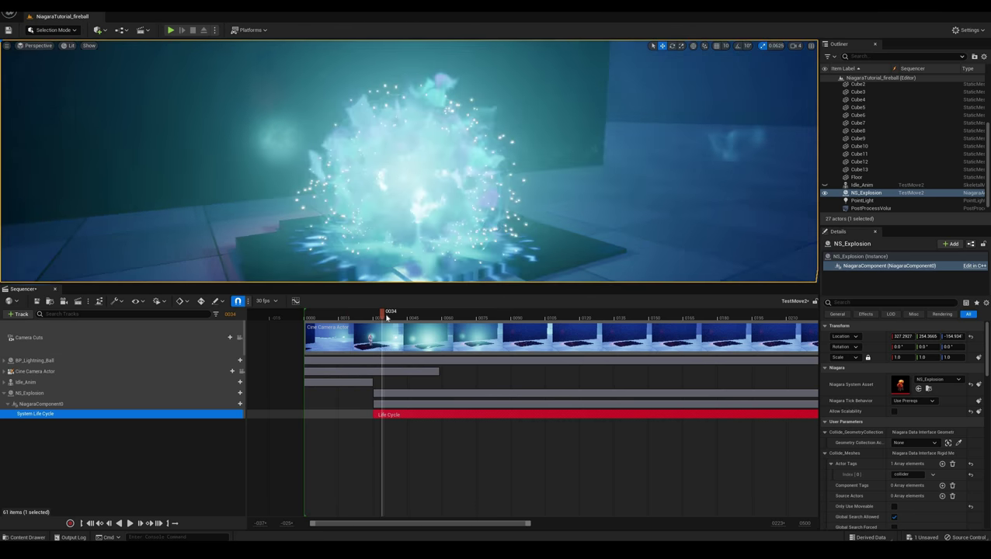
pyautogui.moveTo(390, 318)
pyautogui.mouseDown()
pyautogui.moveTo(382, 318)
pyautogui.moveTo(393, 319)
pyautogui.mouseUp()
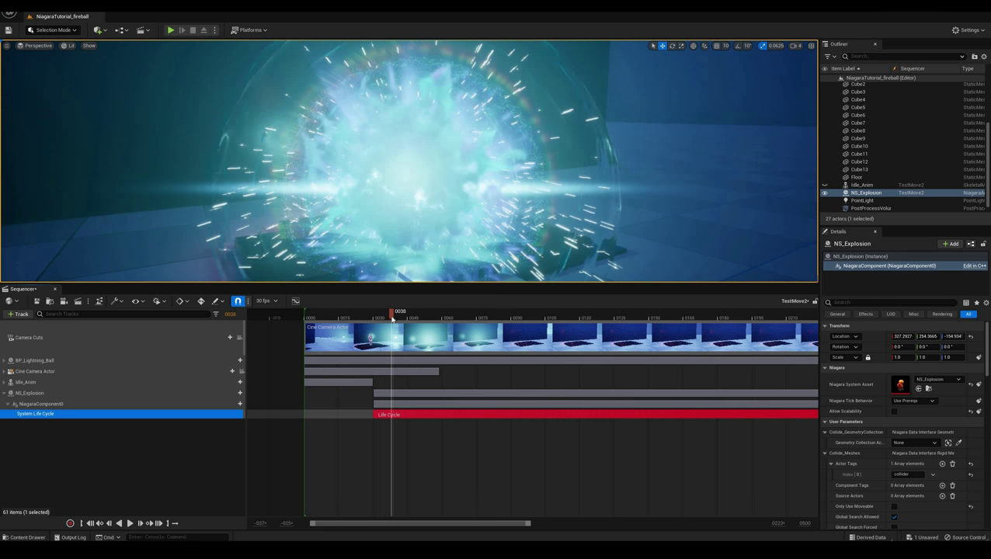
pyautogui.click(381, 318)
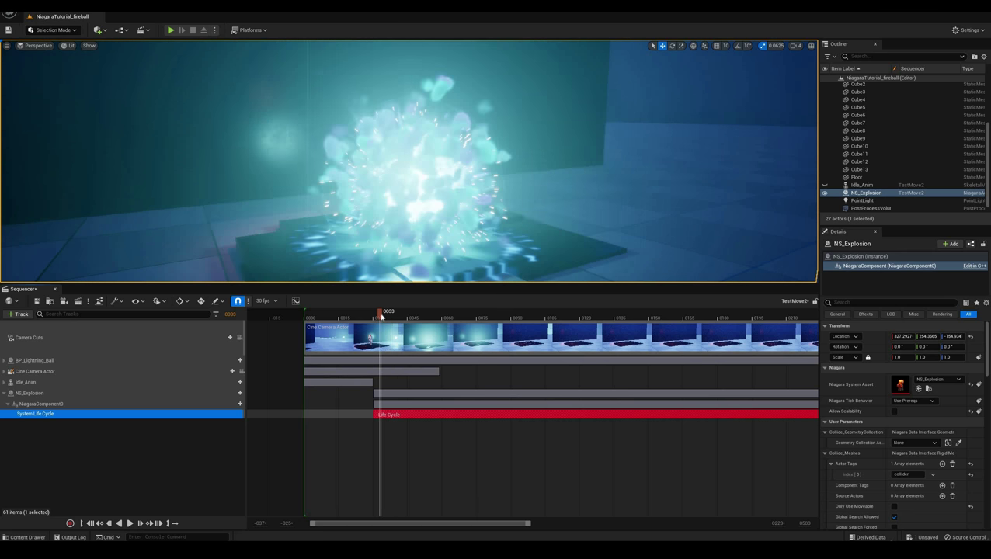
pyautogui.moveTo(379, 317); pyautogui.dragTo(399, 316)
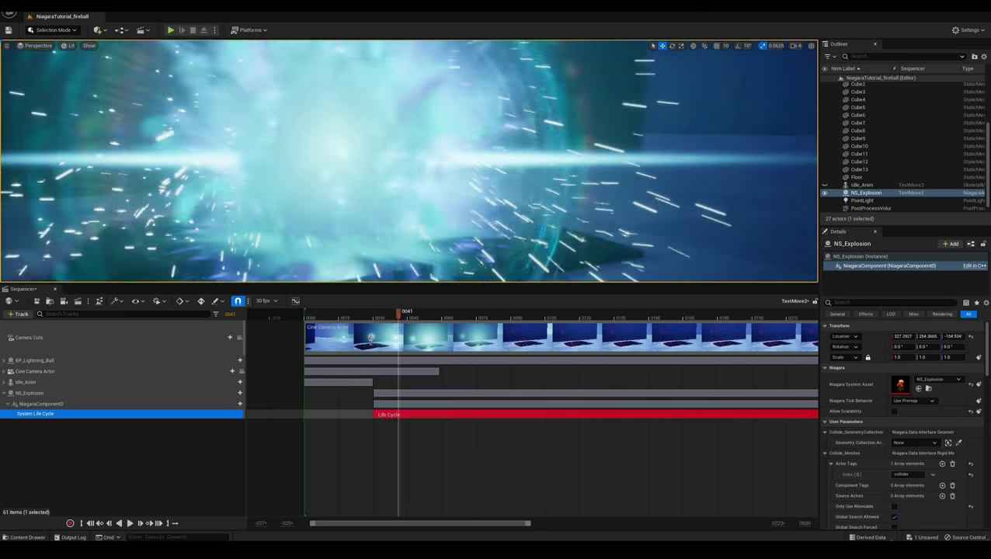
pyautogui.moveTo(340, 140)
pyautogui.mouseDown(button='right')
pyautogui.moveTo(334, 134)
pyautogui.moveTo(339, 140)
pyautogui.mouseUp(button='right')
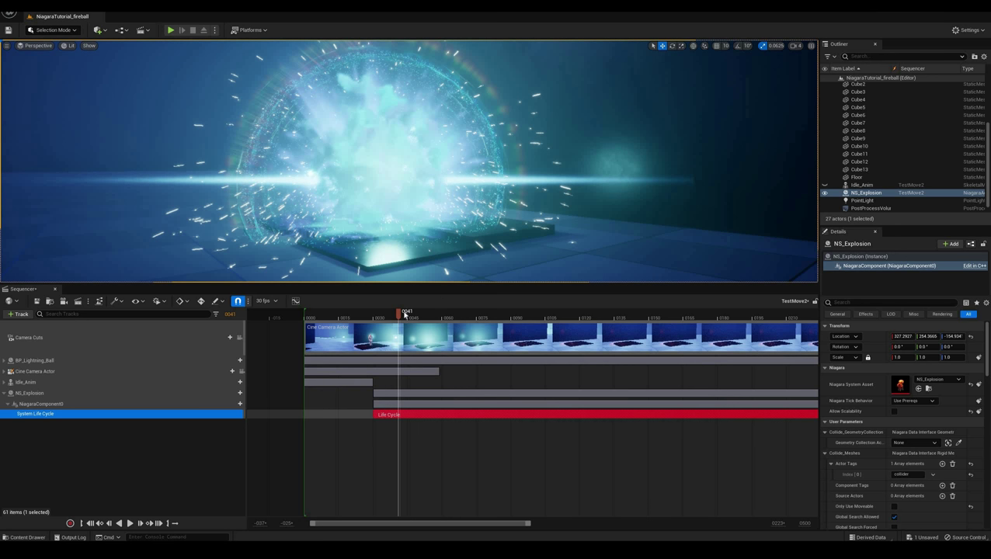
# Move the playhead to frame 59, then step back frame by frame to frame 37 to inspect the explosion.
pyautogui.click(433, 315)
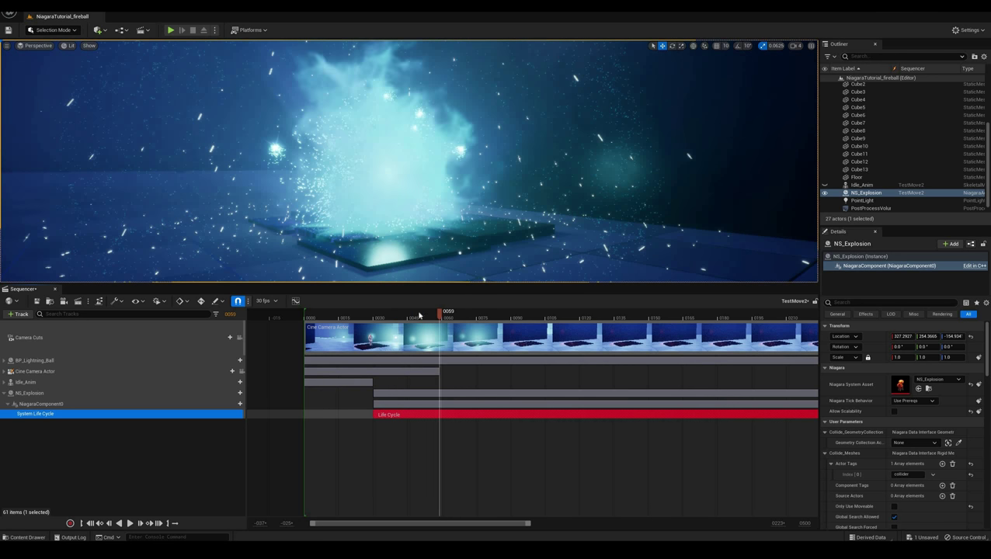
pyautogui.press('Left')
pyautogui.press('Left')
pyautogui.press('Left')
pyautogui.press('Left')
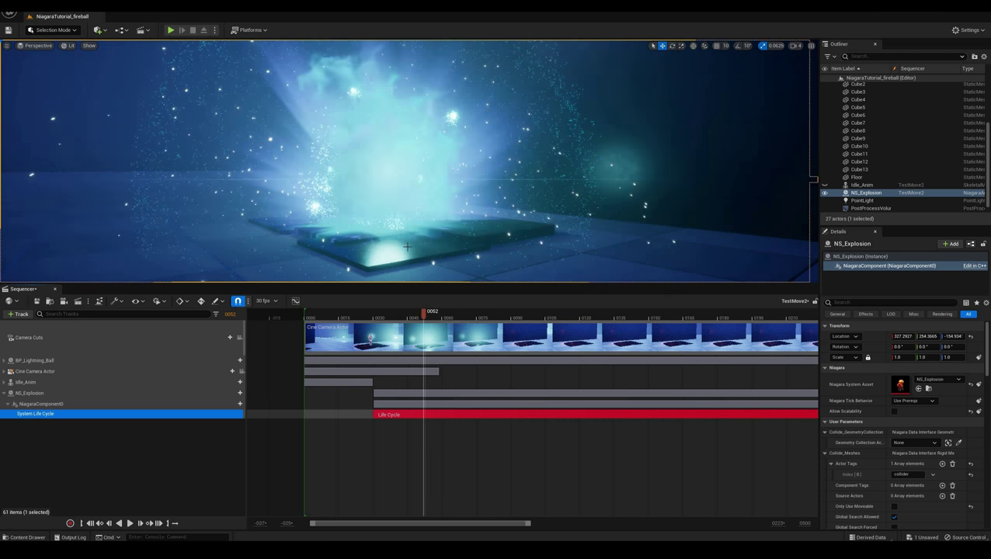
pyautogui.press('Left')
pyautogui.press('Left')
pyautogui.press('Left')
pyautogui.press('Left')
pyautogui.press('Left')
pyautogui.press('Left')
pyautogui.press('Left')
pyautogui.press('Left')
pyautogui.press('Left')
pyautogui.press('Left')
pyautogui.press('Left')
pyautogui.press('Left')
pyautogui.press('Left')
pyautogui.press('Left')
pyautogui.press('Left')
pyautogui.moveTo(407, 246); pyautogui.dragTo(404, 226, button='right')
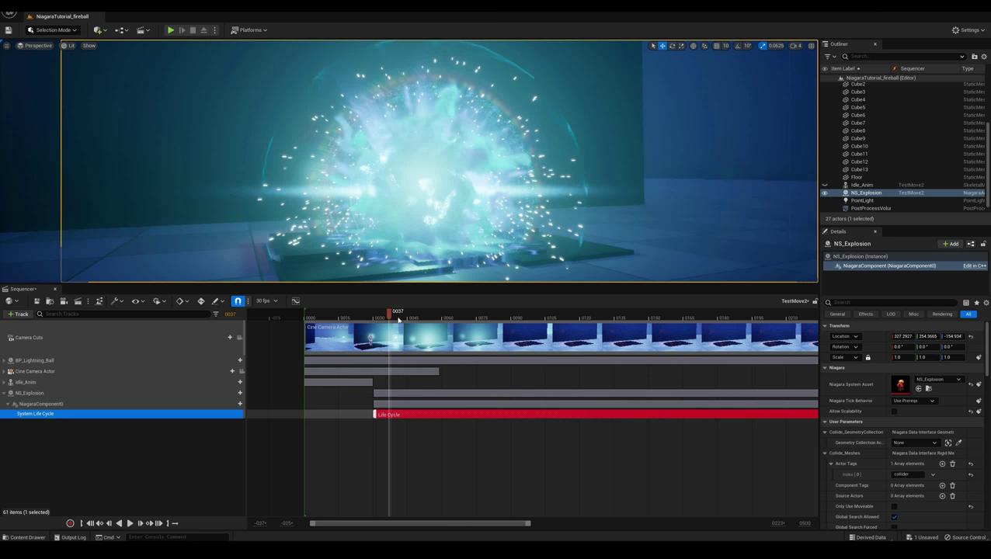
# Scrub forward from frame 37 to frame 84 to examine how the explosion dissipates.
pyautogui.moveTo(407, 318)
pyautogui.mouseDown()
pyautogui.moveTo(436, 320)
pyautogui.moveTo(417, 317)
pyautogui.mouseUp()
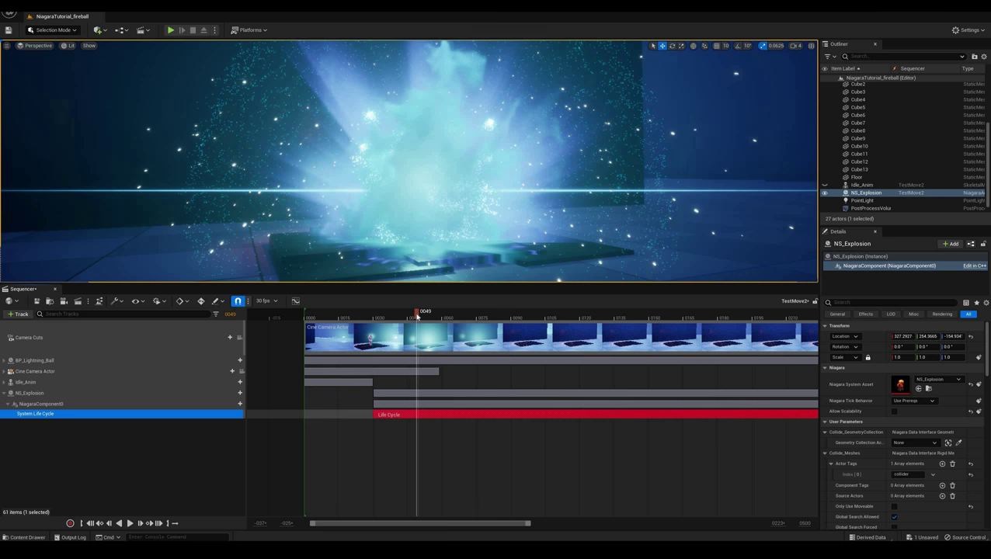
pyautogui.press('Left')
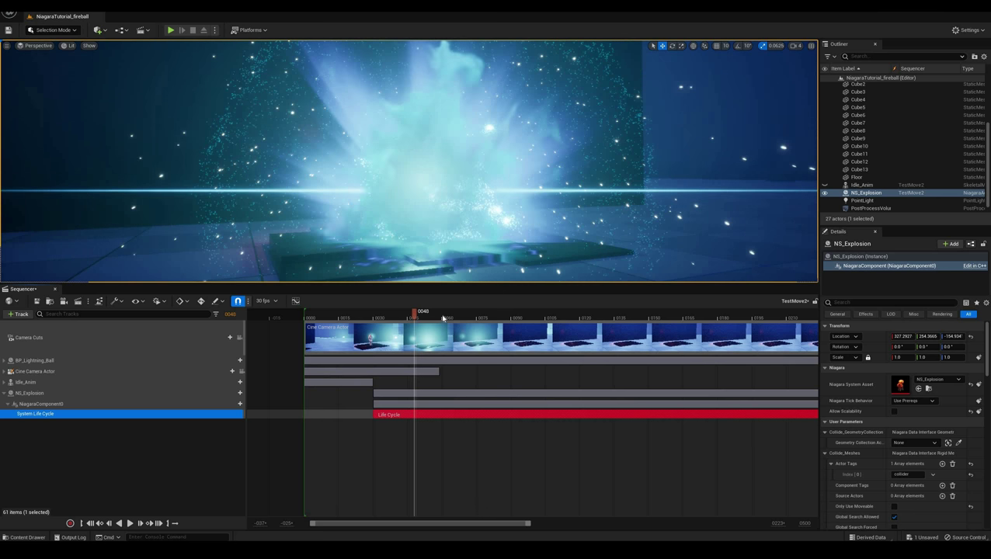
pyautogui.moveTo(463, 319); pyautogui.dragTo(495, 319)
pyautogui.press('Right')
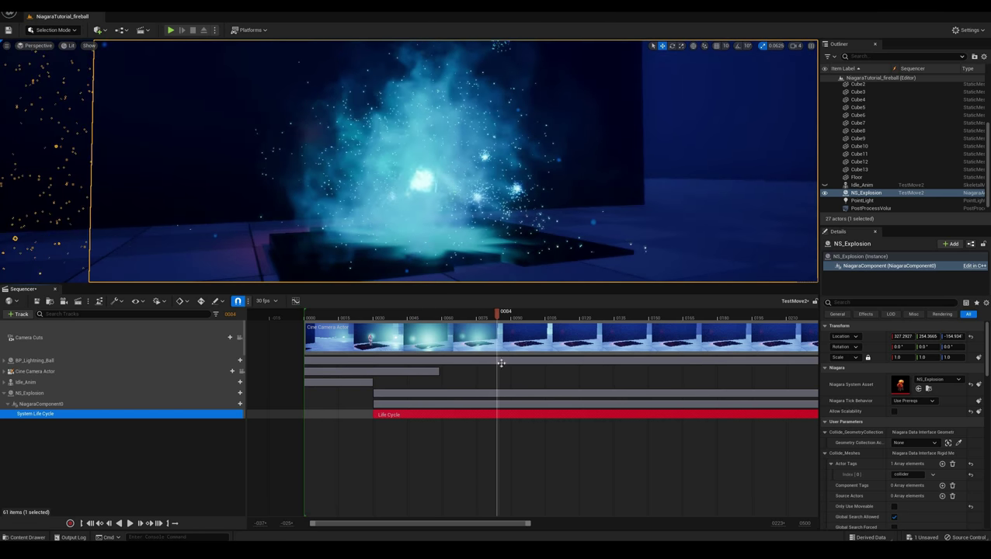
# Close the Sequencer and play the level to see the effect outside the sequence.
pyautogui.click(54, 289)
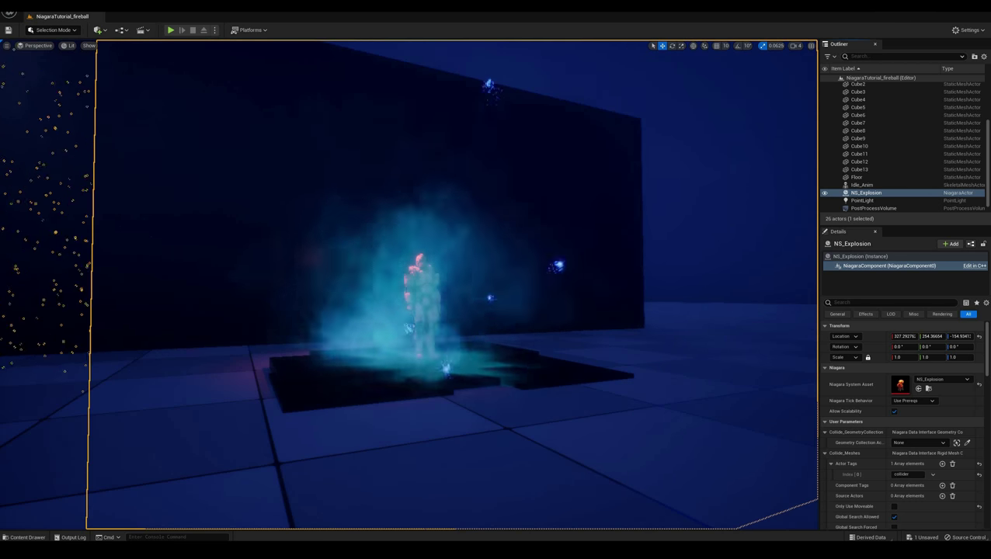
pyautogui.click(171, 29)
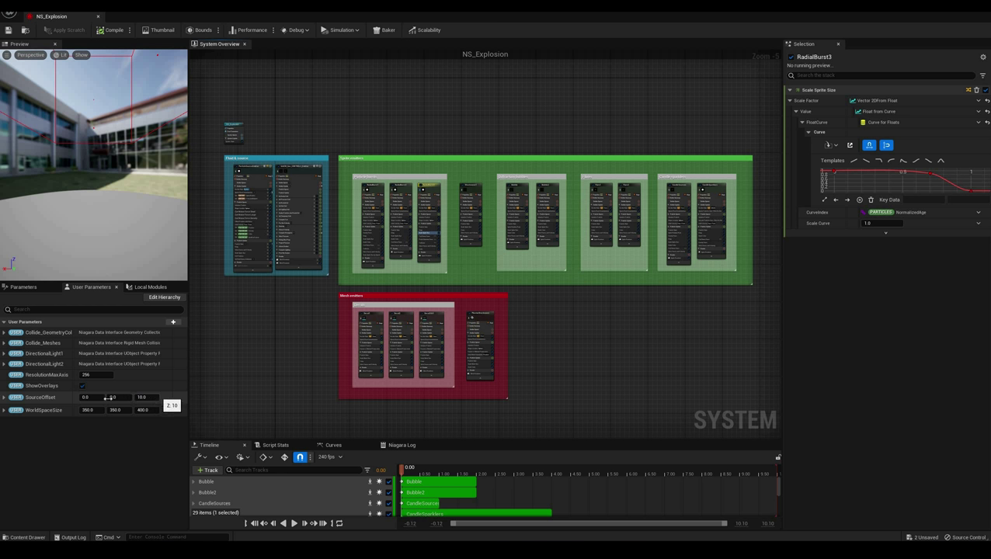
# Clear space in the NS_Explosion editor by hiding the preview and parameters, widen the Selection area, and place the window beside the level editor.
pyautogui.click(5, 397)
pyautogui.click(4, 397)
pyautogui.moveTo(188, 361); pyautogui.dragTo(20, 361)
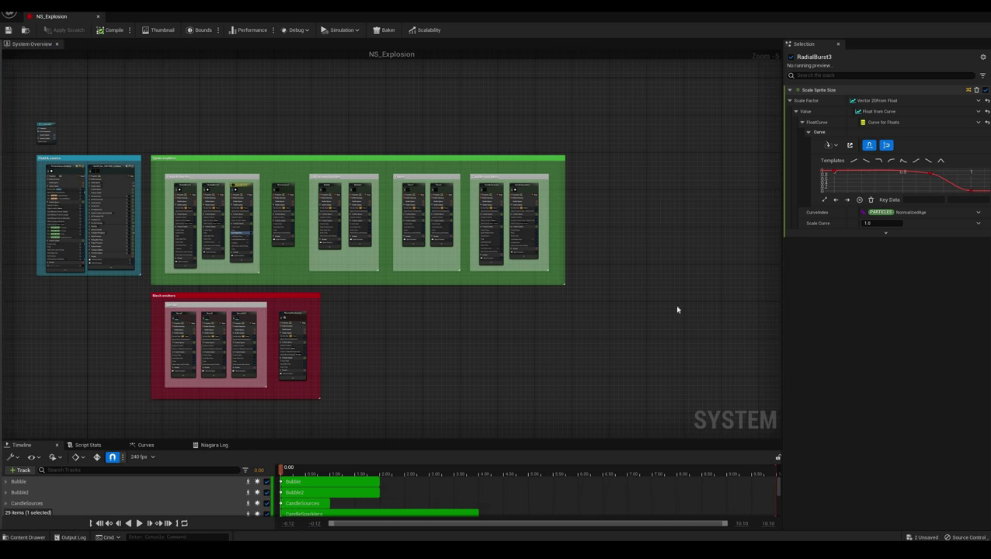
pyautogui.moveTo(756, 301); pyautogui.dragTo(582, 314)
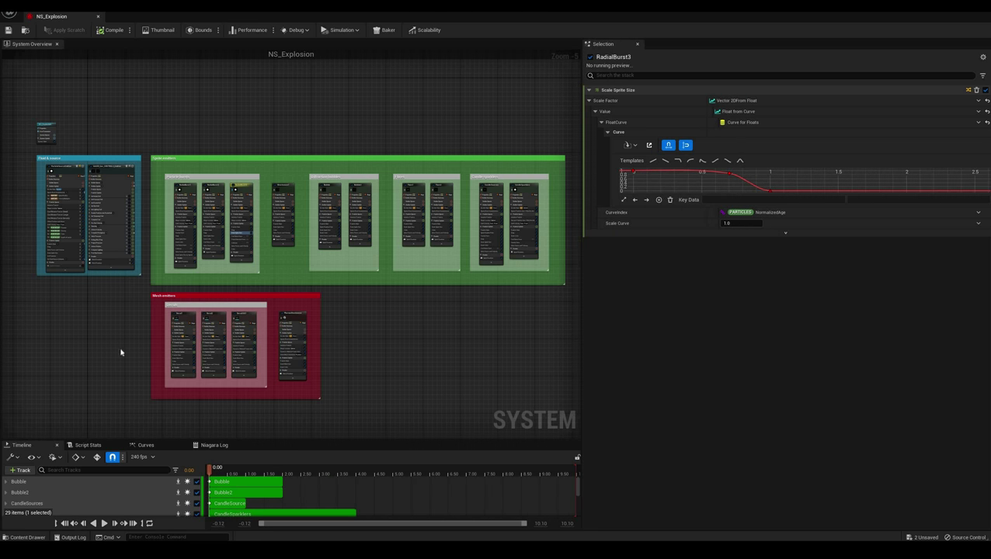
pyautogui.moveTo(120, 349); pyautogui.dragTo(118, 332, button='right')
pyautogui.moveTo(355, 334); pyautogui.dragTo(356, 326, button='right')
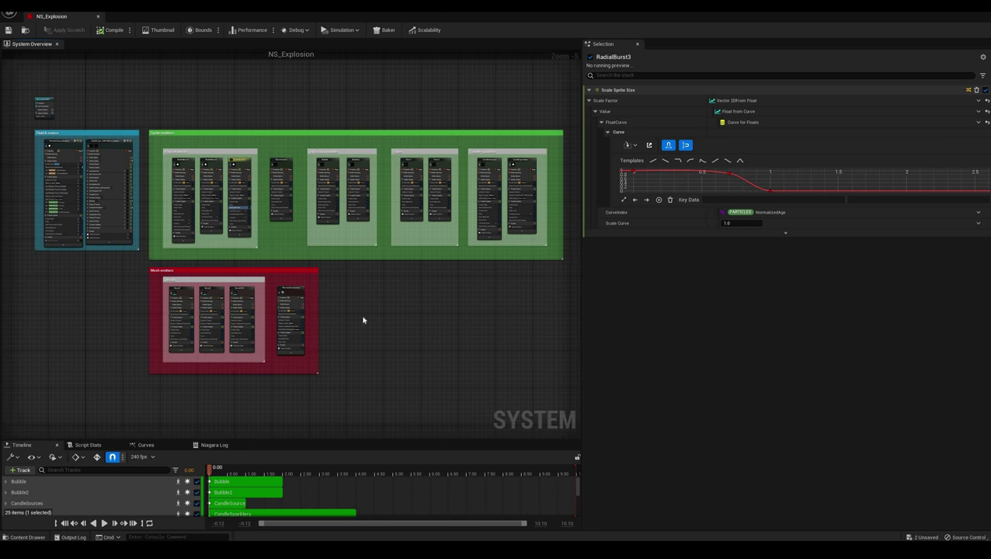
pyautogui.doubleClick(456, 17)
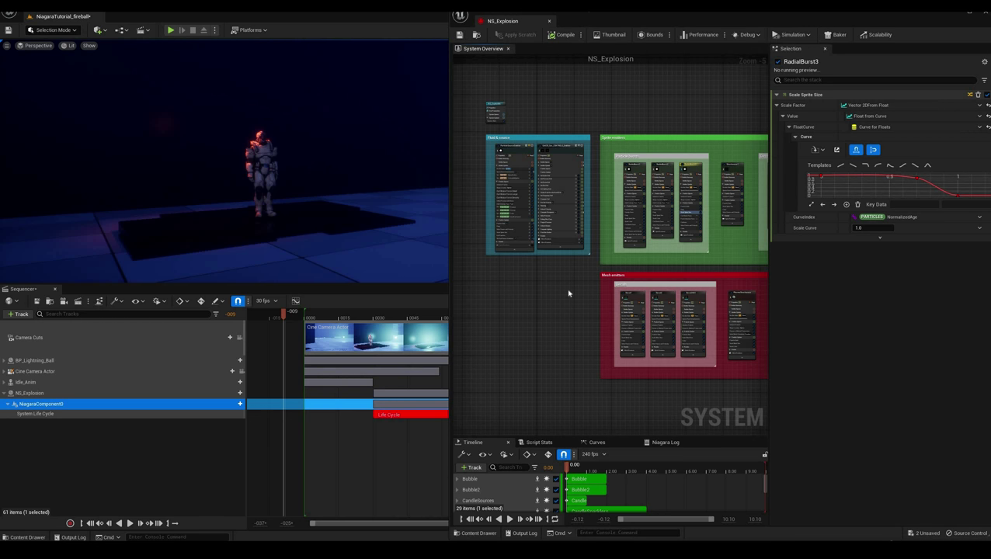
# Examine the Mesh emitters, Sprite emitters and Fluid & source groups in the NS_Explosion system overview.
pyautogui.moveTo(568, 290); pyautogui.dragTo(515, 290, button='right')
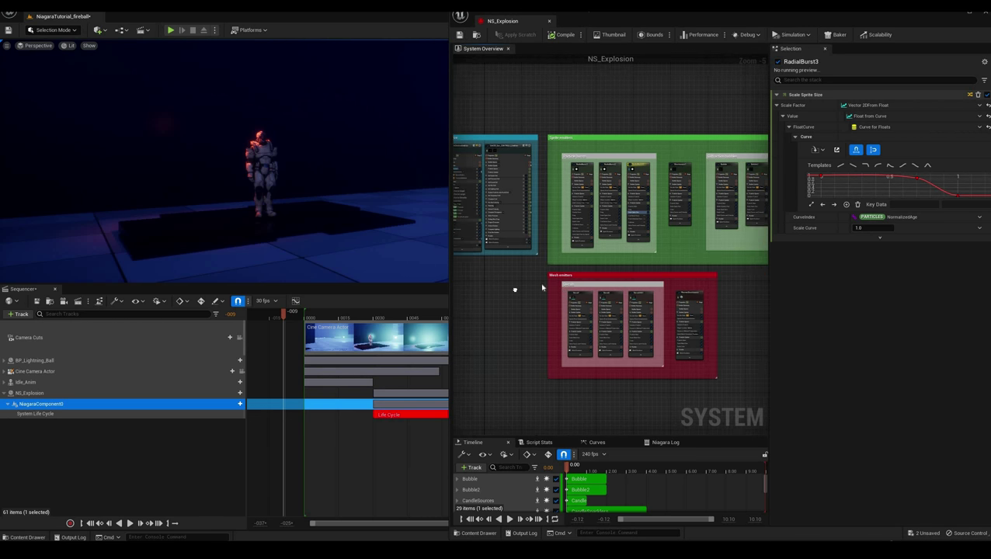
pyautogui.scroll(1, 540, 290)
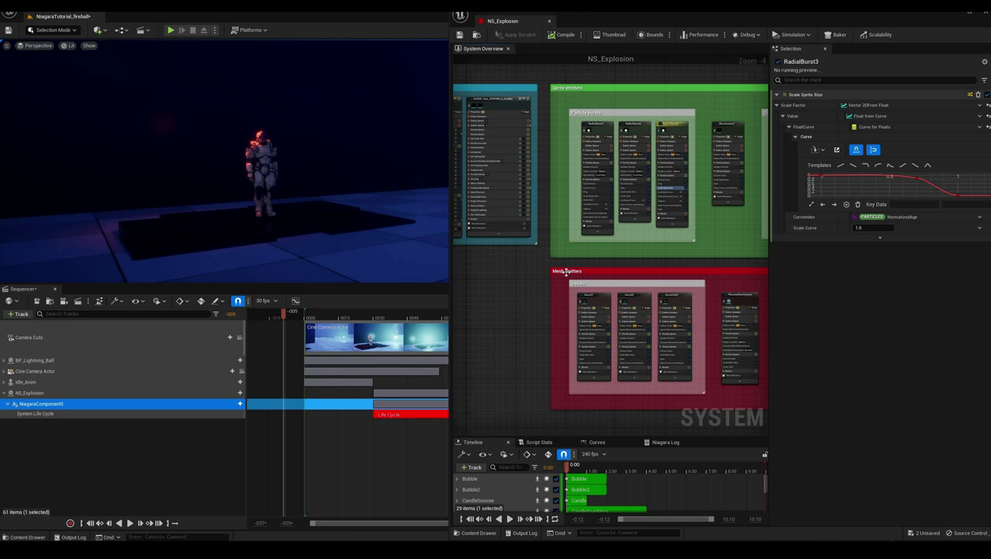
pyautogui.click(558, 278)
pyautogui.moveTo(524, 260); pyautogui.dragTo(595, 381, button='right')
pyautogui.click(578, 189)
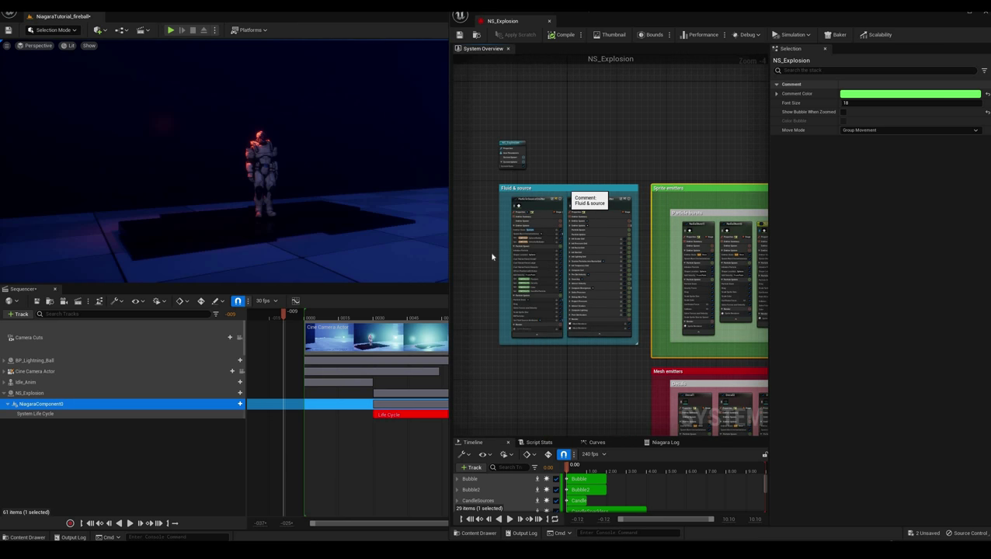
# Focus on the Fluid & source group and inspect the ParticleSourceEmitter and Grid3D_Gas_CONTROLS_Emitter properties.
pyautogui.click(565, 191)
pyautogui.press('Home')
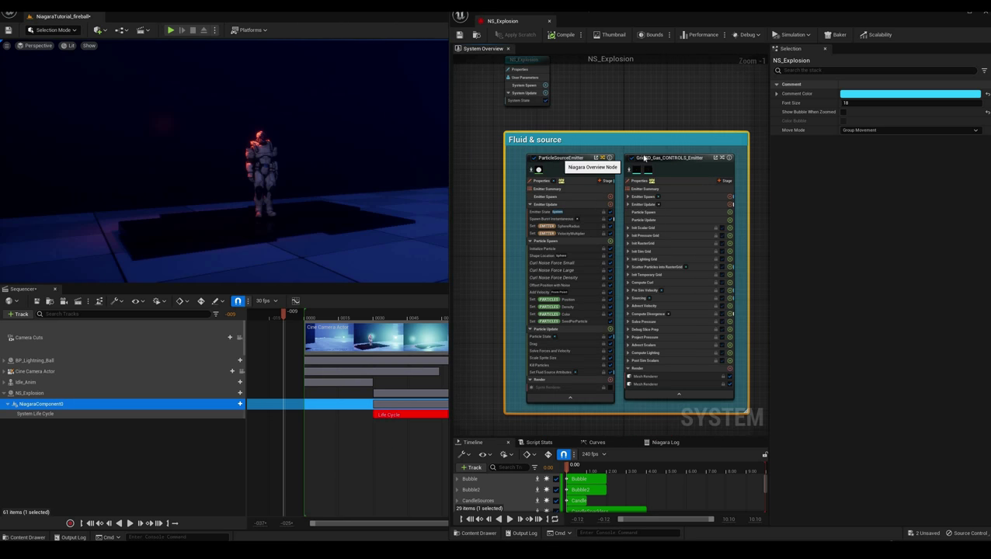
pyautogui.click(560, 160)
pyautogui.click(652, 159)
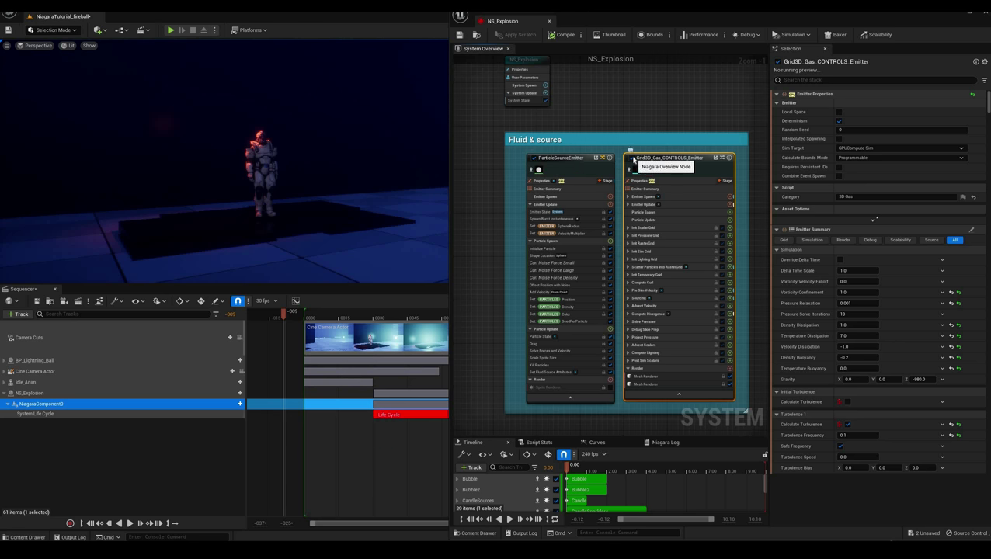
# Examine the Decals emitters in the Mesh emitters group and the Dynamic Material Parameters of Decal2001.
pyautogui.click(666, 409)
pyautogui.moveTo(673, 405); pyautogui.dragTo(472, 249, button='right')
pyautogui.moveTo(636, 351); pyautogui.dragTo(567, 223, button='right')
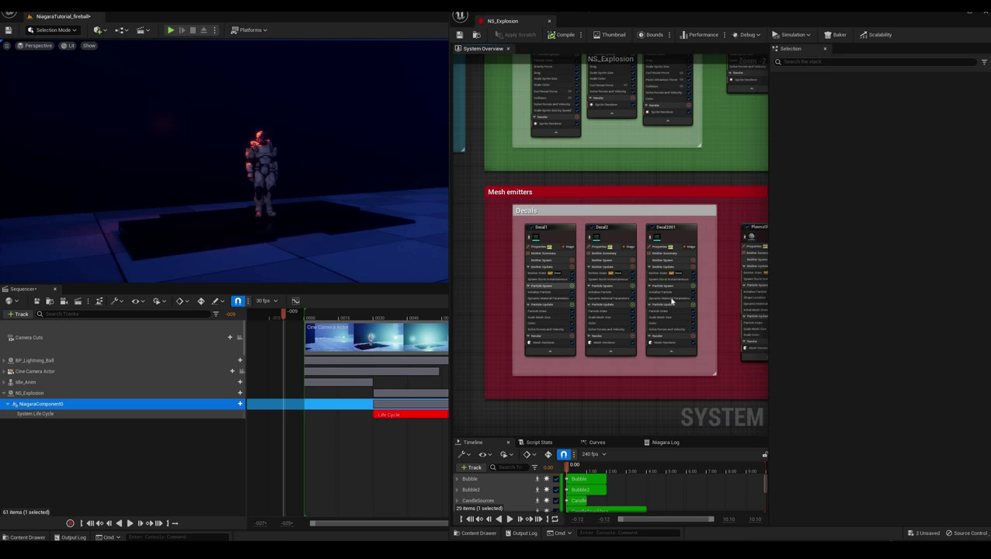
pyautogui.rightClick(481, 312)
pyautogui.click(588, 420)
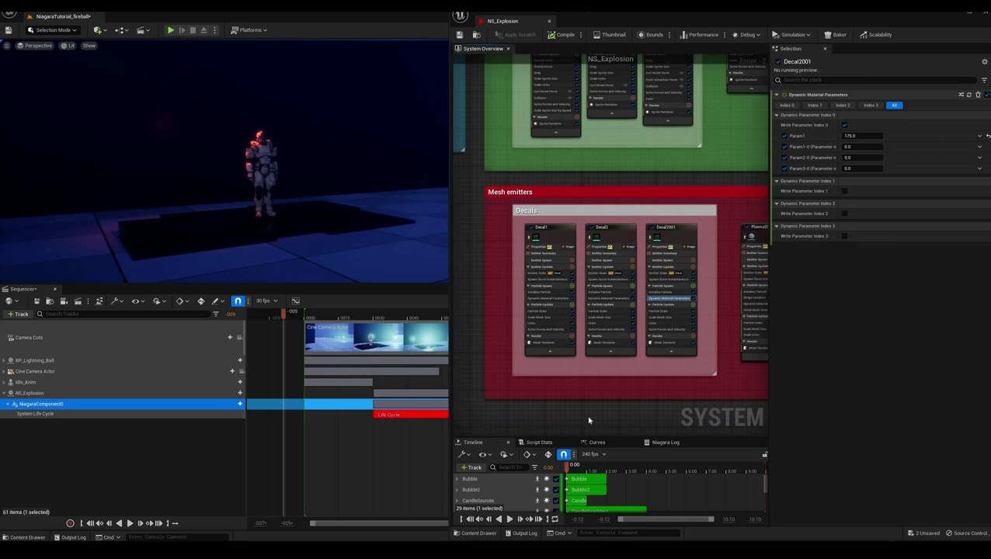
# Disable the ParticleSourceEmitter in the Fluid & source group.
pyautogui.scroll(-1, 475, 242)
pyautogui.moveTo(479, 230); pyautogui.dragTo(482, 389, button='right')
pyautogui.moveTo(480, 350); pyautogui.dragTo(684, 374, button='right')
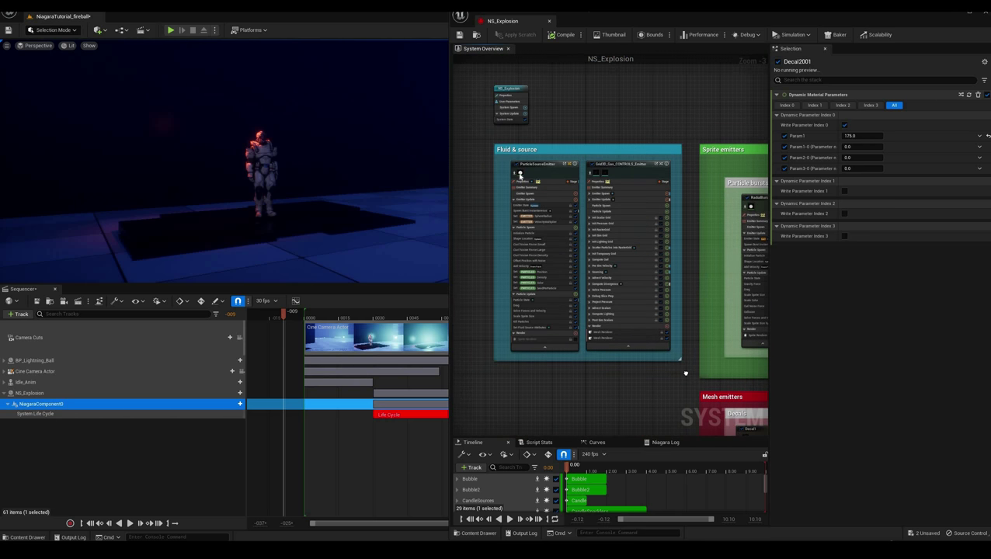
pyautogui.click(593, 165)
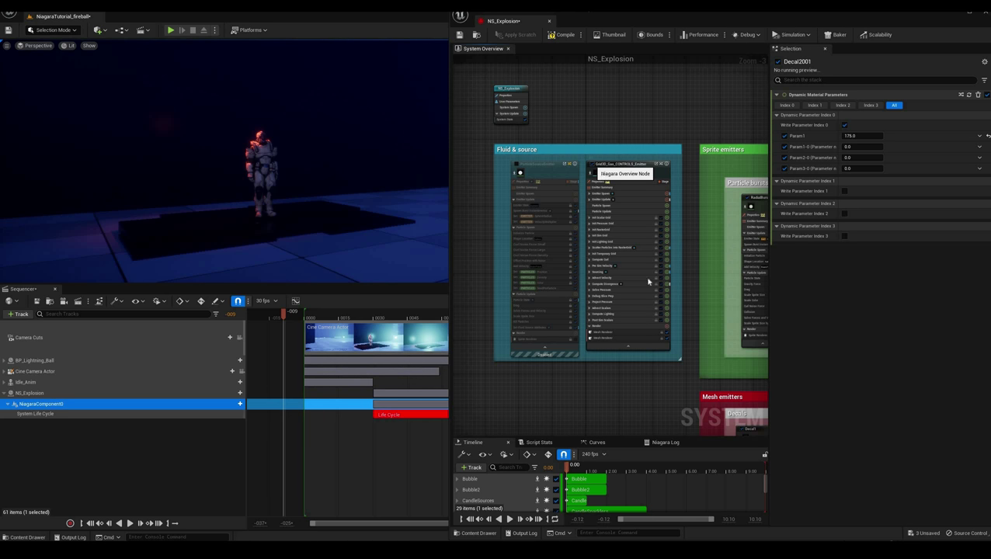
# Select the RadialBurst1 emitter in the Particle bursts group to show its settings.
pyautogui.moveTo(656, 396); pyautogui.dragTo(464, 382, button='right')
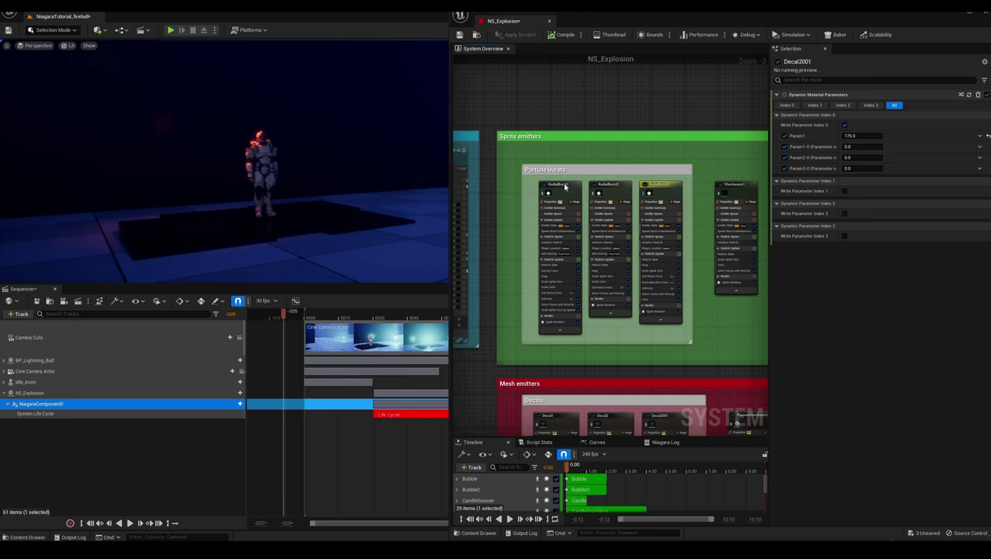
pyautogui.click(566, 188)
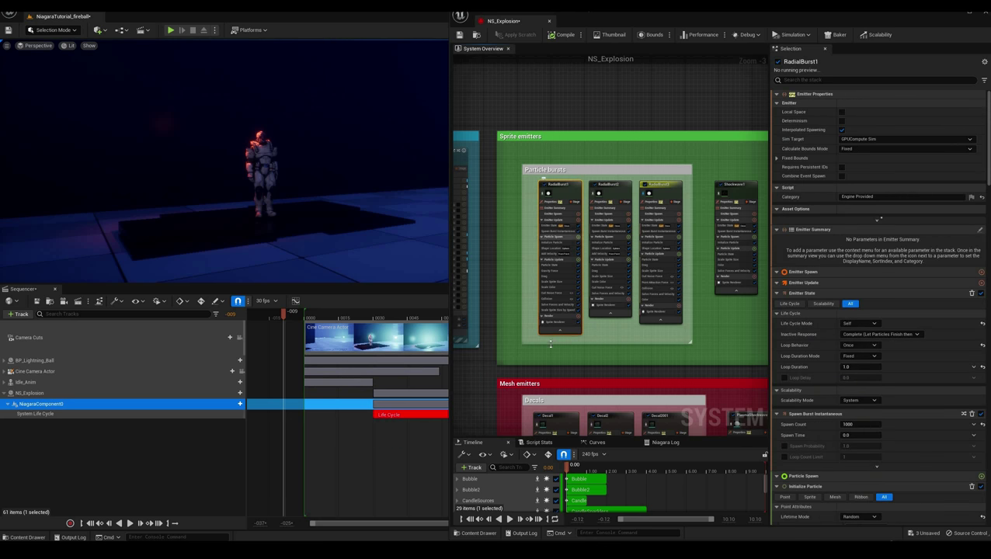
pyautogui.scroll(3, 549, 344)
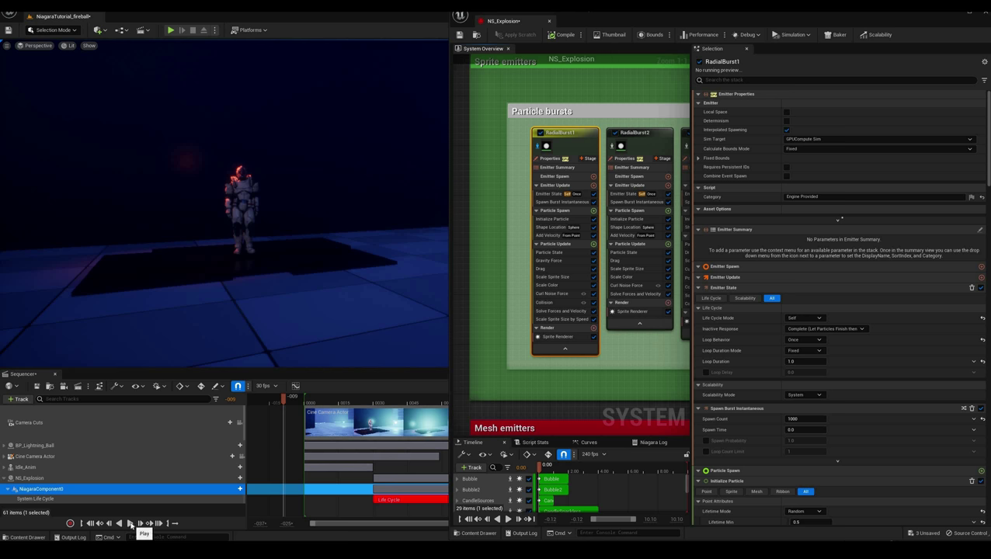
# Play the sequence through the explosion, pause it, and scrub back to frame 34 to inspect the particle burst.
pyautogui.click(131, 523)
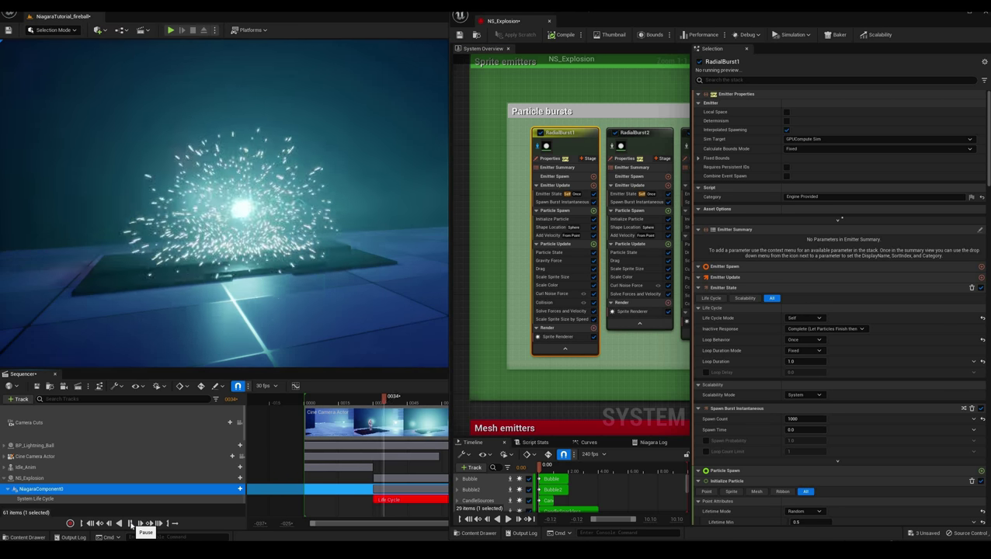
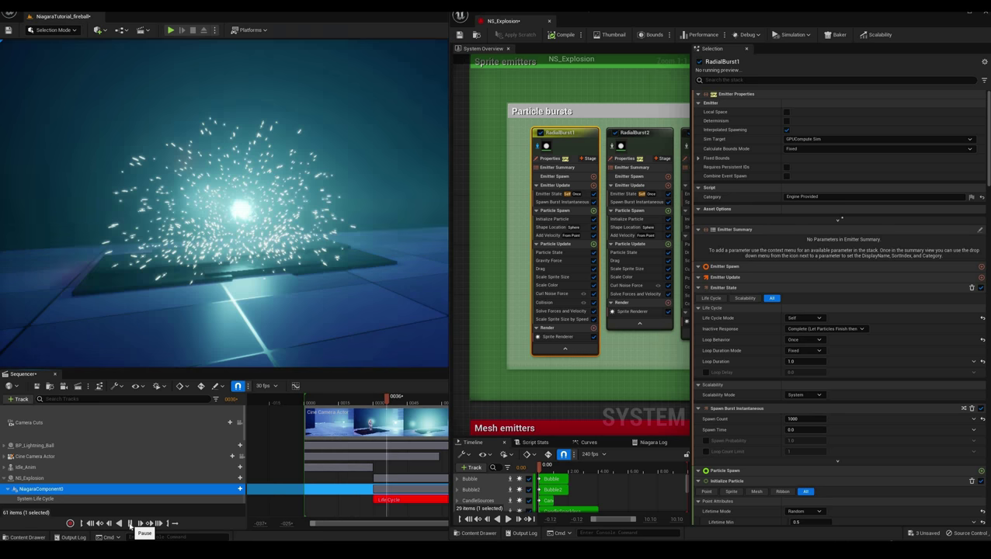
pyautogui.click(130, 524)
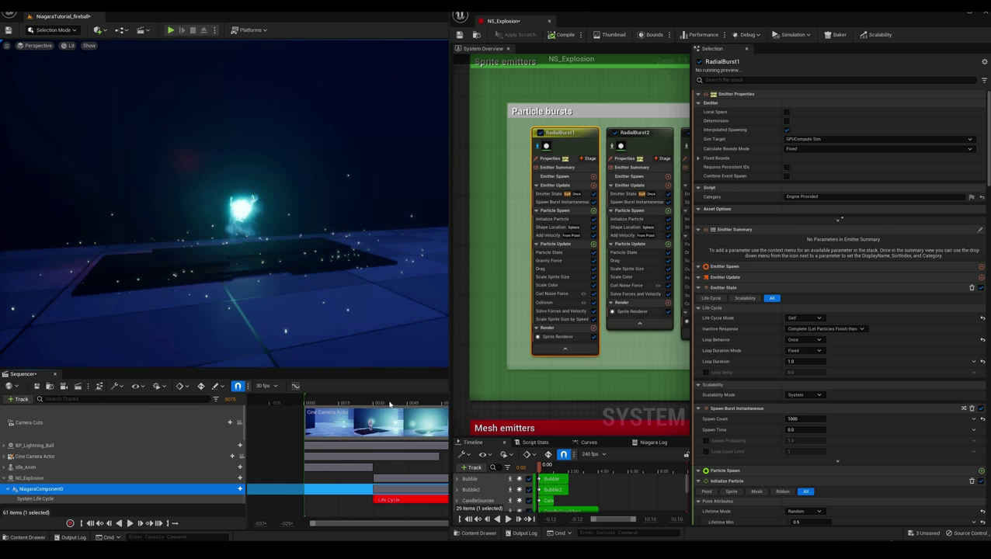
pyautogui.moveTo(391, 405); pyautogui.dragTo(384, 405)
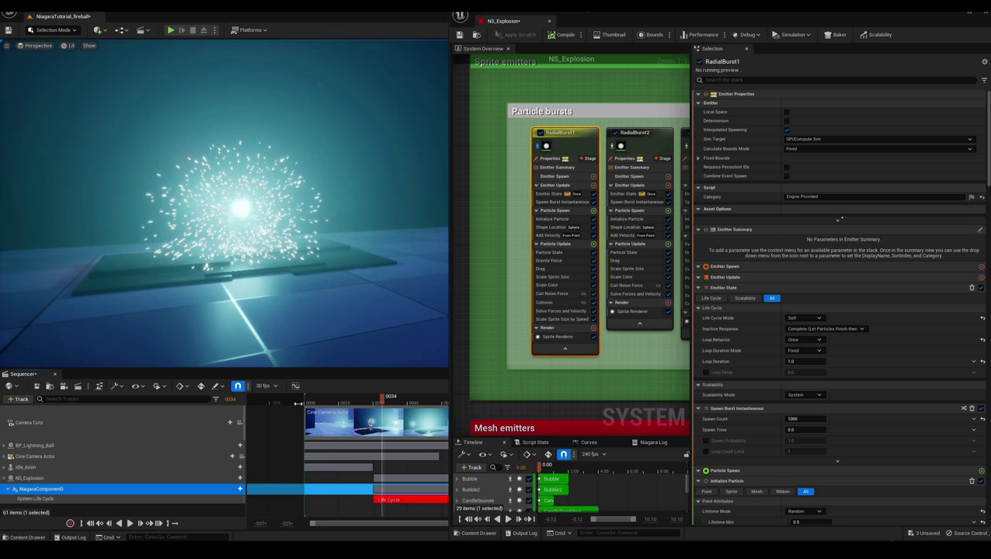
# Return the playhead to frame -8 and open the Emitter State module settings of RadialBurst1.
pyautogui.click(286, 403)
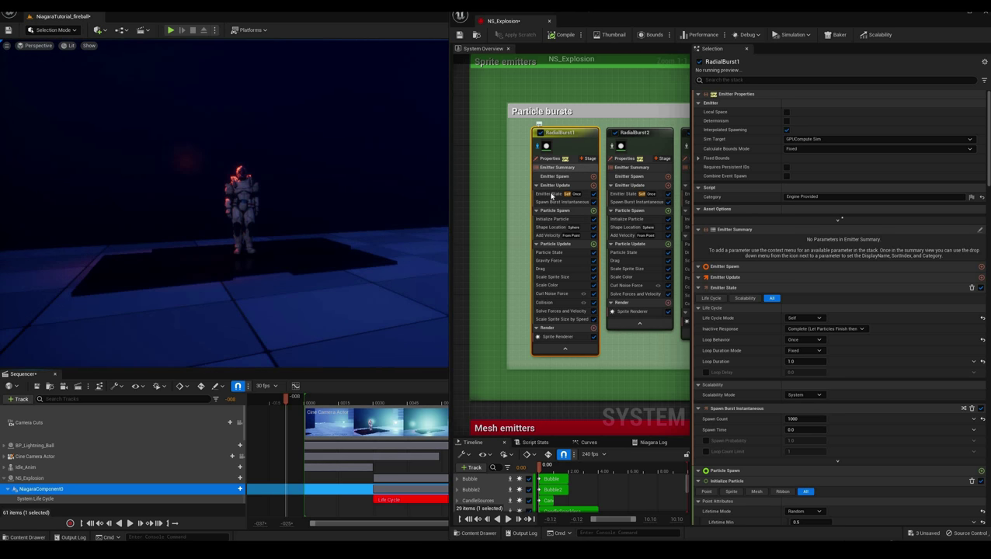
pyautogui.click(549, 193)
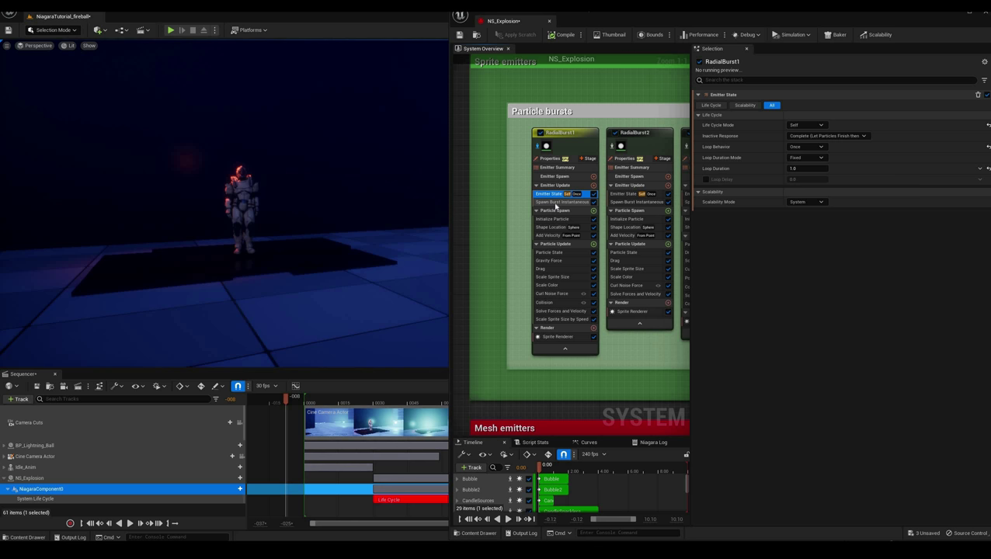
# Examine RadialBurst1's Spawn Burst Instantaneous, Initialize Particle with its colour, Shape Location and Add Velocity settings.
pyautogui.click(556, 203)
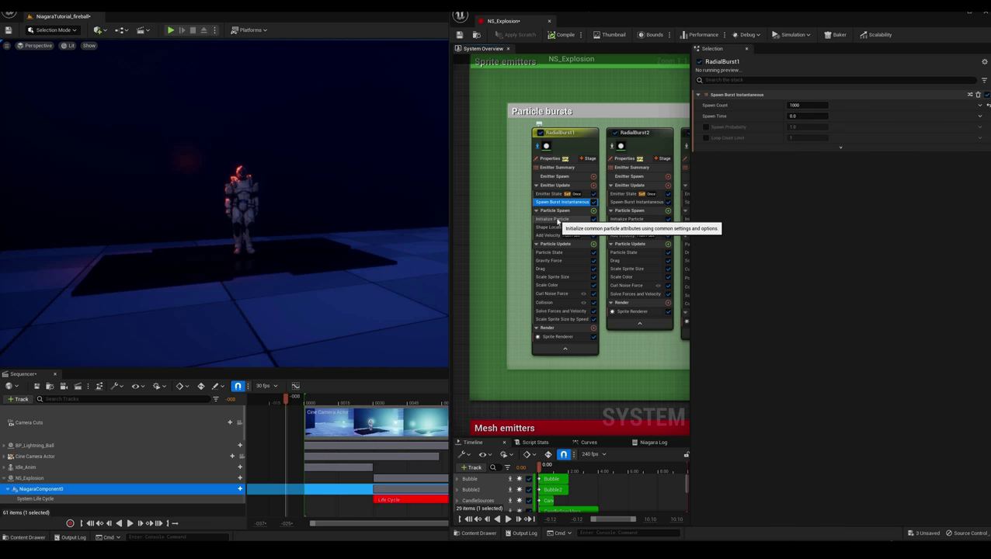
pyautogui.click(555, 220)
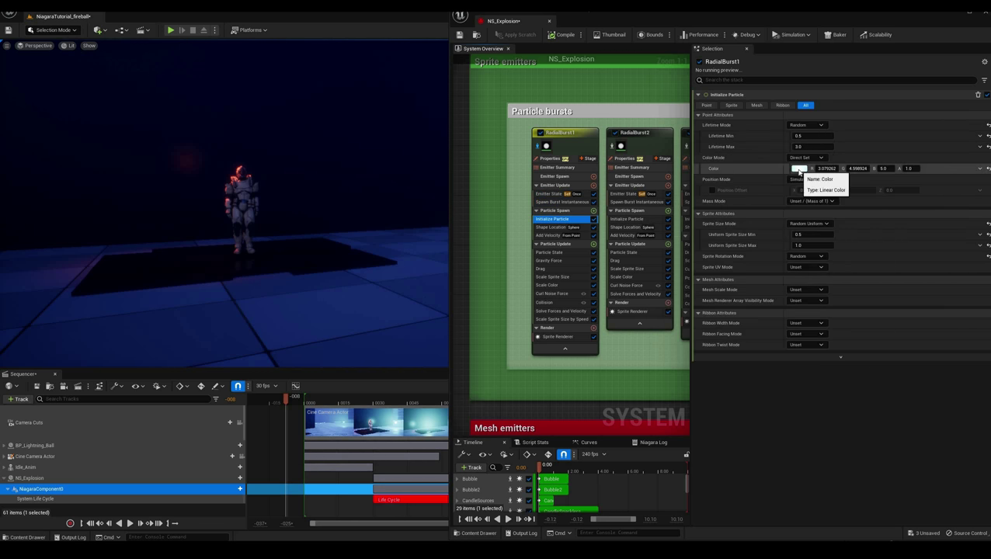
pyautogui.click(800, 169)
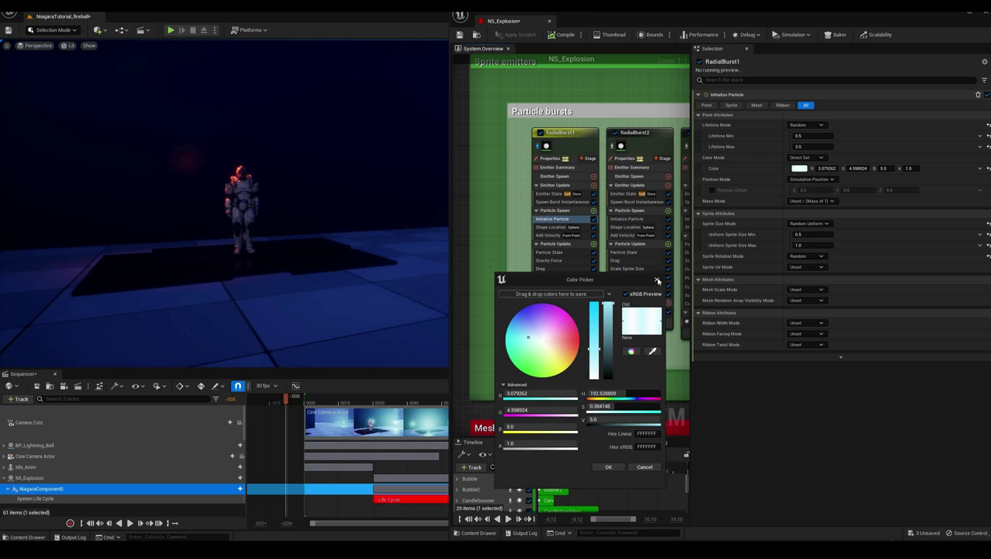
pyautogui.click(717, 274)
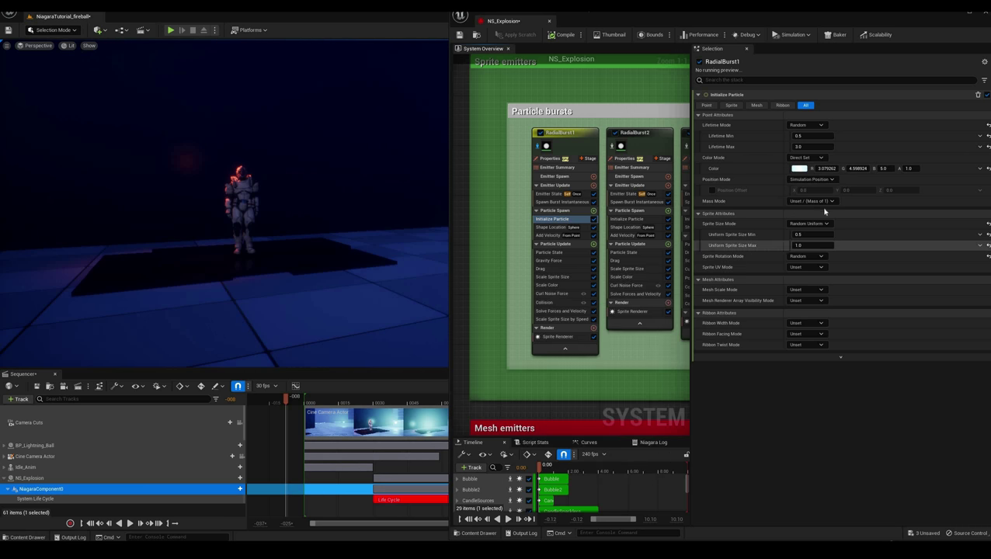
pyautogui.click(551, 227)
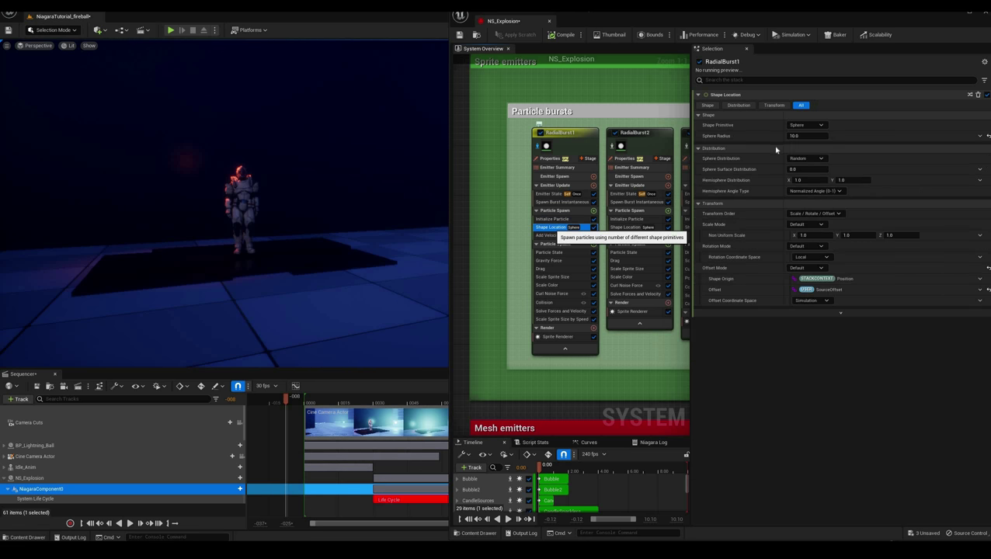
pyautogui.click(551, 235)
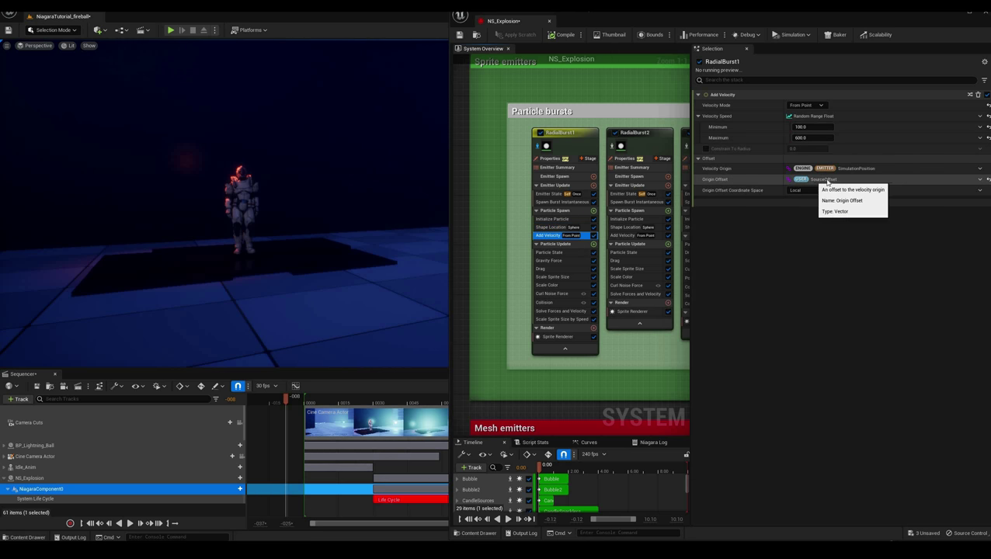
# Examine RadialBurst1's Gravity Force, Drag, Scale Sprite Size, Scale Color and Curl Noise Force modules.
pyautogui.click(560, 260)
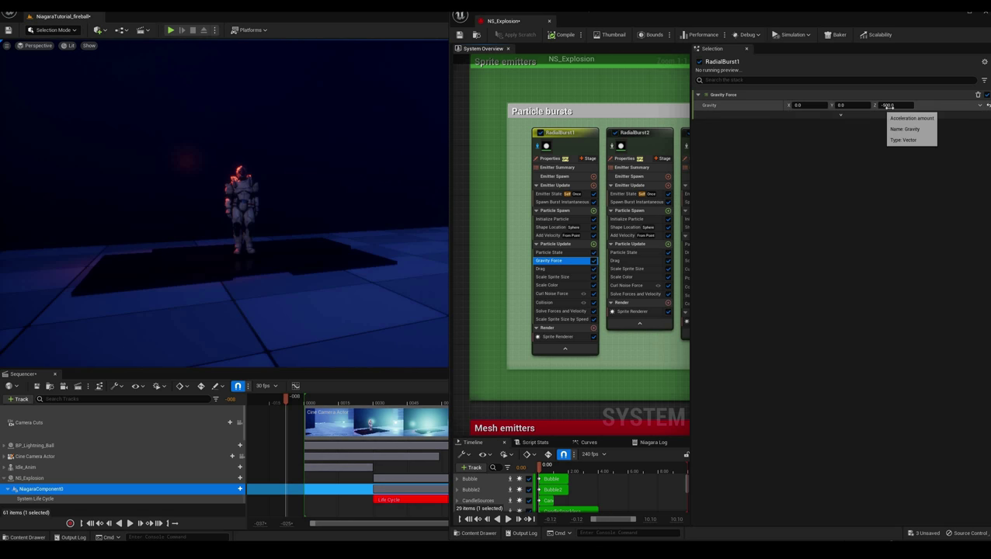
pyautogui.click(559, 269)
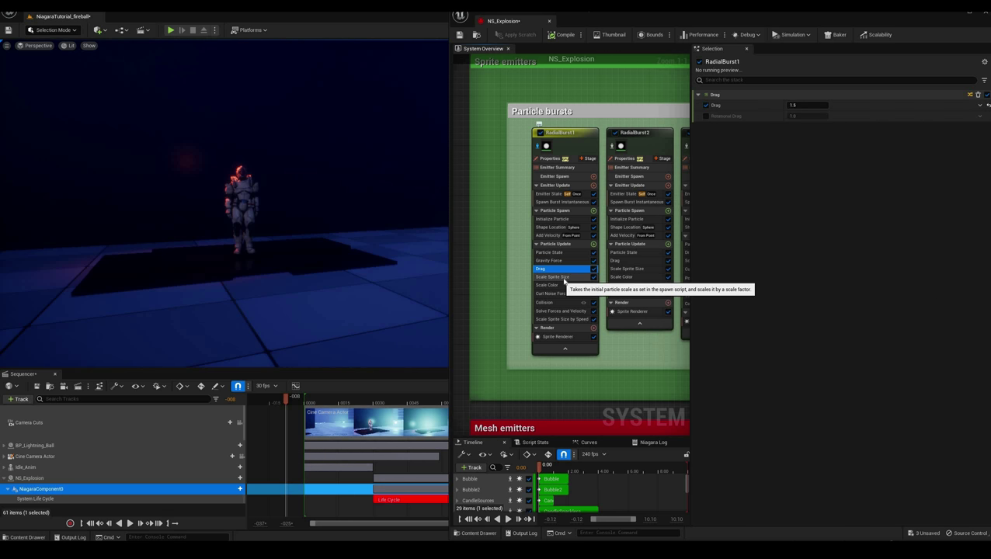
pyautogui.click(552, 276)
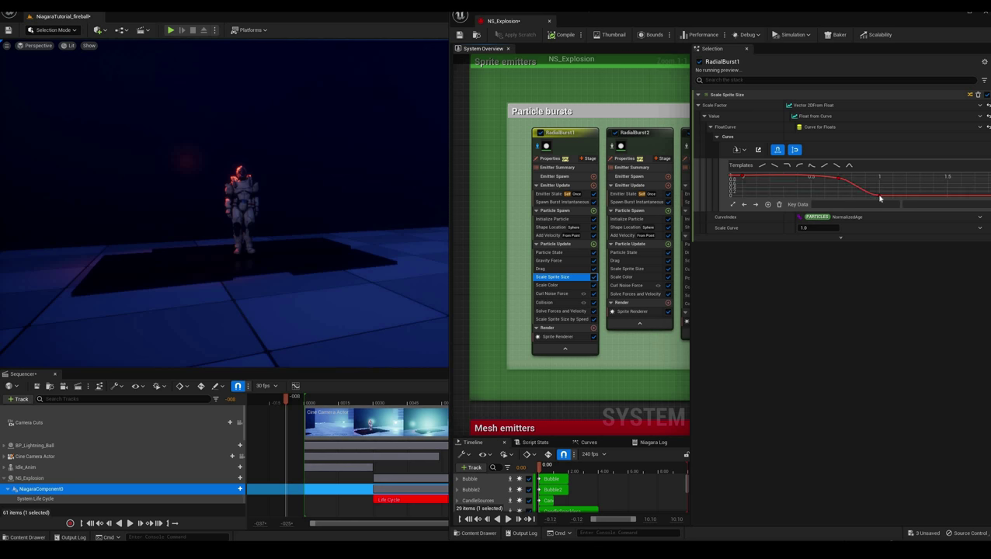
pyautogui.click(572, 285)
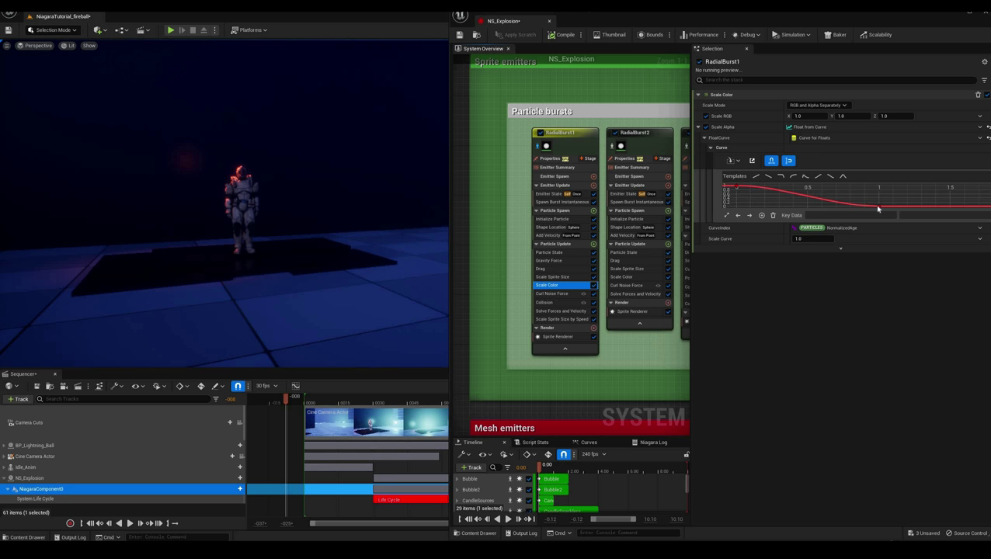
pyautogui.click(553, 294)
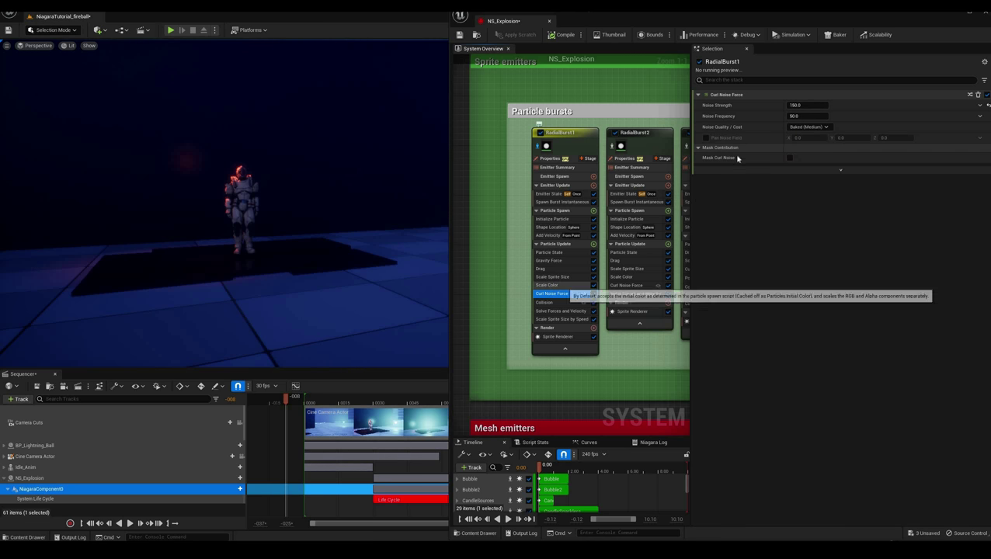
# Examine RadialBurst1's Collision, Solve Forces and Velocity, Scale Sprite Size by Speed and Sprite Renderer settings.
pyautogui.moveTo(554, 306)
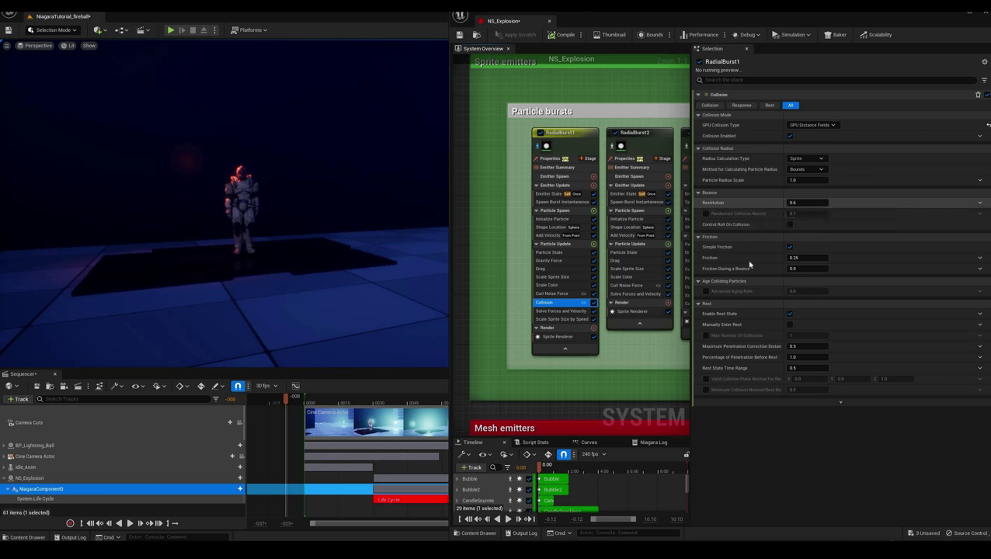
pyautogui.click(564, 311)
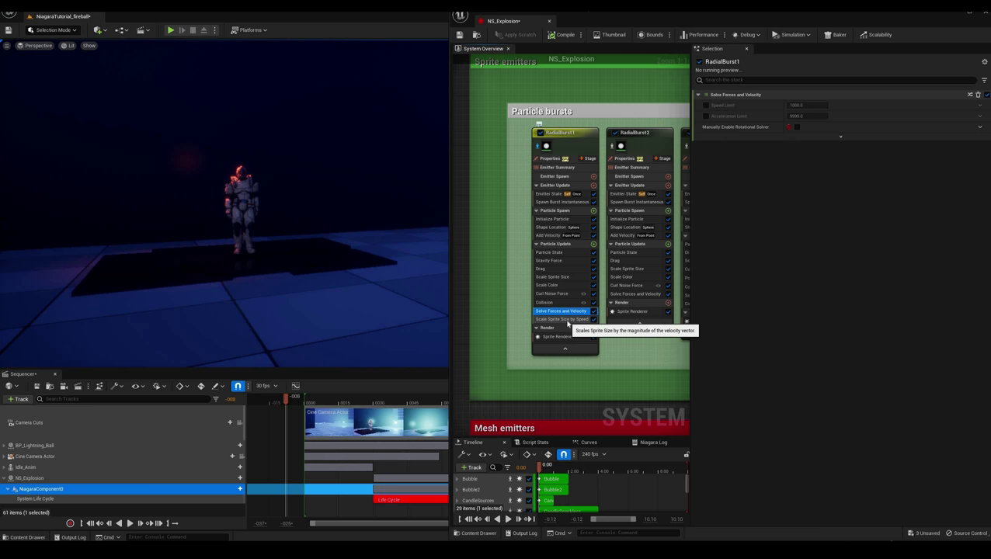
pyautogui.click(561, 319)
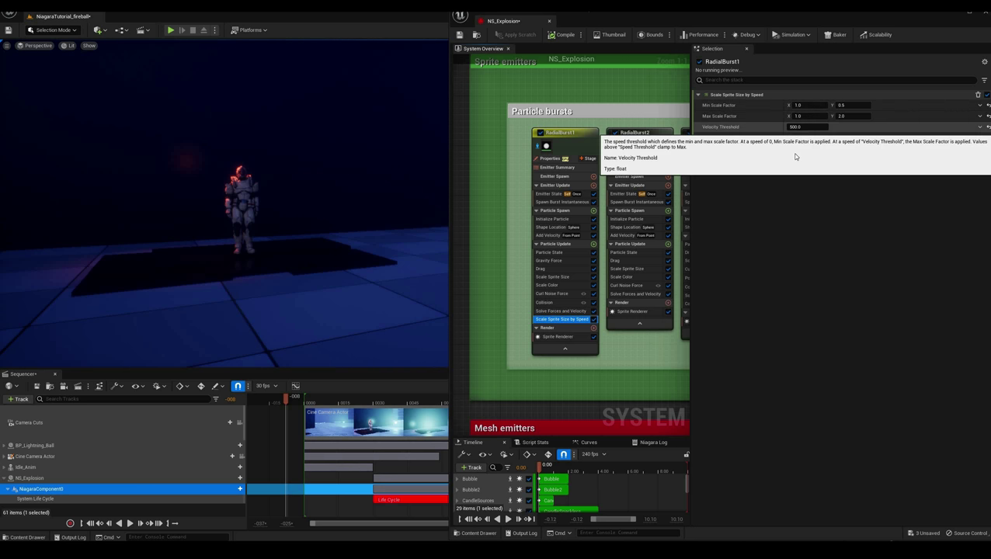
pyautogui.click(579, 339)
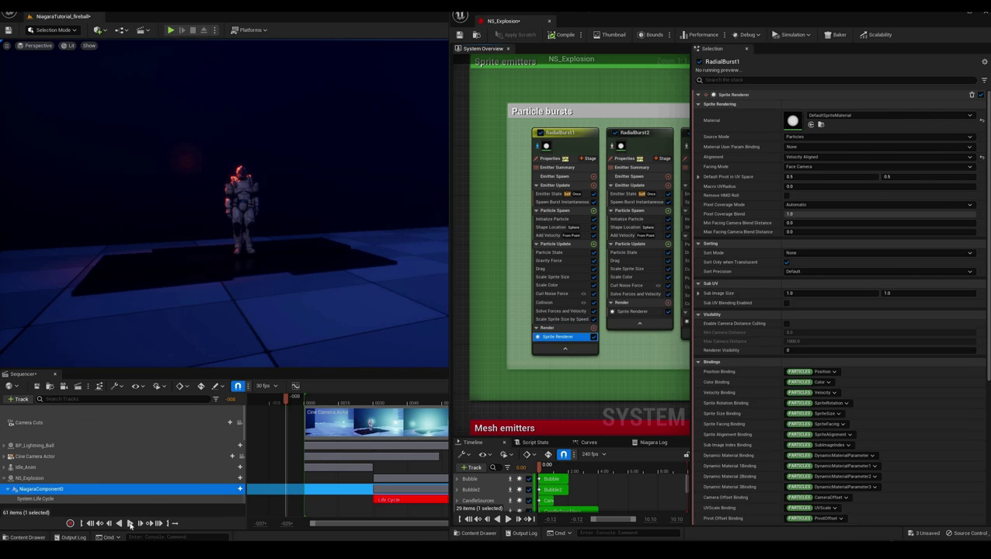
# Play the sequence, select the RadialBurst2 emitter, replay the explosion to inspect its burst, and return the playhead to frame -7.
pyautogui.click(130, 523)
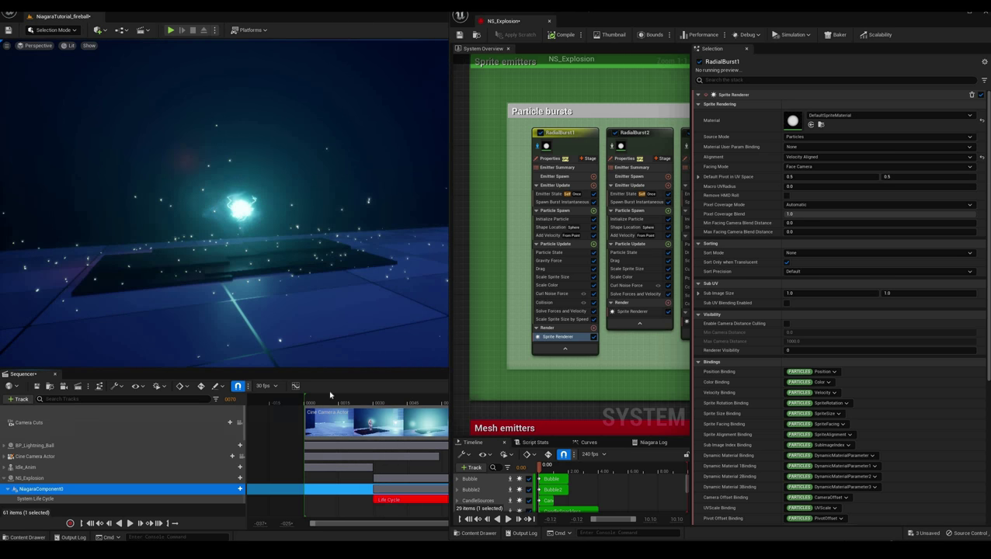
pyautogui.press('Up')
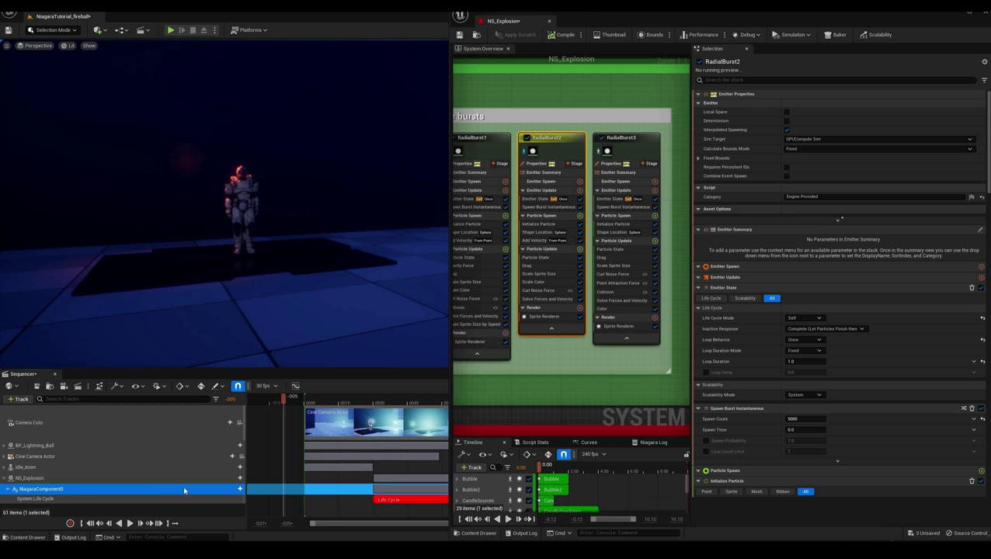
pyautogui.click(131, 523)
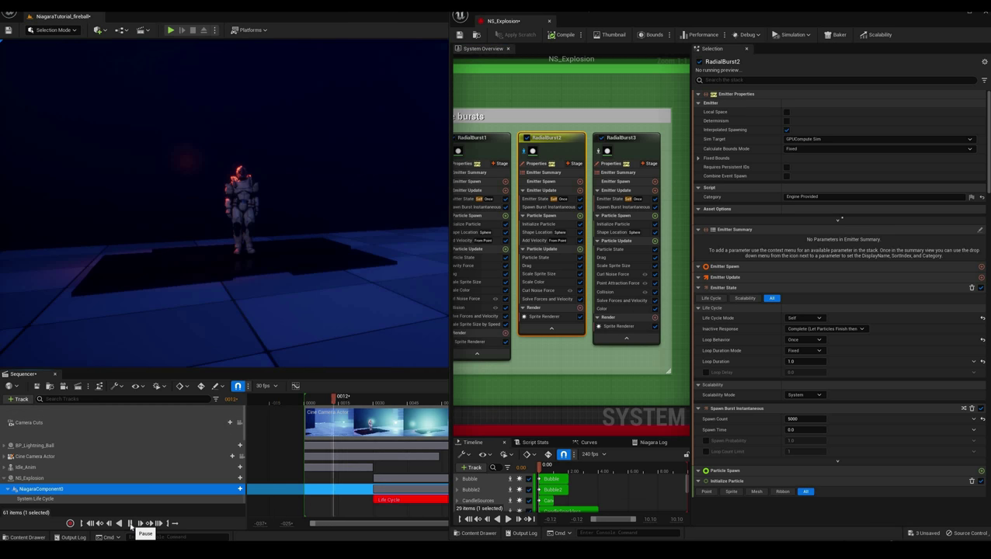
pyautogui.click(130, 523)
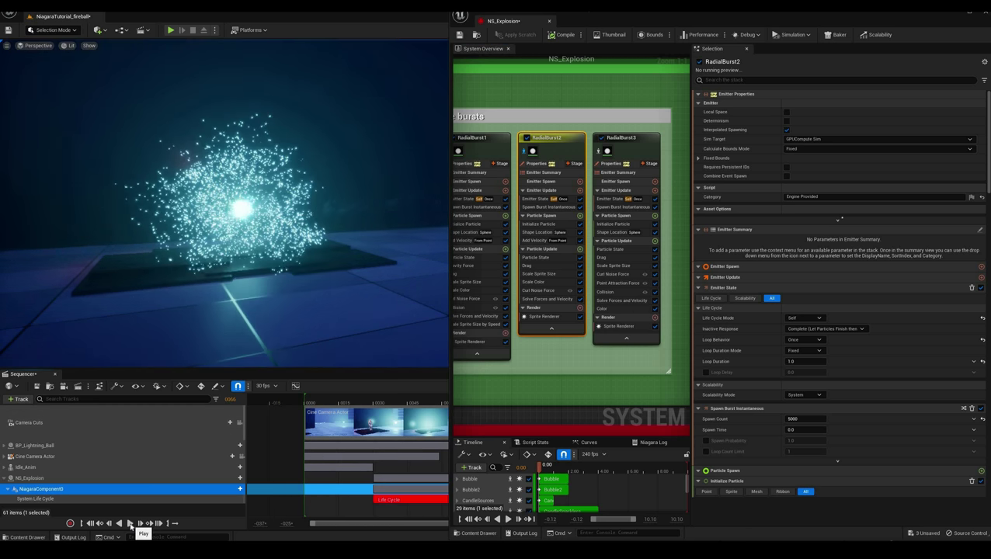
pyautogui.click(131, 524)
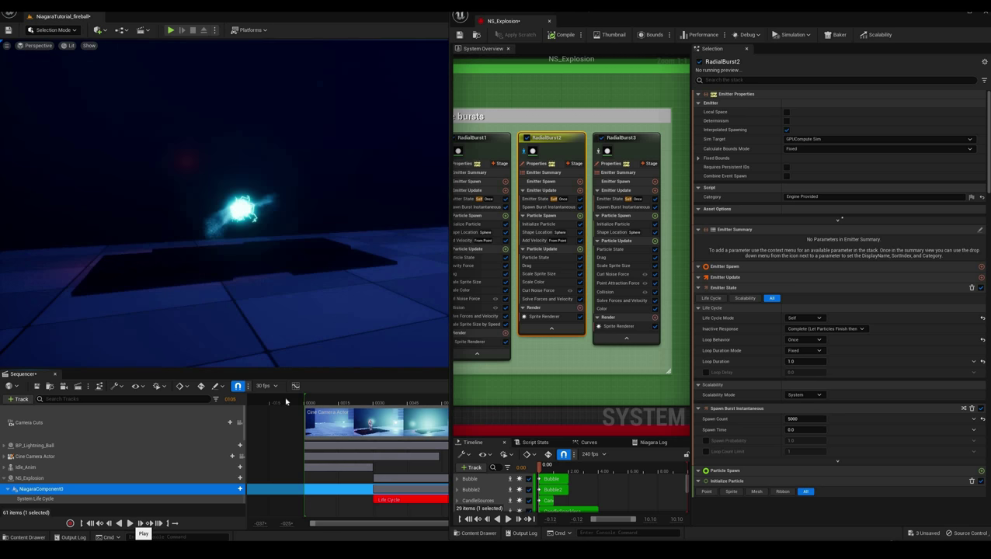
pyautogui.click(131, 524)
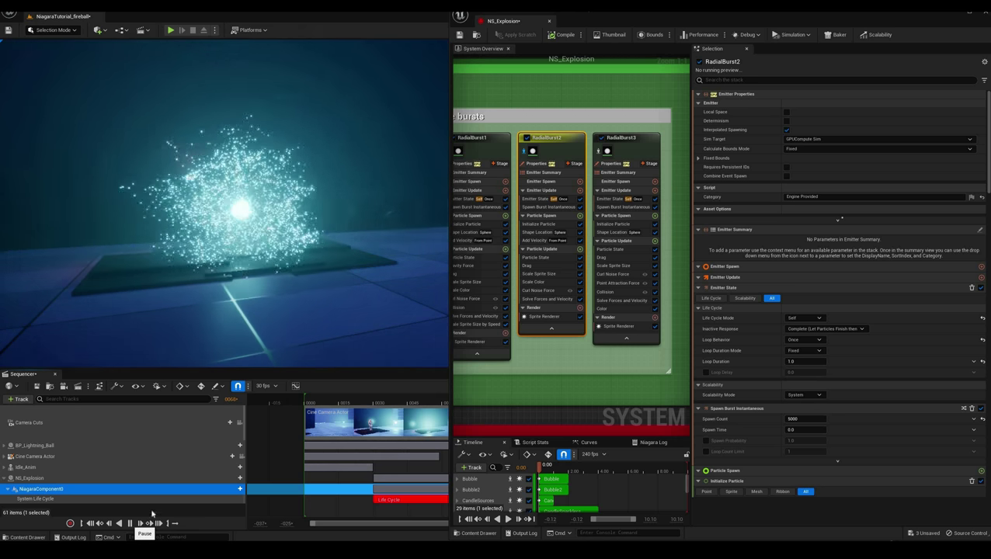
pyautogui.click(131, 523)
pyautogui.moveTo(379, 403); pyautogui.dragTo(288, 402)
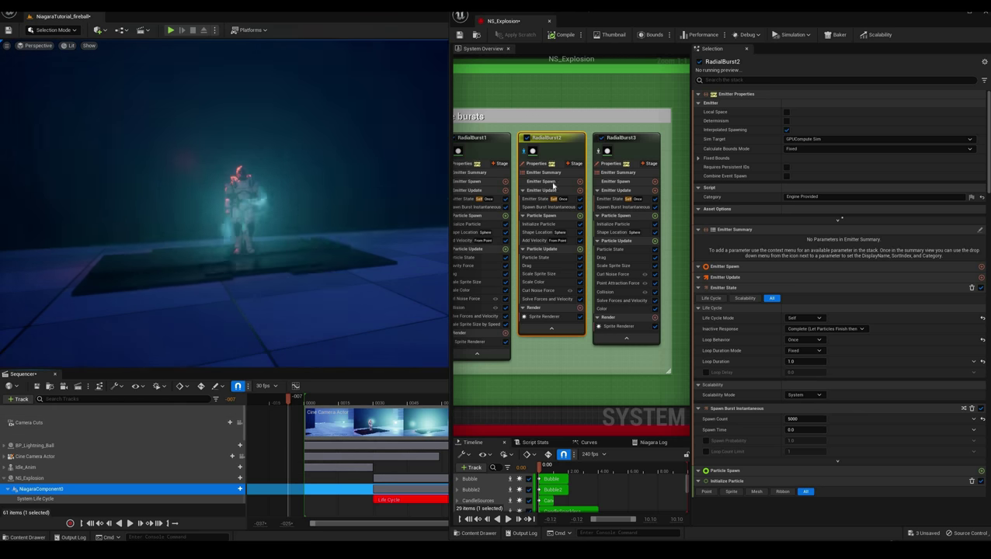
# Examine RadialBurst2's Emitter State, Spawn Burst Instantaneous, Initialize Particle and Shape Location settings, with the playhead kept before the explosion.
pyautogui.click(544, 200)
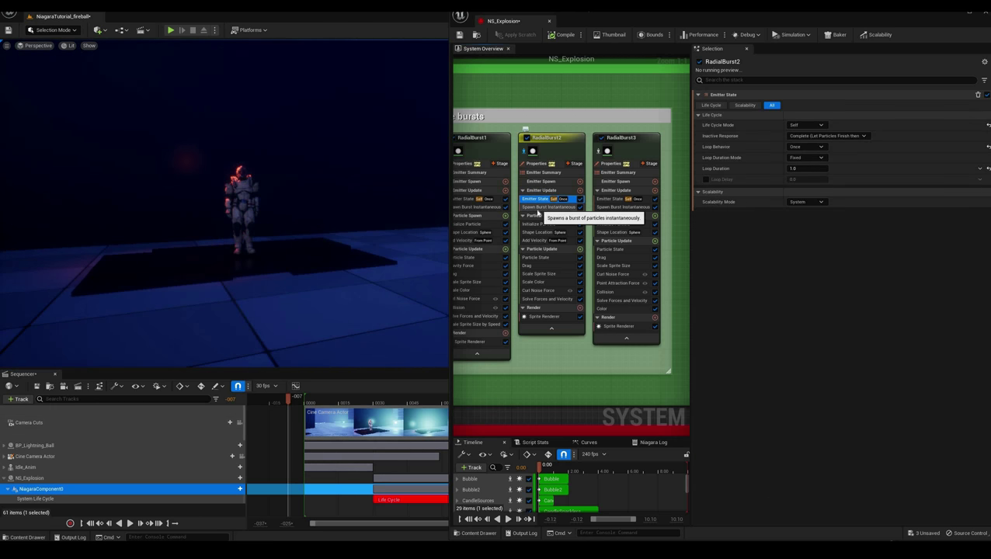
pyautogui.click(544, 207)
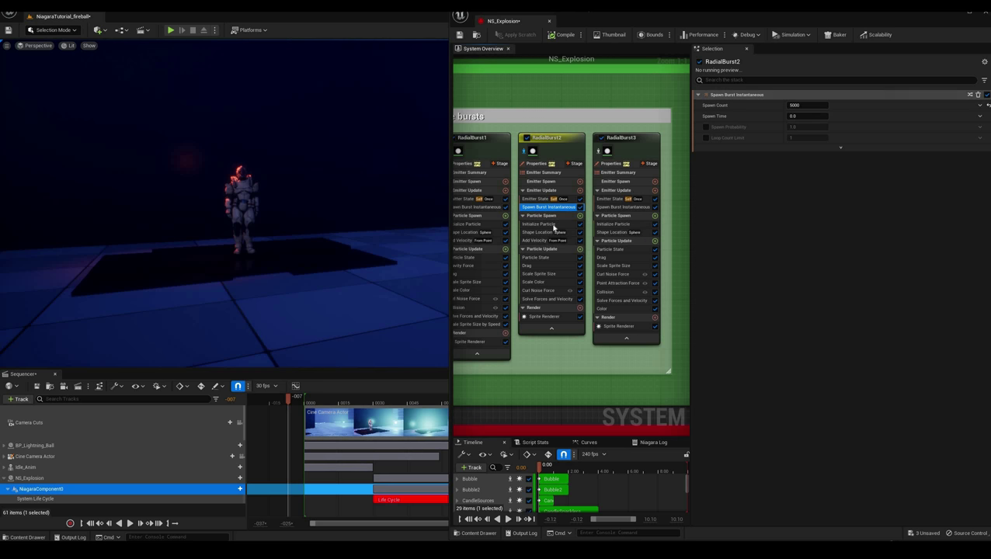
pyautogui.click(544, 224)
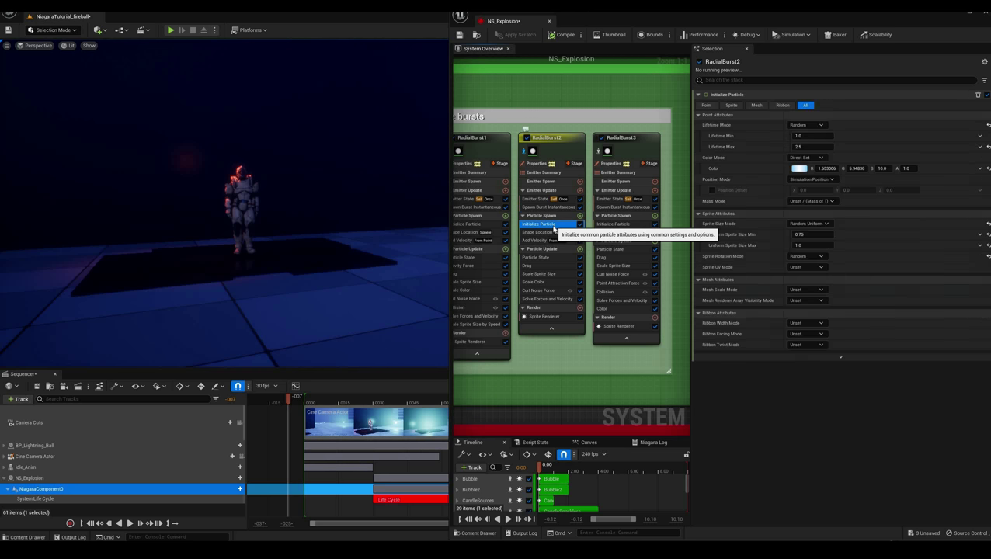
pyautogui.click(799, 167)
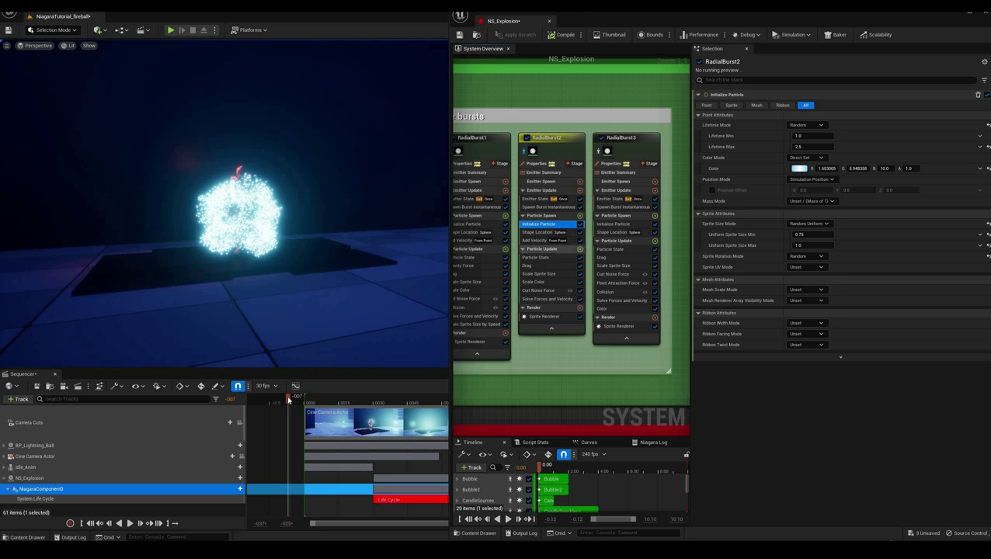
pyautogui.moveTo(288, 400); pyautogui.dragTo(279, 400)
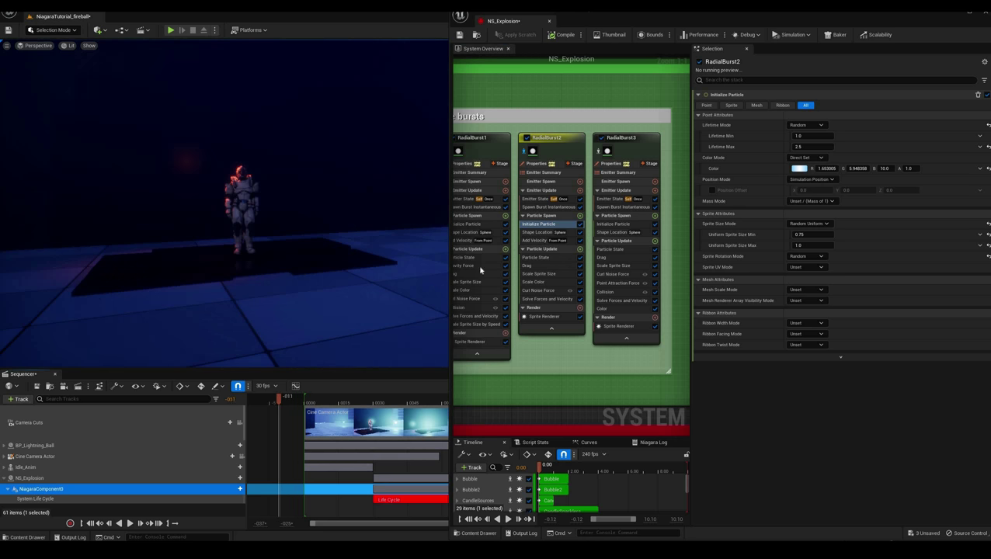
pyautogui.click(540, 232)
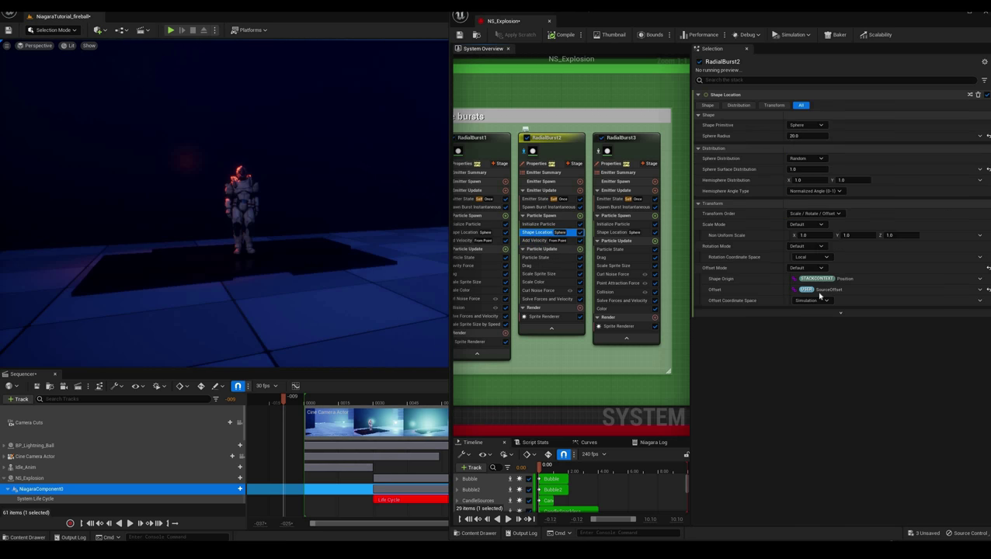
# Examine RadialBurst2's Drag, Scale Sprite Size, Scale Color and Curl Noise Force modules and its Sprite Renderer settings.
pyautogui.click(548, 257)
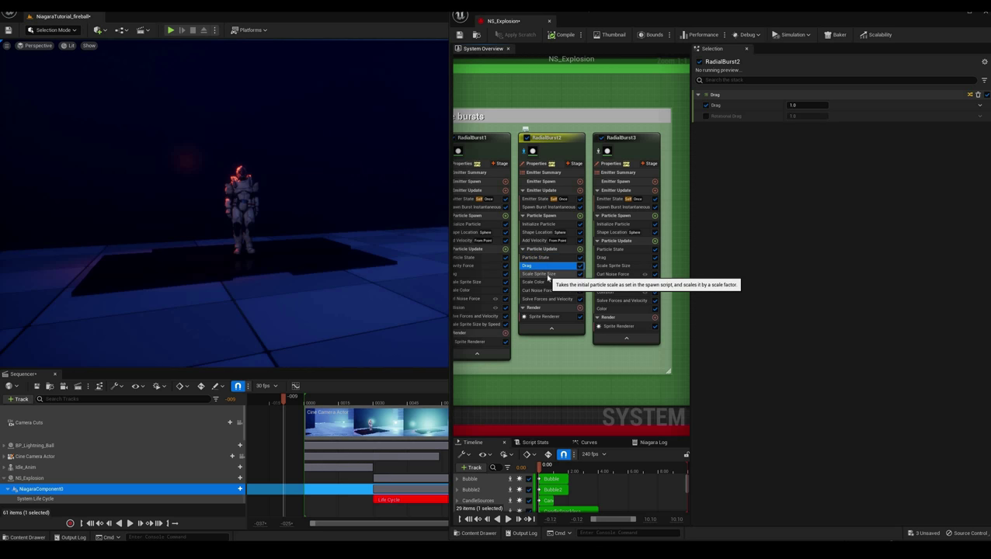
pyautogui.click(547, 274)
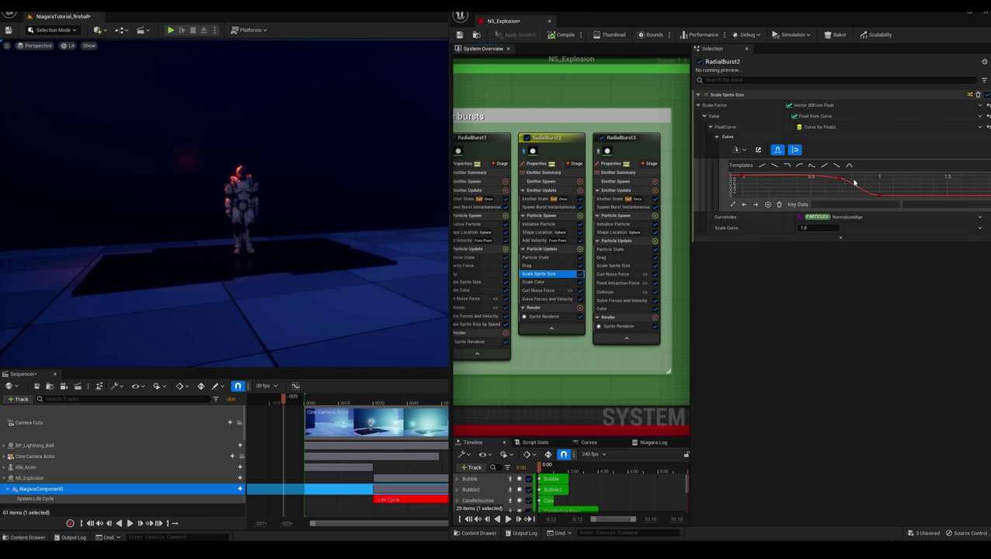
pyautogui.click(542, 282)
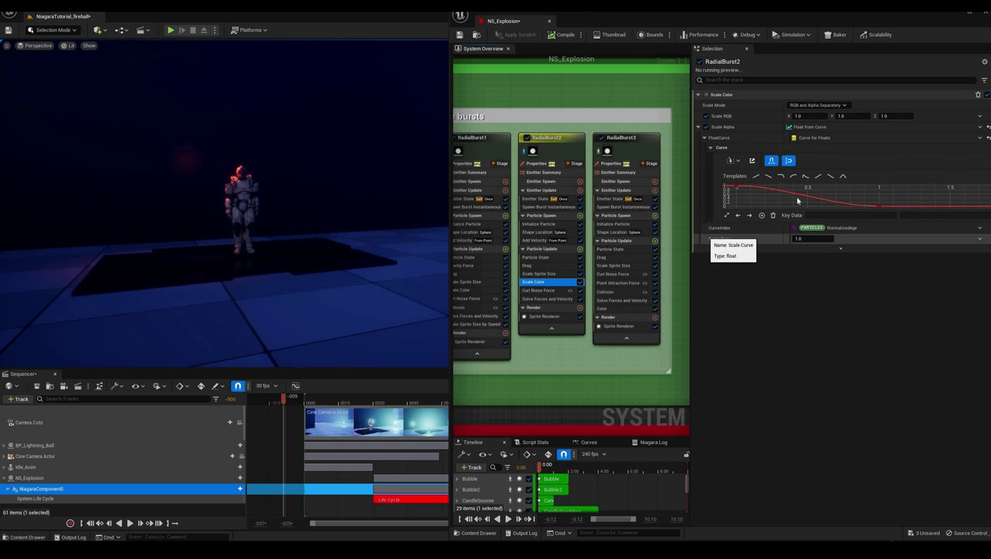
pyautogui.click(543, 291)
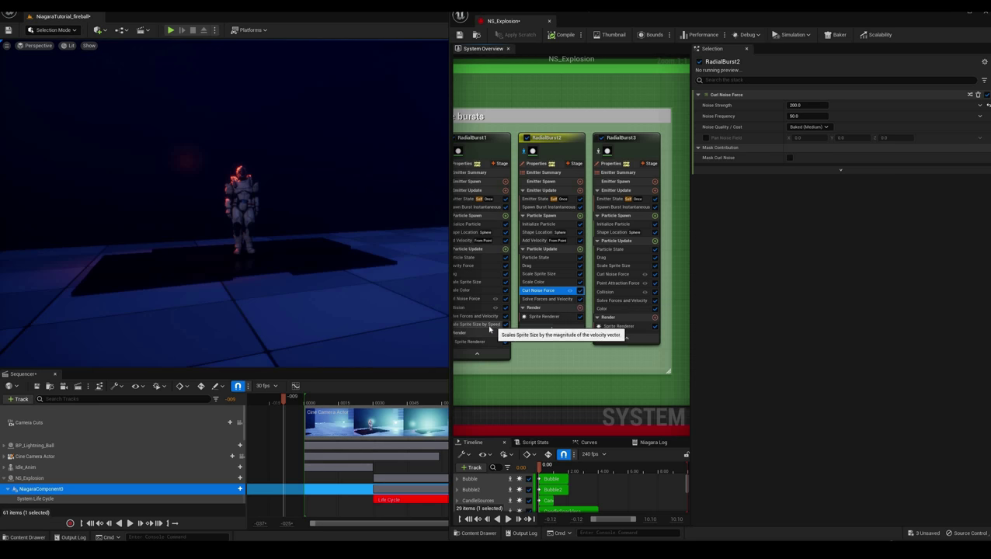
pyautogui.click(564, 318)
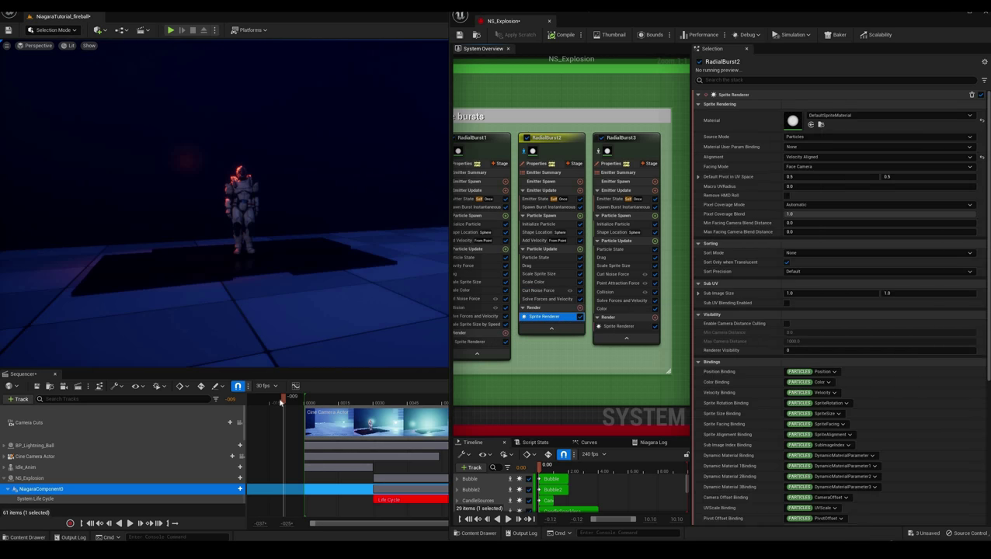
# Replay the explosion, return the playhead to frame -7, and select the RadialBurst3 emitter in the Particle bursts group.
pyautogui.click(130, 523)
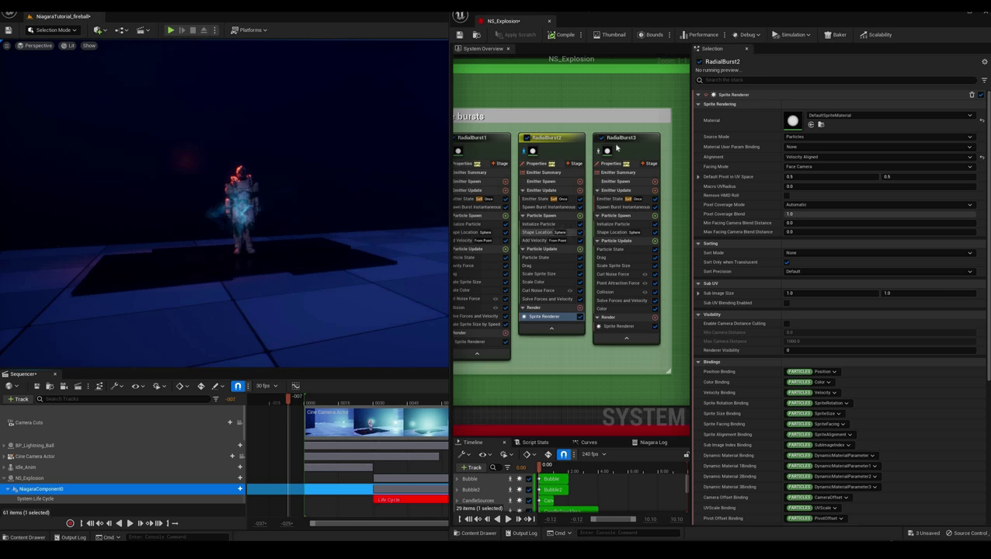
pyautogui.click(616, 250)
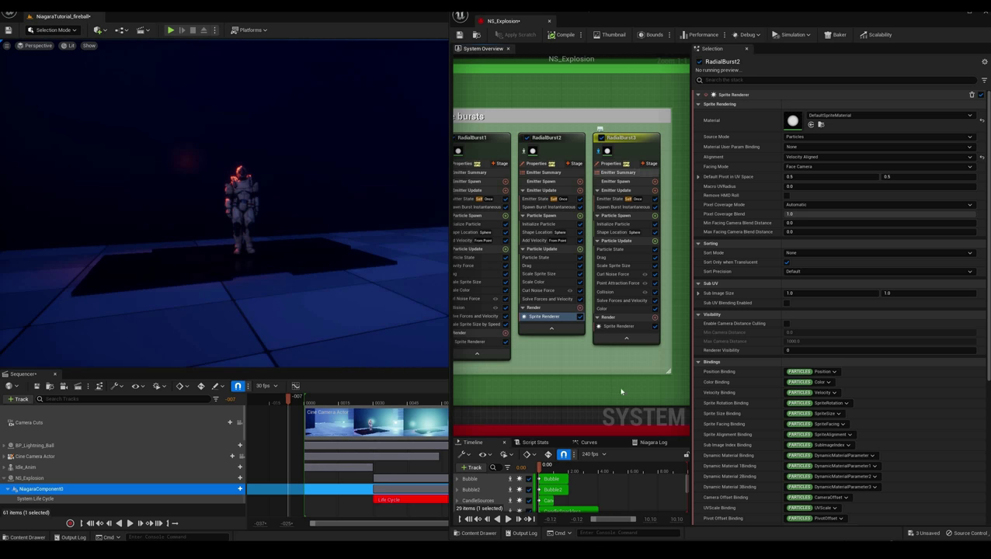
# Replay the explosion to inspect RadialBurst3's burst and return the playhead to frame -6.
pyautogui.moveTo(580, 389); pyautogui.dragTo(520, 390, button='right')
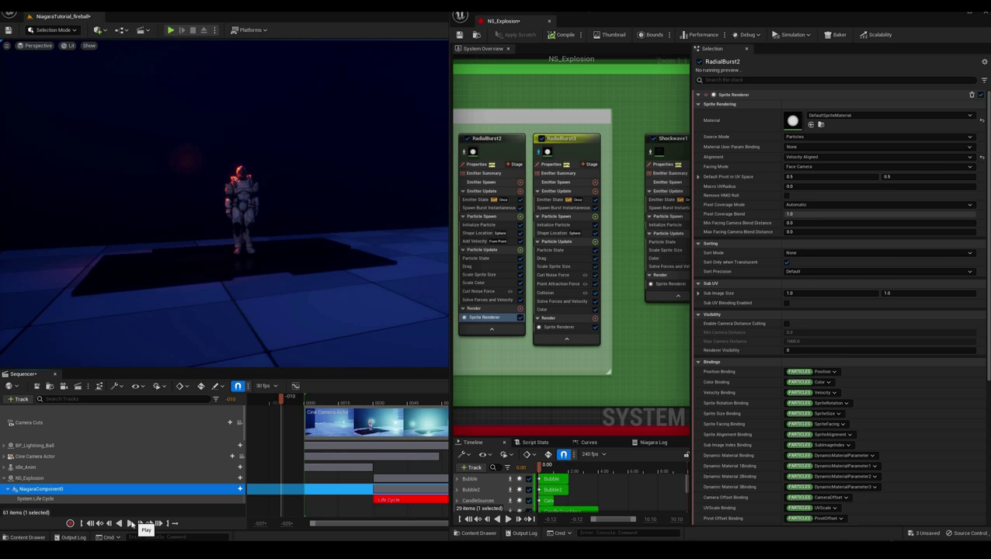
pyautogui.click(130, 523)
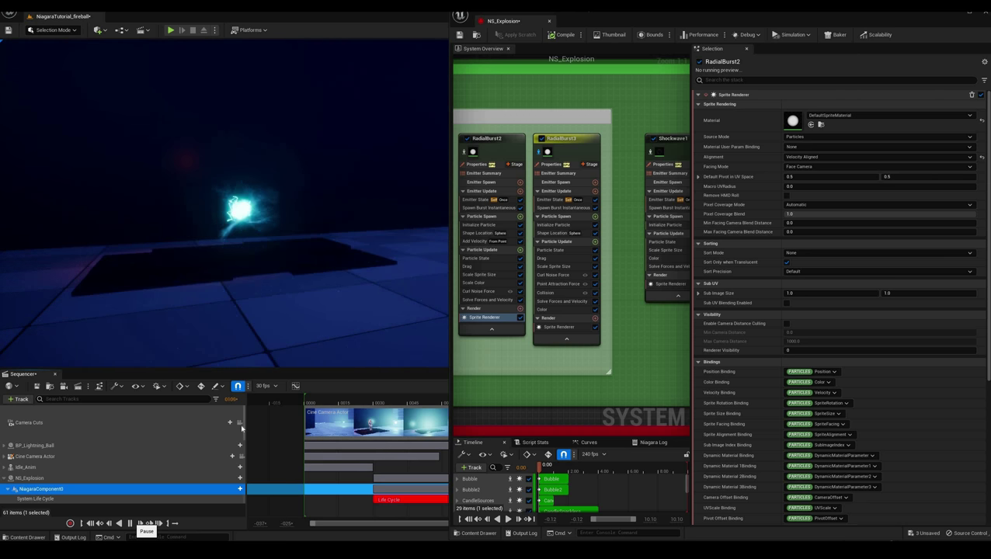
pyautogui.click(131, 524)
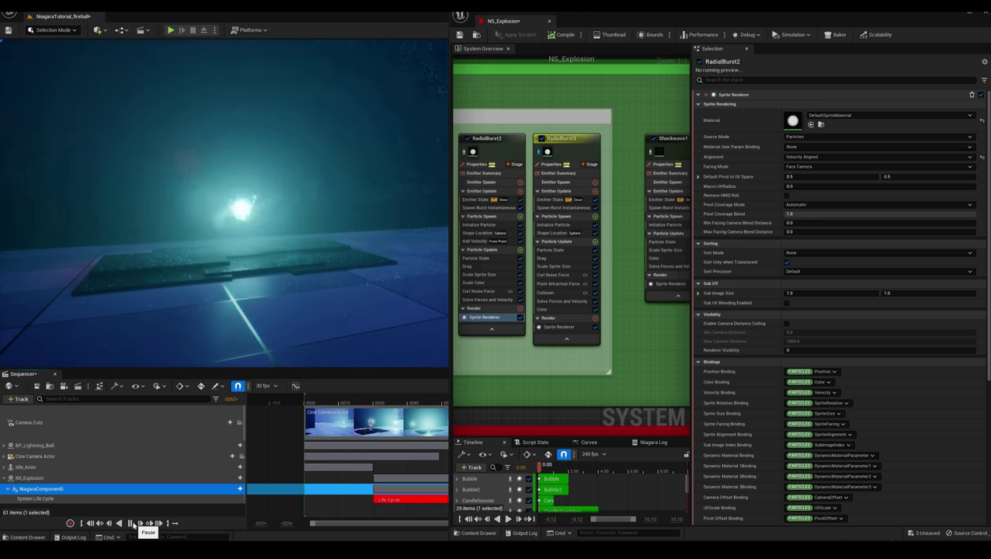
pyautogui.click(291, 403)
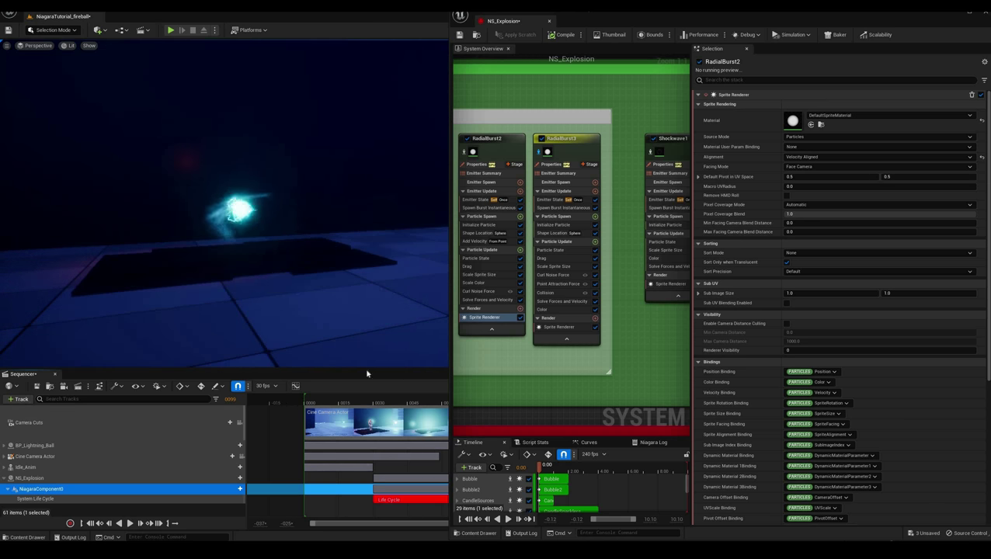
# Examine RadialBurst3's Emitter State, Spawn Burst Instantaneous, Initialize Particle and Shape Location settings, including the particle color.
pyautogui.click(557, 203)
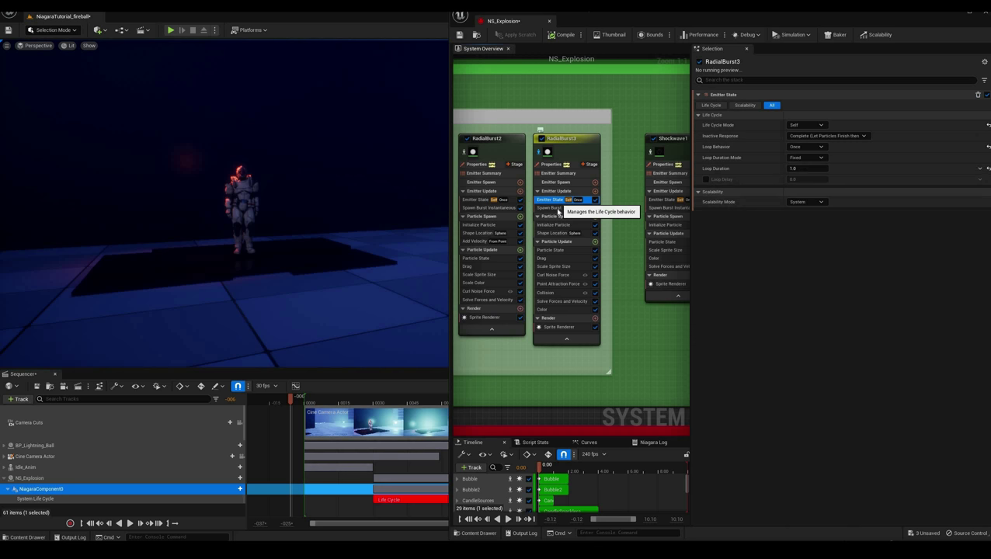
pyautogui.click(558, 209)
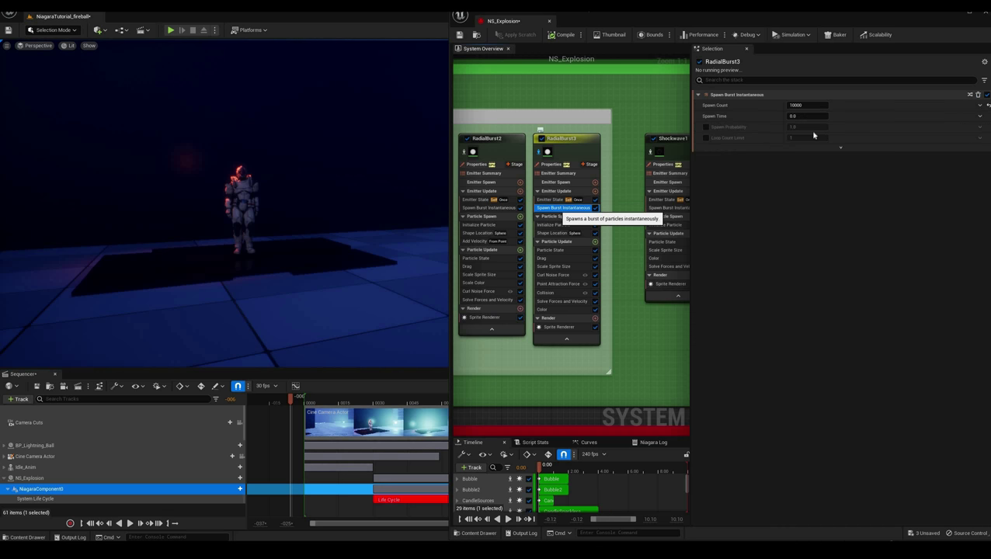
pyautogui.click(584, 225)
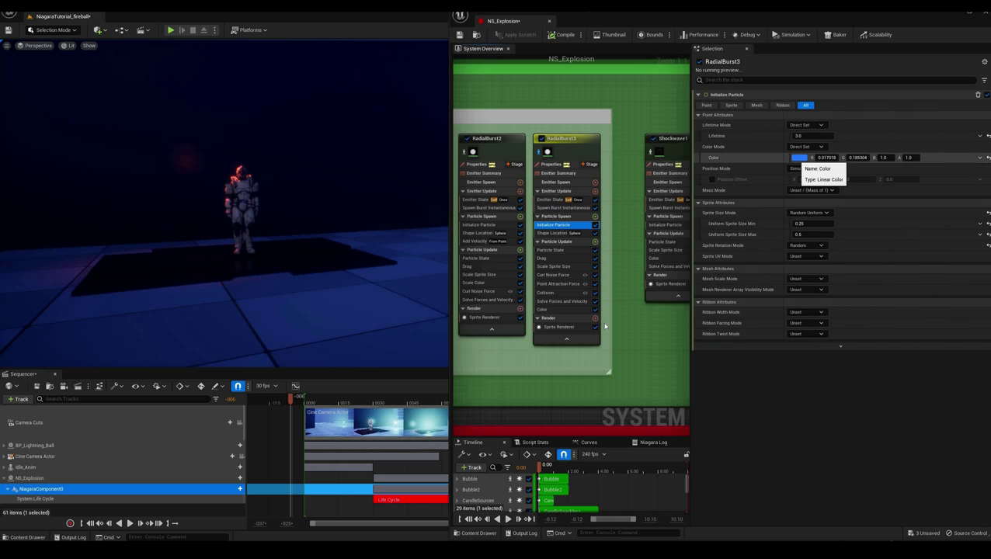
pyautogui.click(799, 158)
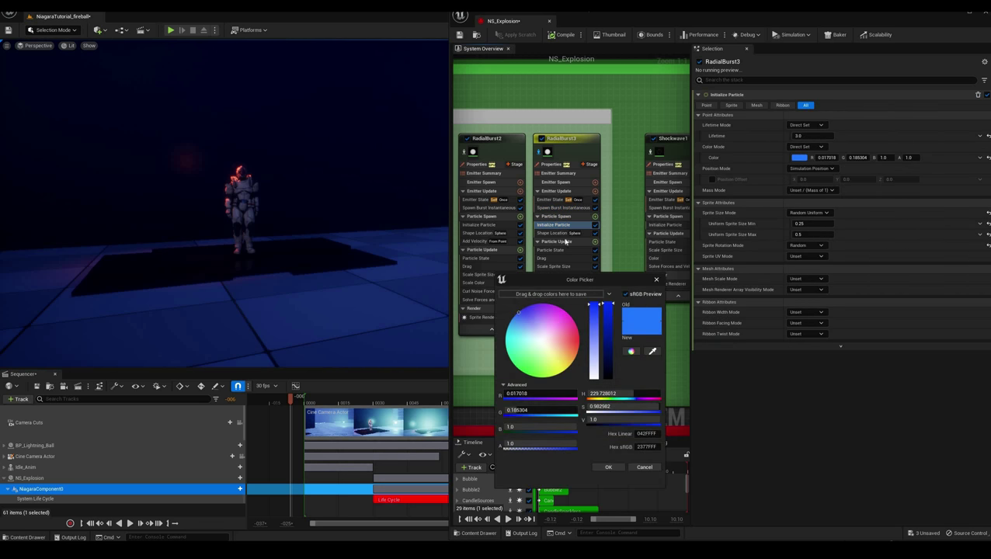
pyautogui.press('Escape')
pyautogui.click(555, 233)
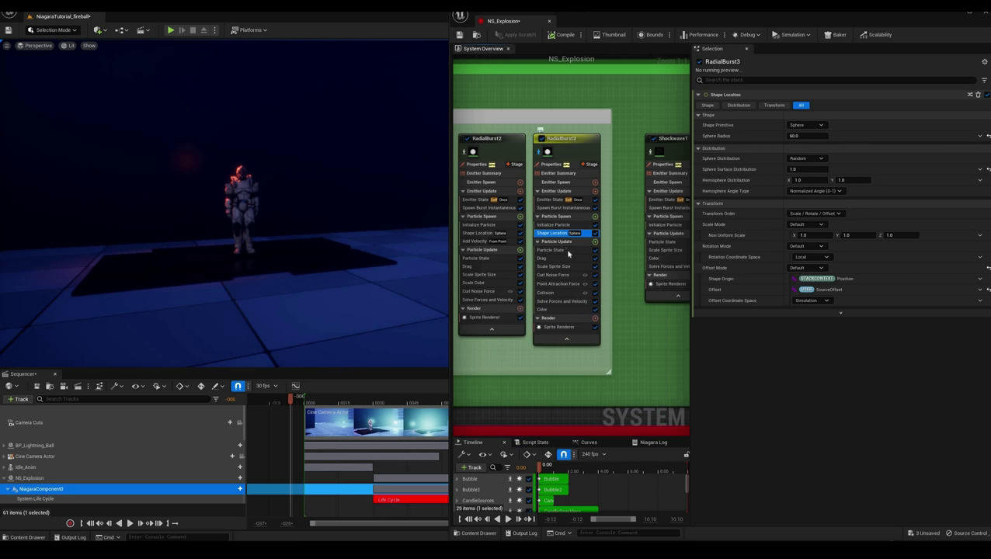
# Examine RadialBurst3's Drag, Scale Sprite Size, Point Attraction Force, Collision and Solve Forces and Velocity modules.
pyautogui.click(567, 251)
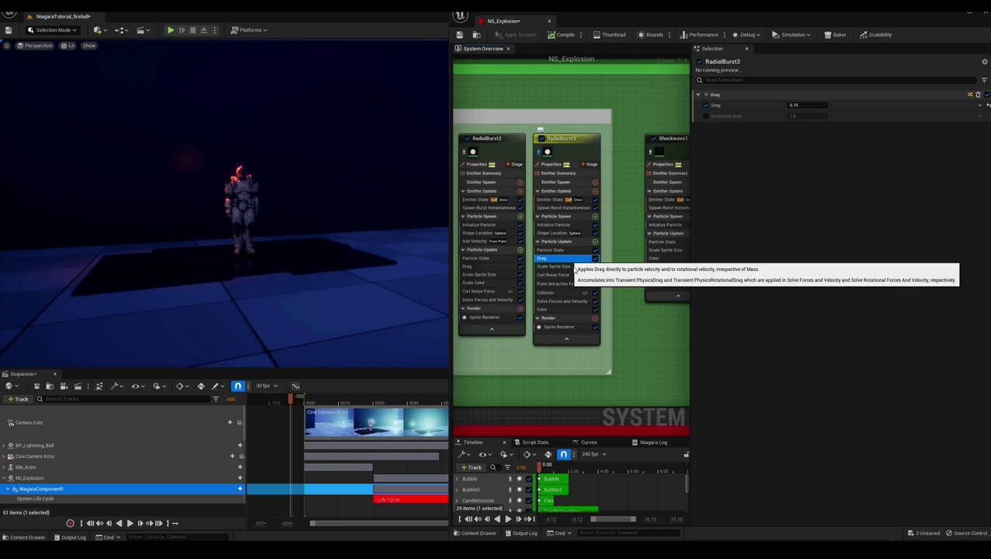
pyautogui.click(572, 267)
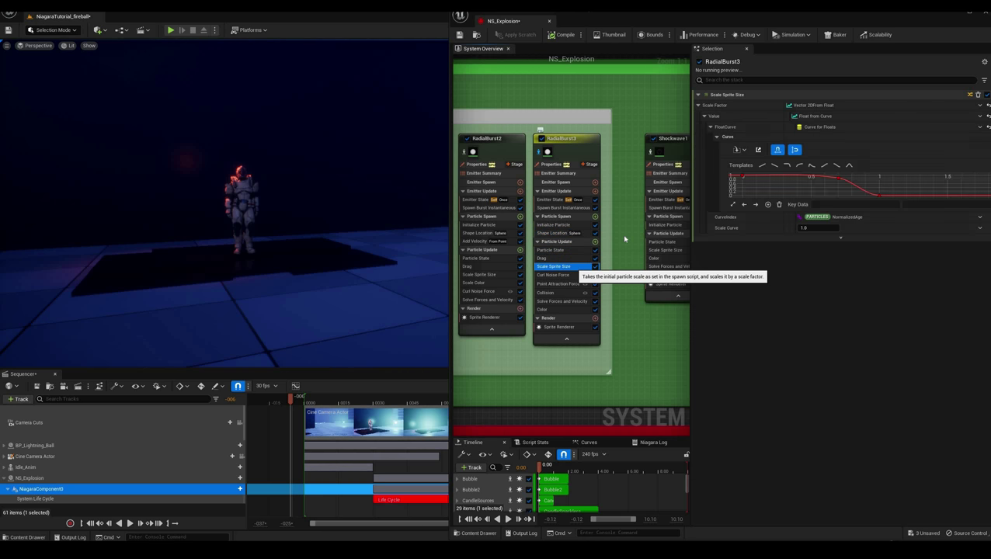
pyautogui.click(571, 284)
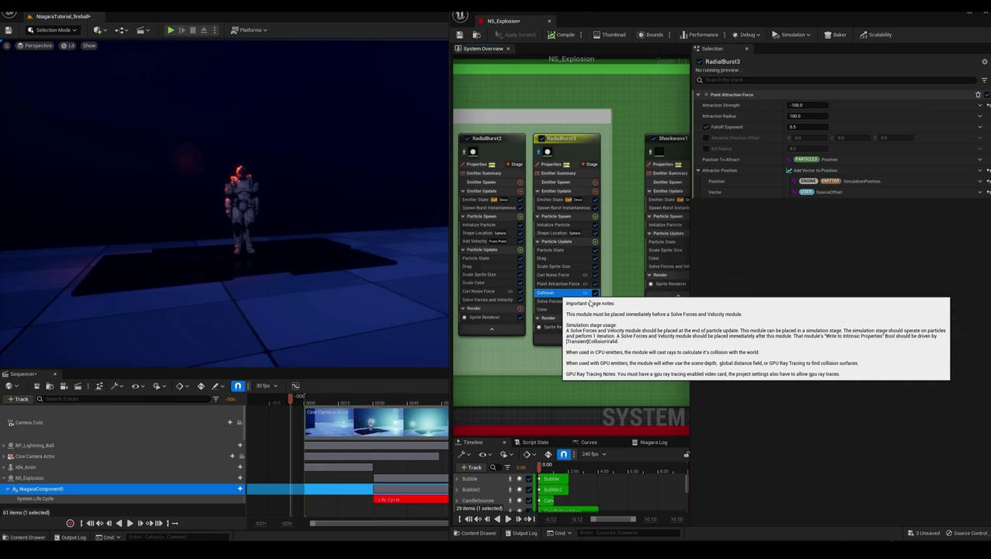
pyautogui.click(551, 292)
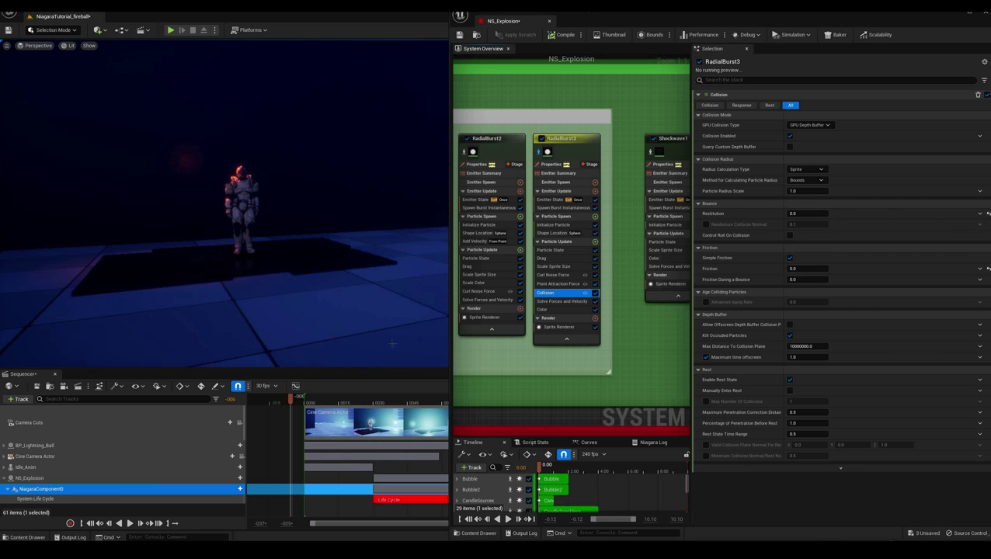
pyautogui.click(565, 301)
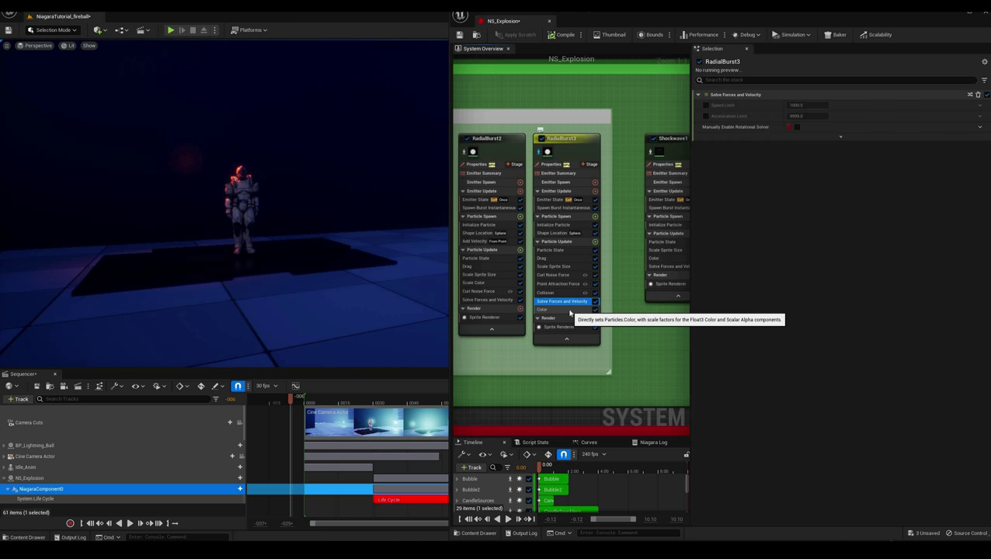
# Examine RadialBurst3's Color module, checking the opacity and time of the stops along the color curve gradient.
pyautogui.click(569, 310)
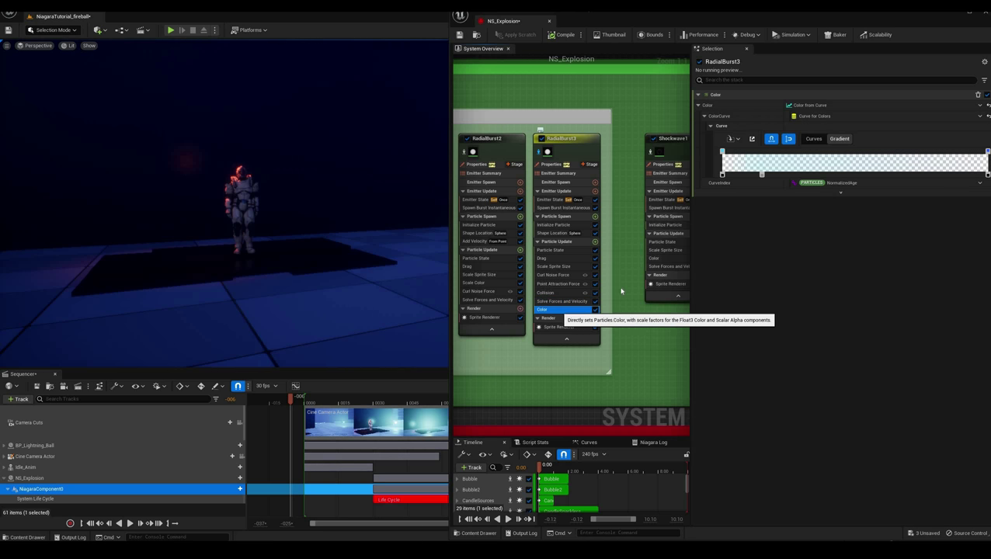
pyautogui.rightClick(724, 175)
pyautogui.click(766, 182)
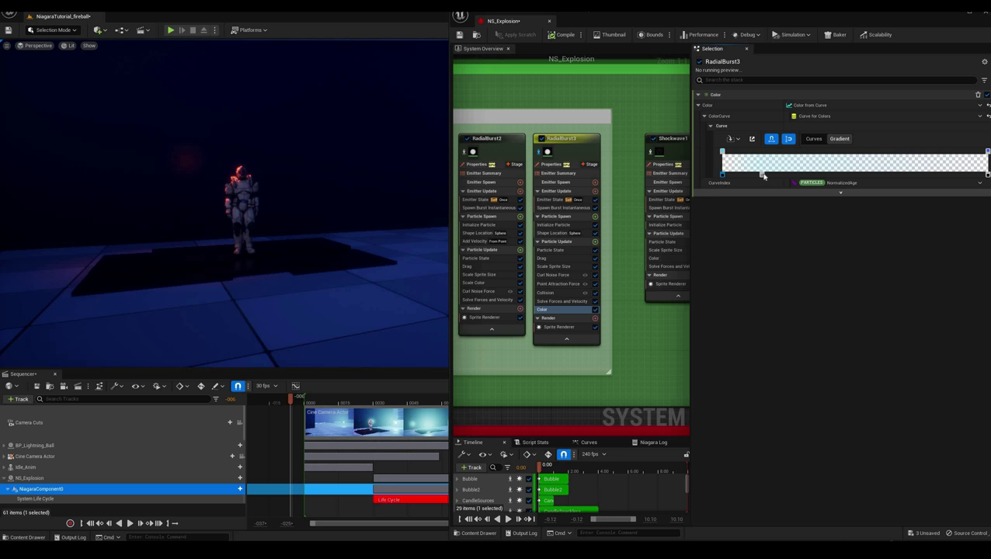
pyautogui.click(761, 174)
pyautogui.rightClick(761, 174)
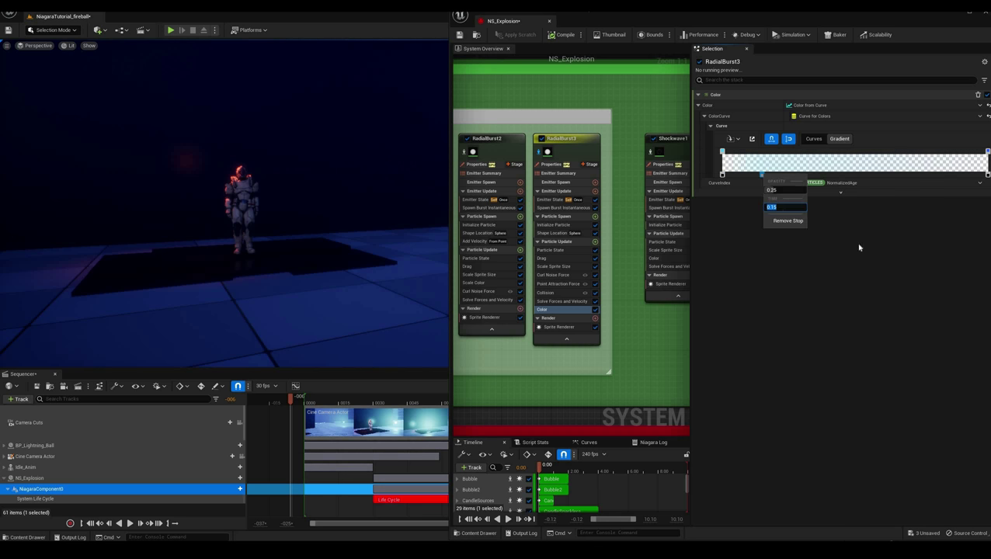
pyautogui.click(984, 177)
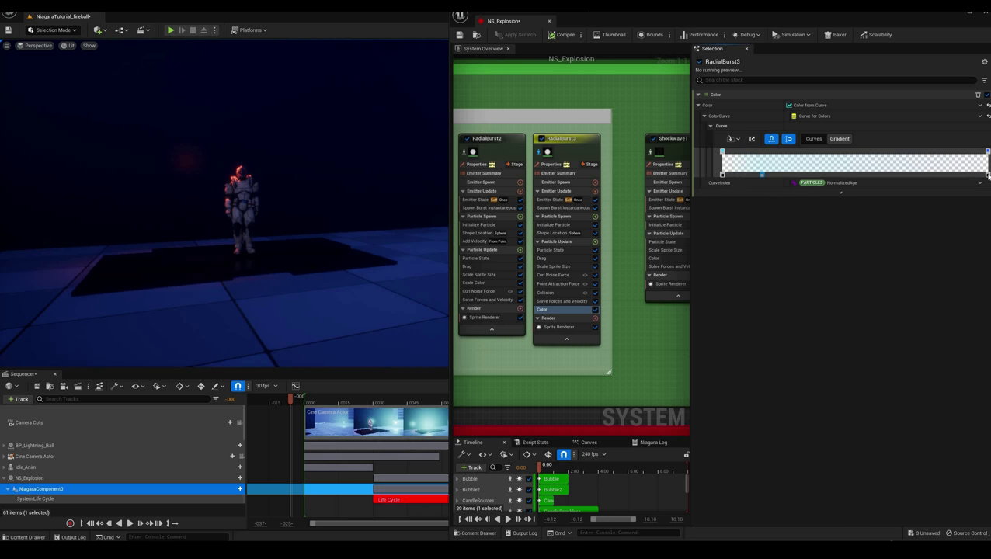
pyautogui.click(985, 177)
pyautogui.rightClick(985, 176)
pyautogui.click(483, 404)
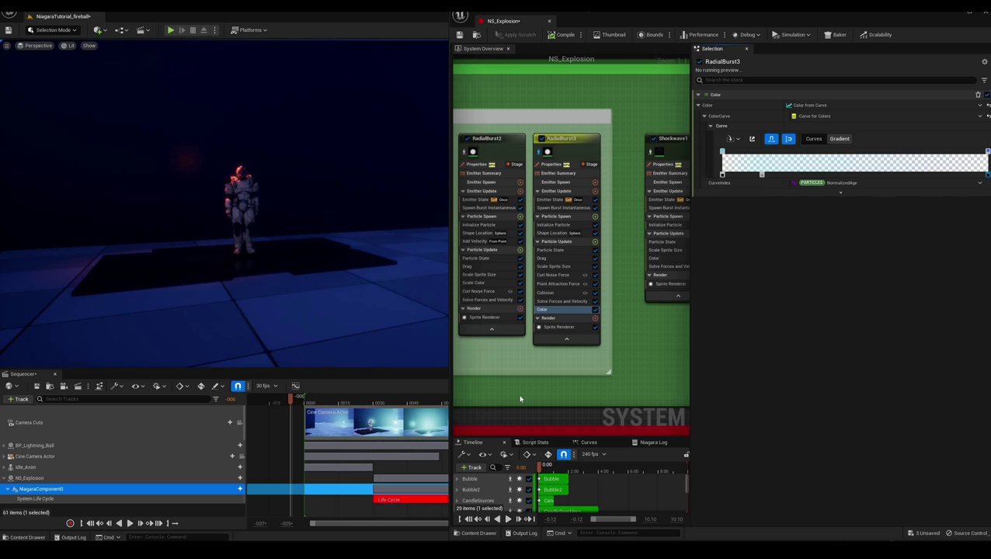
# Examine RadialBurst3's Sprite Renderer settings, and replay the explosion from frame -8.
pyautogui.click(560, 326)
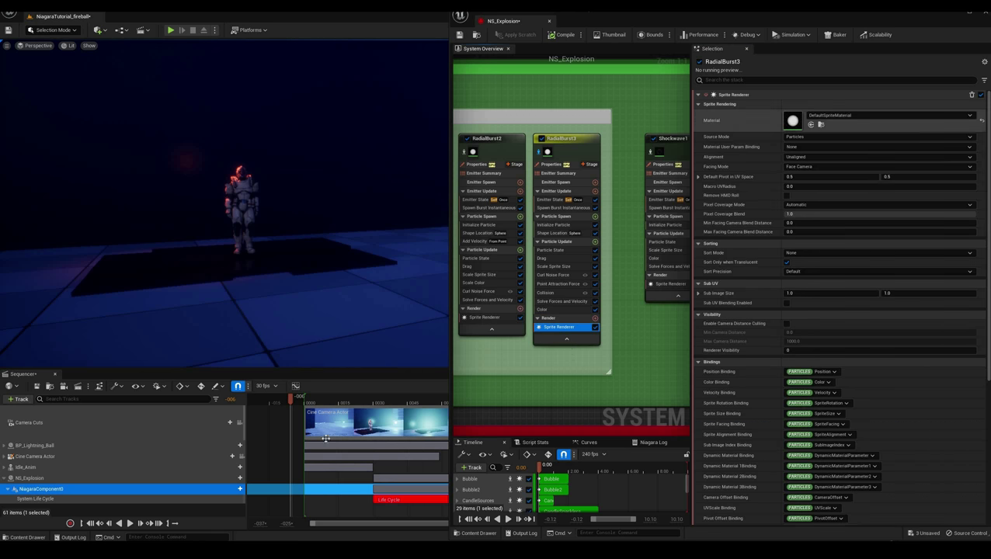
pyautogui.click(286, 400)
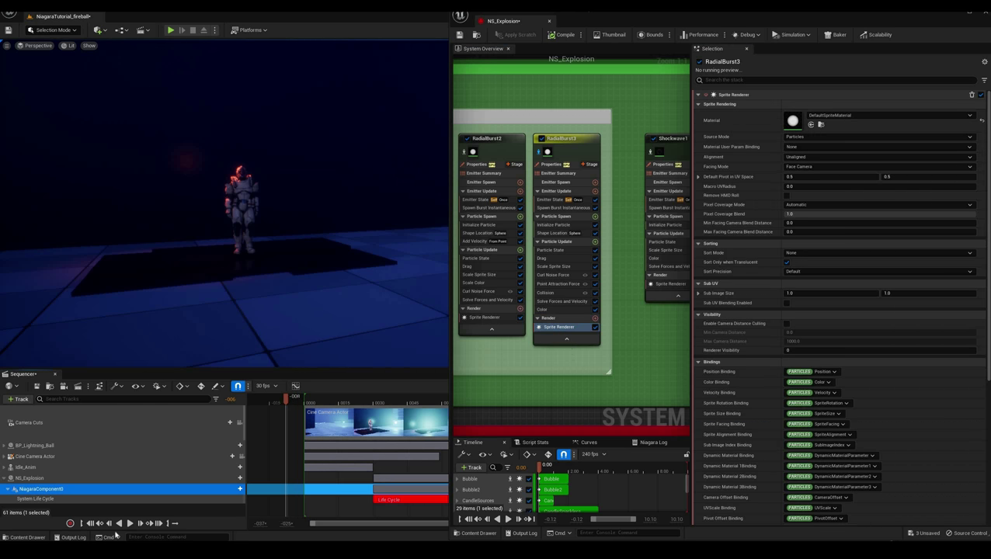
pyautogui.click(129, 523)
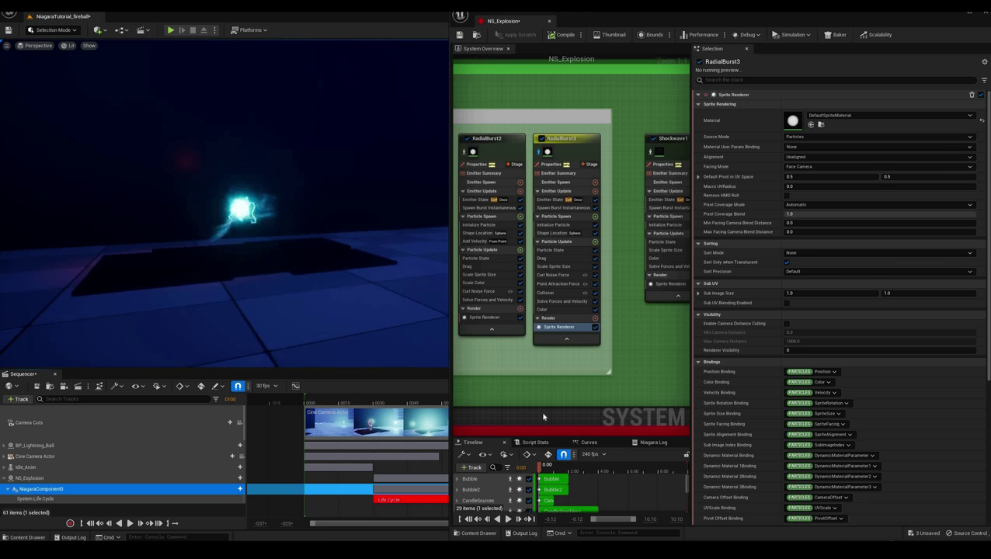
# Play the sequence from frame -9 with the Particle bursts emitters active and scrub through the explosion's early frames.
pyautogui.scroll(-3, 544, 417)
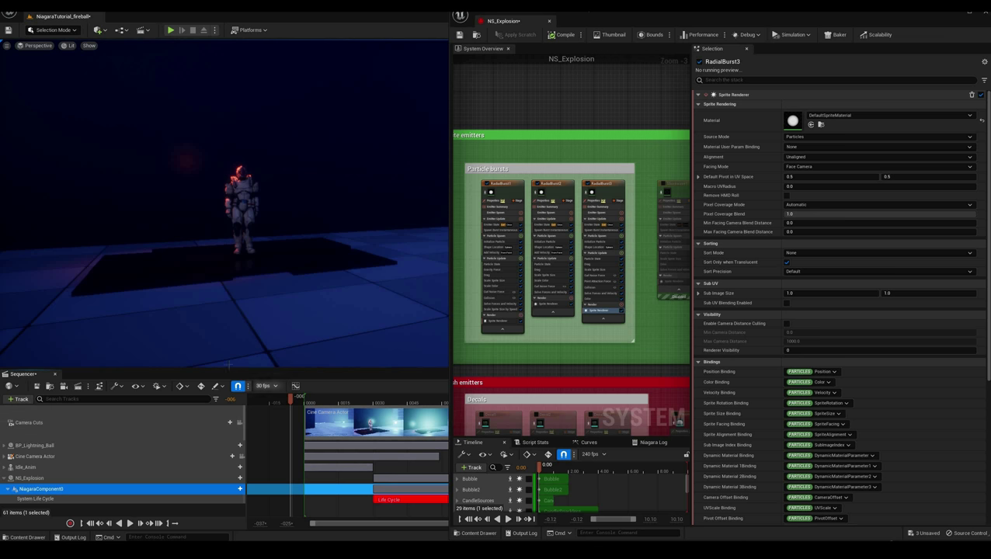
pyautogui.click(281, 401)
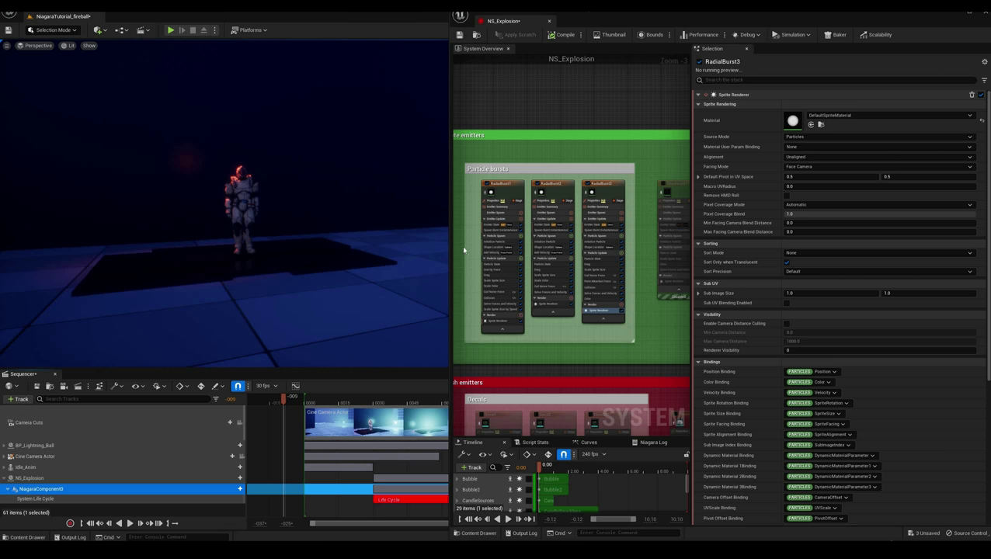
pyautogui.click(131, 524)
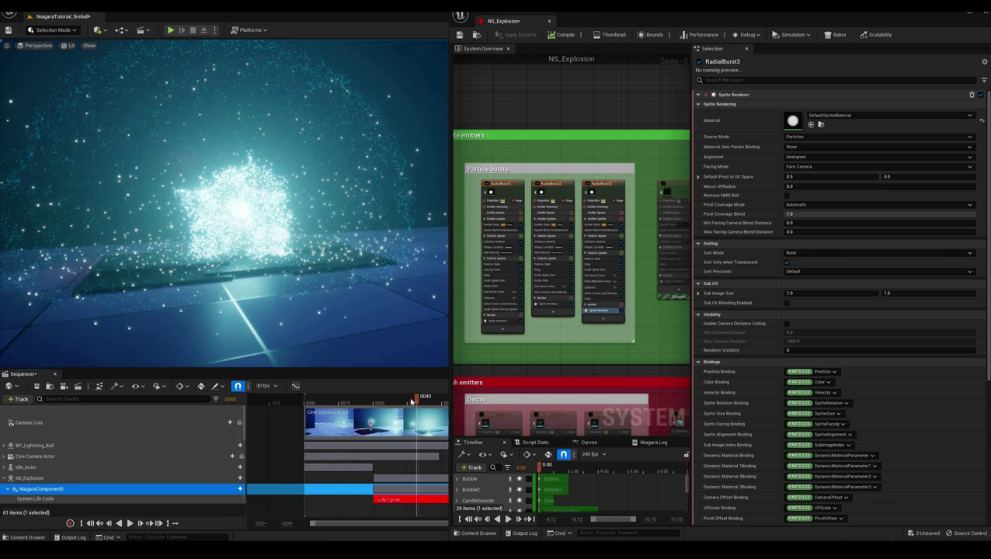
pyautogui.moveTo(392, 402)
pyautogui.mouseDown()
pyautogui.moveTo(380, 402)
pyautogui.moveTo(407, 402)
pyautogui.mouseUp()
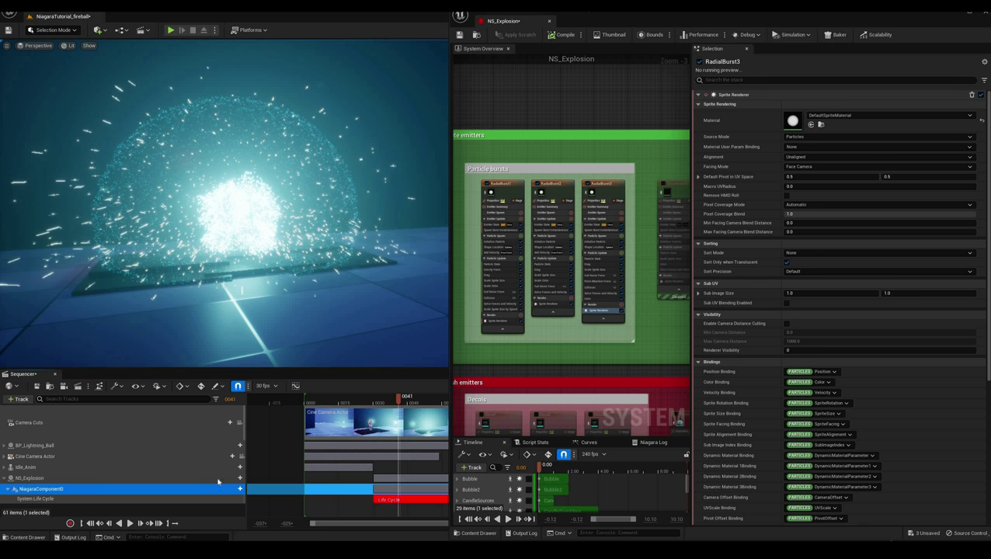
# Resume playback in stages to watch the combined bursts disperse, and return the playhead to frame -10.
pyautogui.click(129, 525)
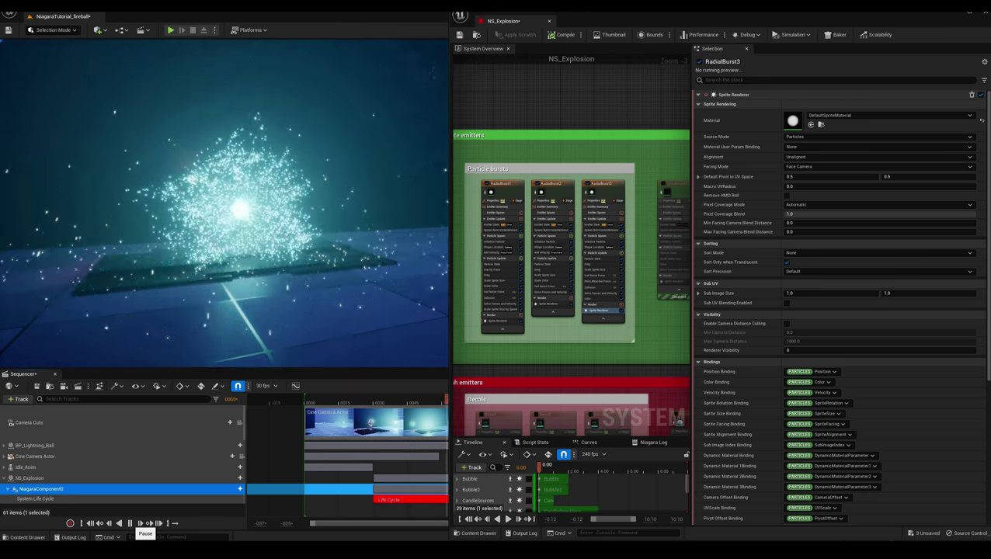
pyautogui.click(130, 523)
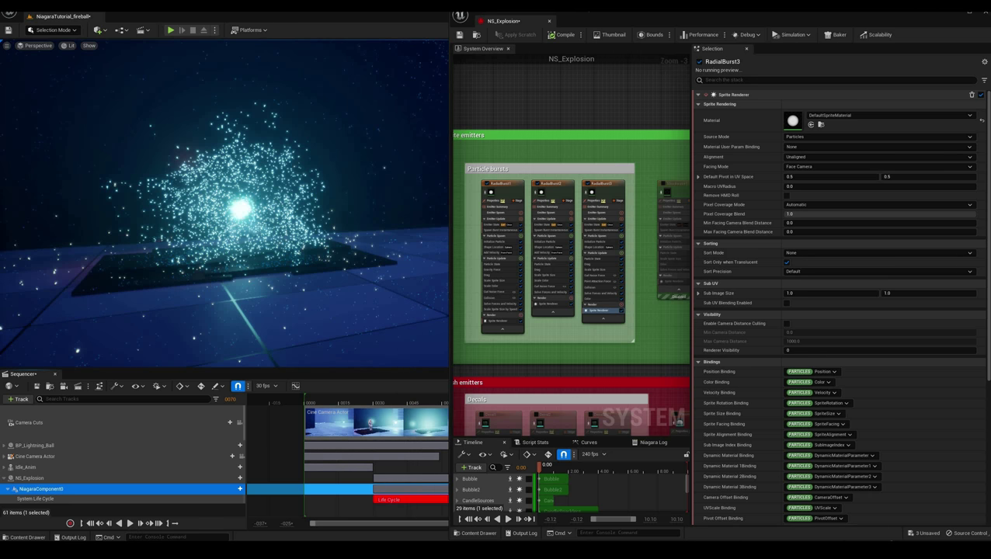
pyautogui.click(130, 525)
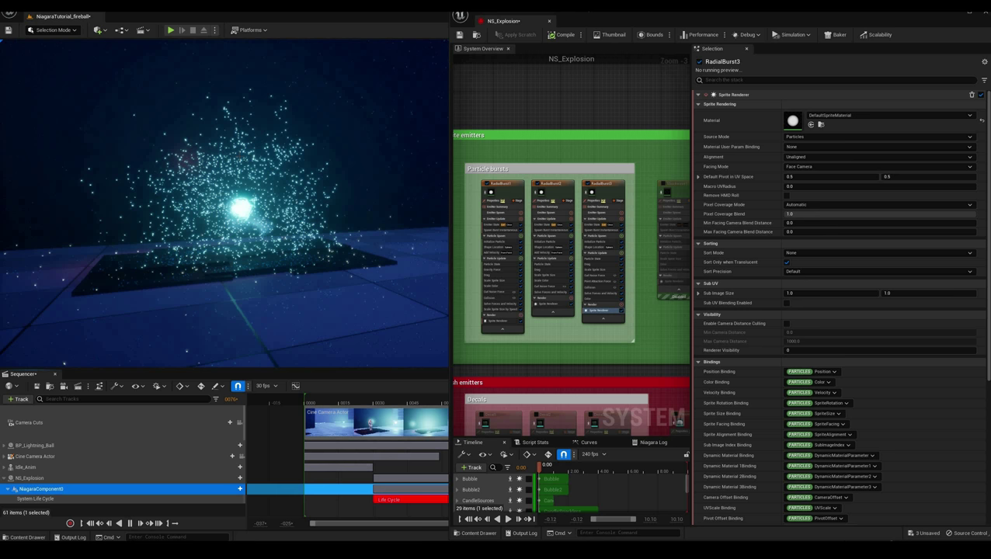
pyautogui.click(130, 524)
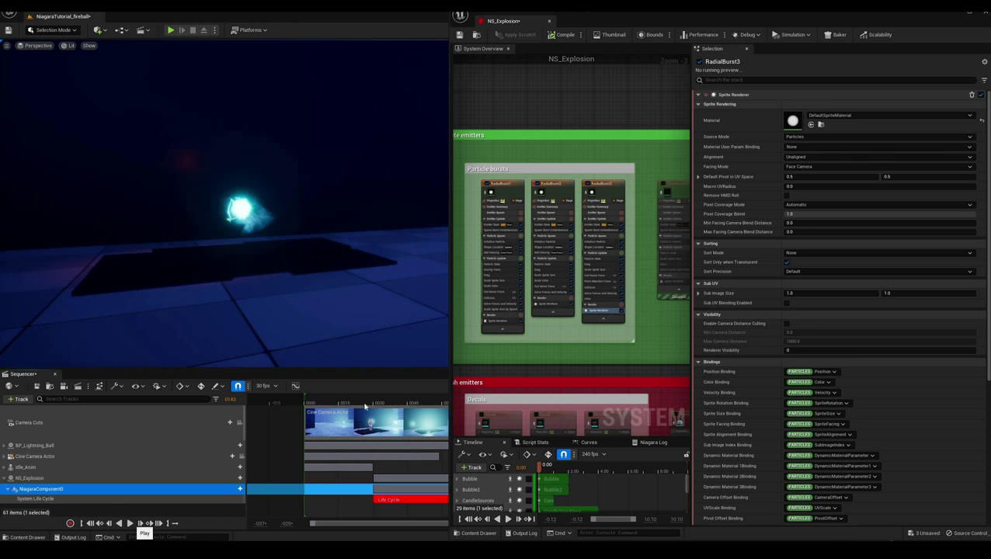
pyautogui.moveTo(354, 403); pyautogui.dragTo(282, 403)
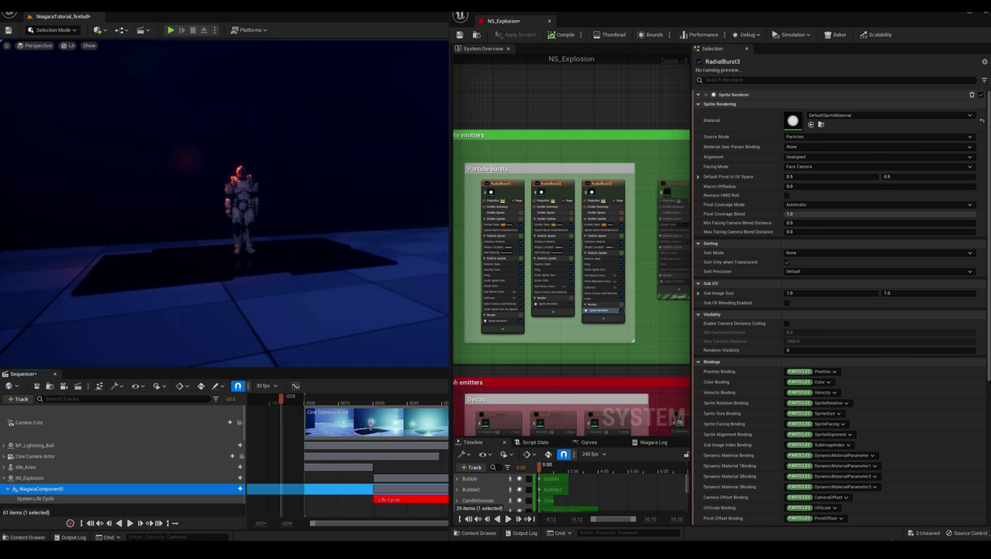
# Enable and isolate the Shockwave1 emitter, and play the sequence from before frame 0 to inspect its effect.
pyautogui.scroll(3, 532, 165)
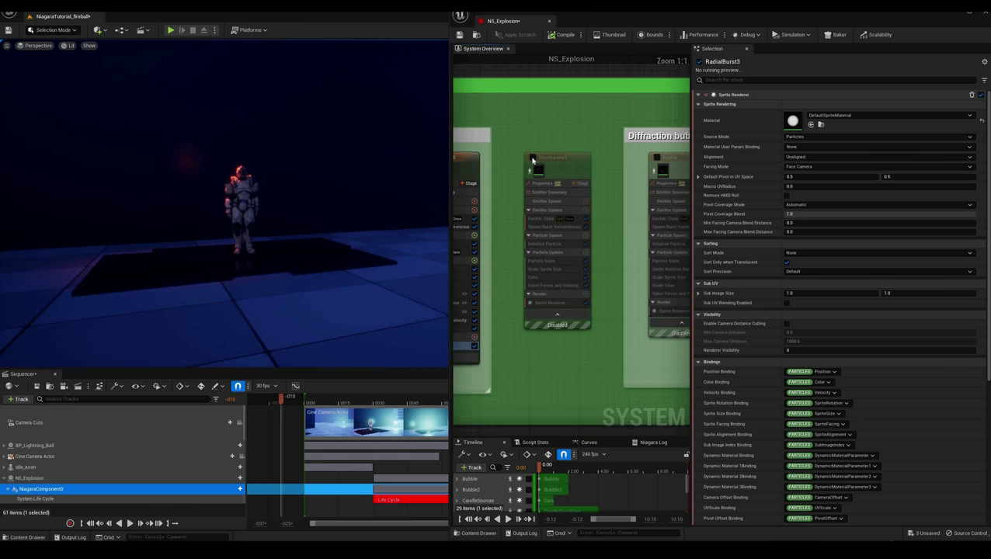
pyautogui.click(532, 158)
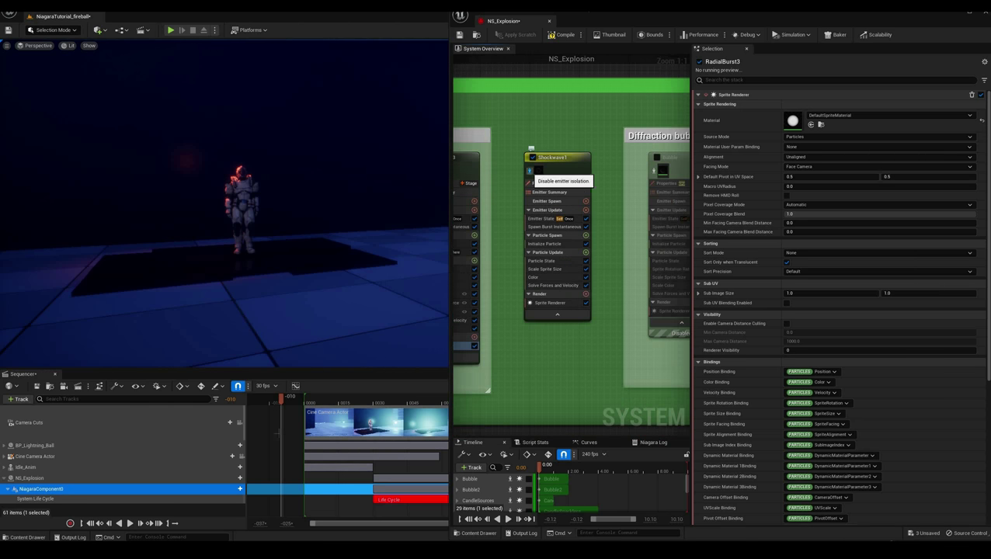
pyautogui.click(130, 524)
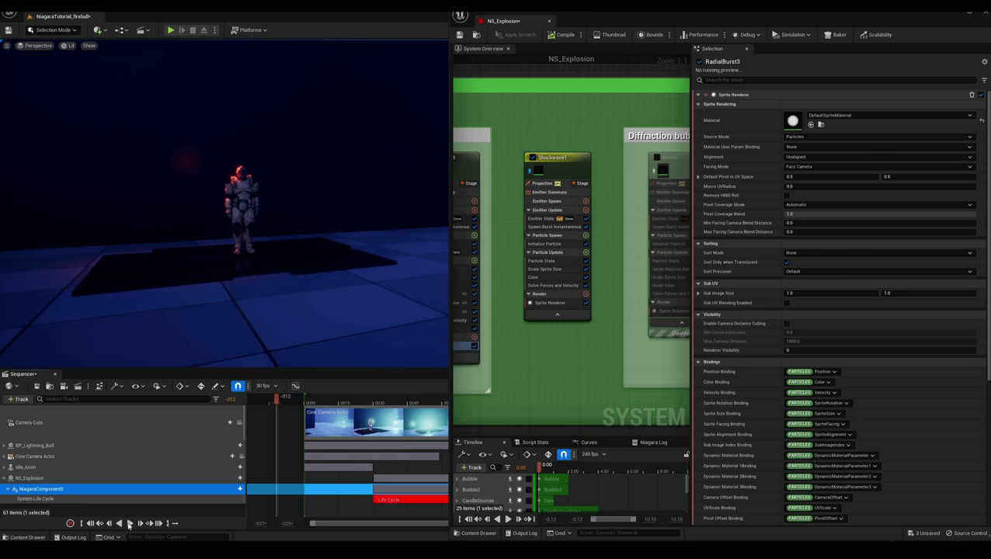
pyautogui.click(129, 523)
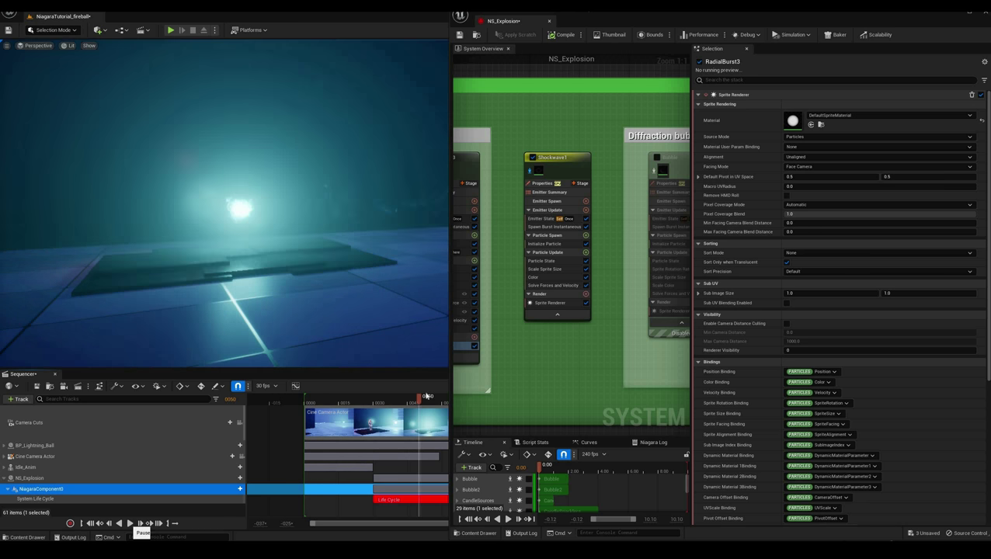
# Return the playhead to frame -6, and review Shockwave1's modules from Spawn Burst Instantaneous and Initialize Particle through Scale Sprite Size and Color.
pyautogui.moveTo(417, 399); pyautogui.dragTo(290, 406)
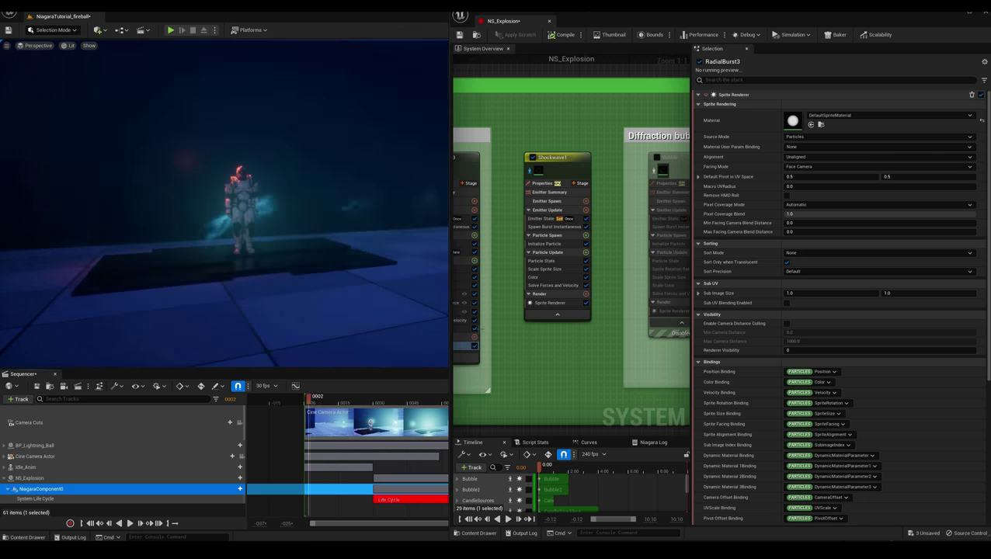
pyautogui.click(541, 218)
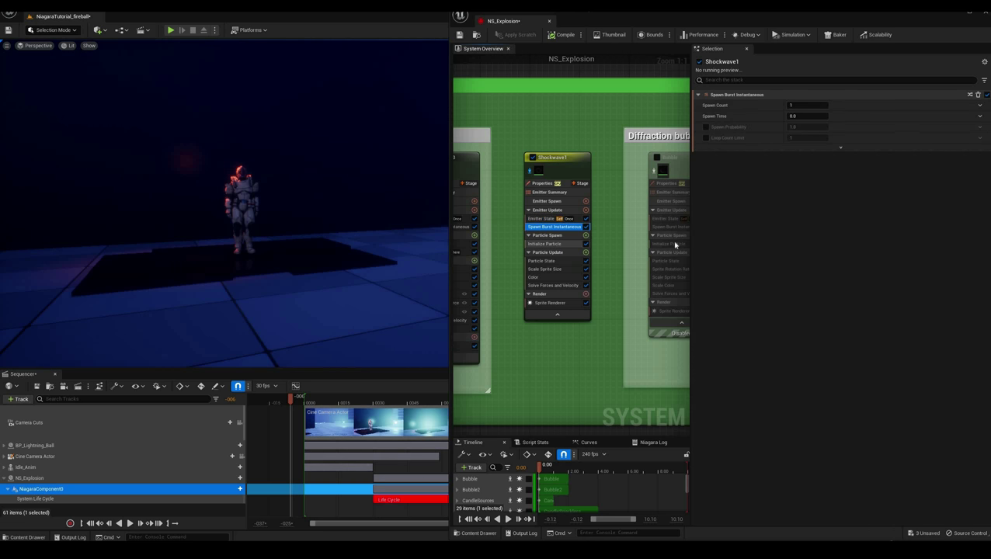
pyautogui.click(556, 244)
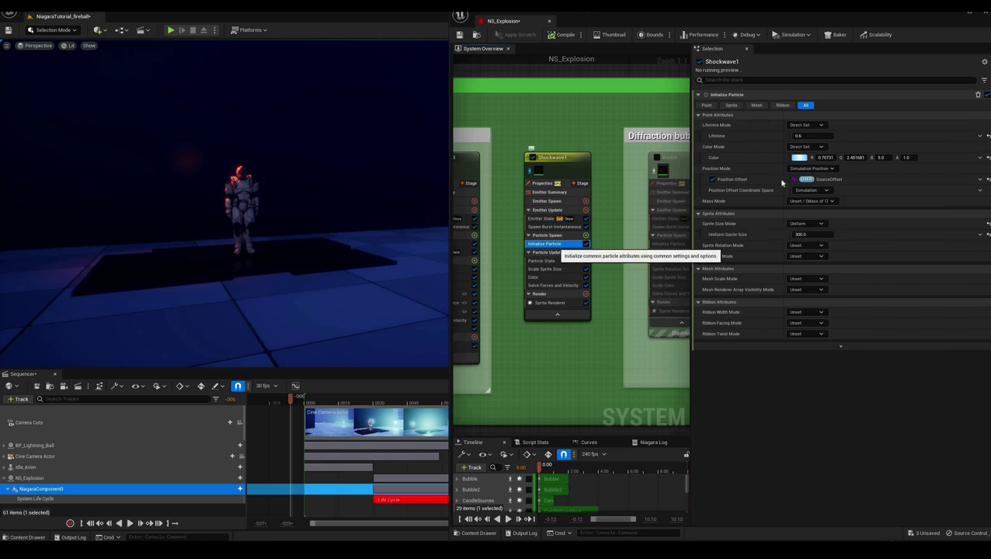
pyautogui.click(557, 261)
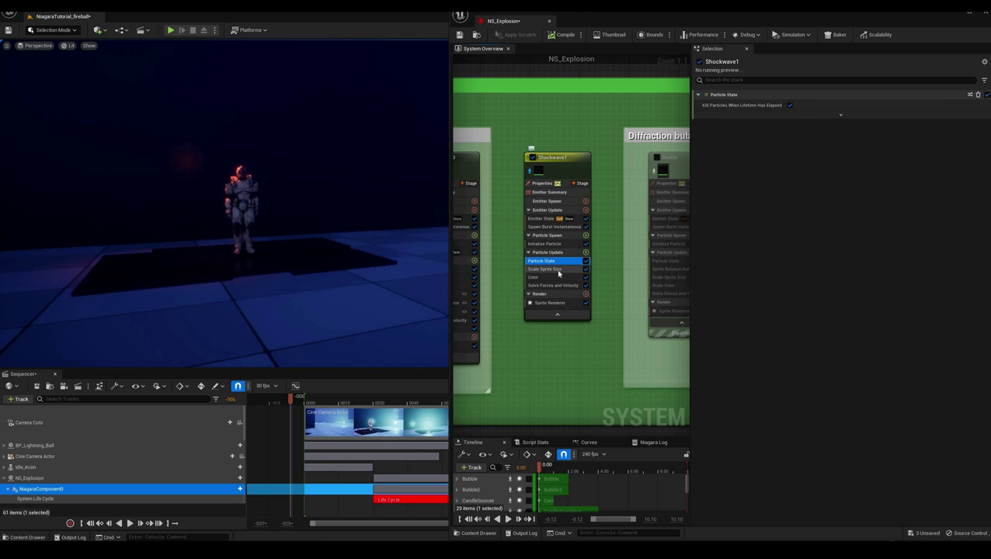
pyautogui.click(557, 270)
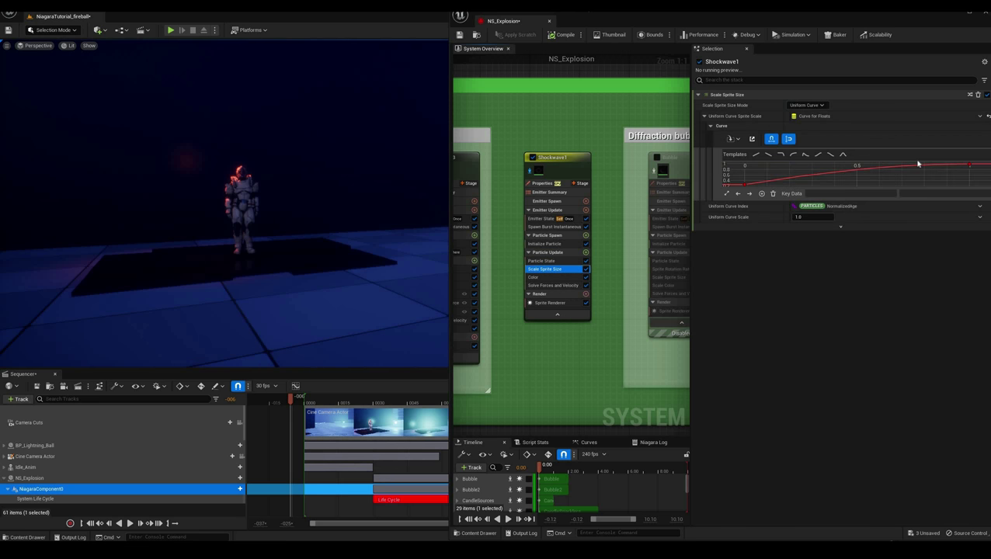
pyautogui.click(544, 278)
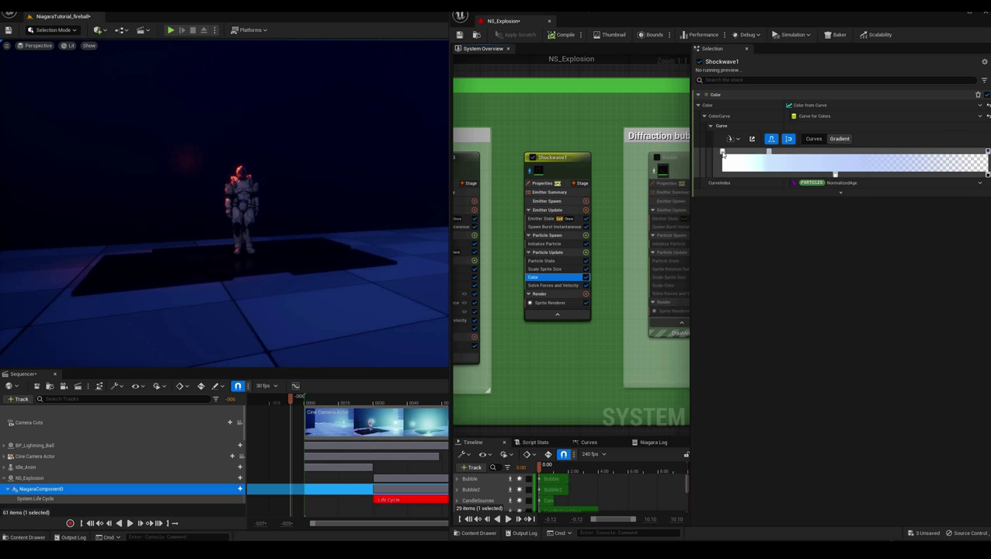
# Inspect the color values of the gradient keys in Shockwave1's Color module without changing them.
pyautogui.click(723, 153)
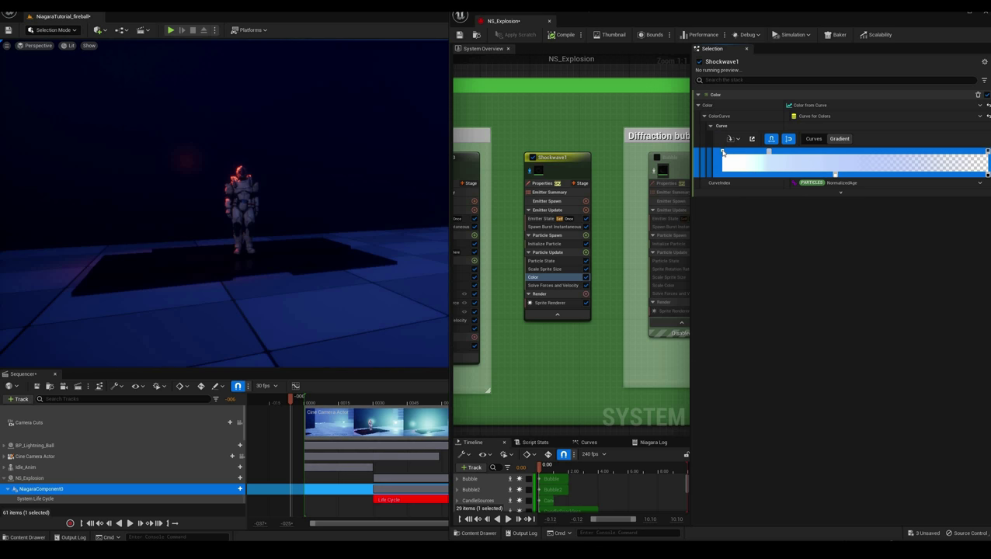
pyautogui.doubleClick(723, 152)
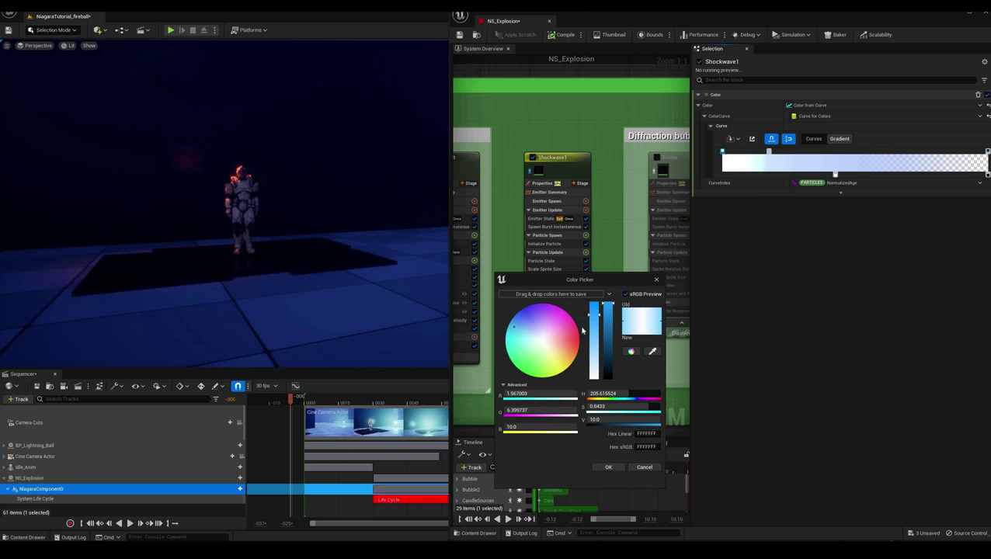
pyautogui.click(767, 153)
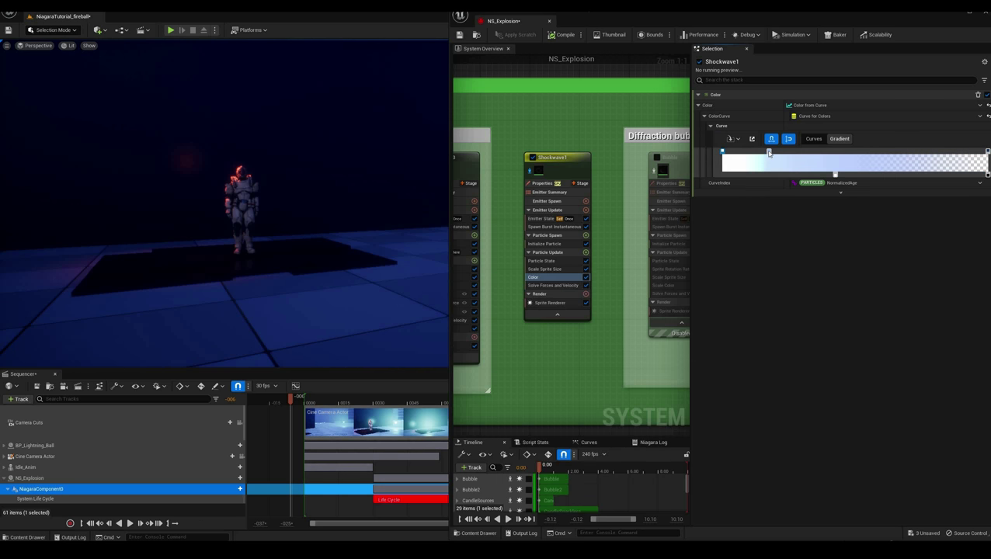
pyautogui.doubleClick(767, 153)
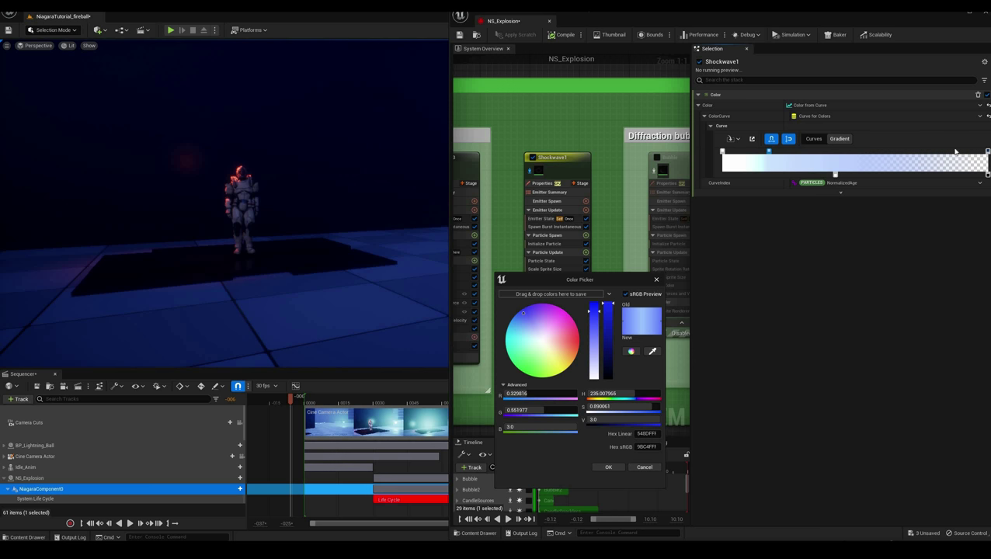
pyautogui.click(987, 152)
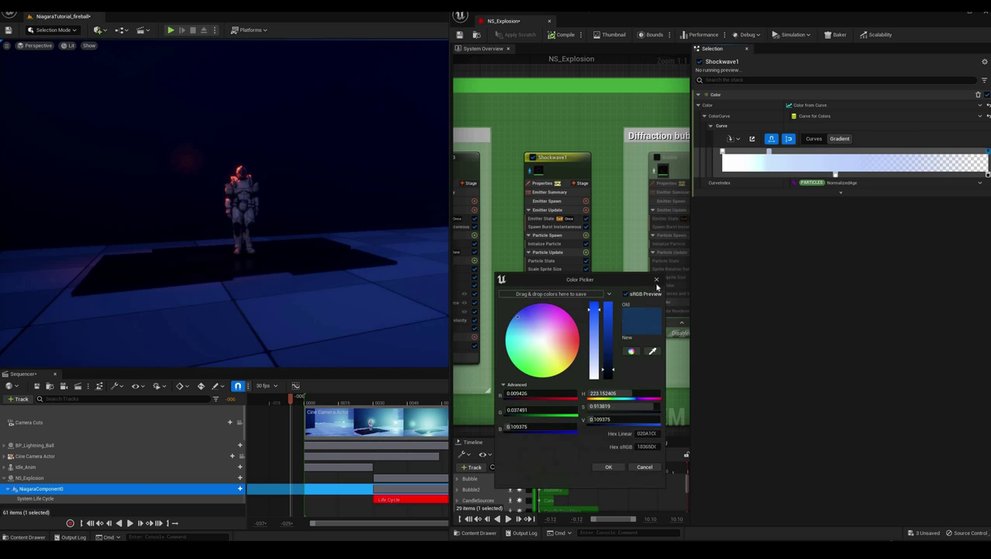
pyautogui.click(834, 176)
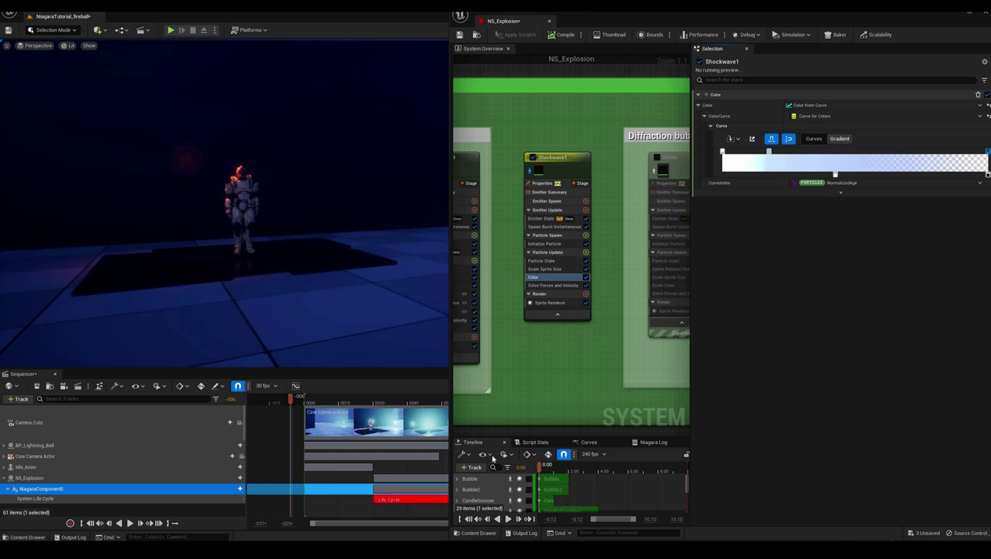
# Play the sequence with Shockwave1 isolated, pause during the explosion, and return the playhead to frame -6.
pyautogui.click(130, 524)
pyautogui.click(130, 523)
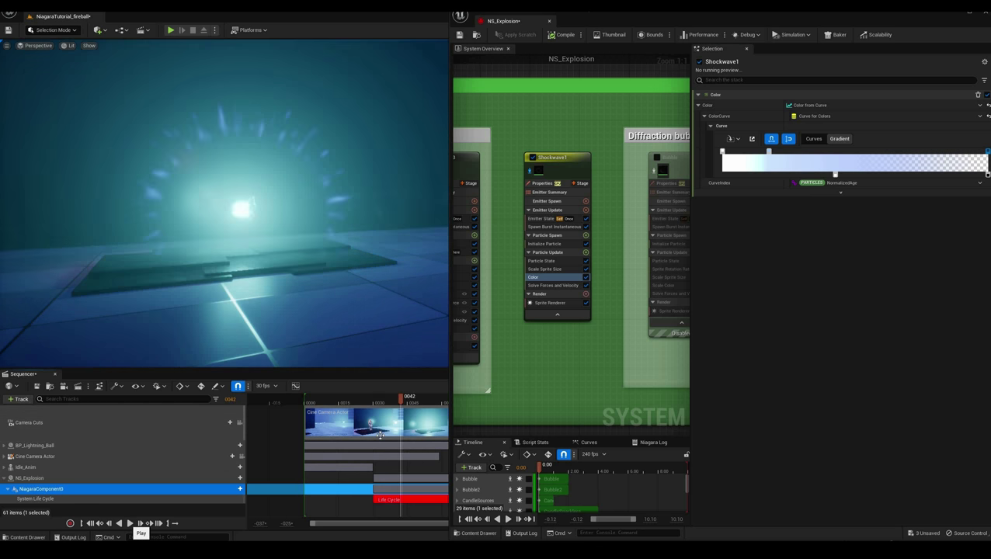
pyautogui.moveTo(372, 403); pyautogui.dragTo(291, 401)
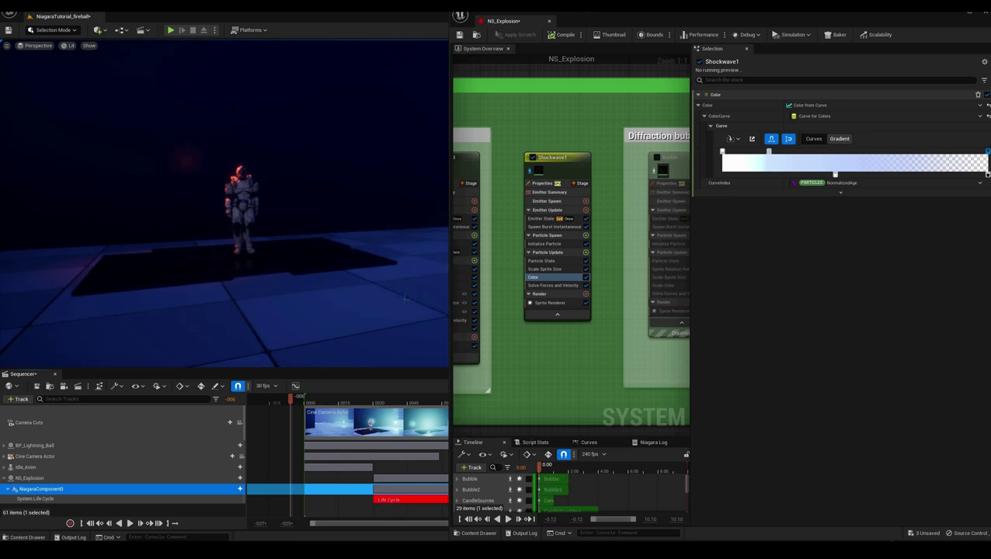
# Replay the explosion with Shockwave1 no longer isolated, scrub from frame 32 to 41, and return the playhead to frame -8.
pyautogui.click(129, 523)
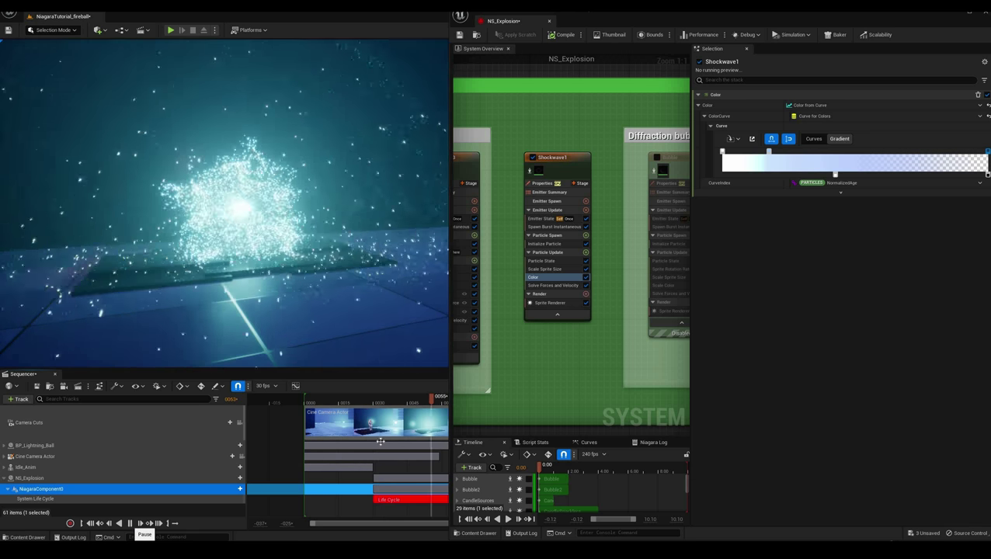
pyautogui.click(379, 402)
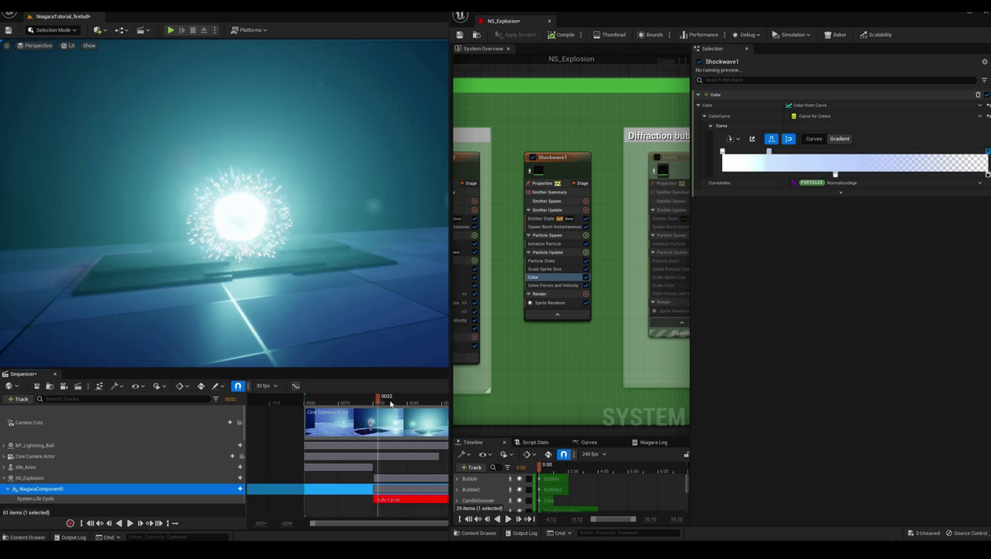
pyautogui.moveTo(391, 404); pyautogui.dragTo(398, 409)
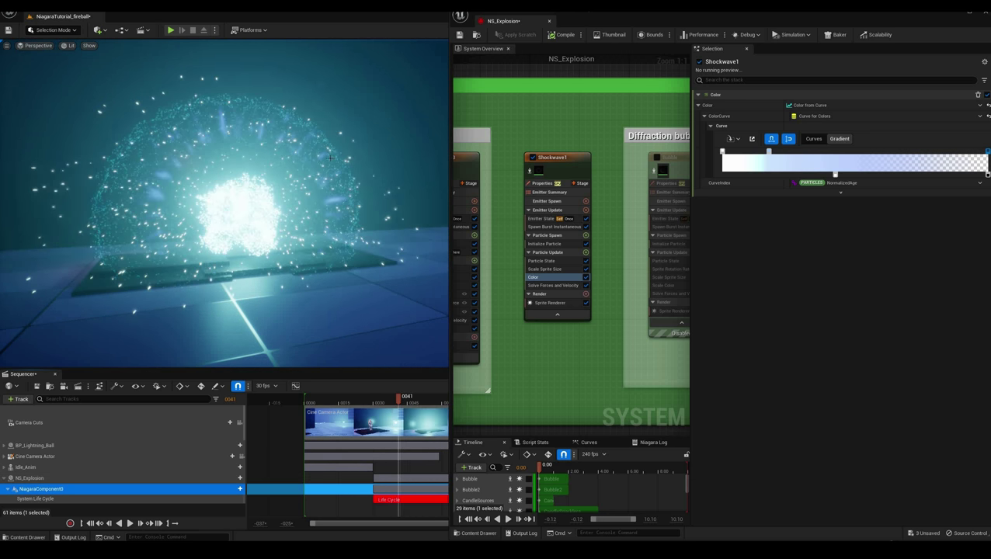
pyautogui.click(284, 403)
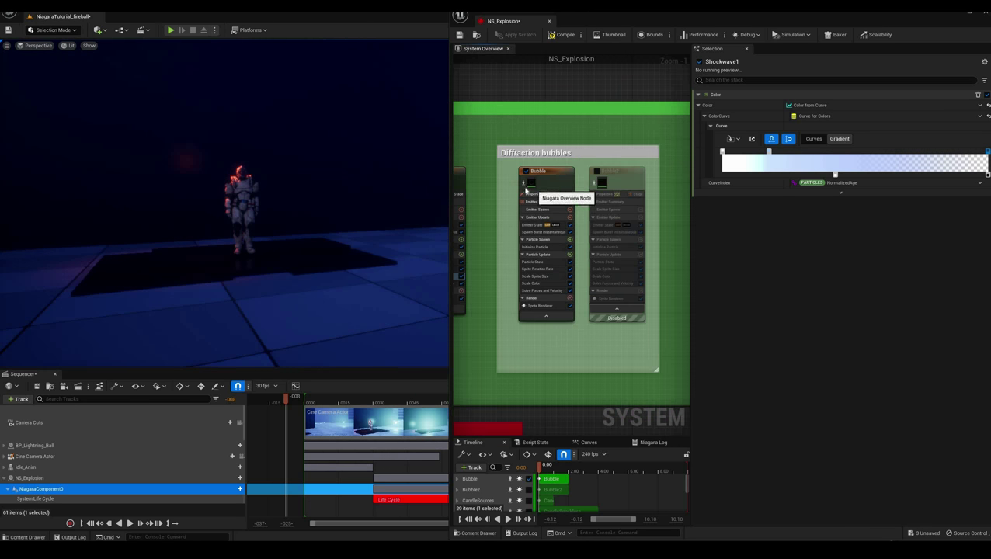
# Enable and isolate the Bubble emitter in the Diffraction bubbles group, play from frame -9, and return the playhead to frame -4.
pyautogui.click(523, 184)
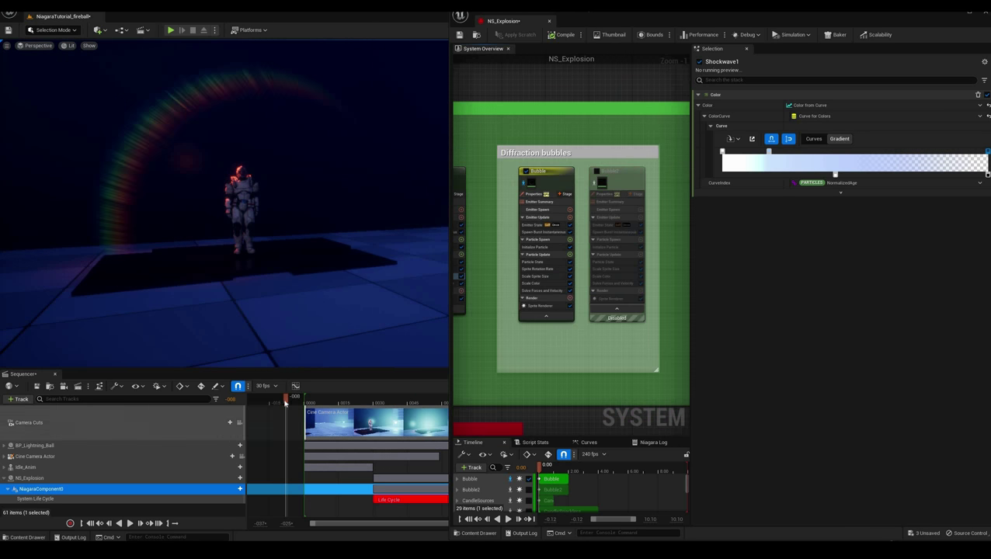
pyautogui.moveTo(267, 399); pyautogui.dragTo(281, 400)
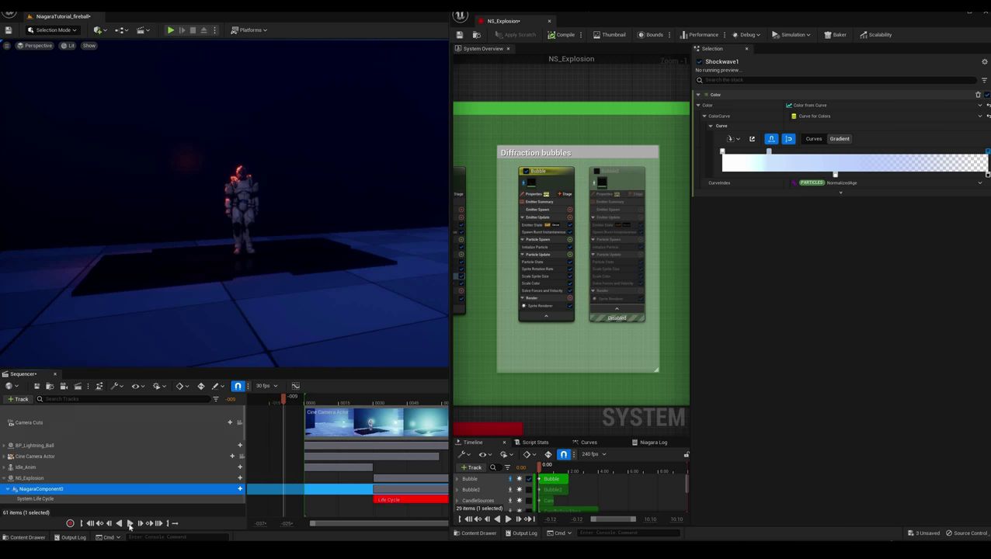
pyautogui.click(129, 524)
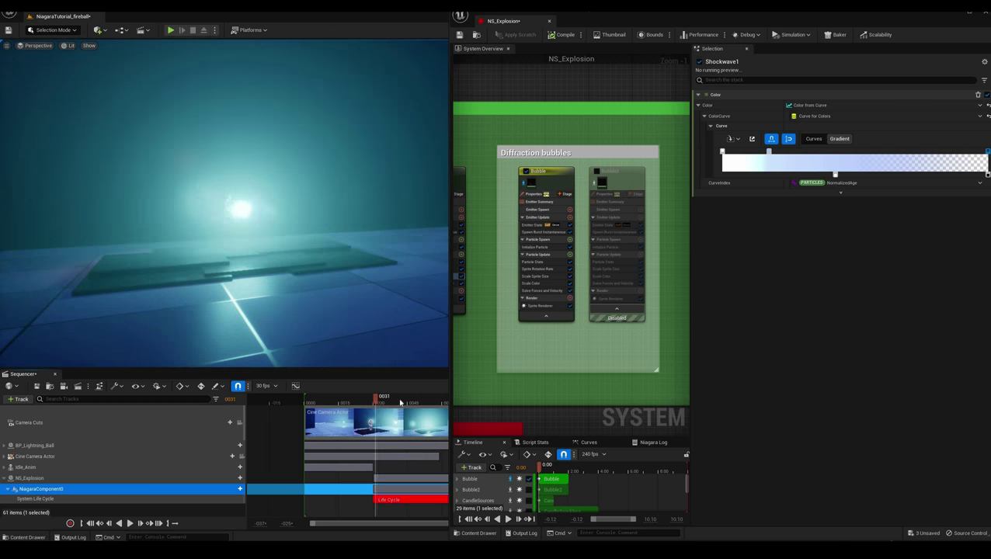
pyautogui.moveTo(404, 403); pyautogui.dragTo(334, 402)
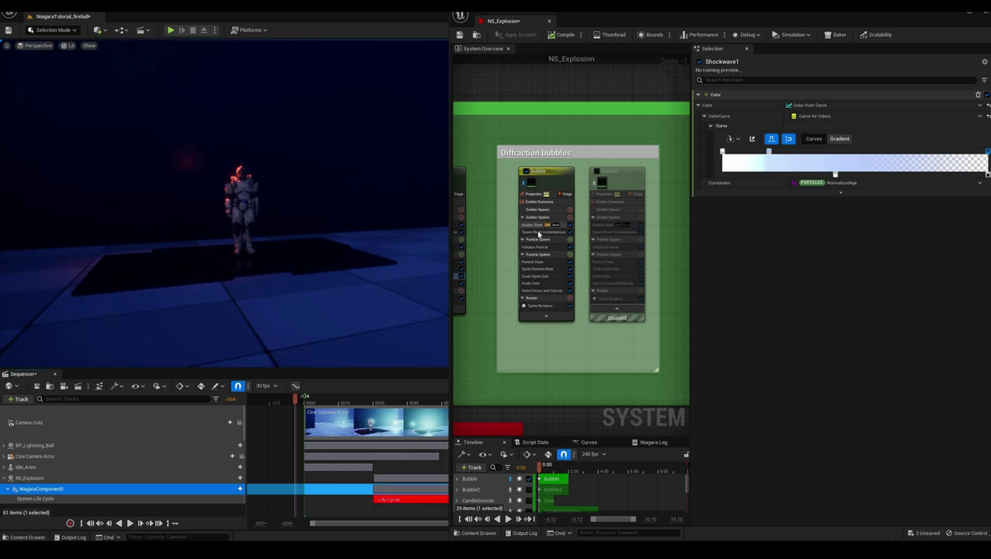
# Review Bubble's Spawn Burst Instantaneous, Initialize Particle, Sprite Rotation Rate and Scale Color modules.
pyautogui.click(538, 225)
pyautogui.click(539, 233)
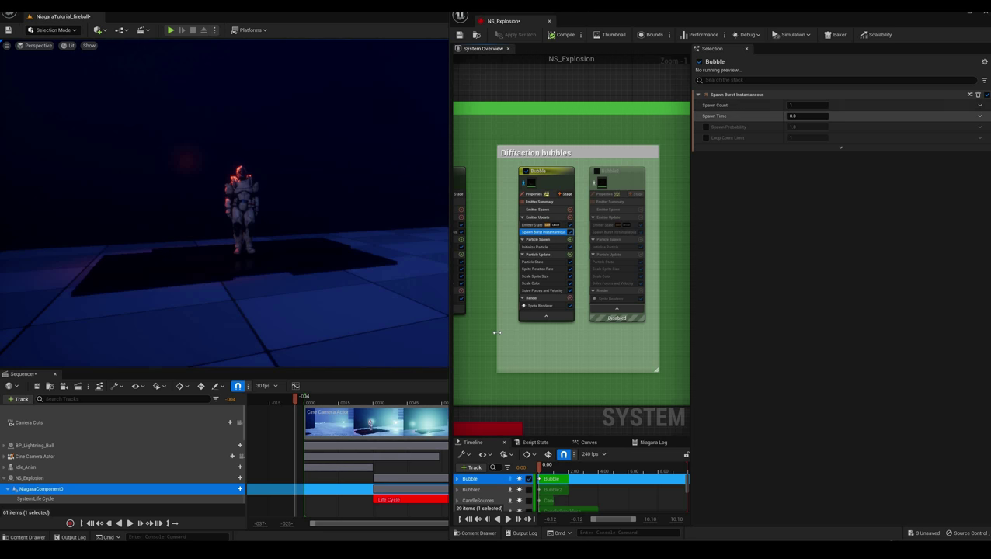
pyautogui.moveTo(528, 340); pyautogui.dragTo(584, 336, button='right')
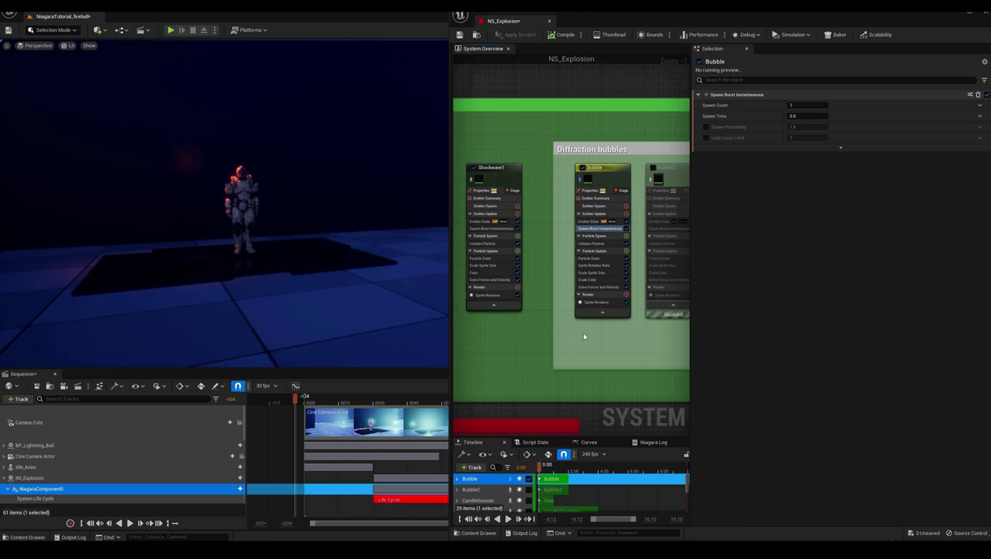
pyautogui.click(591, 245)
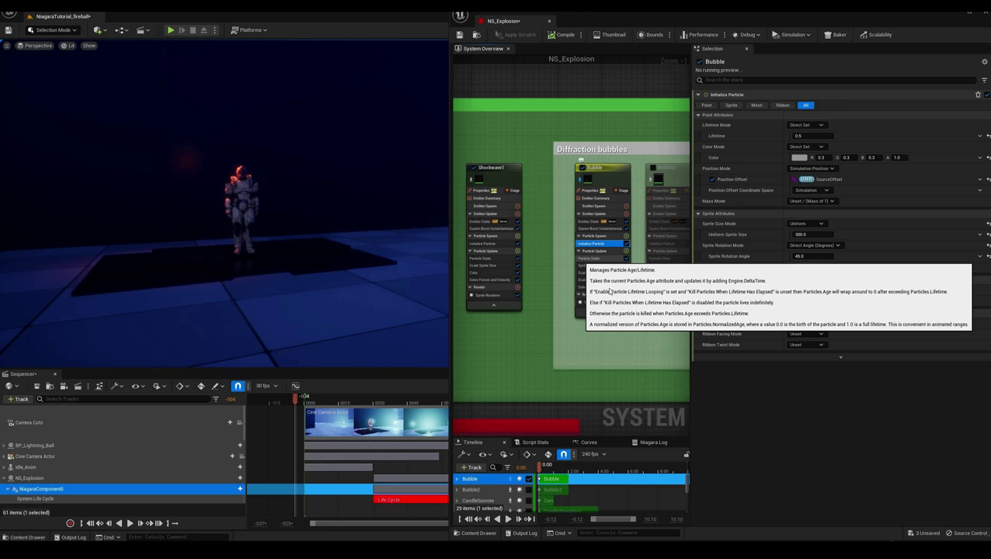
pyautogui.click(584, 259)
pyautogui.click(585, 267)
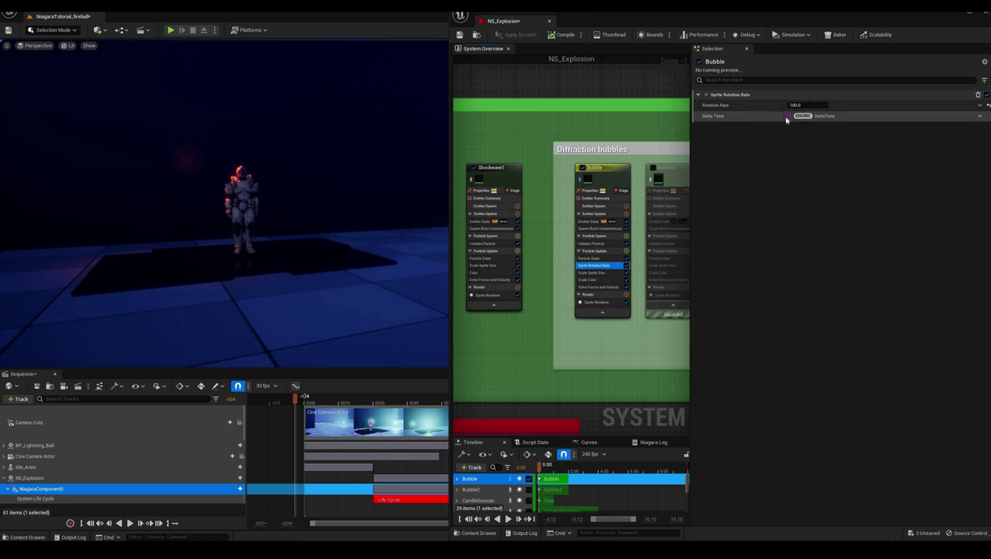
pyautogui.click(597, 273)
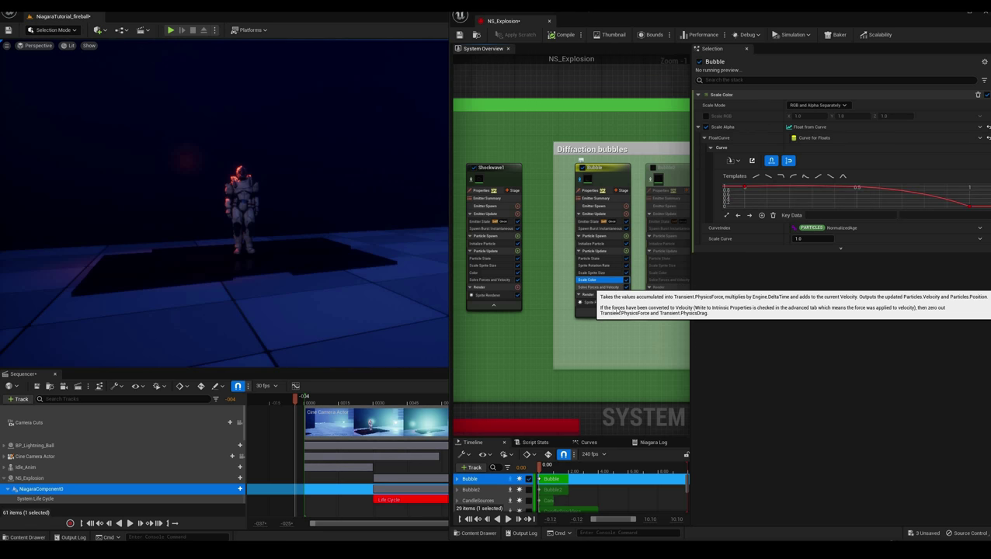
# Delete the Solve Forces and Velocity module from Bubble and Shockwave1, and try to delete it from Bubble2 as well.
pyautogui.click(608, 287)
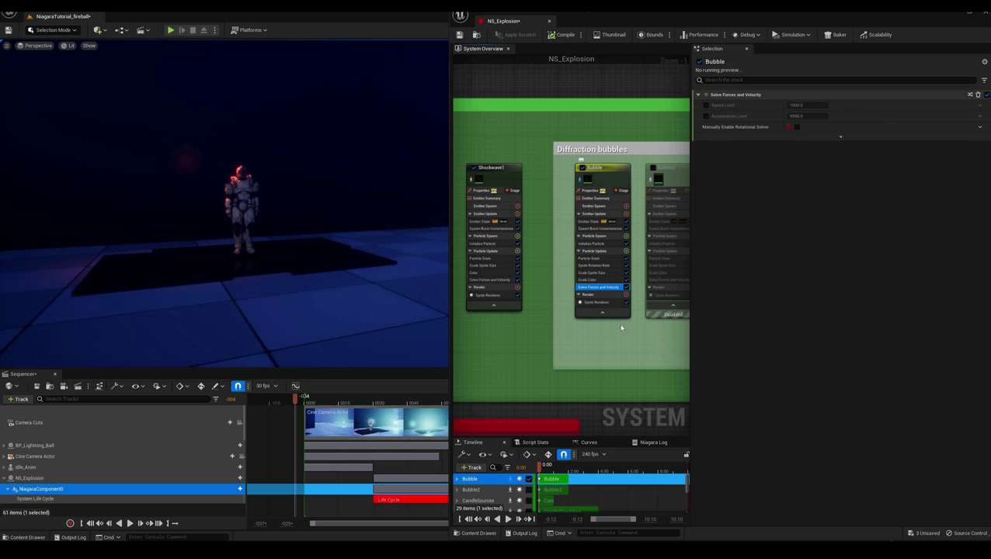
pyautogui.press('Delete')
pyautogui.click(499, 281)
pyautogui.press('Delete')
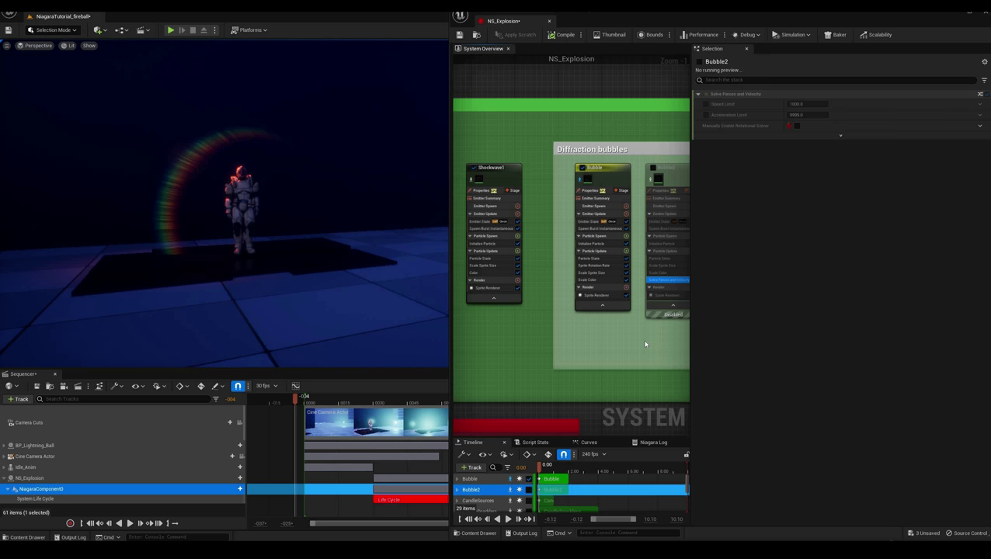
pyautogui.press('Delete')
pyautogui.moveTo(637, 339); pyautogui.dragTo(616, 340, button='right')
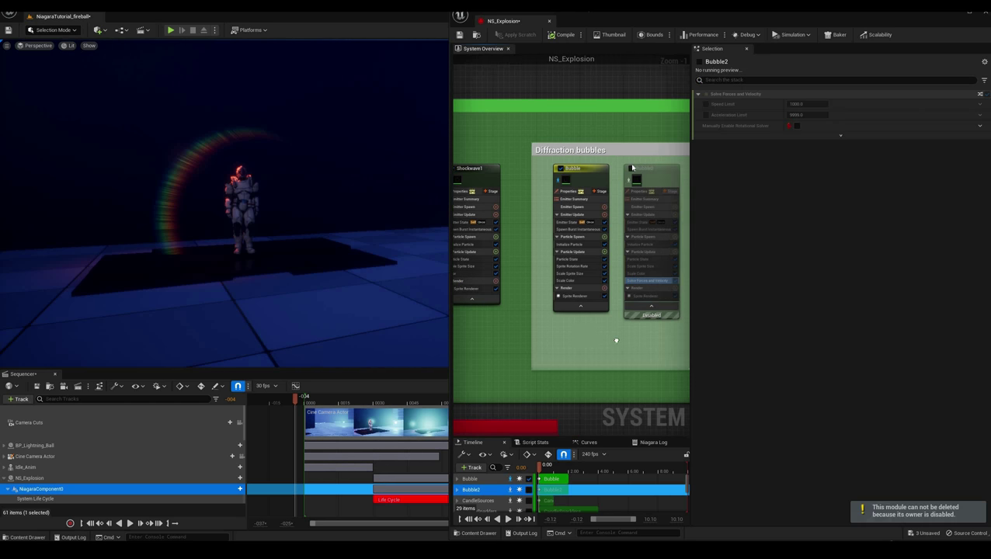
# Open the M_Bubble_1 material from Bubble's Sprite Renderer, and examine the Texture Sample and SphereMask nodes in its graph.
pyautogui.click(595, 297)
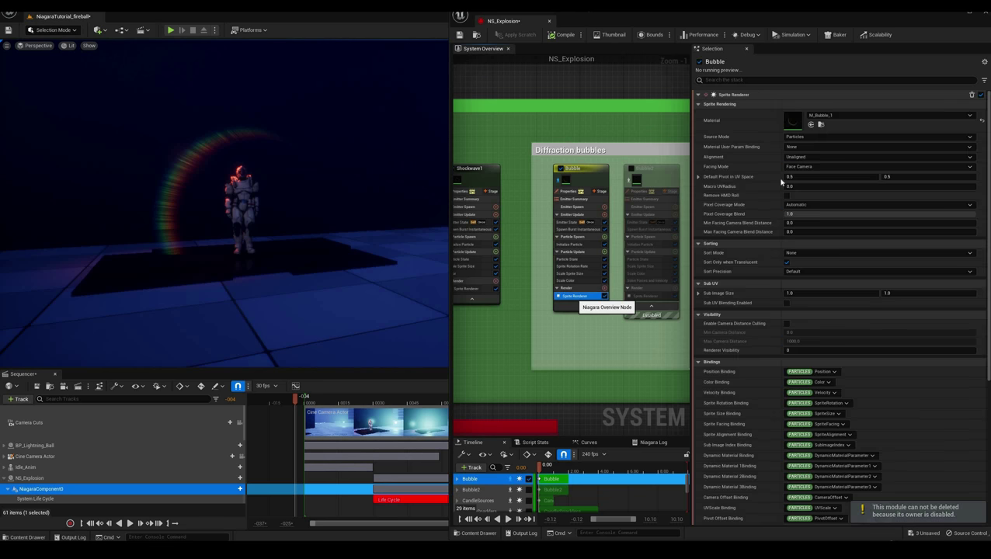
pyautogui.doubleClick(792, 122)
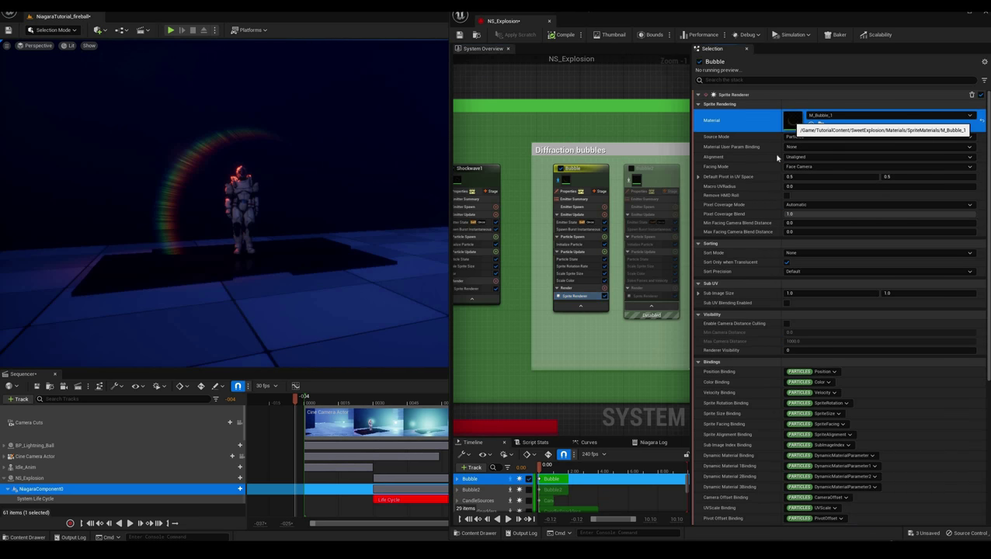
pyautogui.moveTo(800, 362); pyautogui.dragTo(868, 339, button='right')
pyautogui.scroll(-1, 812, 355)
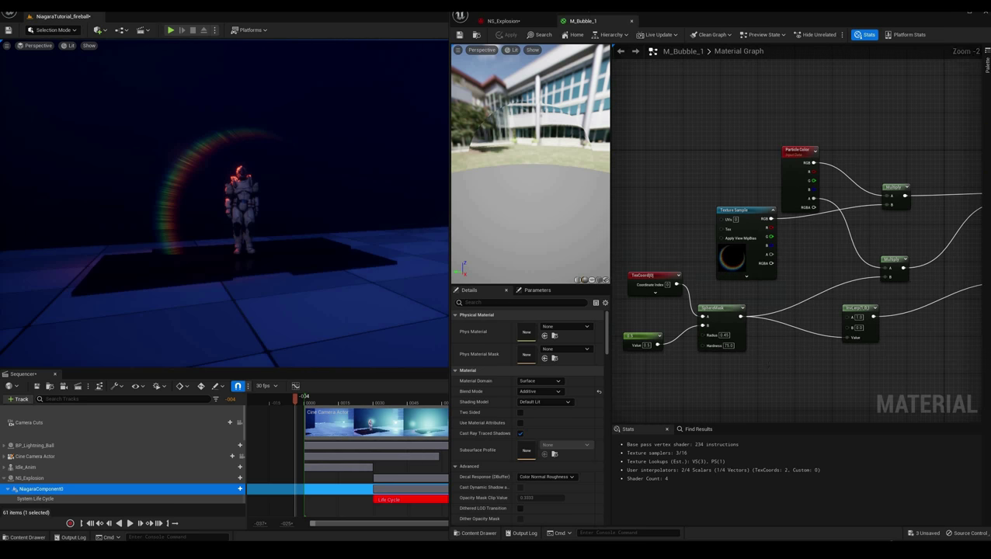
pyautogui.moveTo(787, 351); pyautogui.dragTo(802, 338, button='right')
pyautogui.scroll(2, 745, 221)
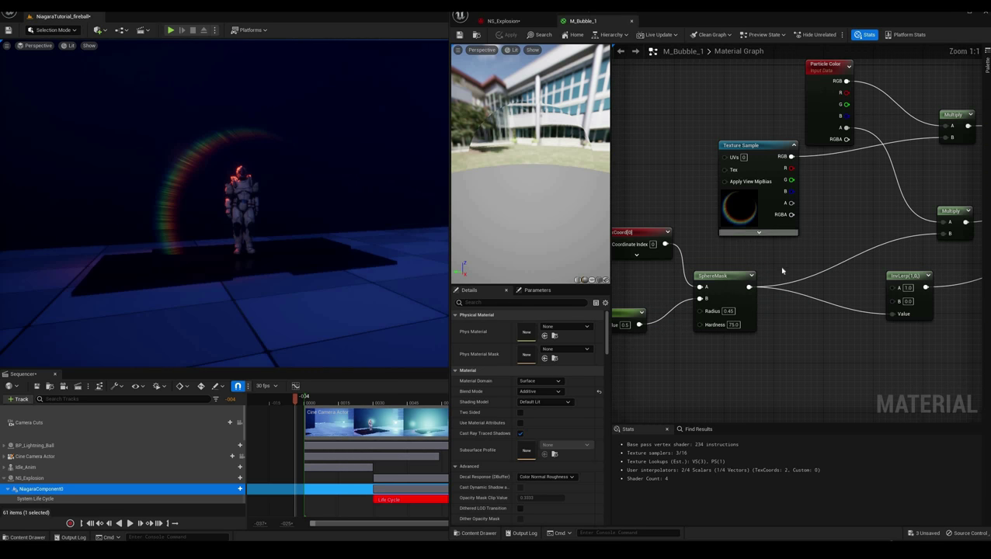
pyautogui.moveTo(840, 264); pyautogui.dragTo(897, 257, button='right')
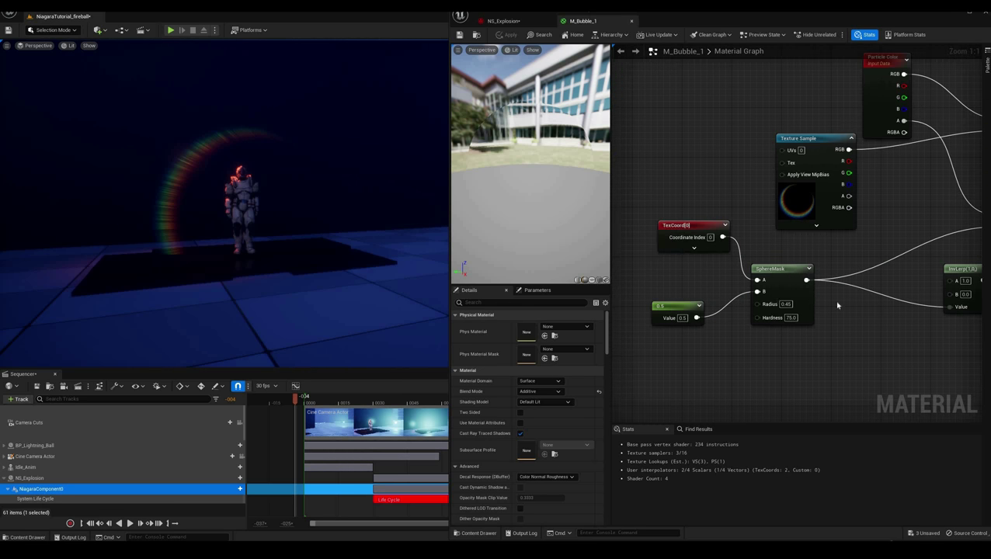
# Examine the remaining nodes downstream of the SphereMask in the M_Bubble_1 material graph.
pyautogui.moveTo(869, 329); pyautogui.dragTo(701, 348, button='right')
pyautogui.moveTo(869, 303); pyautogui.dragTo(689, 343, button='right')
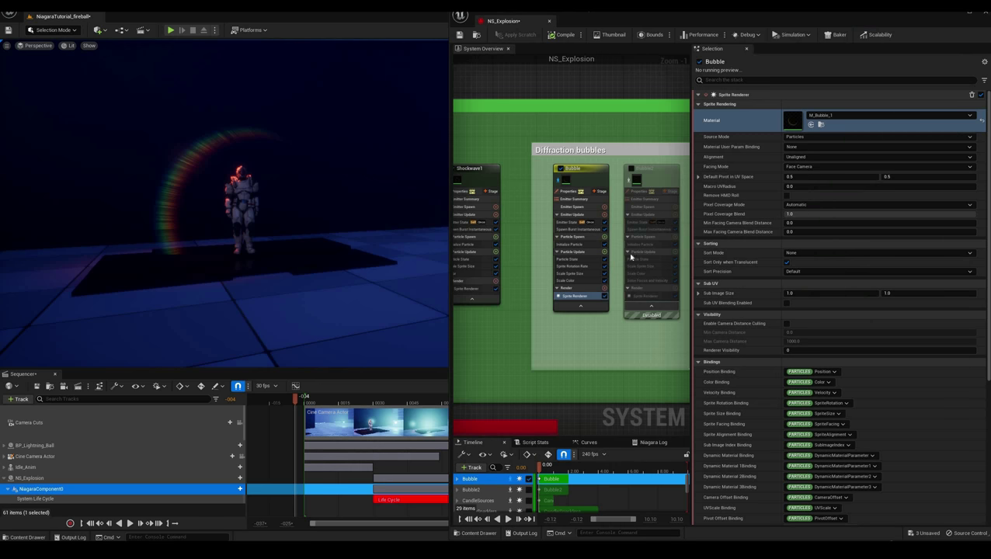
# Return to NS_Explosion, play the full effect from frame -7, and scrub around frames 36 to 41 to inspect the bubble.
pyautogui.moveTo(630, 256); pyautogui.dragTo(678, 256, button='right')
pyautogui.moveTo(296, 398); pyautogui.dragTo(288, 399)
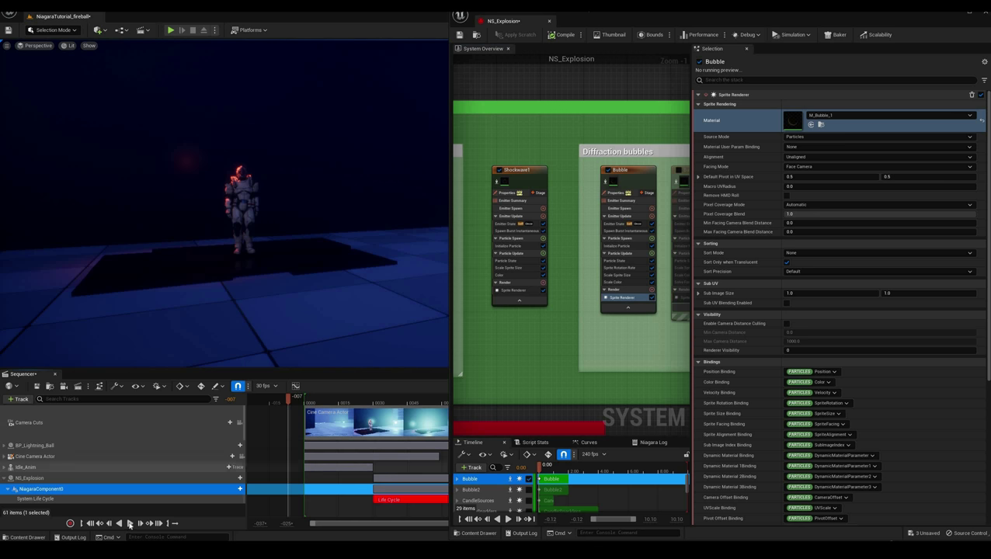
pyautogui.click(131, 523)
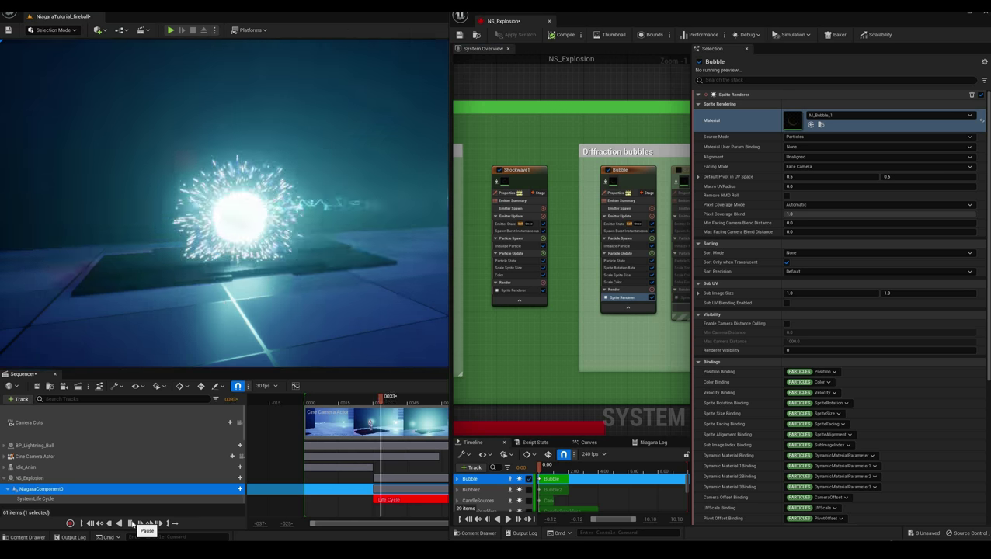
pyautogui.click(130, 523)
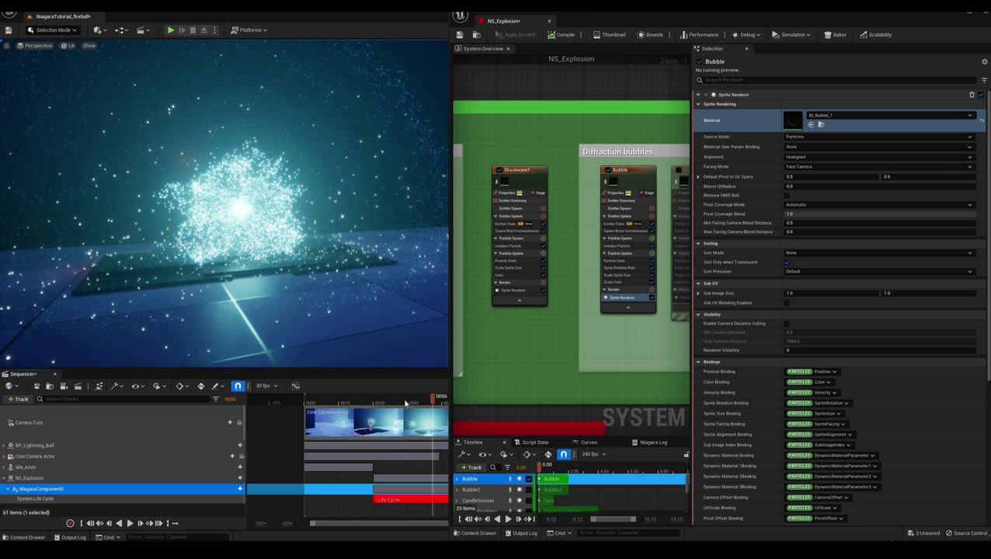
pyautogui.moveTo(406, 403); pyautogui.dragTo(391, 402)
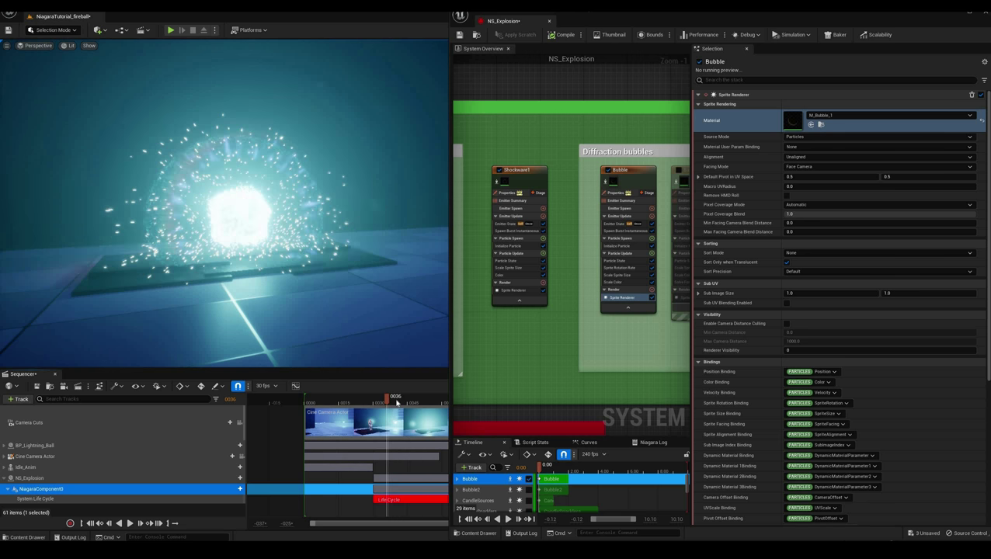
pyautogui.moveTo(397, 402); pyautogui.dragTo(399, 402)
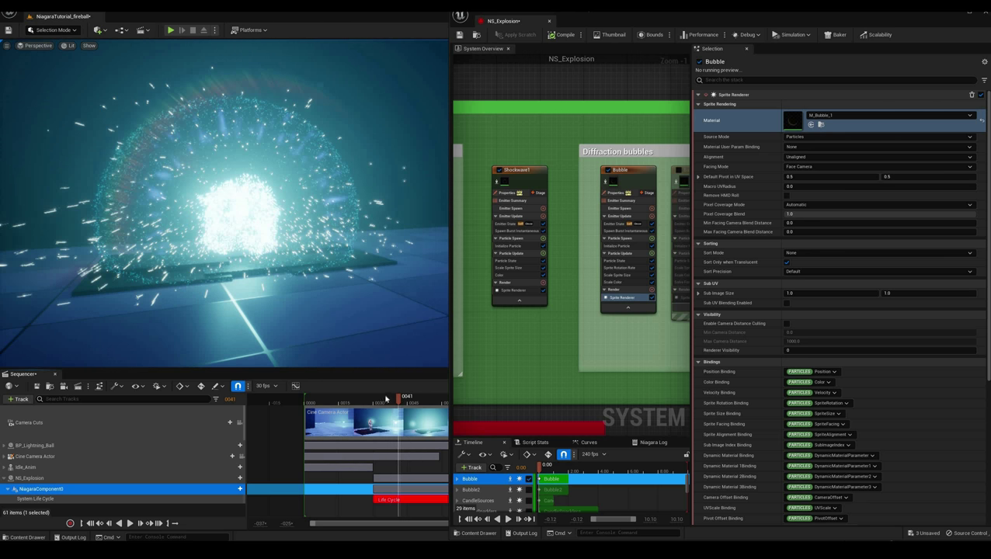
pyautogui.moveTo(386, 398); pyautogui.dragTo(417, 394)
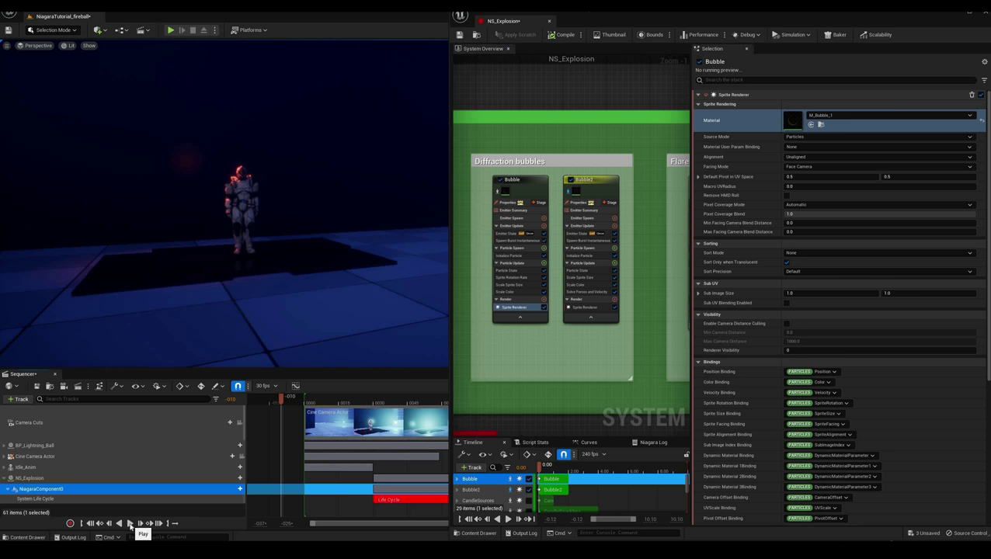
# Enable and isolate the Bubble2 emitter, play from frame -10, and bring the playhead to frame 40.
pyautogui.click(131, 525)
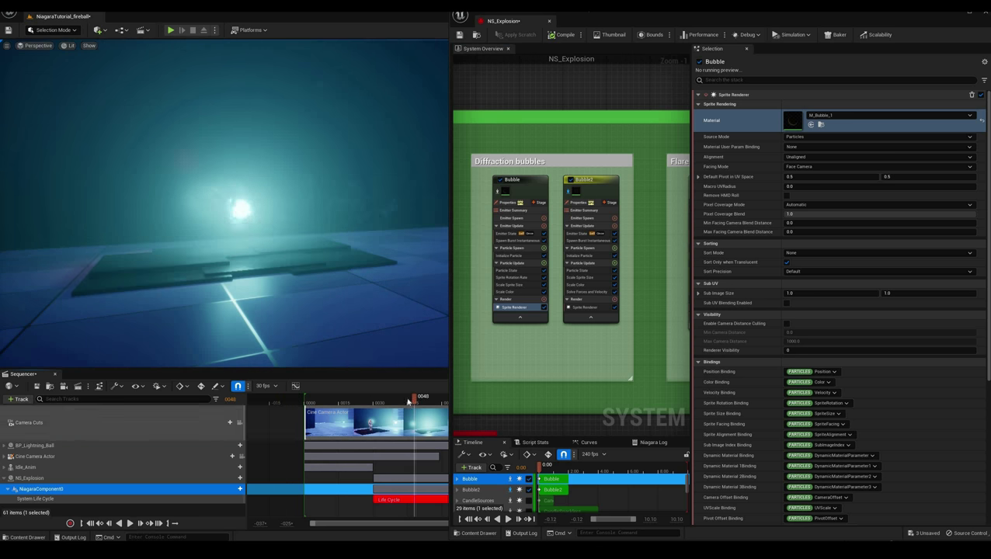
pyautogui.moveTo(397, 400); pyautogui.dragTo(396, 401)
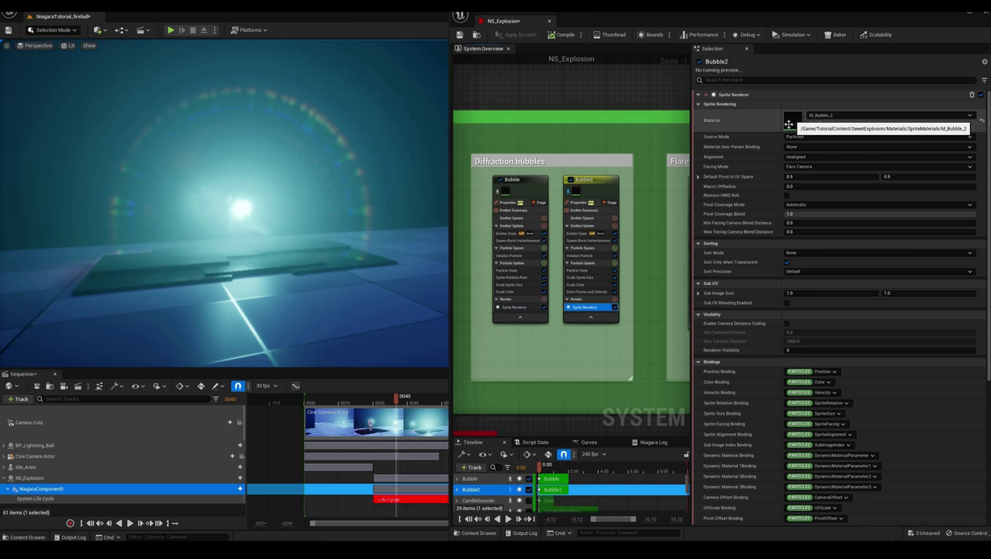
# Open M_Bubble_2 from Bubble2's Sprite Renderer, and examine its node graph and its preview on a plane mesh.
pyautogui.doubleClick(792, 121)
pyautogui.scroll(-1, 792, 260)
pyautogui.moveTo(686, 237); pyautogui.dragTo(865, 253, button='right')
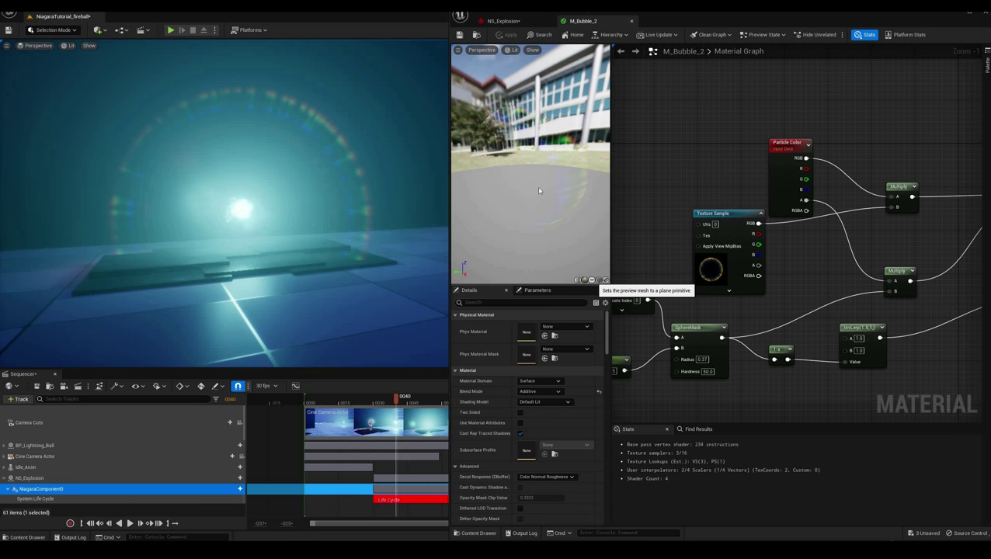
pyautogui.moveTo(539, 190); pyautogui.dragTo(506, 192)
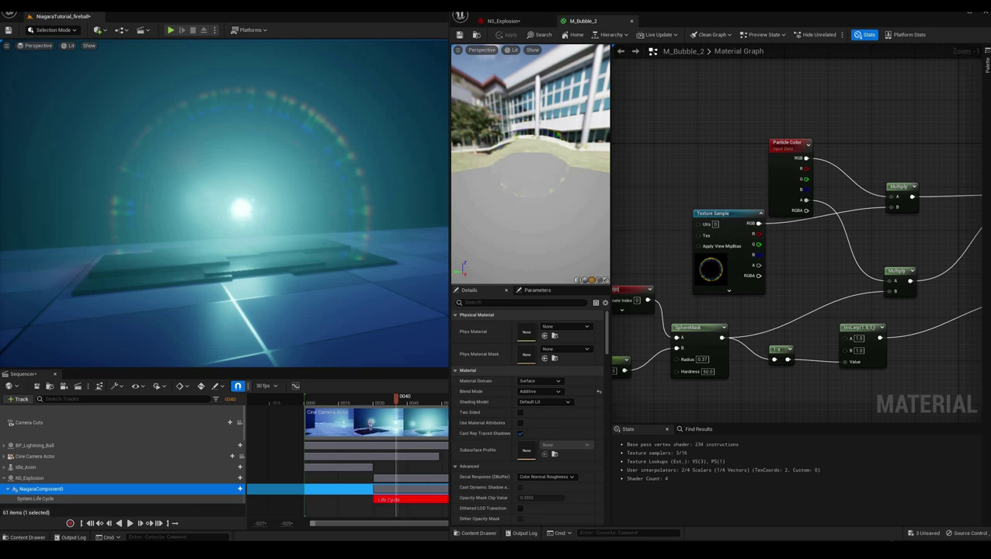
pyautogui.moveTo(532, 191); pyautogui.dragTo(531, 155, button='right')
pyautogui.moveTo(532, 167); pyautogui.dragTo(488, 147)
pyautogui.moveTo(556, 213); pyautogui.dragTo(556, 188)
# Delete Bubble2's Solve Forces and Velocity module, and replay the full effect from frame -10.
pyautogui.click(130, 524)
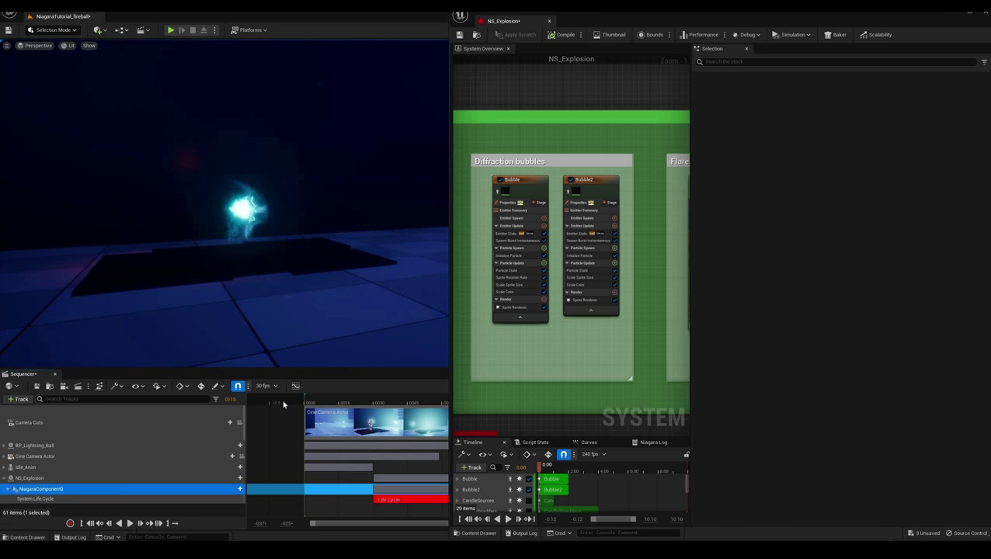
pyautogui.click(283, 405)
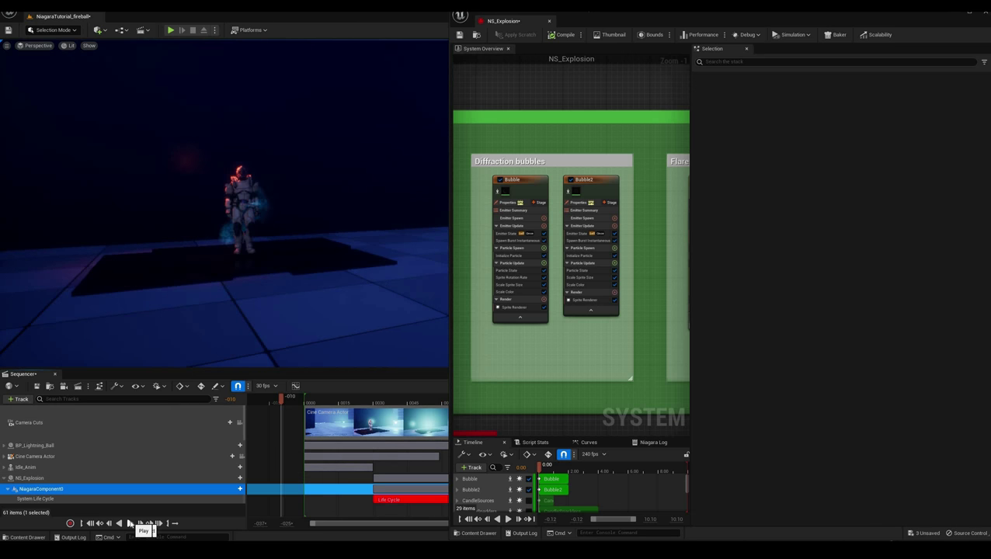
pyautogui.click(129, 524)
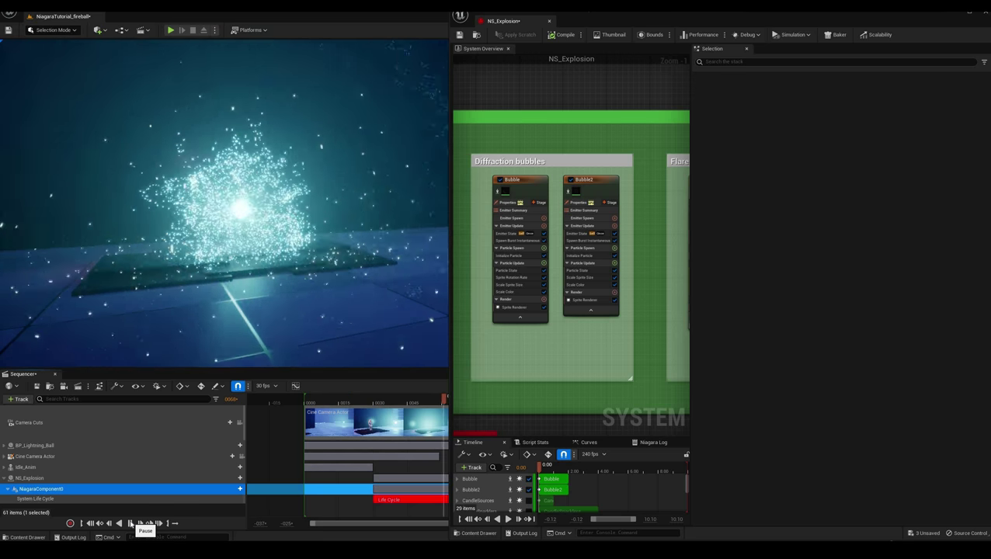
pyautogui.click(129, 523)
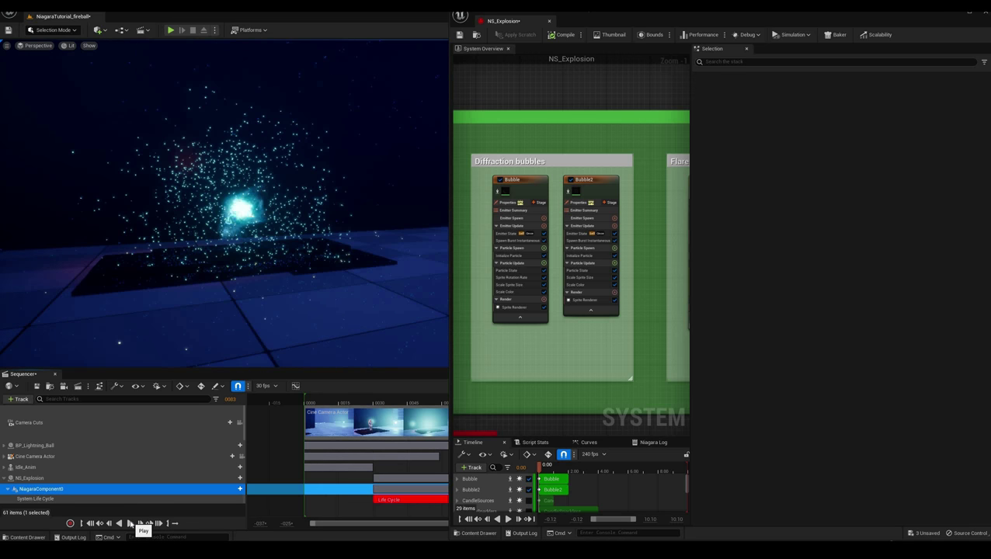
# Enable and isolate the Flare1 emitter in the Flares group, play the sequence, and scrub through the flare's burst.
pyautogui.click(282, 404)
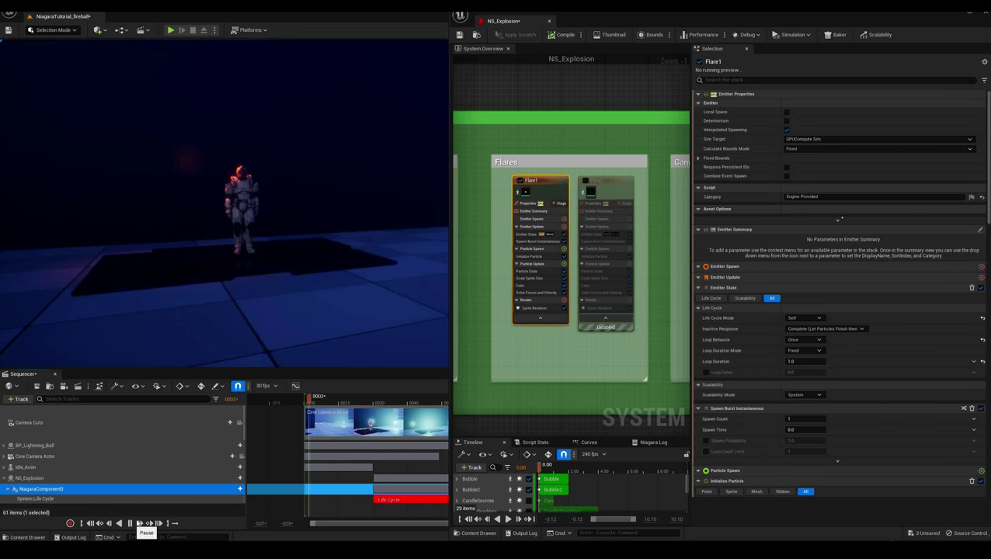
pyautogui.click(139, 524)
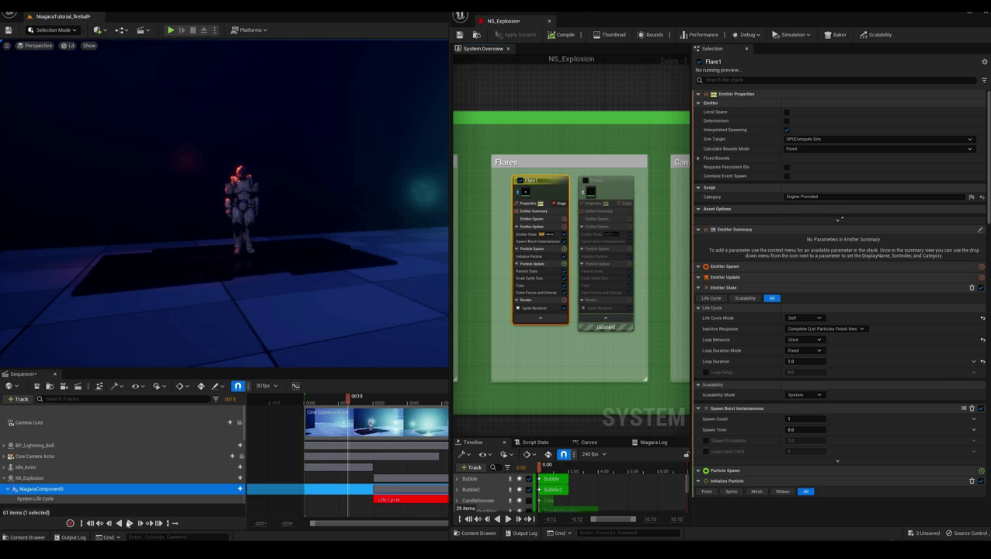
pyautogui.click(130, 523)
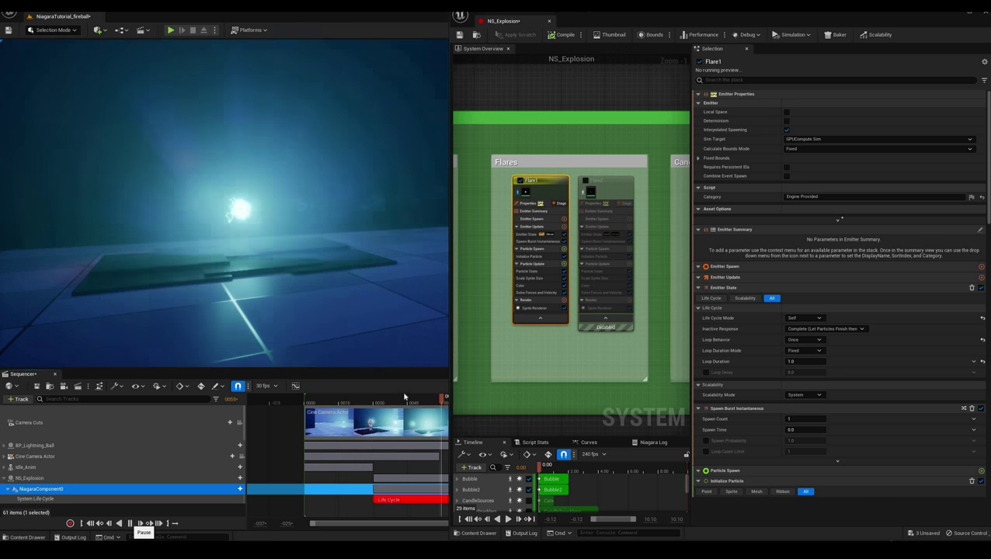
pyautogui.moveTo(379, 401); pyautogui.dragTo(445, 416)
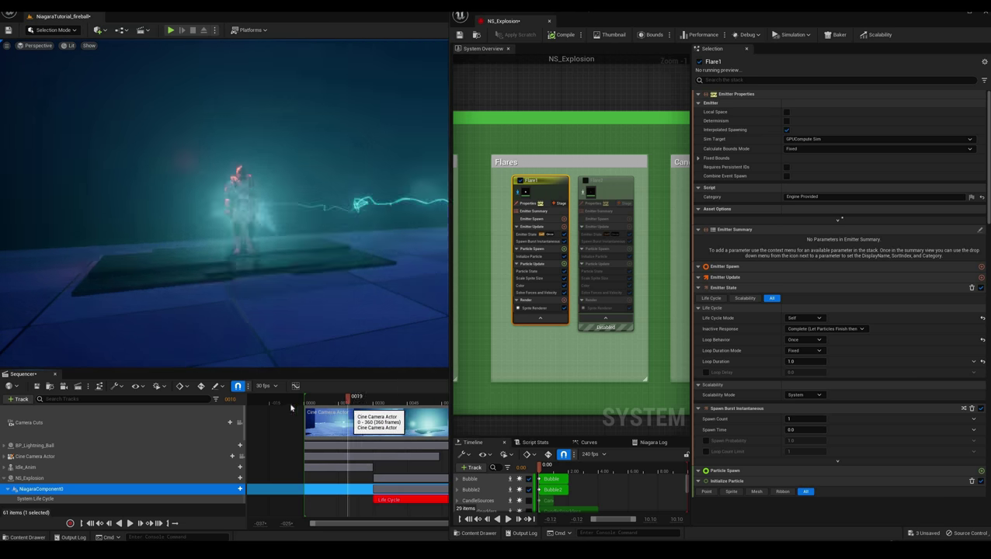
# Review Flare1's Spawn Burst Instantaneous, Initialize Particle, Particle State, Scale Sprite Size and Color modules.
pyautogui.click(531, 236)
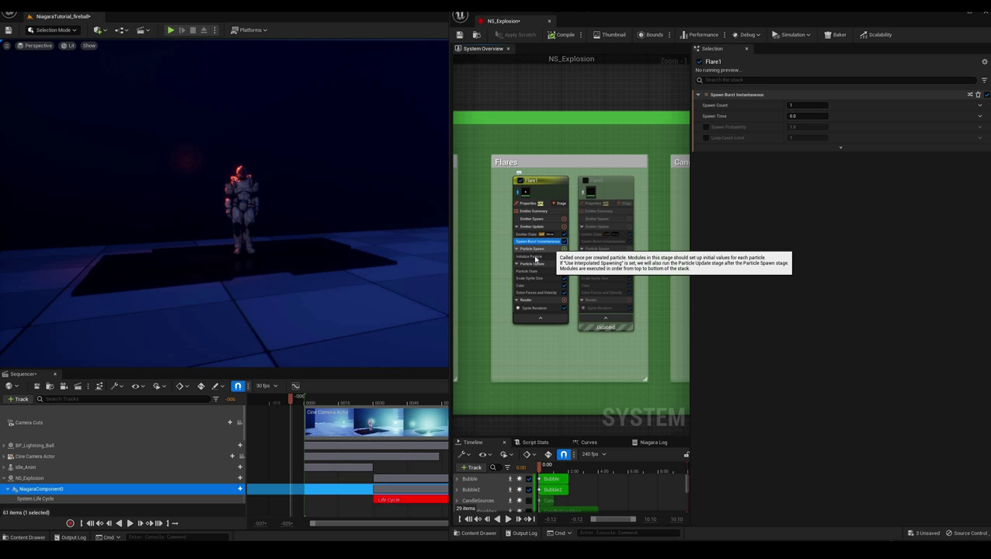
pyautogui.click(536, 257)
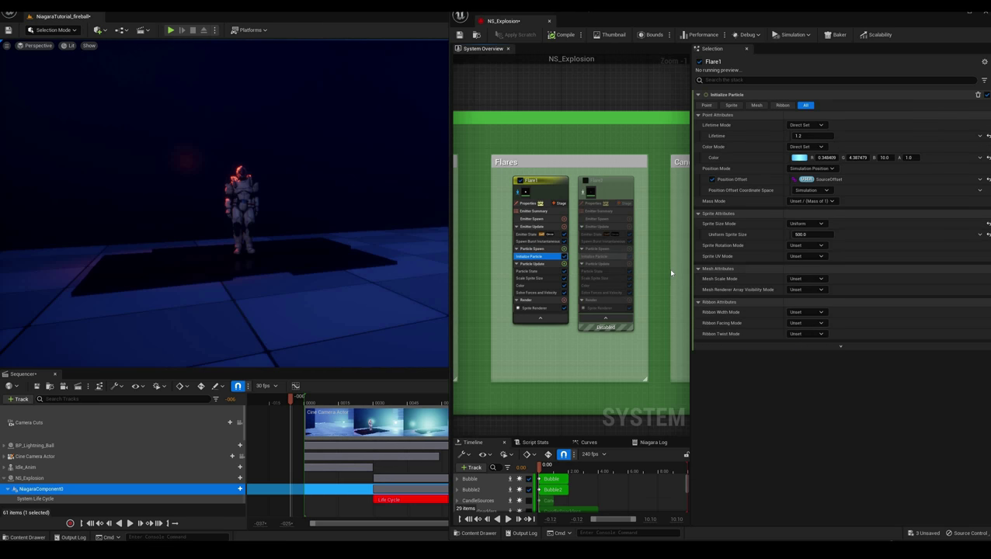
pyautogui.click(544, 271)
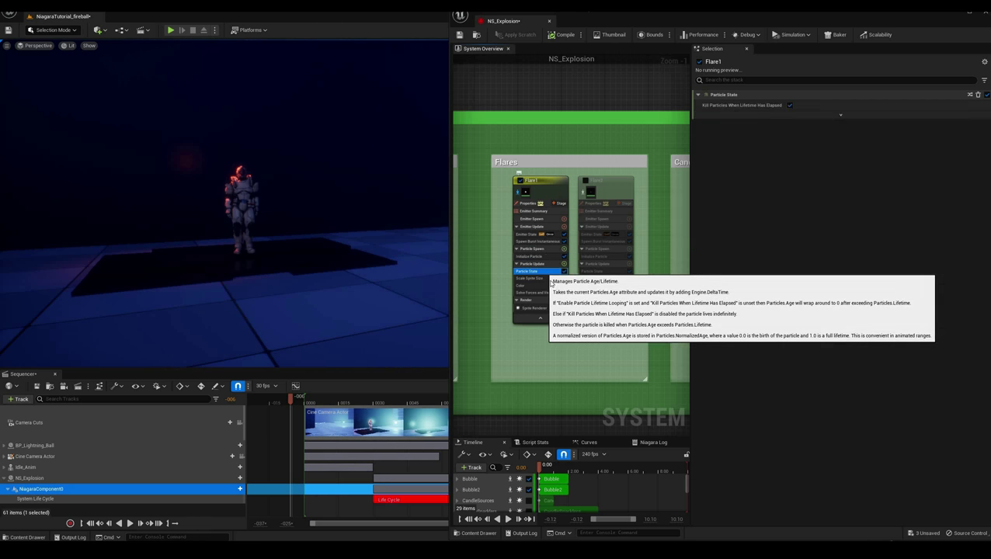
pyautogui.click(553, 278)
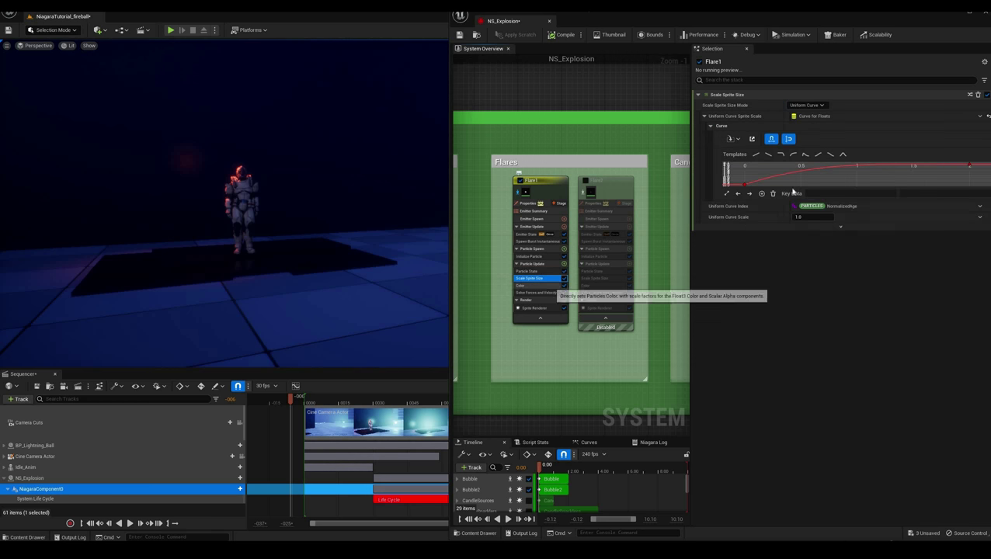
pyautogui.moveTo(543, 289)
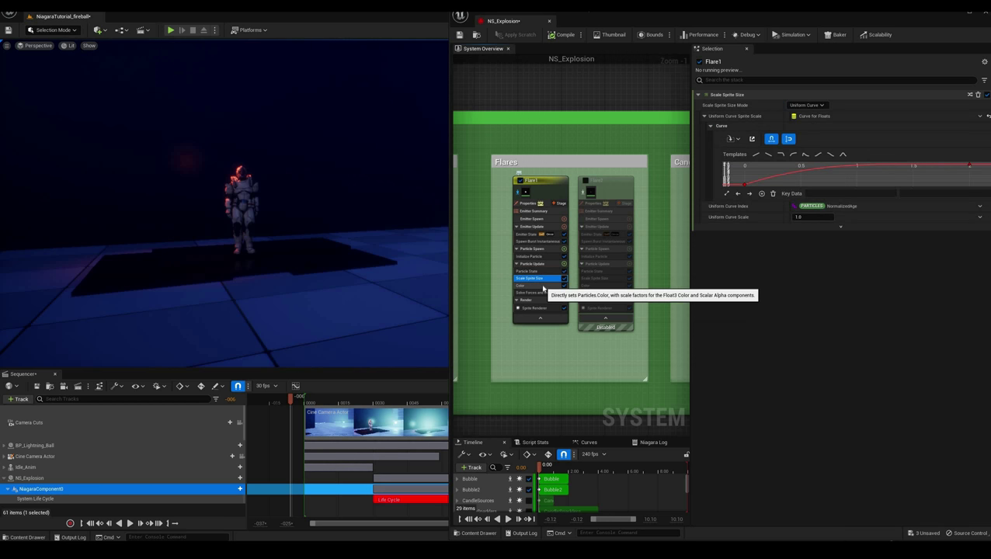
pyautogui.click(544, 286)
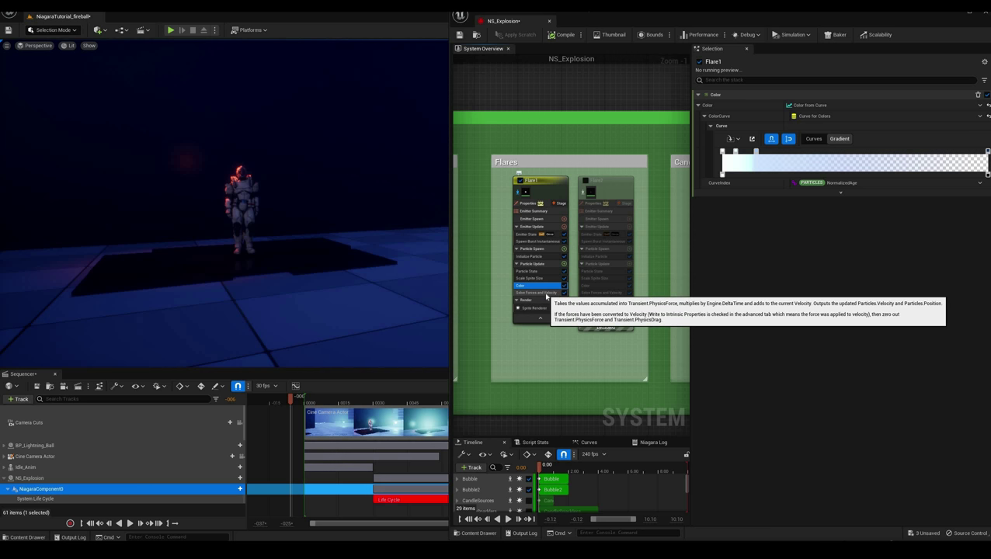
# Delete the Solve Forces and Velocity module from Flare1, and check its Sprite Renderer and Color settings.
pyautogui.click(546, 293)
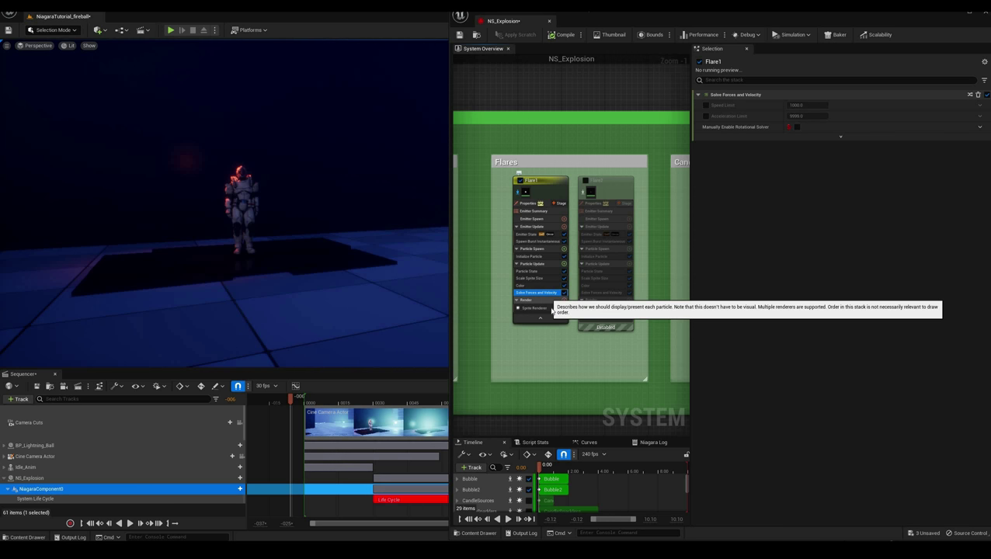
pyautogui.press('Delete')
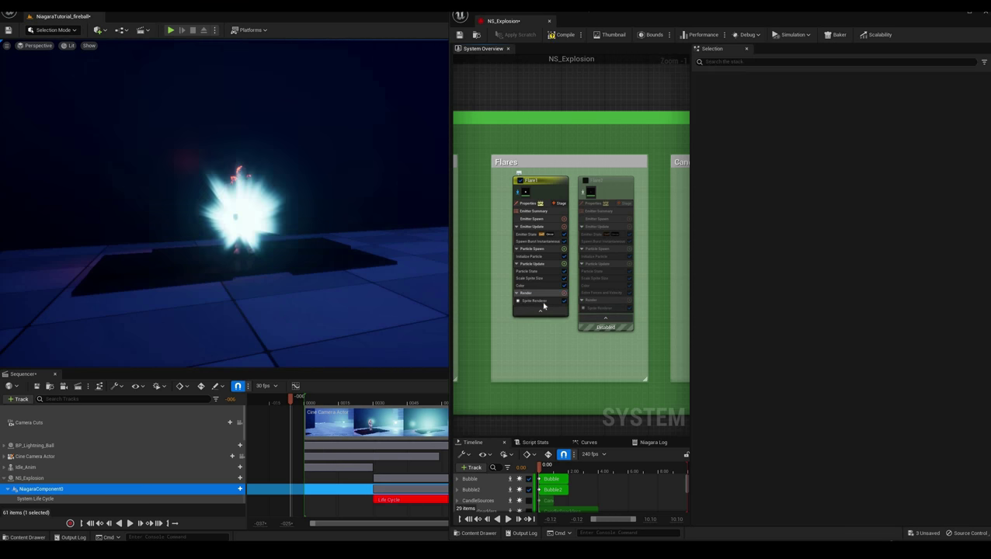
pyautogui.click(542, 301)
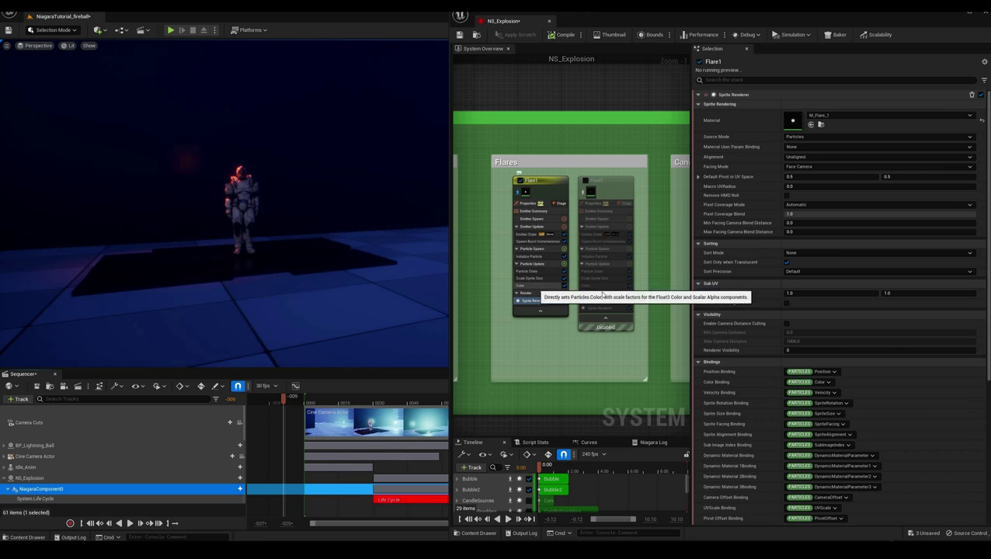
pyautogui.click(534, 286)
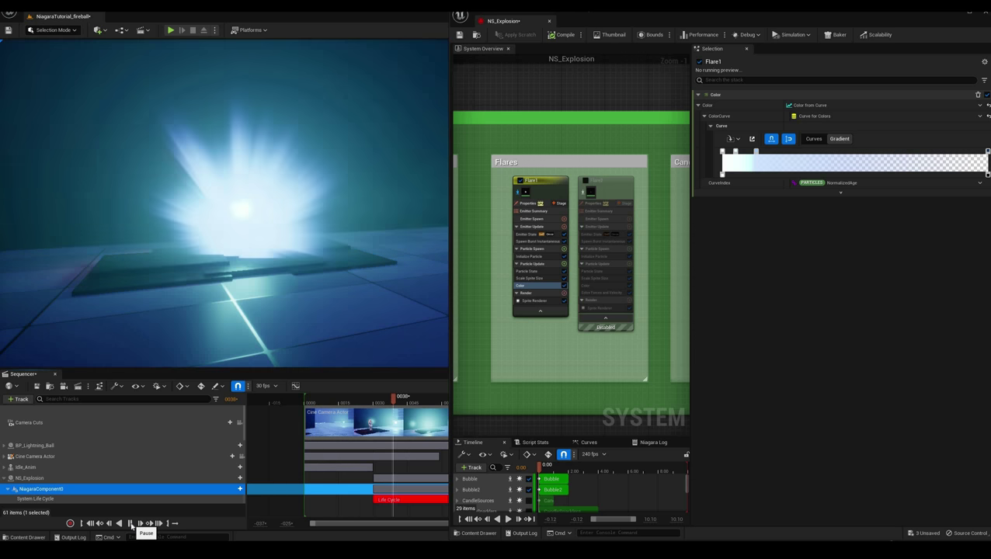
# Play the full effect with Flare1 included, scrub to frame 38, and return the playhead to frame -8.
pyautogui.click(283, 403)
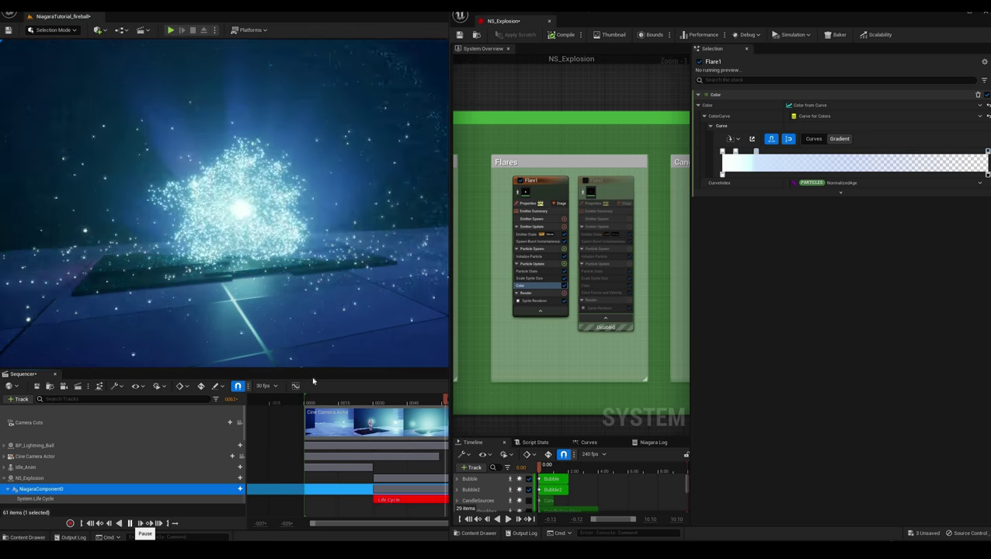
pyautogui.click(130, 524)
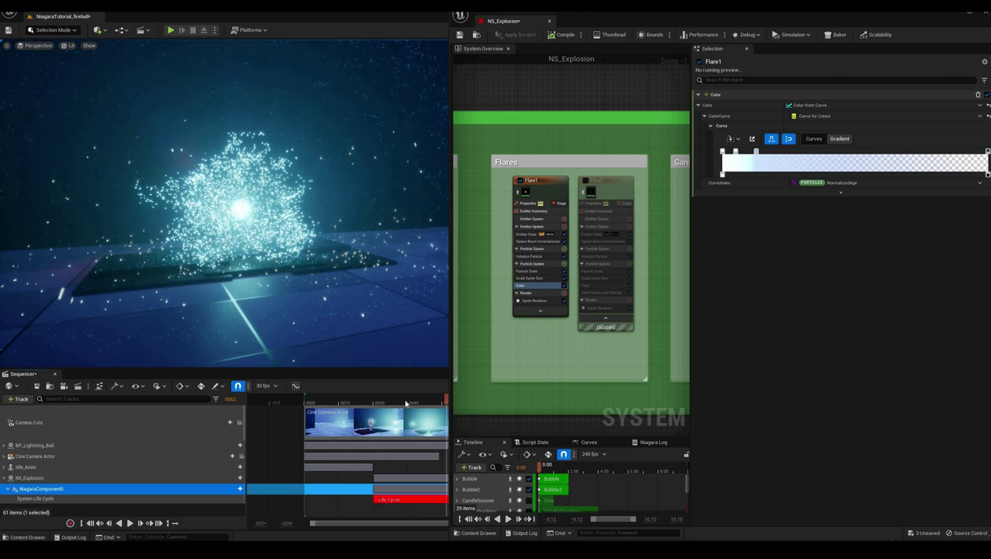
pyautogui.moveTo(405, 403)
pyautogui.mouseDown()
pyautogui.moveTo(382, 404)
pyautogui.moveTo(391, 404)
pyautogui.mouseUp()
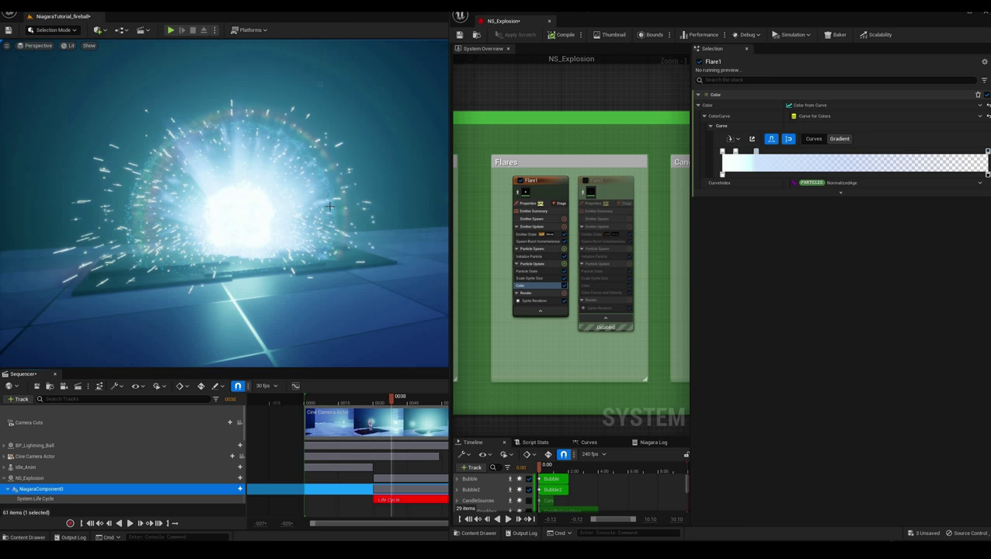
pyautogui.click(286, 399)
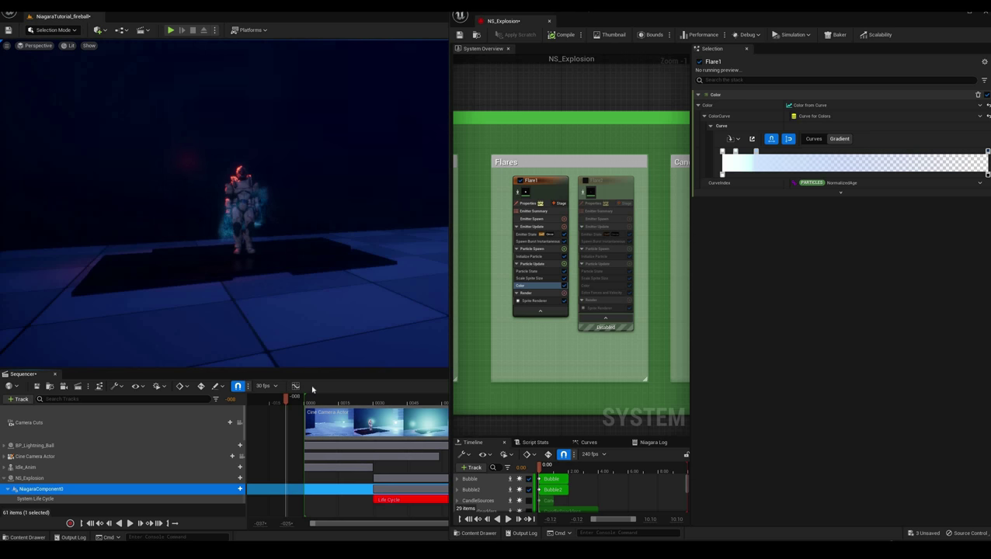
# Enable and isolate the Flare2 emitter in the Flares group, and move the playhead to frame -11.
pyautogui.click(585, 193)
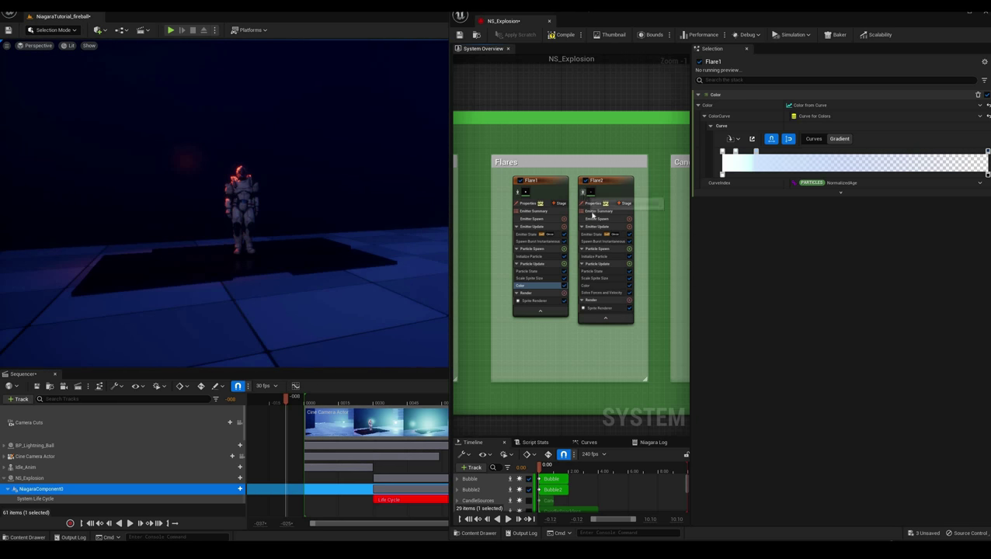
pyautogui.click(278, 399)
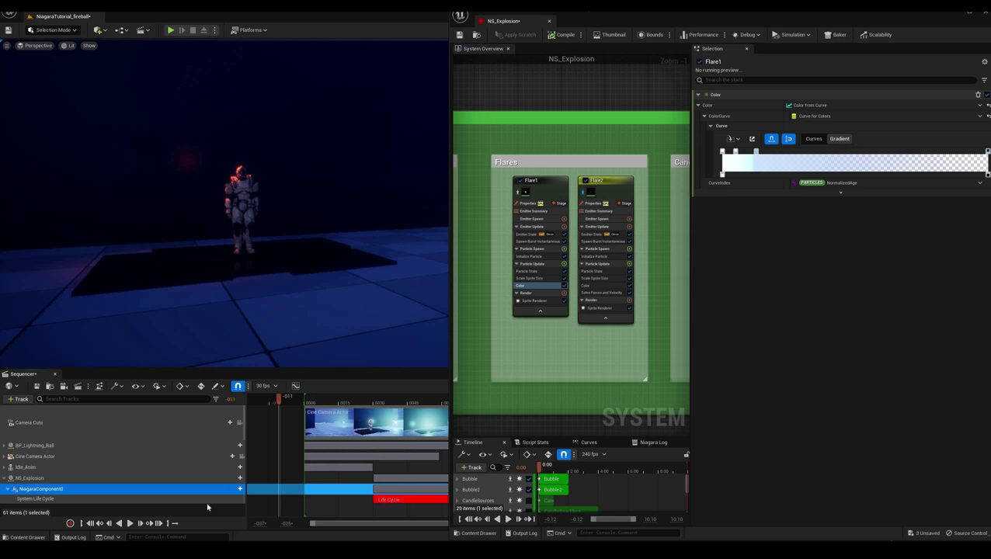
# Play the sequence with Flare2 isolated, scrub between frames 33 and 47, and return the playhead to frame -6.
pyautogui.click(129, 524)
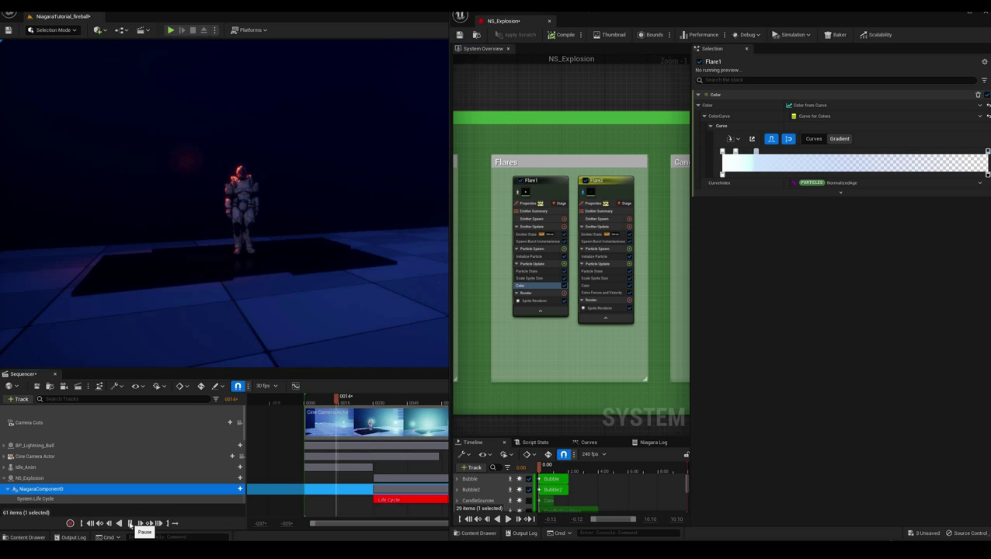
pyautogui.click(384, 402)
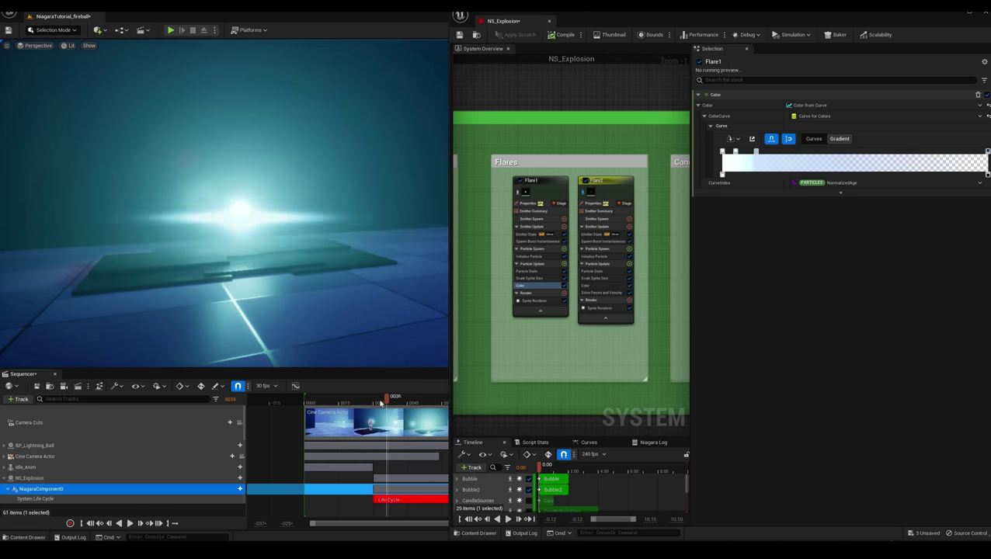
pyautogui.click(383, 404)
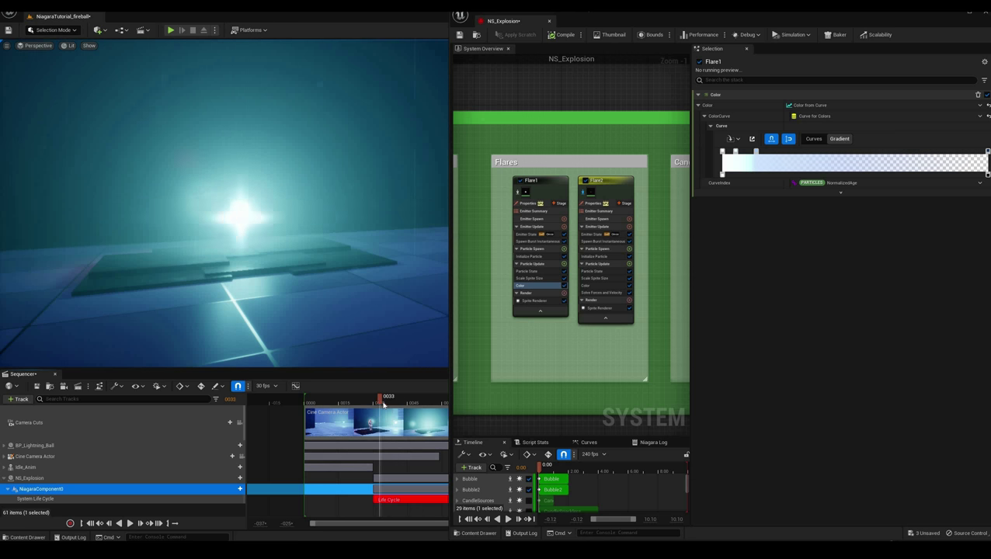
pyautogui.moveTo(393, 405); pyautogui.dragTo(415, 406)
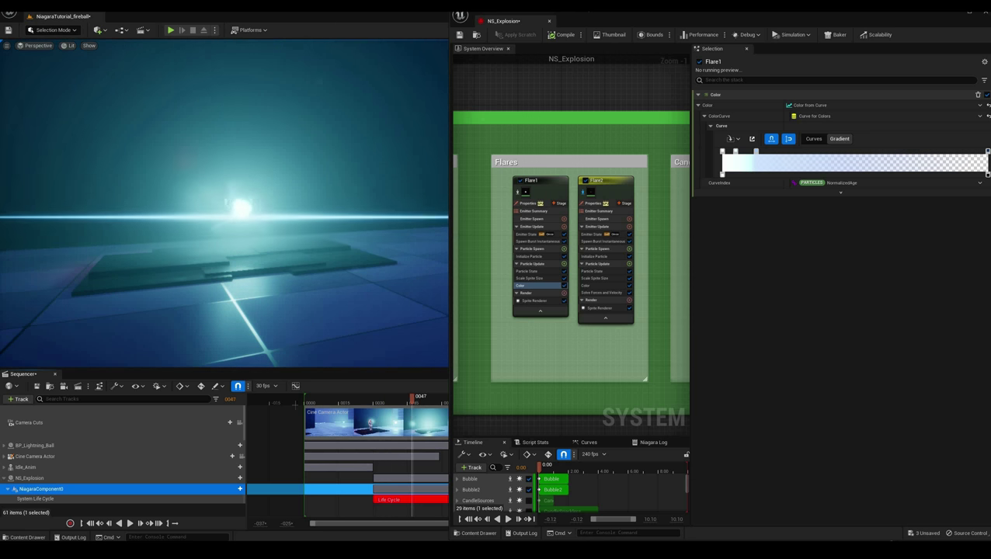
pyautogui.click(292, 404)
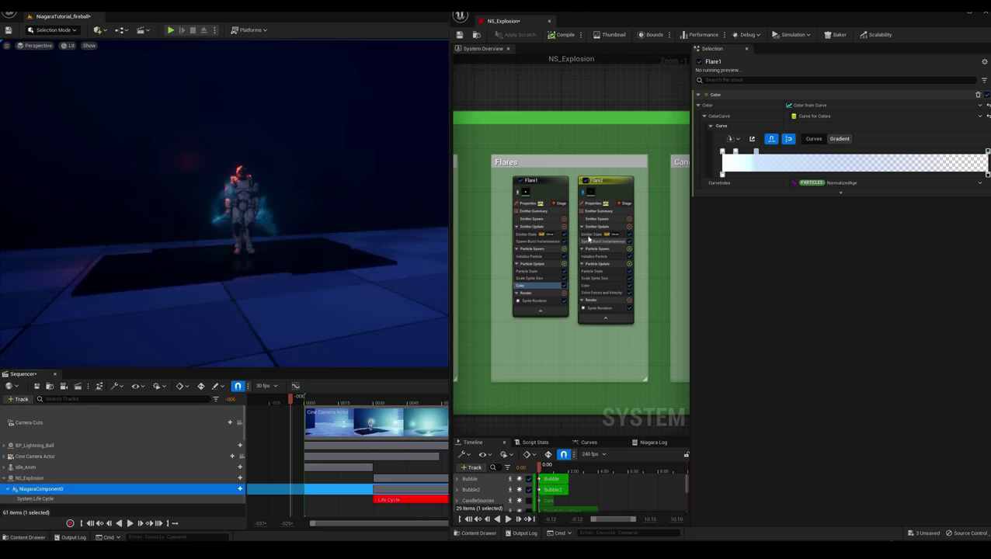
# Review Flare2's Spawn Burst Instantaneous, Initialize Particle, Particle State, Scale Sprite Size and Color modules.
pyautogui.click(595, 242)
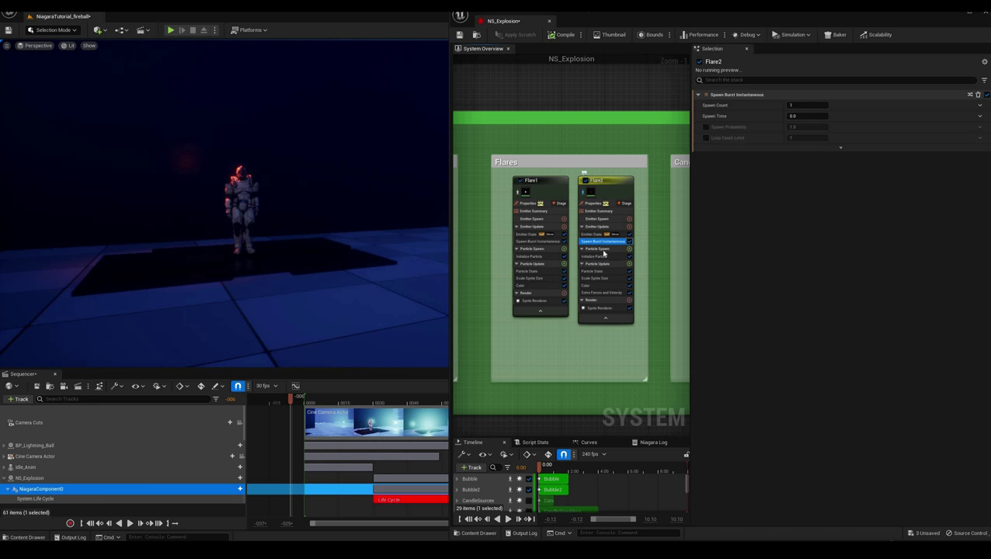
pyautogui.click(604, 257)
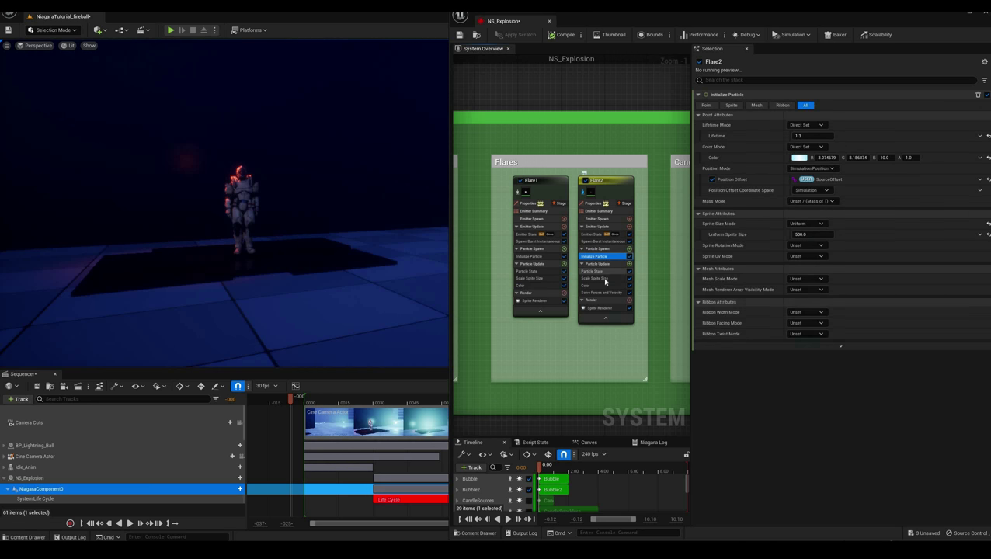
pyautogui.click(608, 272)
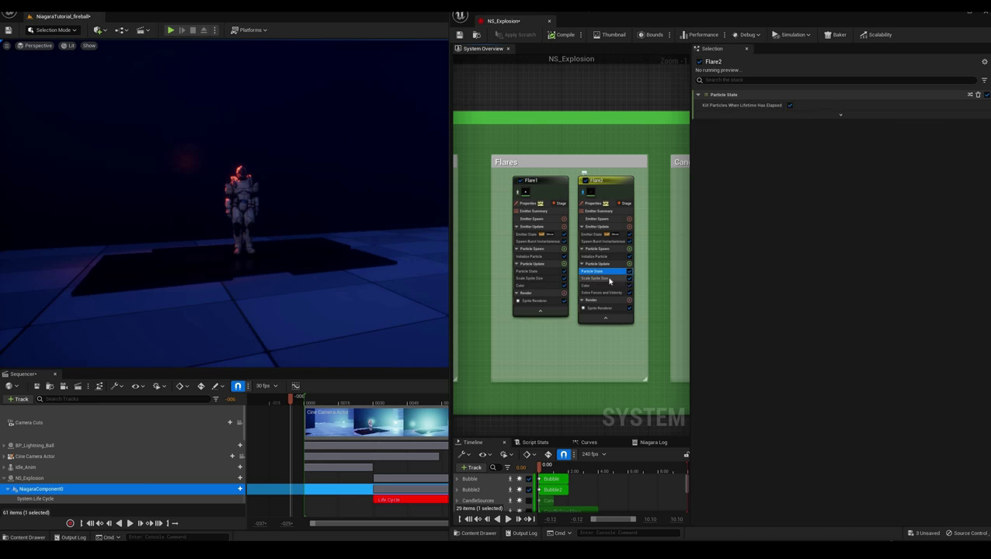
pyautogui.click(609, 278)
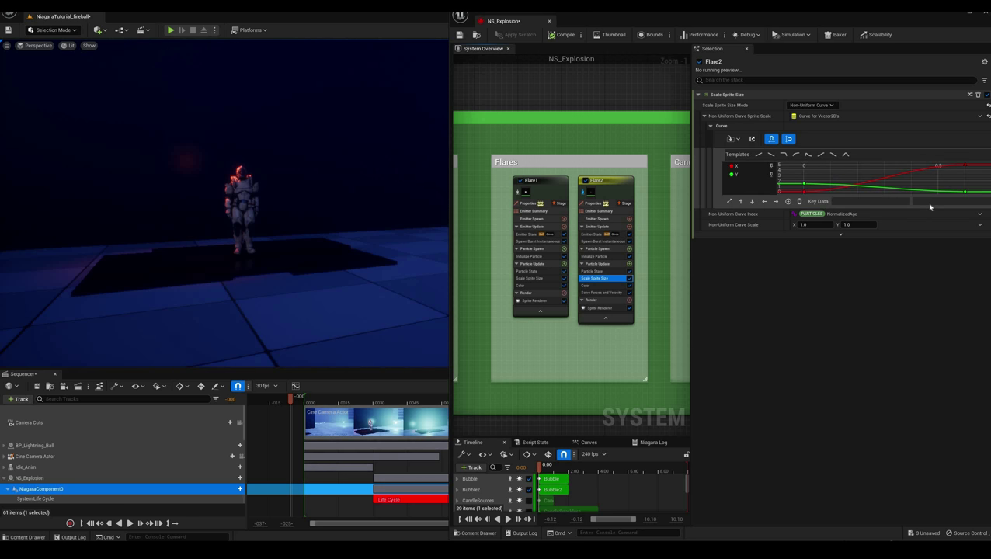
pyautogui.click(601, 285)
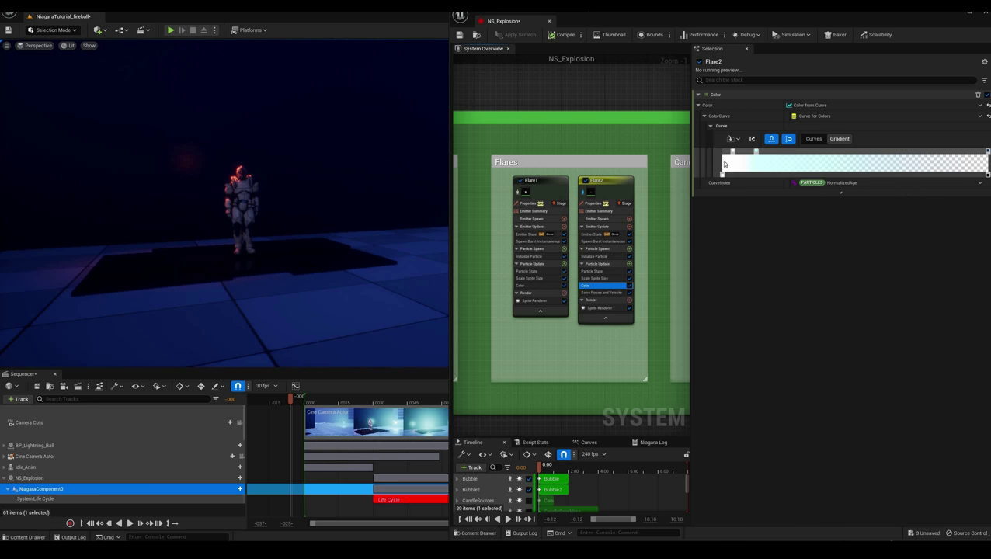
# Delete the Solve Forces and Velocity module from Flare2, and check its Sprite Renderer with the M_Flare_2 material.
pyautogui.click(615, 294)
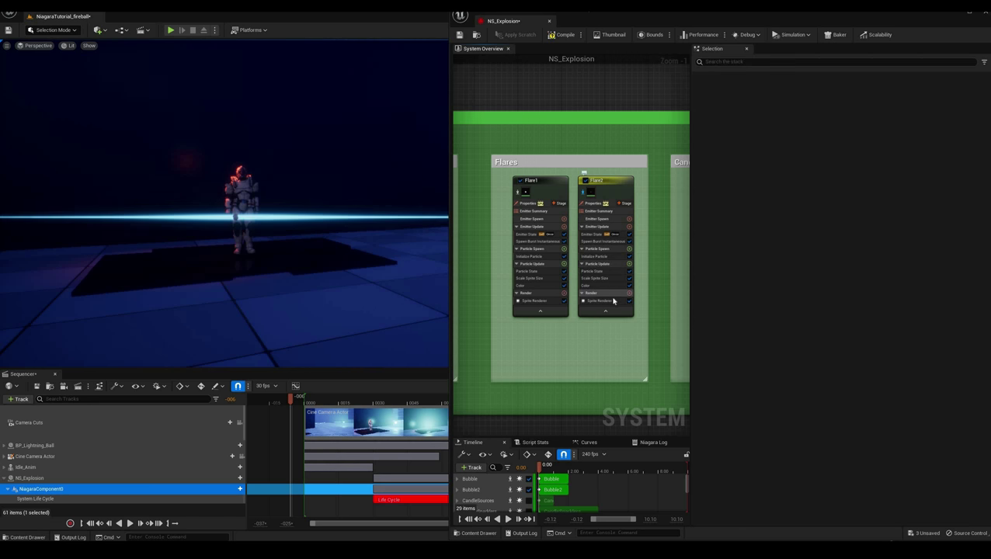
pyautogui.click(606, 301)
# Play the full effect with both flares included, and return the playhead to frame -6.
pyautogui.click(279, 404)
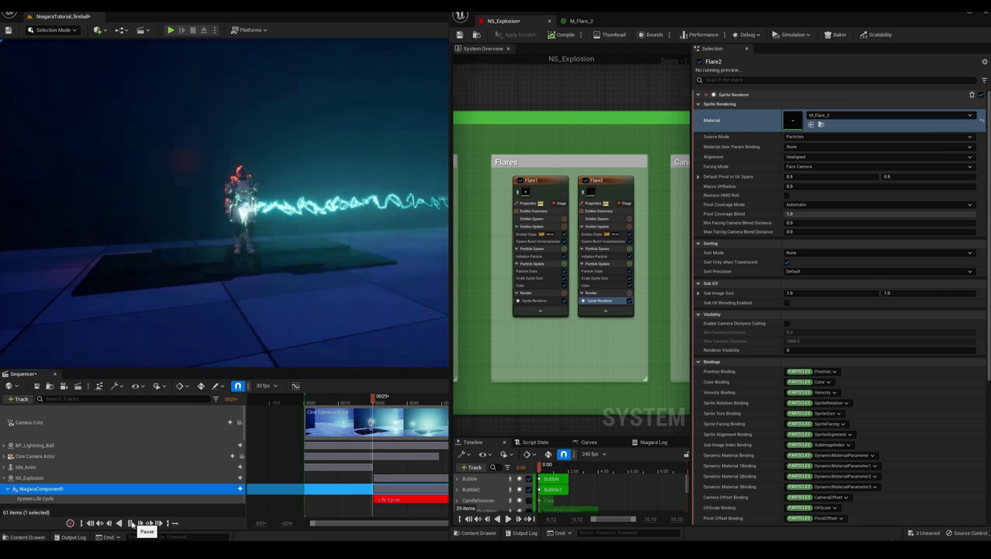
pyautogui.click(133, 525)
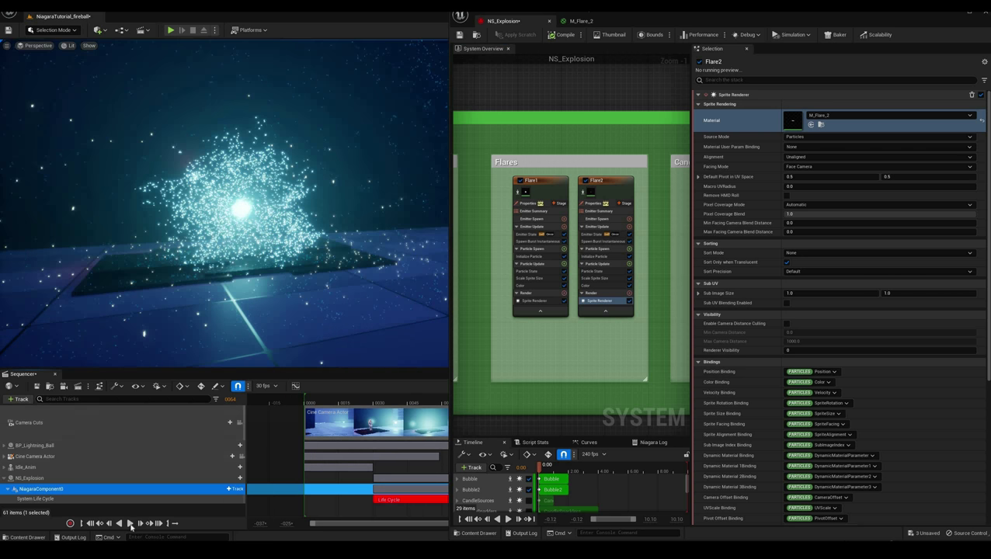
pyautogui.click(130, 523)
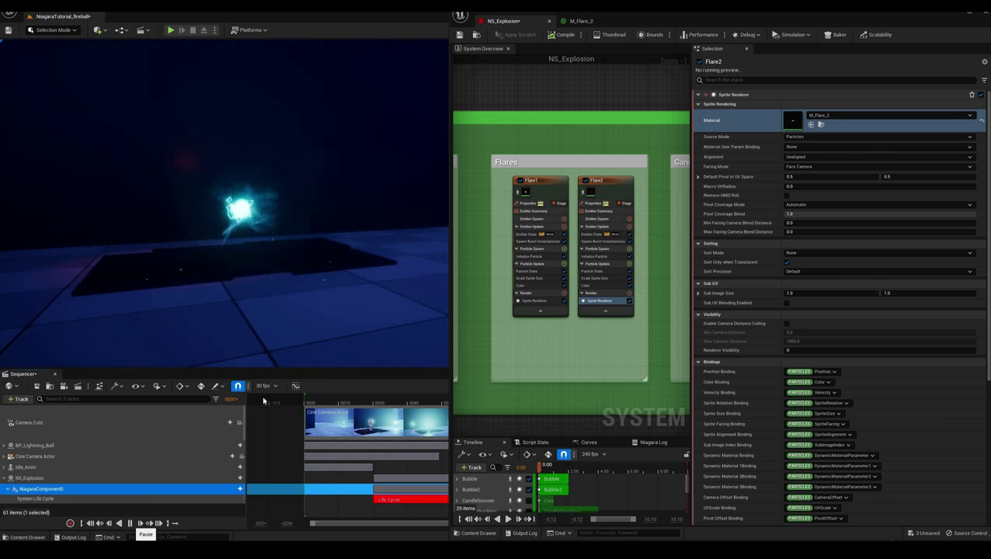
pyautogui.click(291, 401)
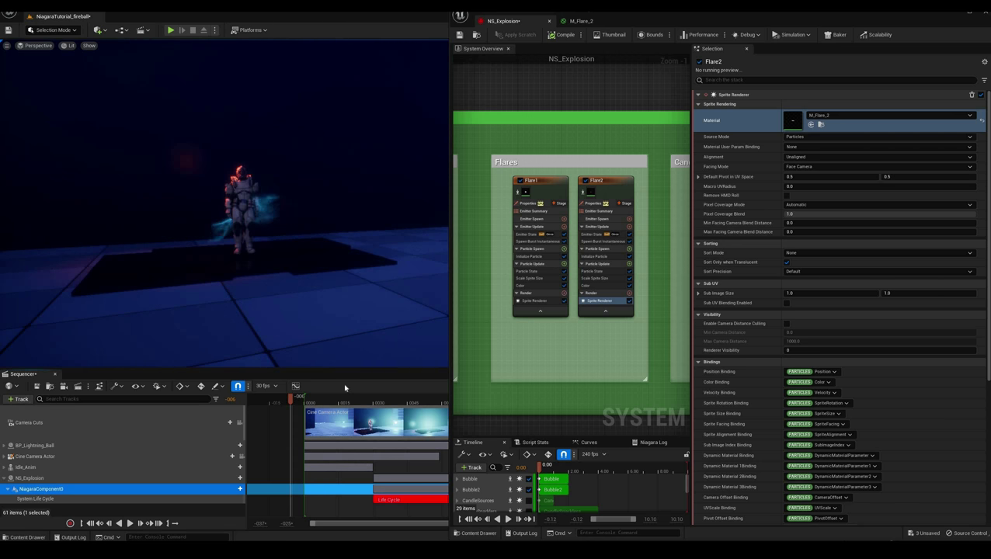
# Enable and isolate the CandleSources emitter in the Candle sparklers group, and preview it by playing the sequence and checking frame 49.
pyautogui.moveTo(651, 400); pyautogui.dragTo(465, 397, button='right')
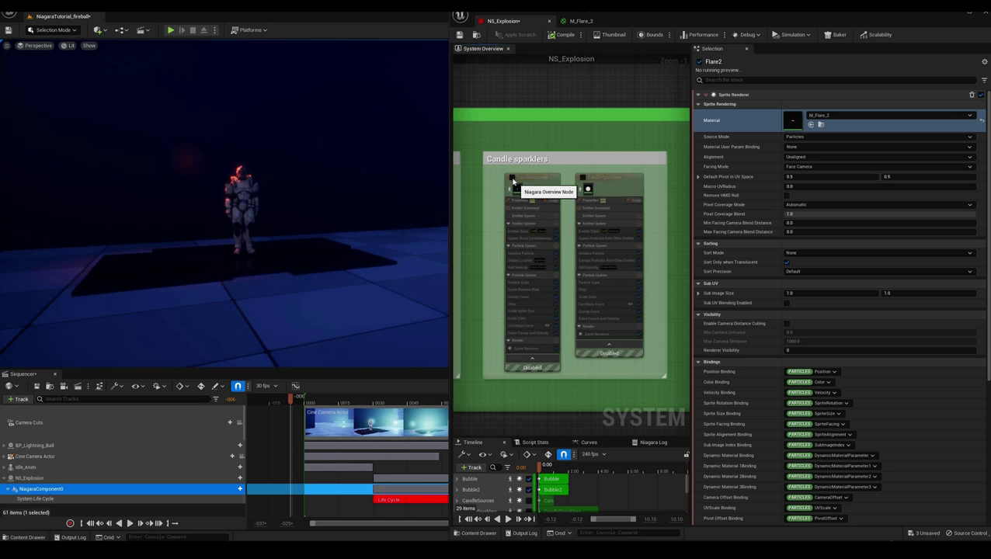
pyautogui.click(512, 178)
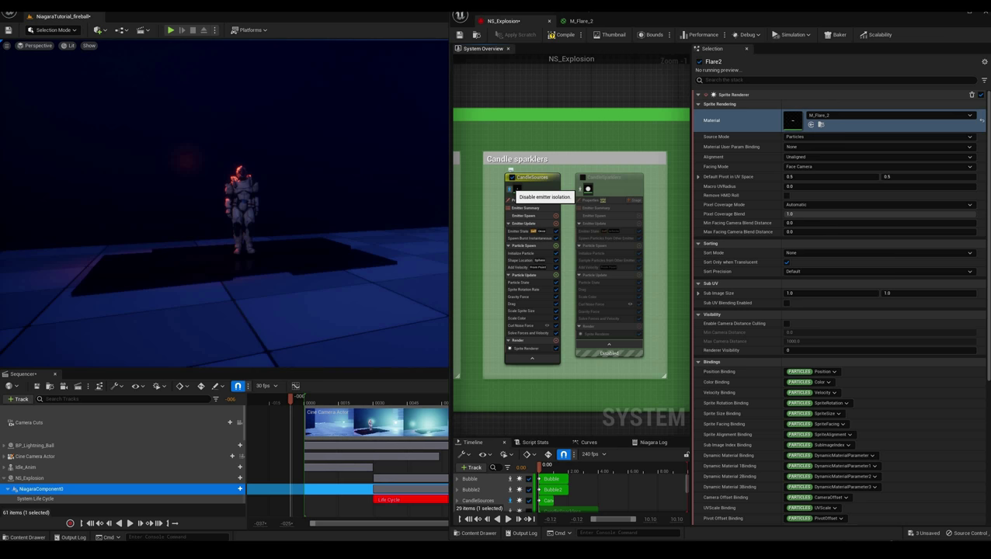
pyautogui.click(130, 524)
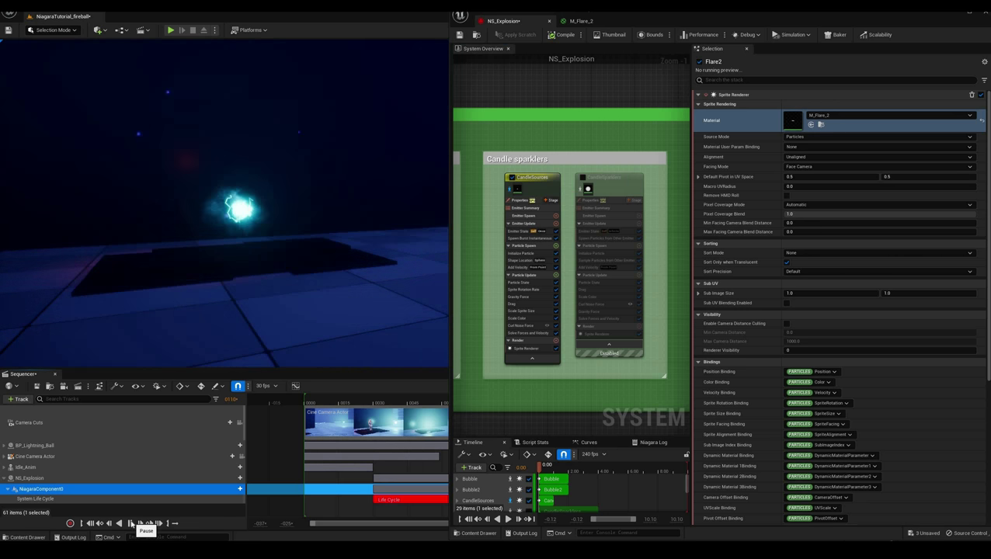
pyautogui.click(392, 401)
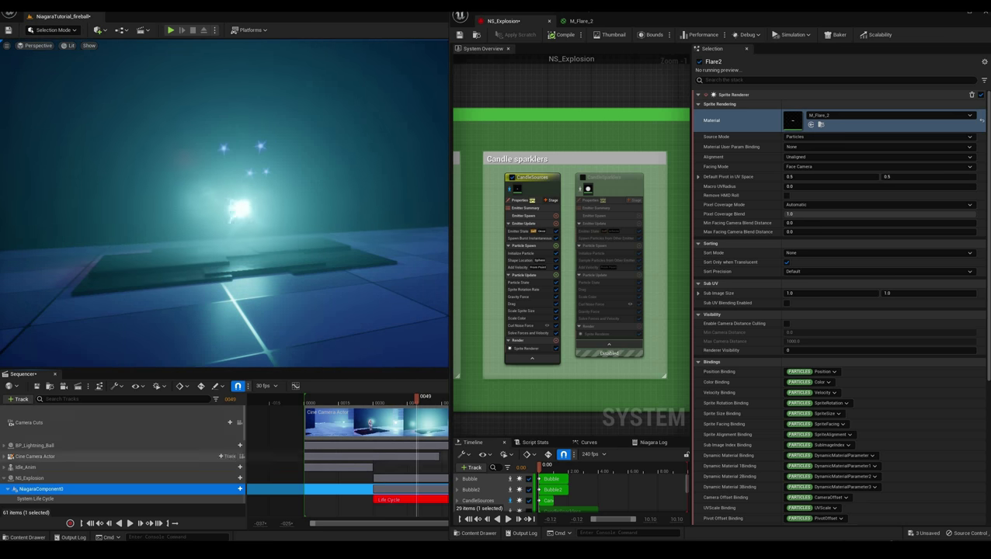
pyautogui.click(131, 523)
pyautogui.click(130, 523)
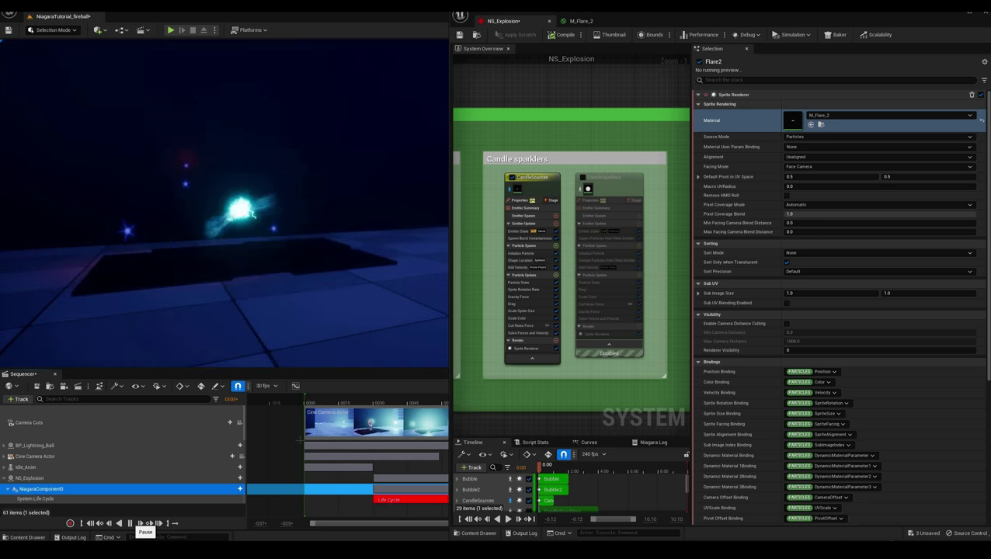
# Stop the sequence, rewind it, and inspect the CandleSources emitter's Spawn Burst, Initialize Particle, Shape Location and Add Velocity settings.
pyautogui.click(131, 523)
pyautogui.click(291, 403)
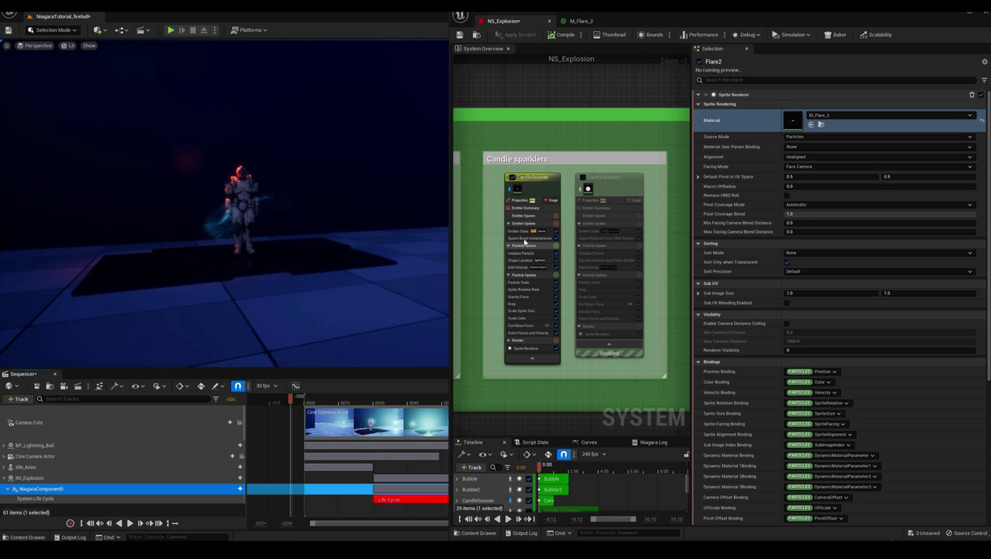
pyautogui.click(525, 238)
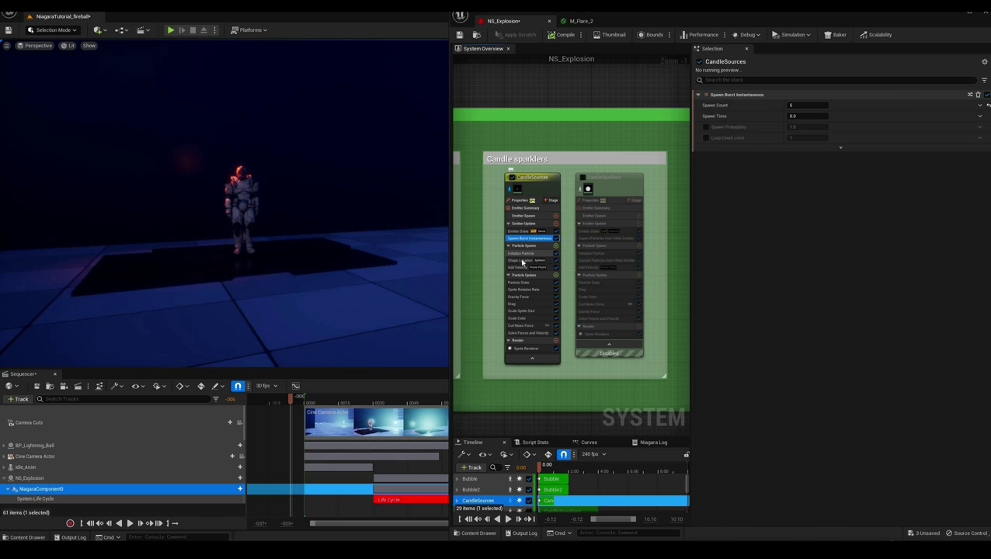
pyautogui.click(522, 254)
pyautogui.click(522, 261)
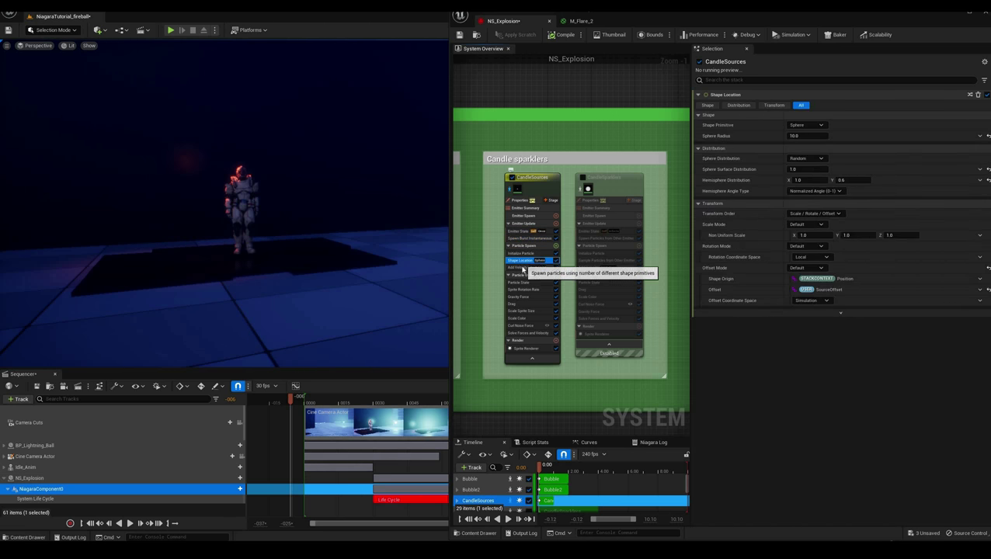
pyautogui.click(522, 267)
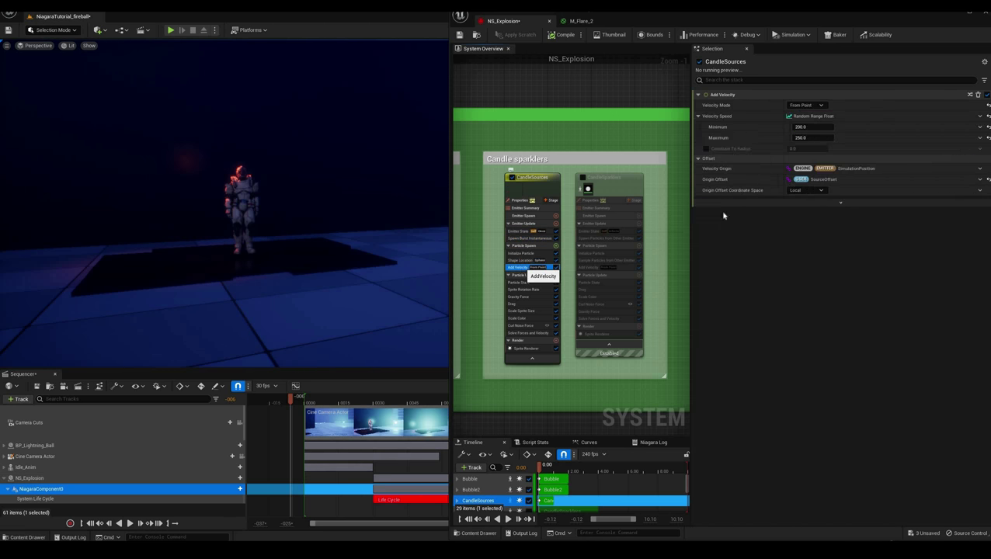
# Inspect the CandleSources emitter's Particle Update modules from Particle State to Solve Forces and Velocity, plus its Sprite Renderer.
pyautogui.click(539, 283)
pyautogui.click(553, 290)
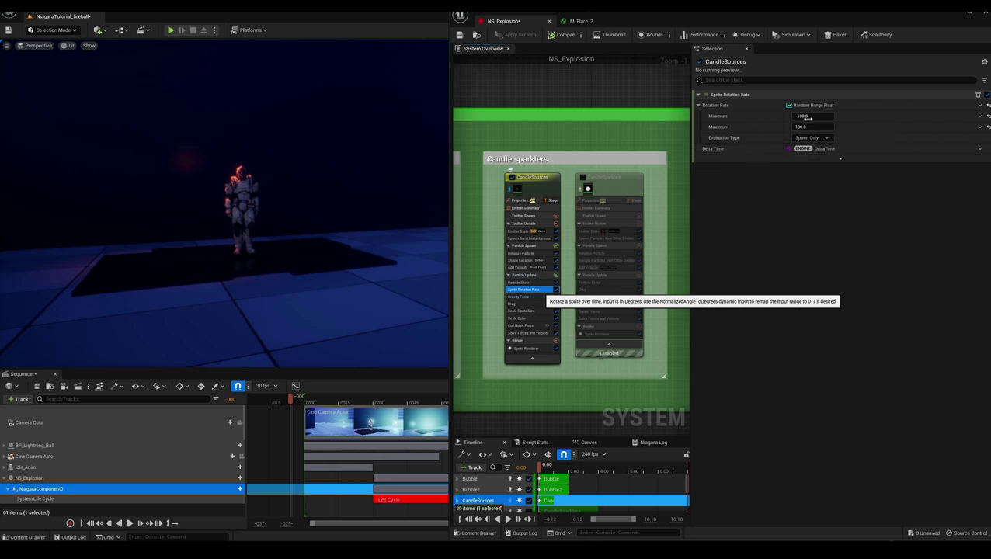
pyautogui.click(530, 296)
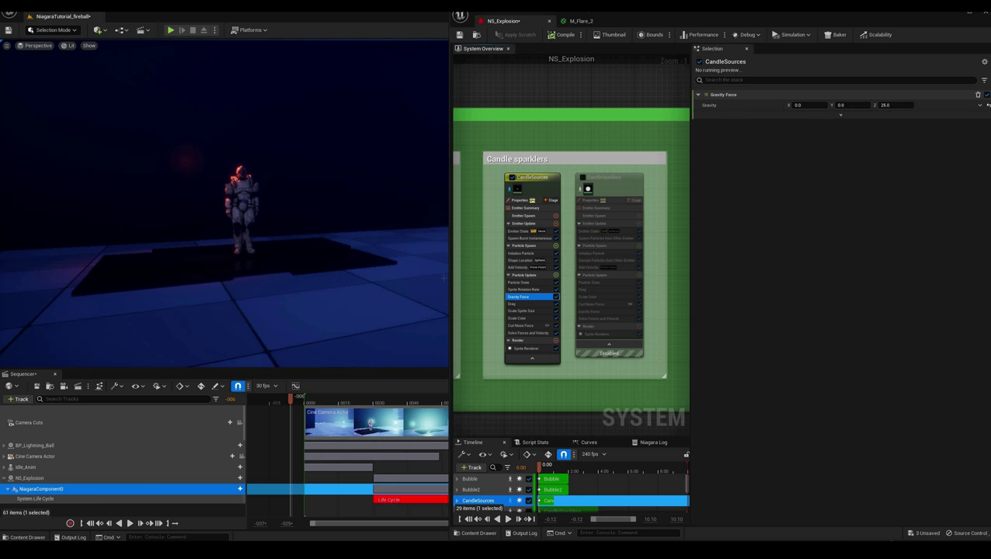
pyautogui.click(516, 304)
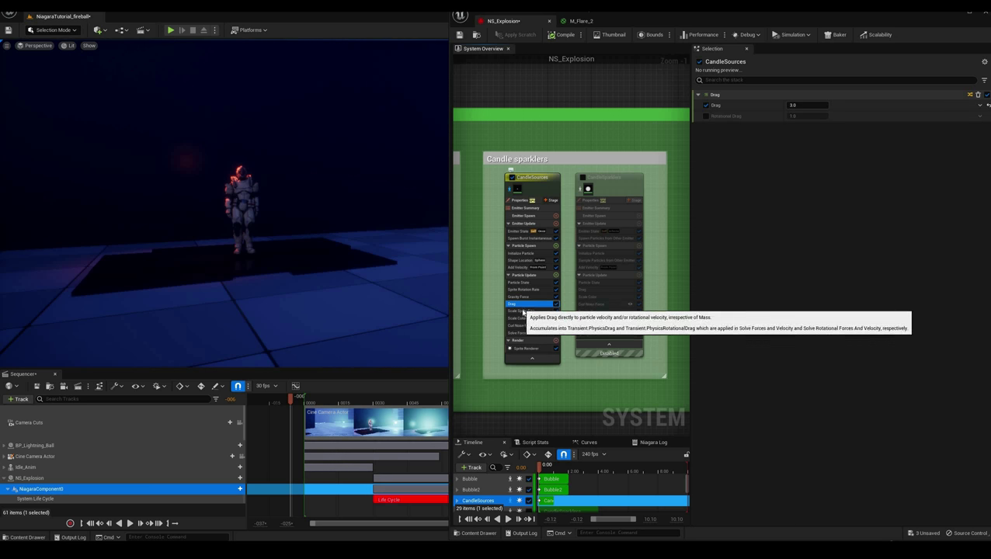
pyautogui.click(525, 311)
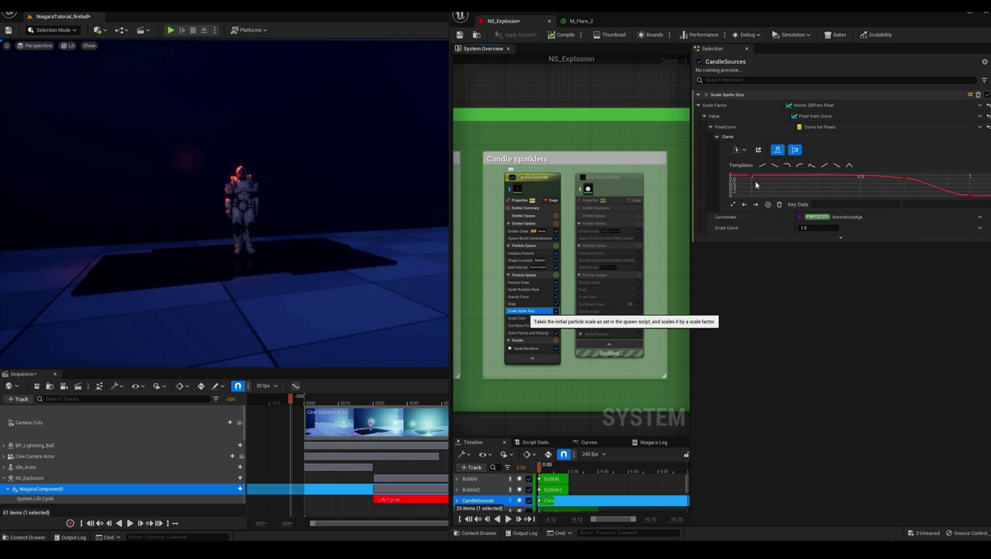
pyautogui.click(521, 318)
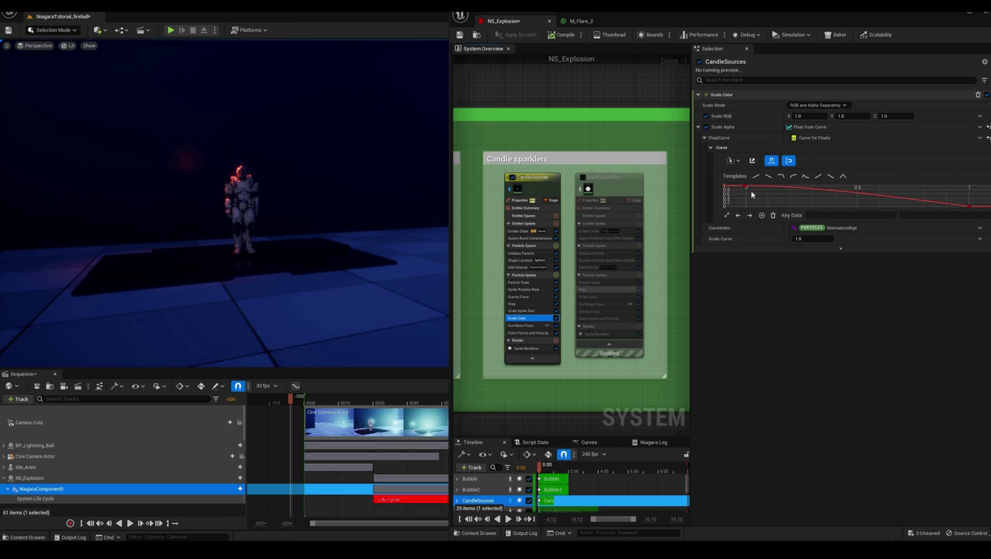
pyautogui.click(534, 327)
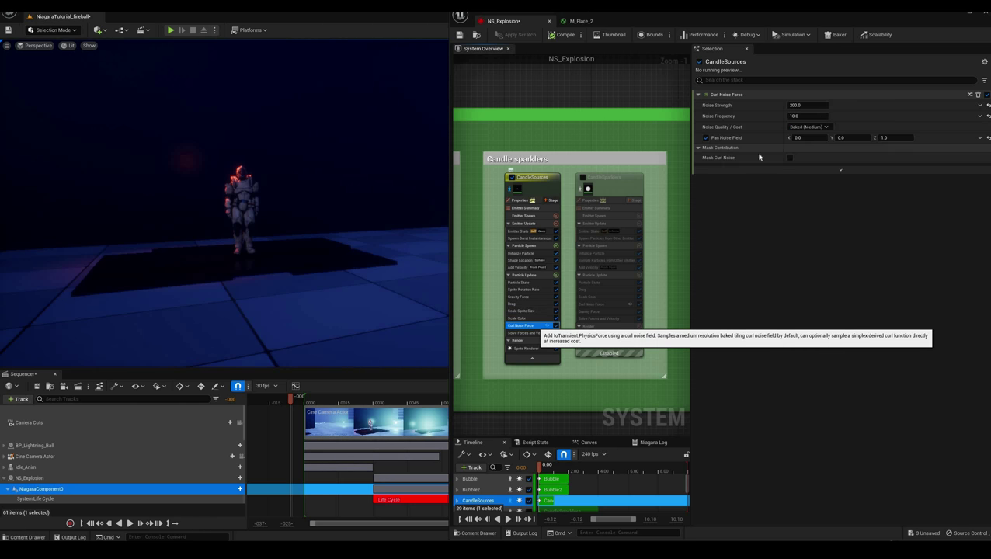
pyautogui.click(535, 333)
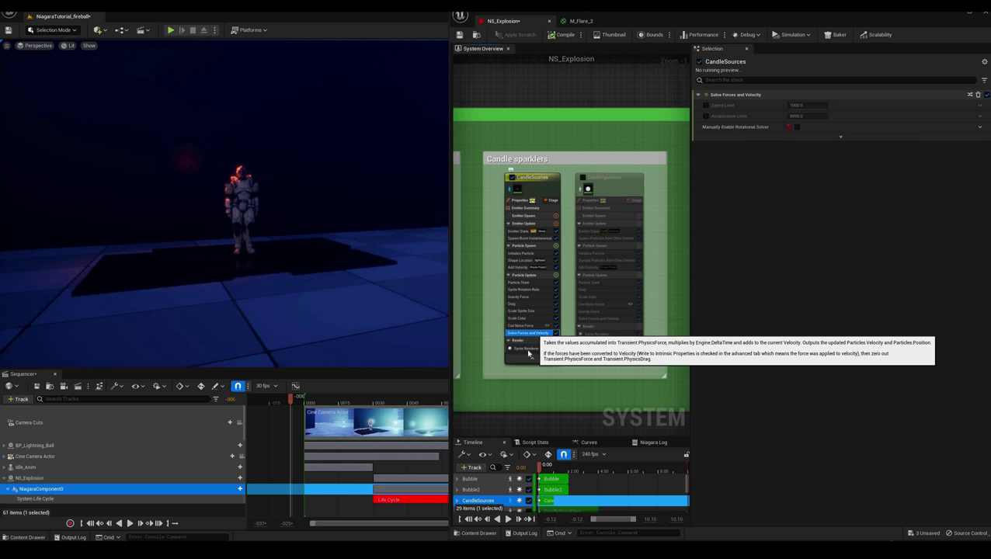
pyautogui.click(531, 349)
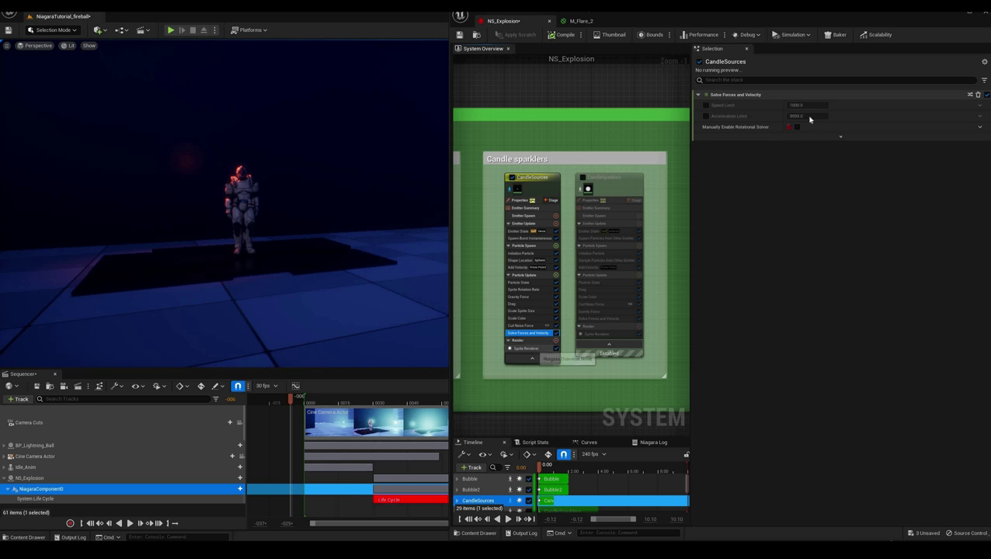
# Play the sequence to preview the CandleSources particles, then rewind the playhead to before the first frame.
pyautogui.moveTo(656, 301); pyautogui.dragTo(636, 273, button='right')
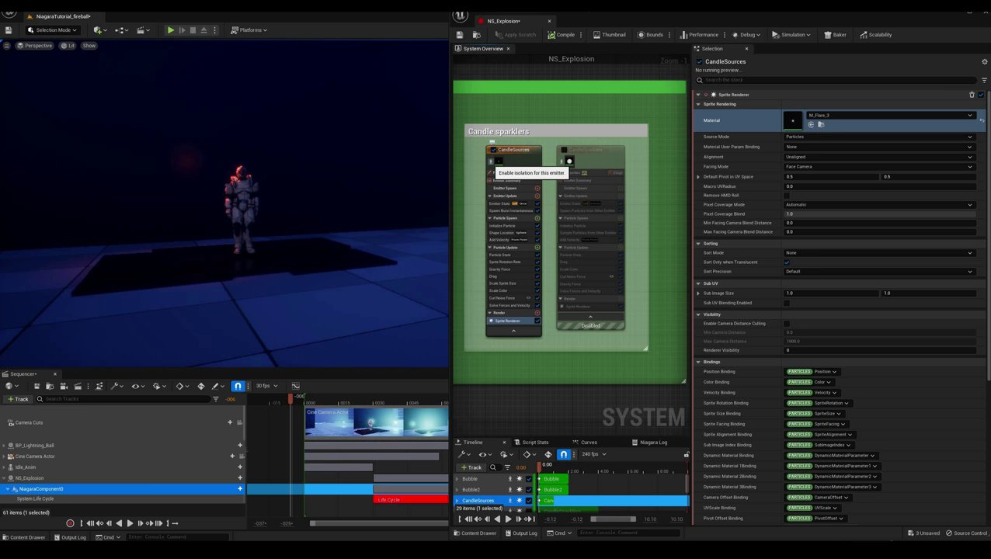
pyautogui.click(131, 523)
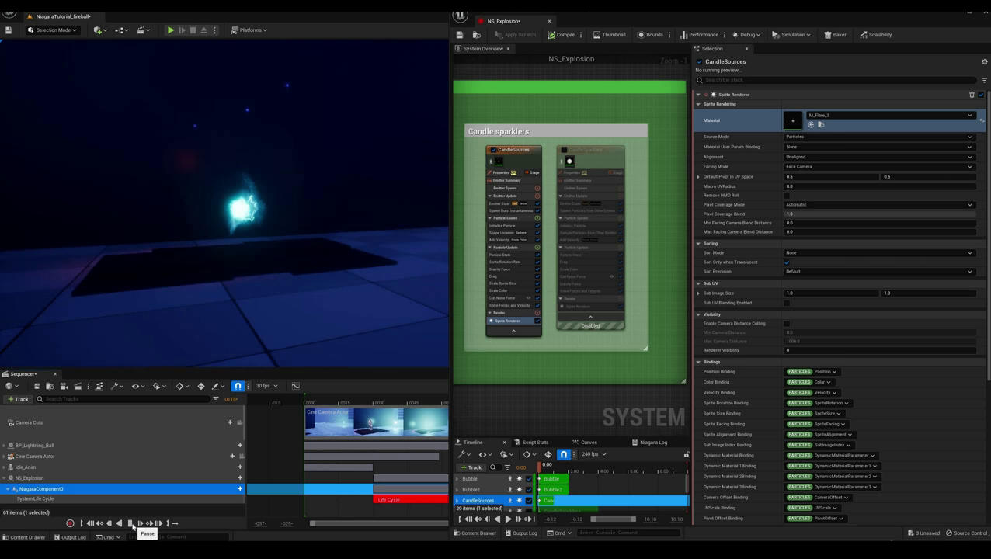
pyautogui.click(290, 404)
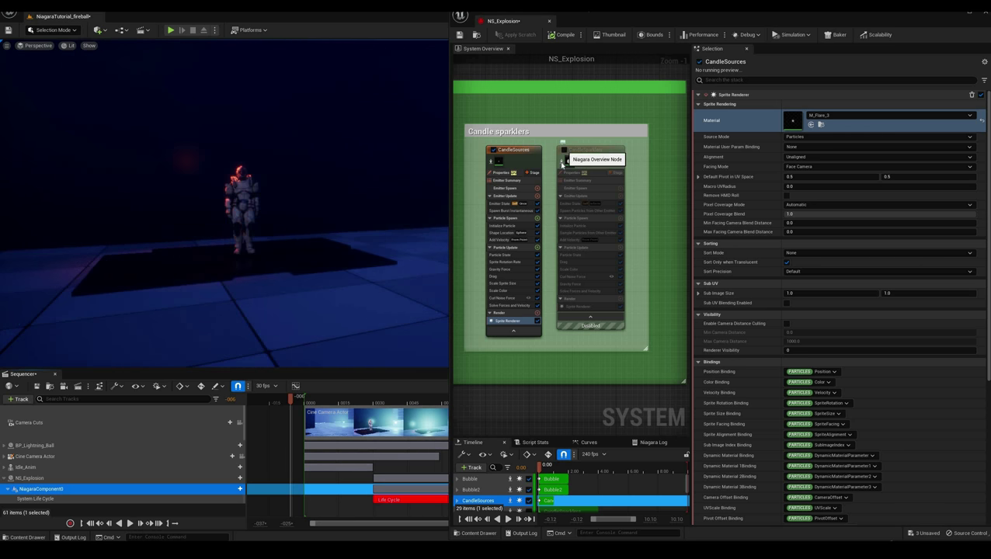
# Enable the CandleSparklers emitter in the Candle sparklers group.
pyautogui.click(562, 150)
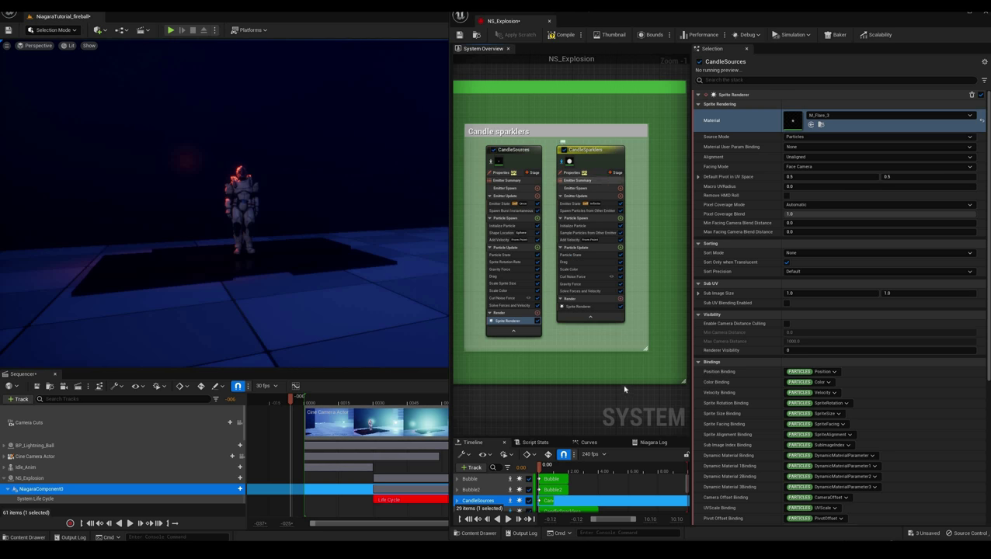
pyautogui.rightClick(573, 404)
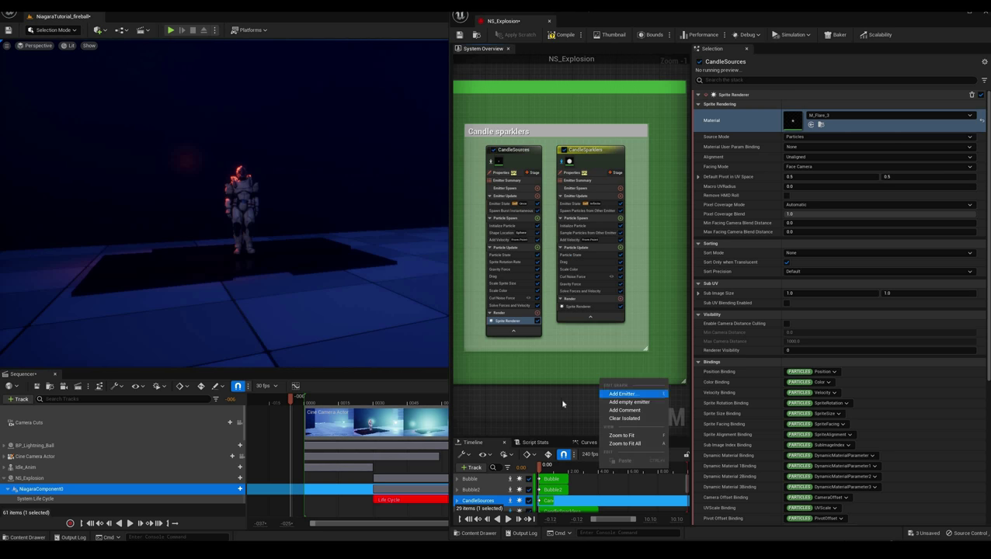
pyautogui.rightClick(562, 401)
pyautogui.moveTo(570, 400); pyautogui.dragTo(560, 398, button='right')
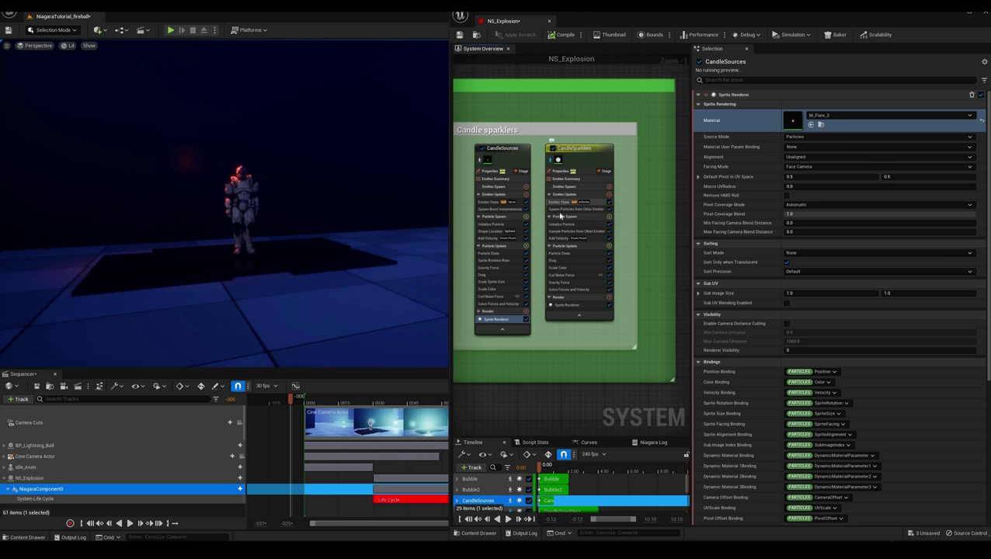
# Inspect how CandleSparklers spawns particles from the other emitter, including its Initialize Particle, particle sampling and Add Velocity settings.
pyautogui.click(562, 203)
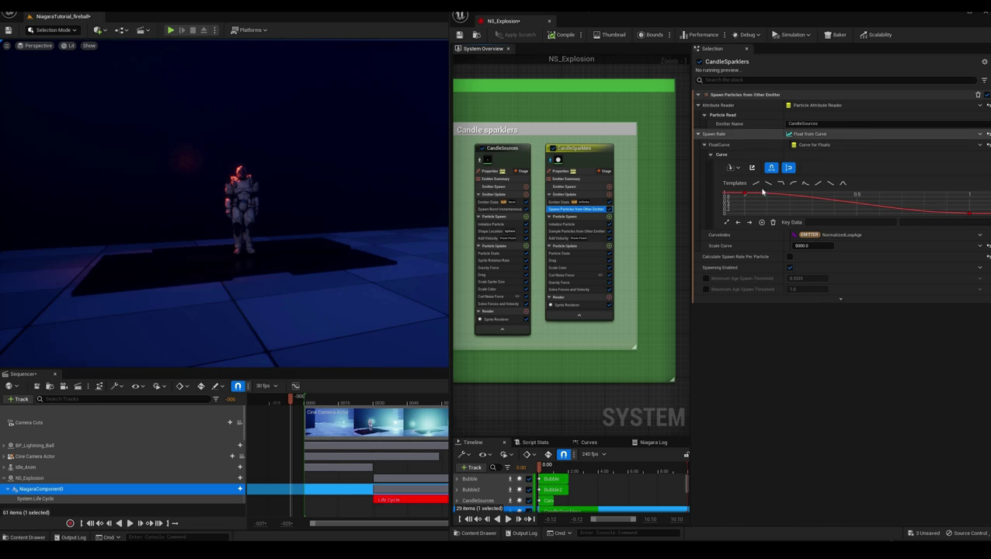
pyautogui.click(580, 224)
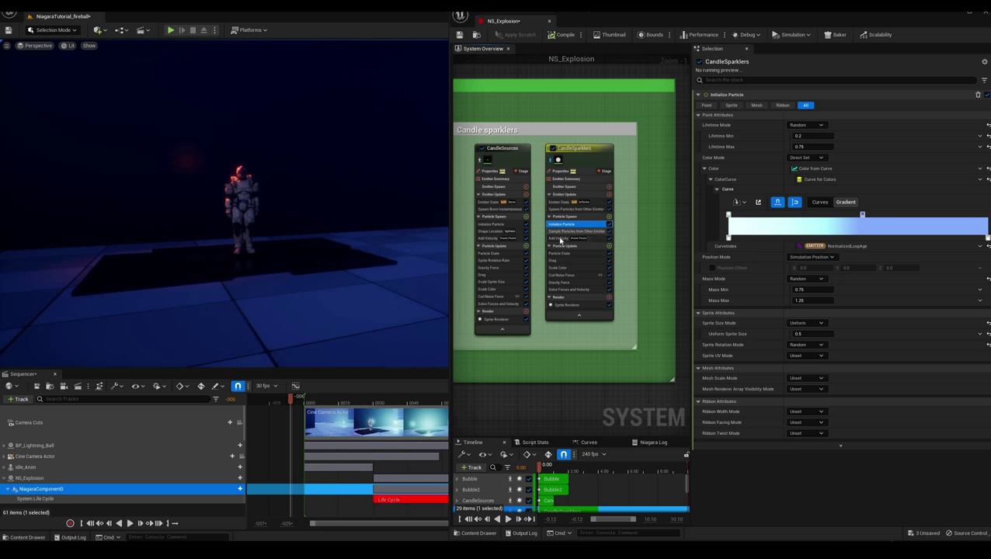
pyautogui.click(562, 232)
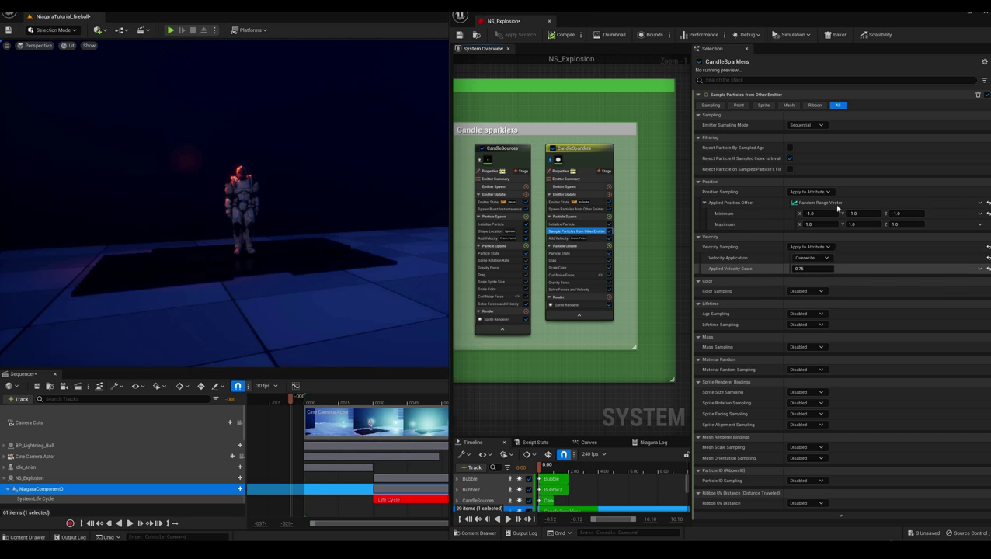
pyautogui.click(563, 238)
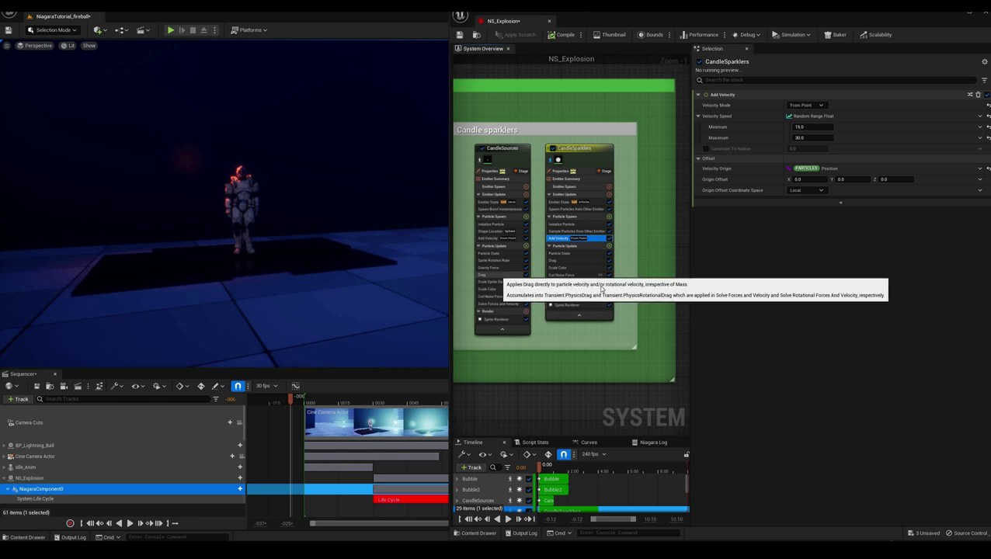
# Inspect the CandleSparklers emitter's Particle State, Drag, Scale Color, Curl Noise Force, Gravity Force and Sprite Renderer settings.
pyautogui.click(576, 256)
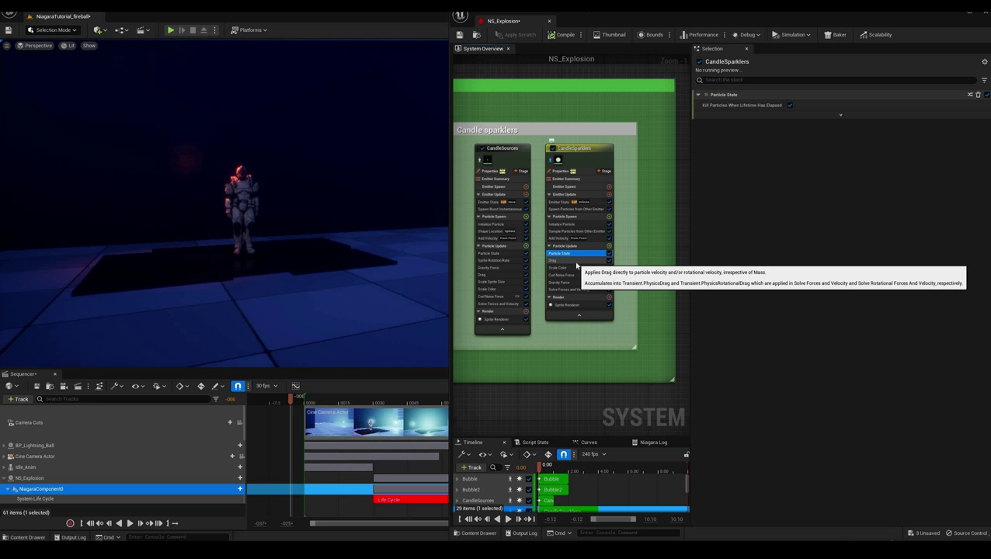
pyautogui.click(577, 261)
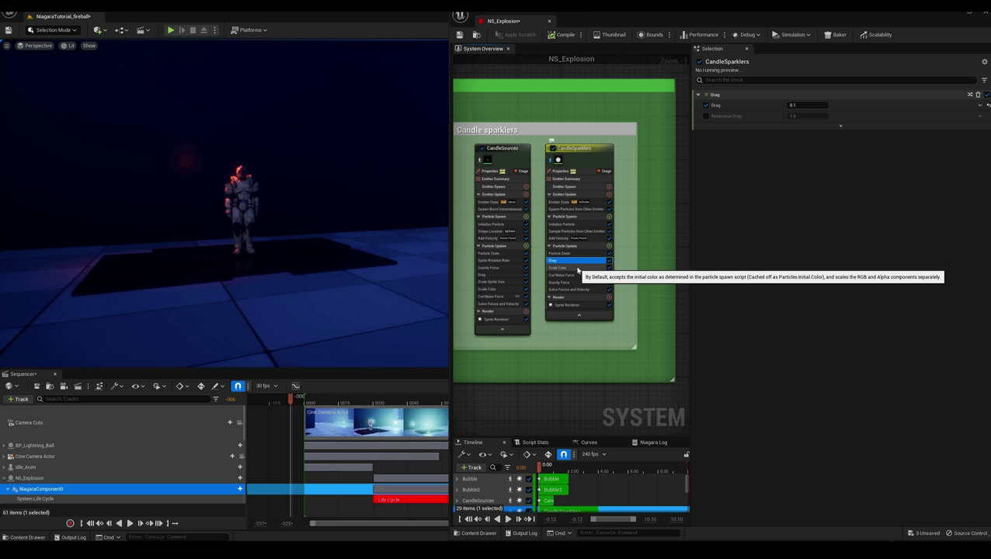
pyautogui.click(580, 269)
pyautogui.click(584, 276)
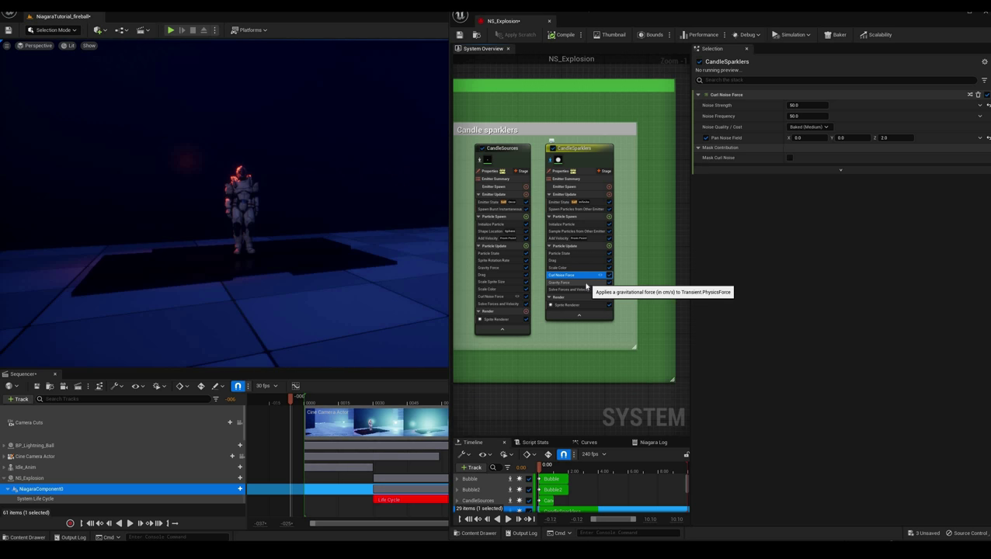
pyautogui.click(586, 282)
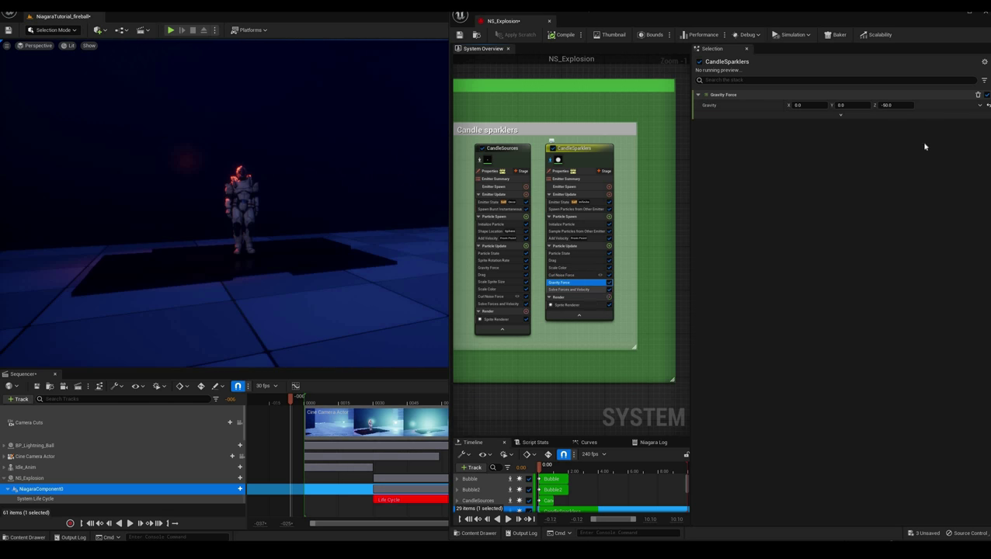
pyautogui.click(574, 304)
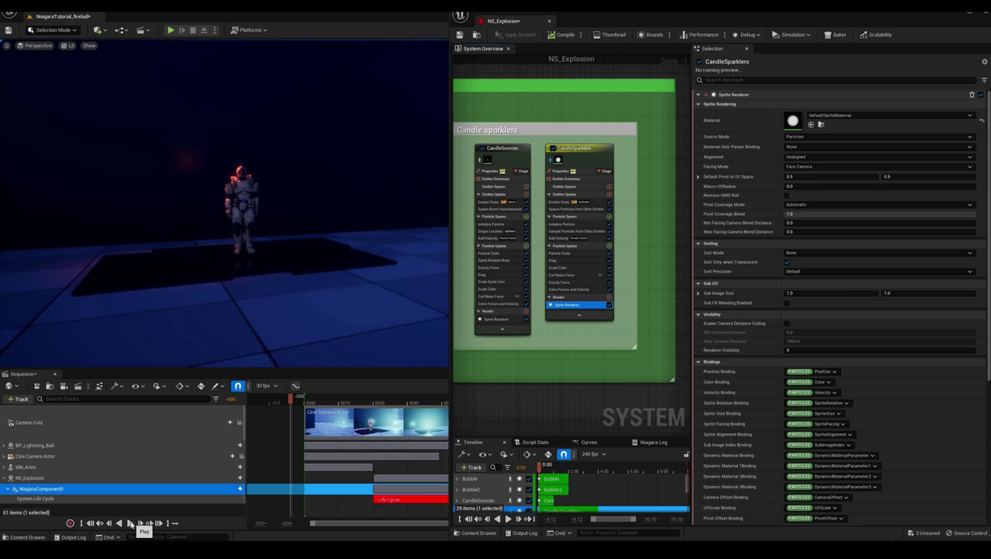
# Play the sequence to preview the explosion with both candle emitters enabled, and rewind the playhead to before the first frame.
pyautogui.click(131, 523)
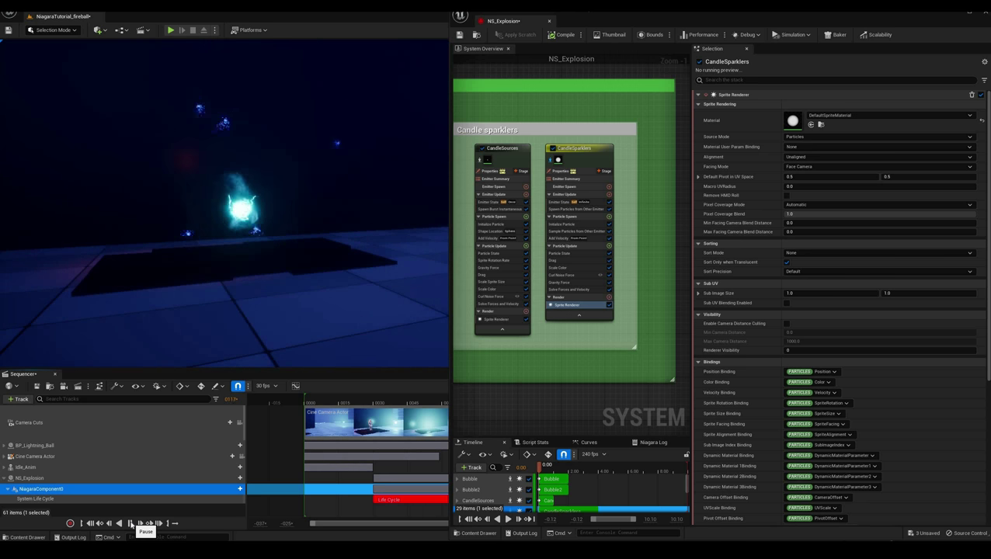
pyautogui.click(130, 525)
pyautogui.click(131, 523)
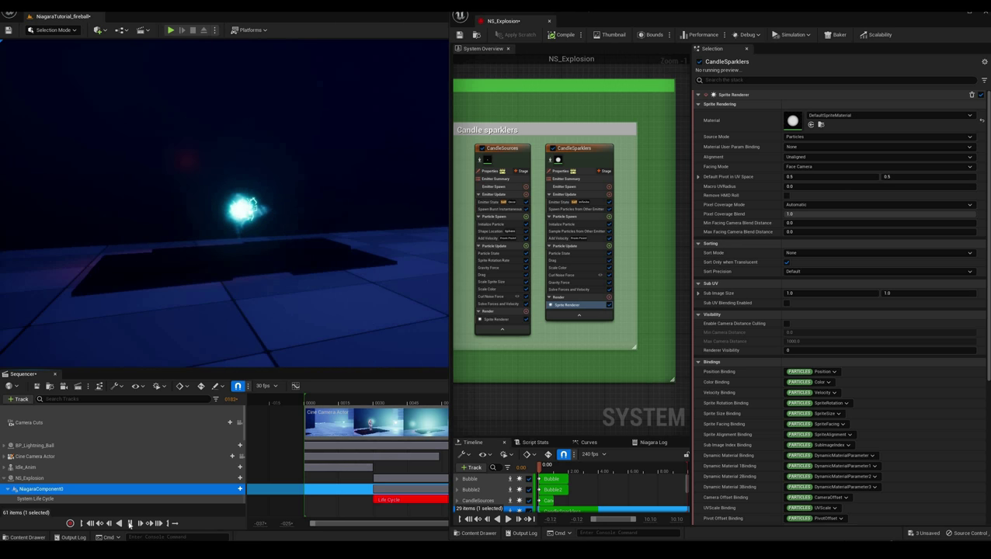
pyautogui.click(290, 401)
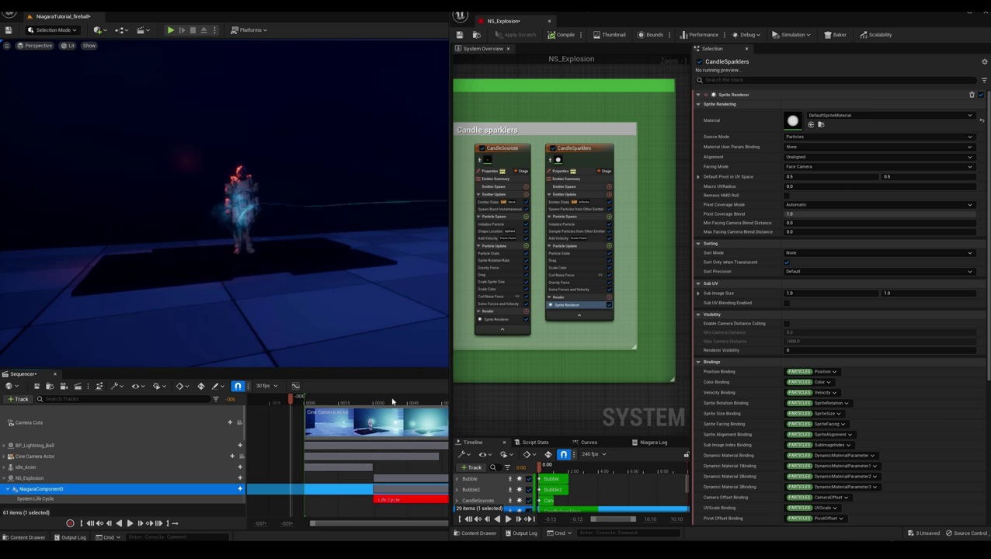
# Enable the Decal1 emitter in the Decals group of the mesh emitters and rewind the sequence playhead to frame -009.
pyautogui.moveTo(536, 315); pyautogui.dragTo(490, 397, button='right')
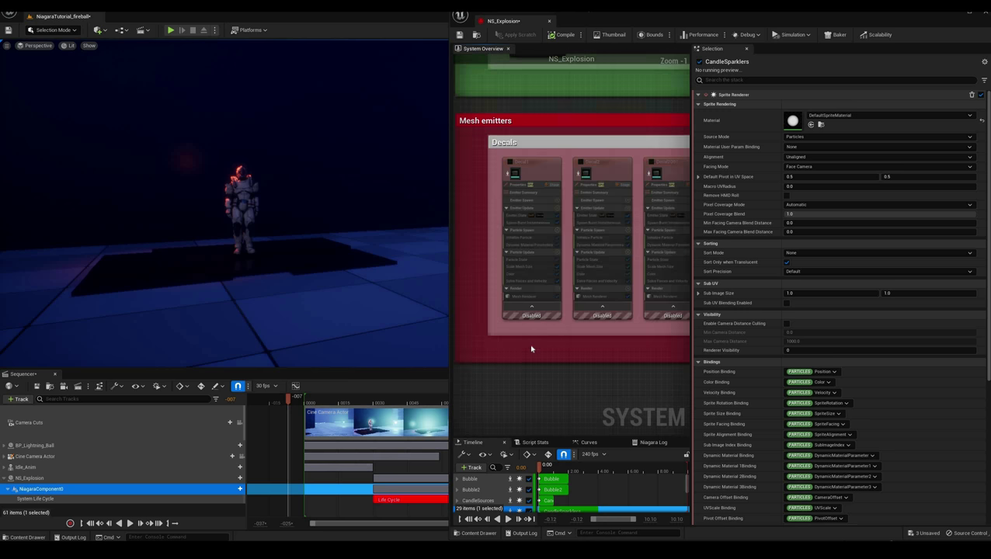
pyautogui.scroll(1, 530, 347)
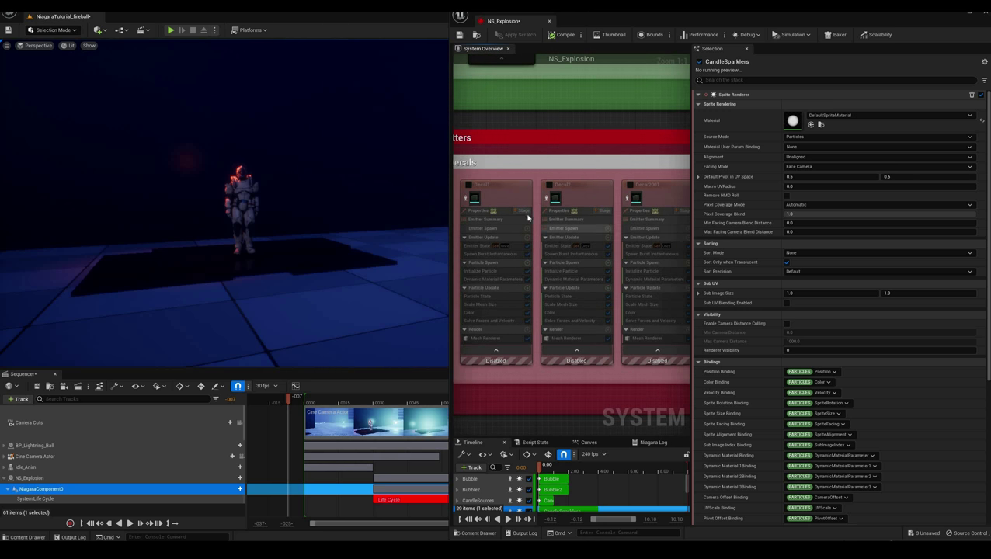
pyautogui.click(563, 228)
pyautogui.moveTo(550, 421)
pyautogui.mouseDown(button='right')
pyautogui.moveTo(484, 424)
pyautogui.moveTo(563, 420)
pyautogui.mouseUp(button='right')
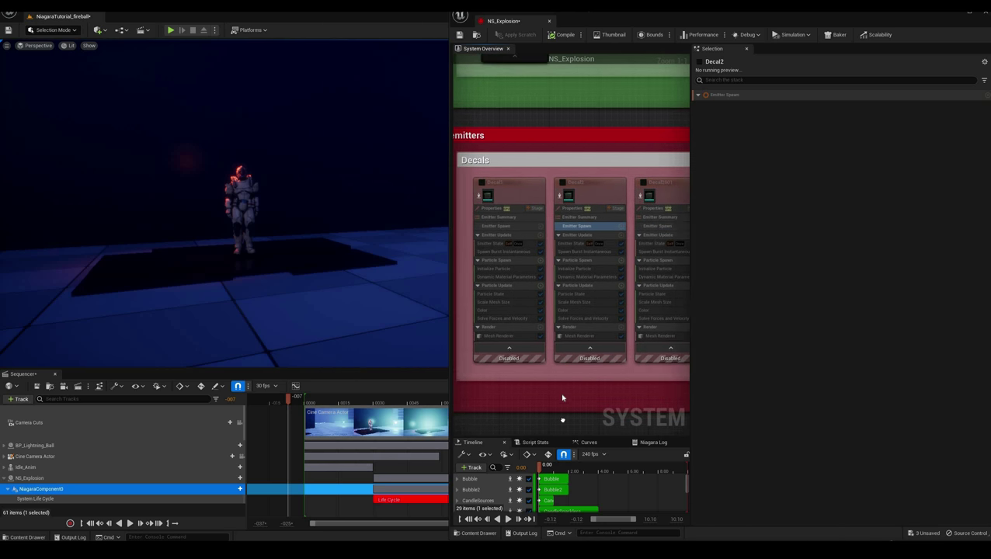
pyautogui.click(480, 199)
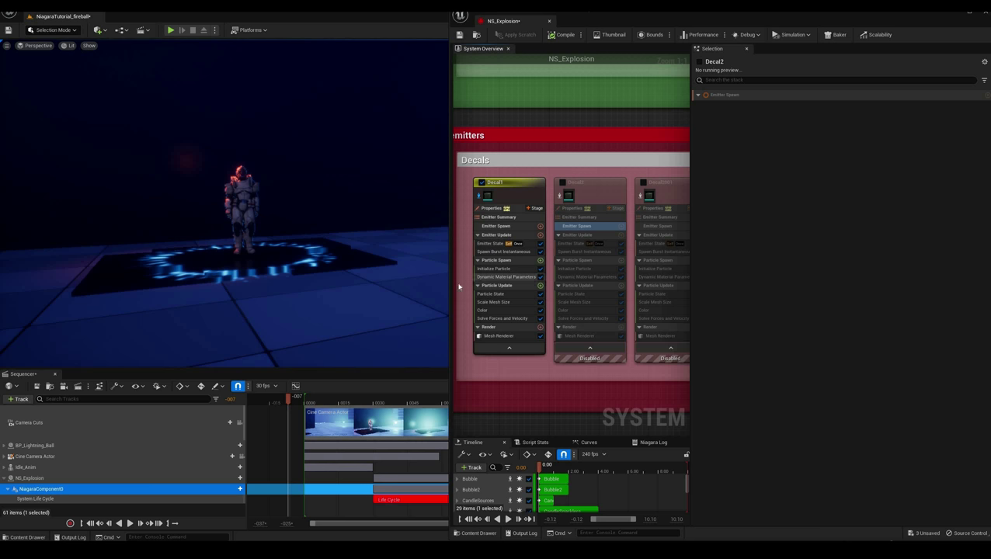
pyautogui.moveTo(292, 402); pyautogui.dragTo(284, 402)
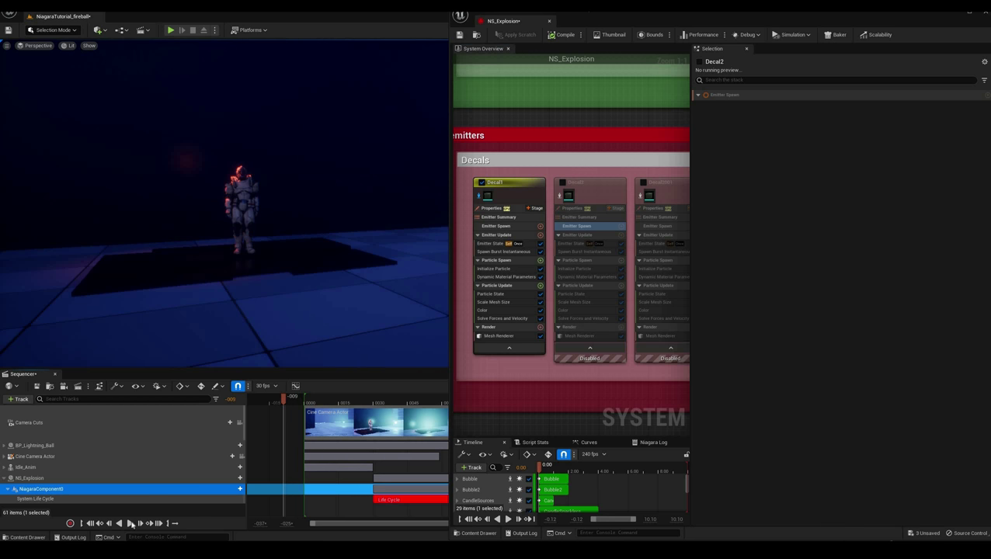
# Play the sequence to preview the explosion with the Decal1 emitter enabled.
pyautogui.click(129, 524)
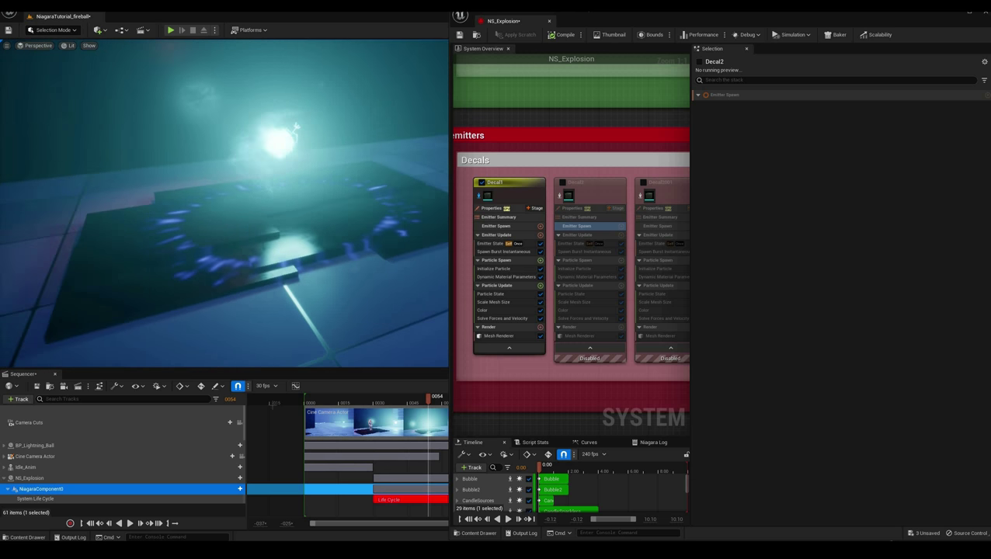
pyautogui.click(130, 524)
pyautogui.click(131, 523)
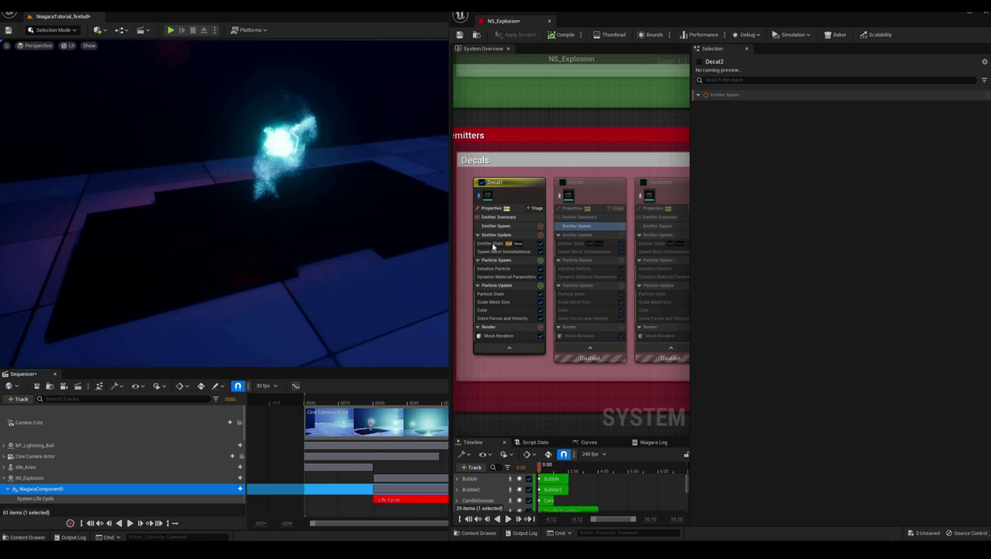
# Inspect Decal1's Emitter State, Spawn Burst Instantaneous, Initialize Particle mesh scale, Dynamic Material Parameters, Scale Mesh Size curve and Color modules.
pyautogui.click(491, 244)
pyautogui.click(497, 252)
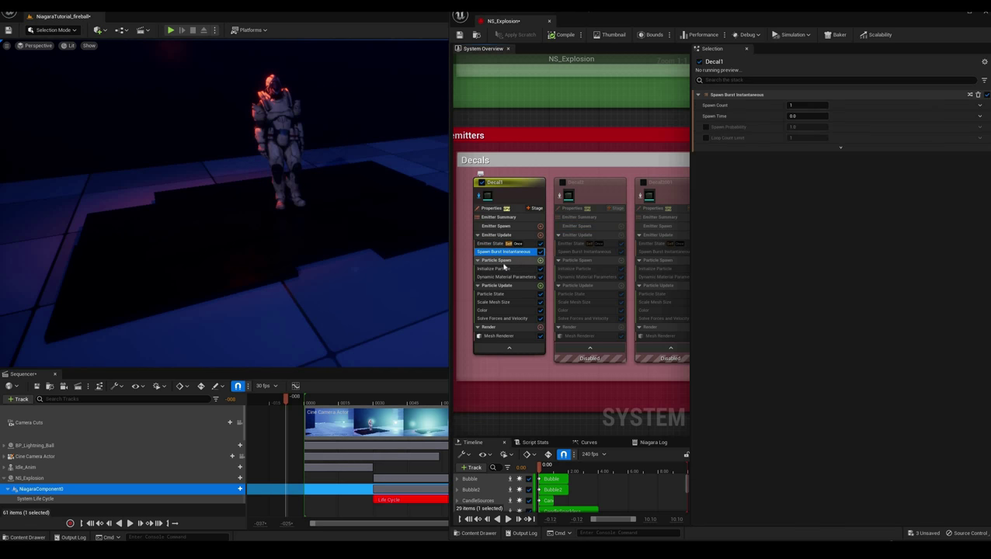
pyautogui.click(501, 268)
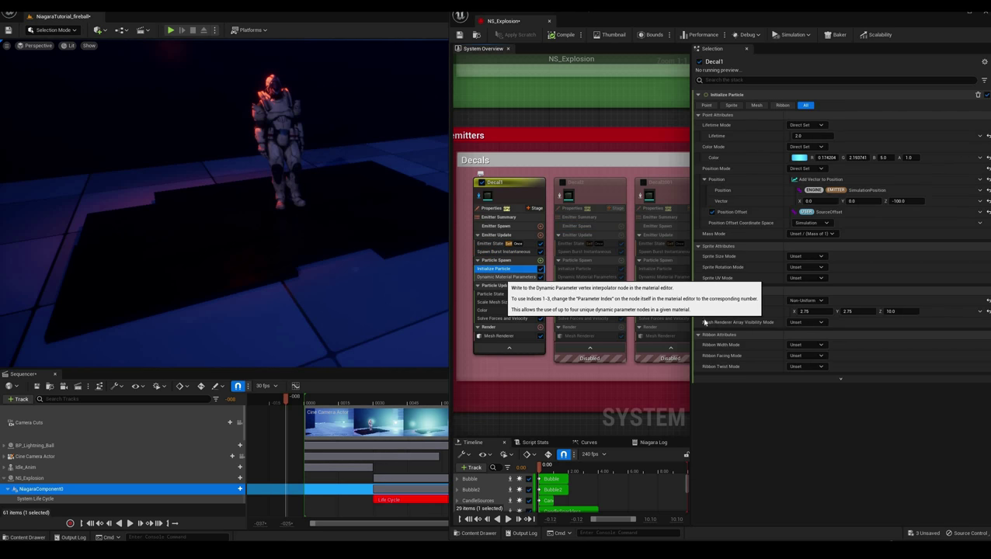
pyautogui.click(808, 322)
pyautogui.click(859, 311)
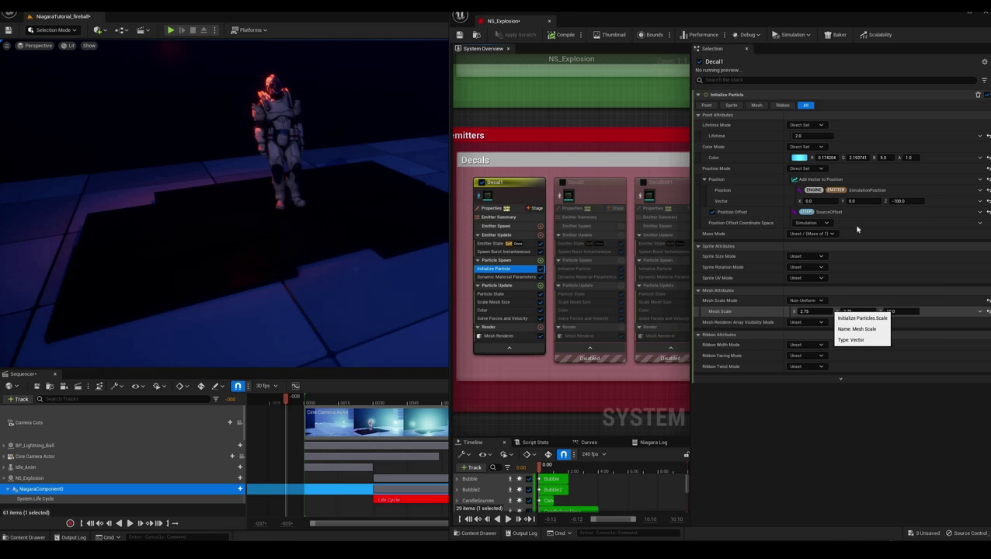
pyautogui.click(507, 277)
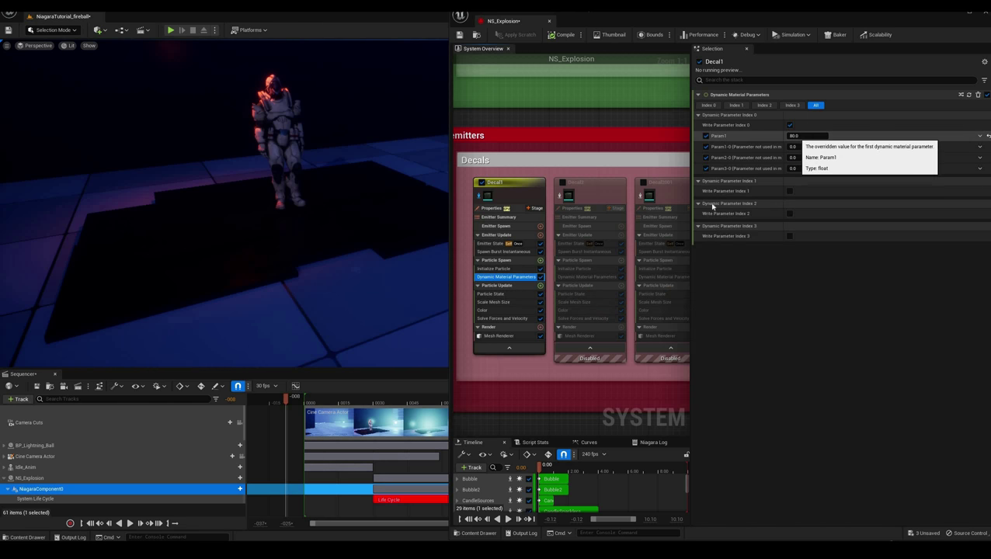
pyautogui.click(519, 295)
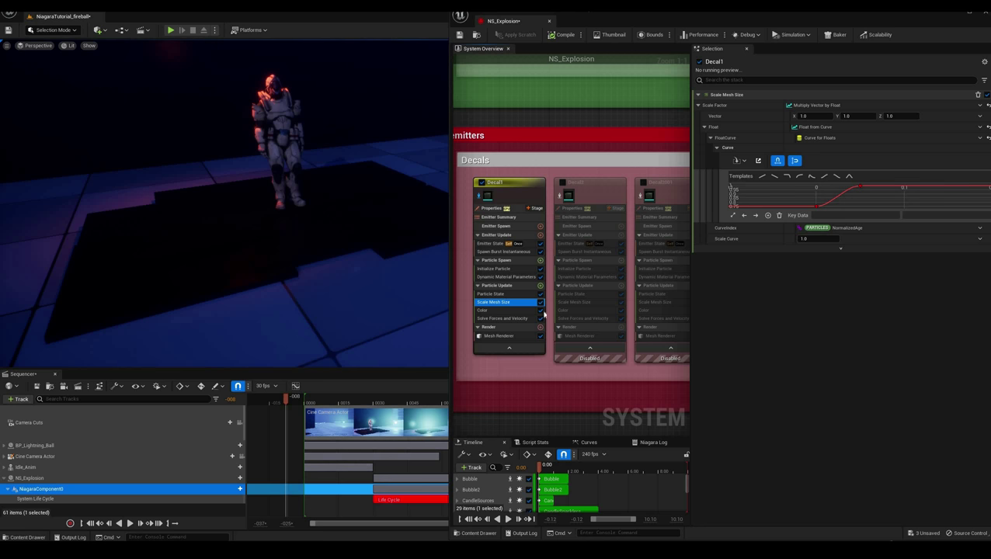
pyautogui.click(531, 311)
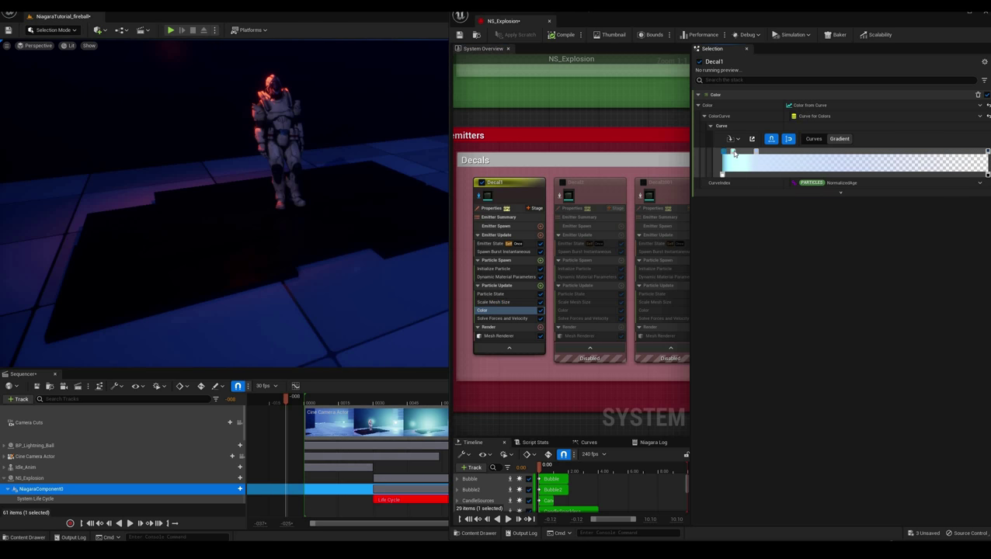
# Check the color keys along Decal1's Color from Curve gradient one after another, leaving each unchanged.
pyautogui.doubleClick(733, 153)
pyautogui.click(658, 282)
pyautogui.doubleClick(755, 152)
pyautogui.click(657, 281)
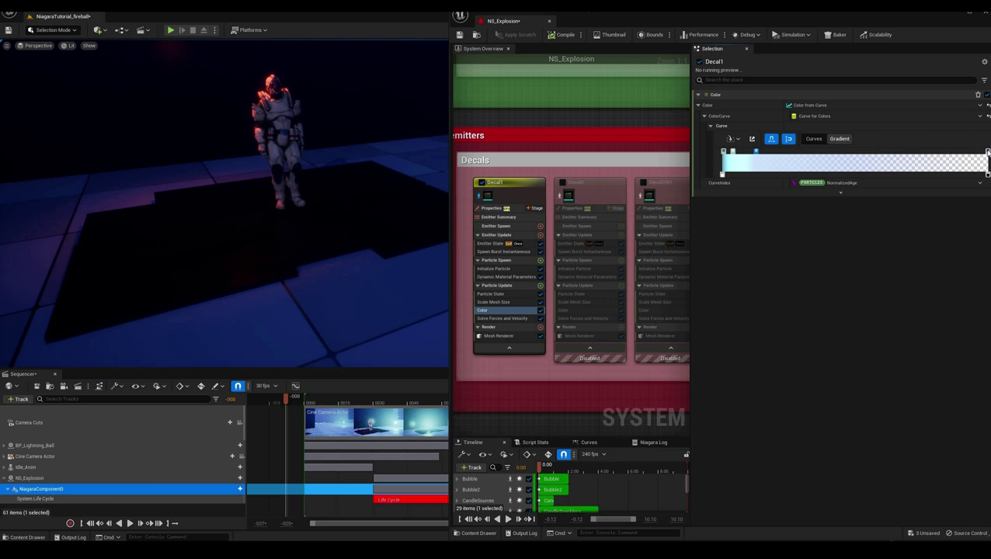
pyautogui.doubleClick(987, 152)
pyautogui.click(657, 281)
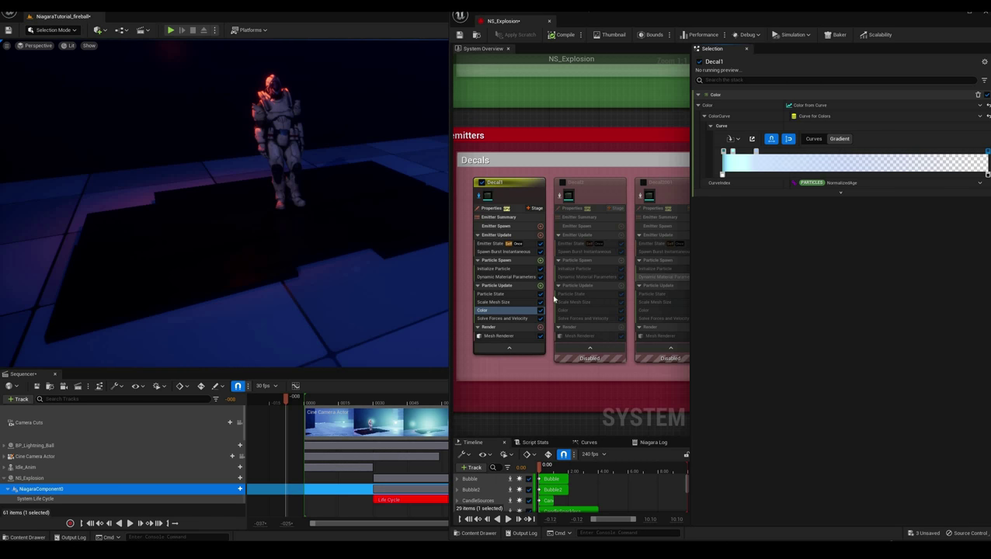
# Replay the sequence to watch how the Decal1 color fades, and rewind the playhead to before the first frame.
pyautogui.click(130, 523)
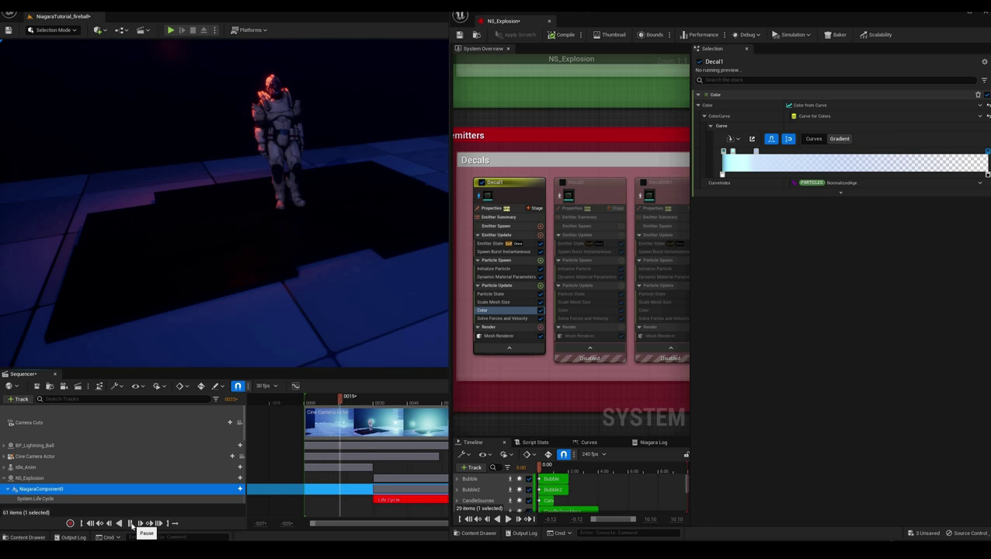
pyautogui.click(289, 402)
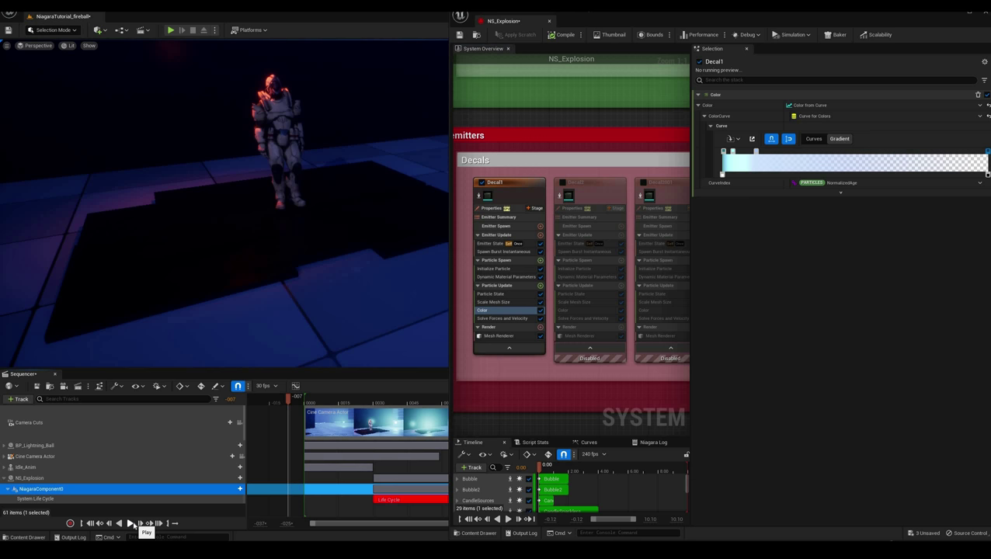
pyautogui.click(131, 524)
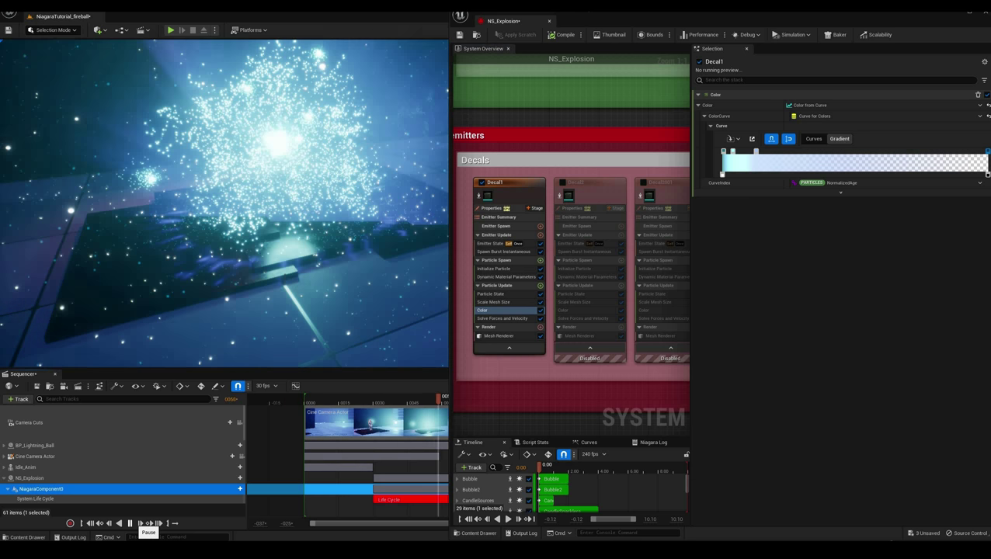
pyautogui.click(292, 403)
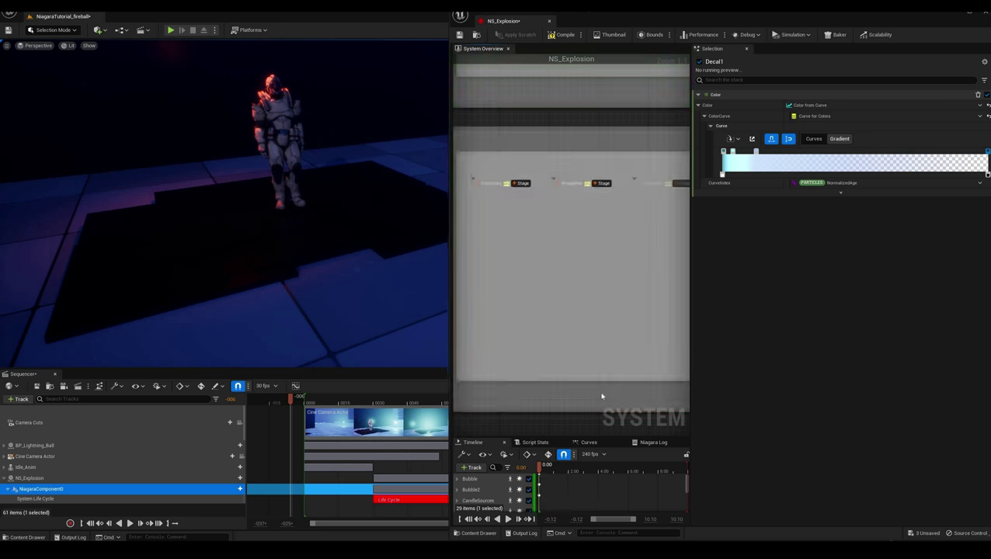
# Enable the Decal2 emitter, and review Decal1's Mesh Renderer and Decal2's Emitter State settings.
pyautogui.moveTo(600, 394); pyautogui.dragTo(588, 397, button='right')
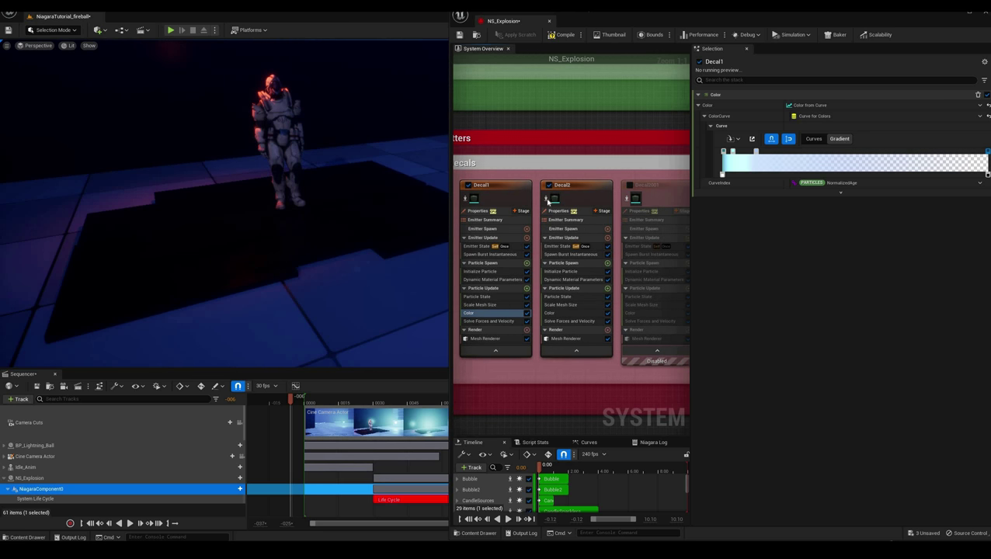
pyautogui.click(547, 200)
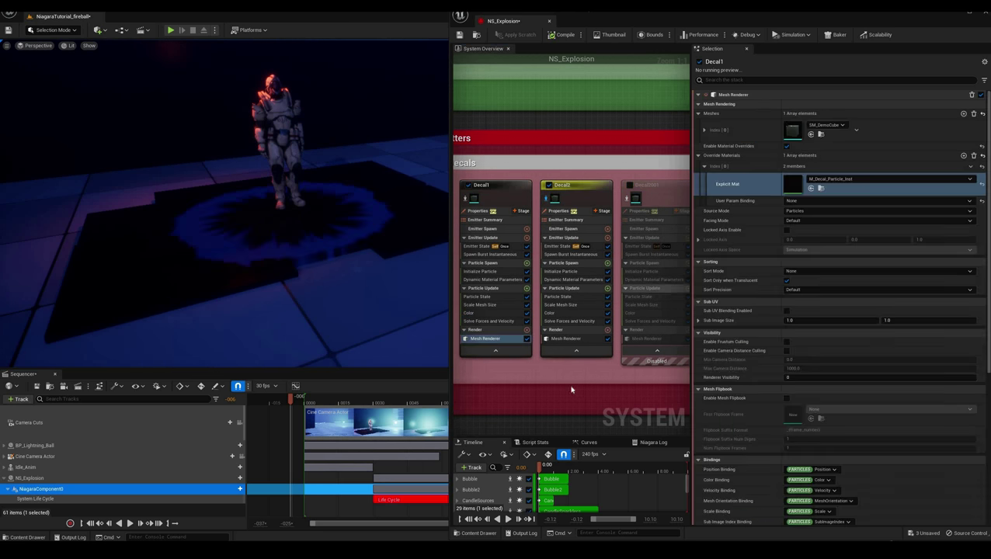
pyautogui.click(561, 246)
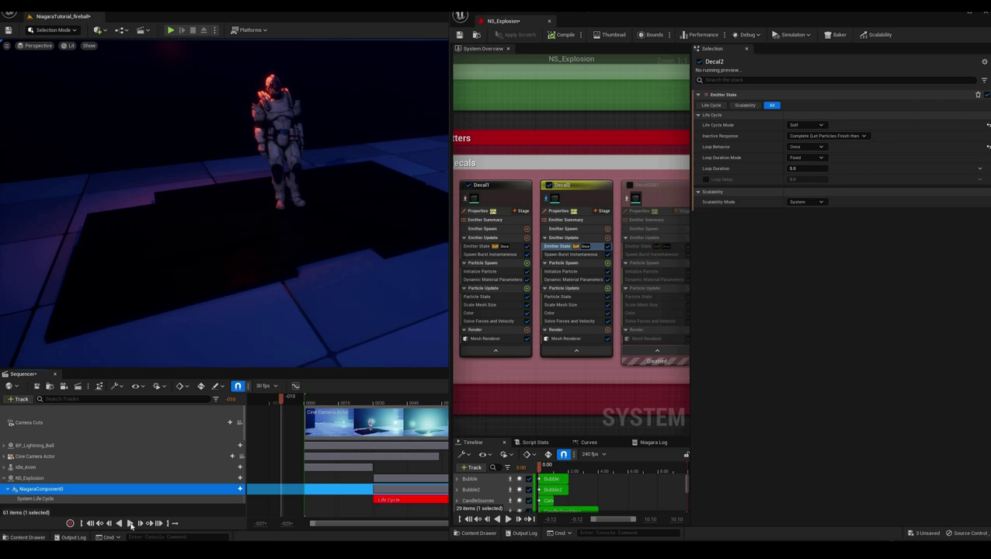
# Play the sequence to preview the explosion with Decal1 and Decal2 enabled, and rewind to before the first frame.
pyautogui.click(130, 523)
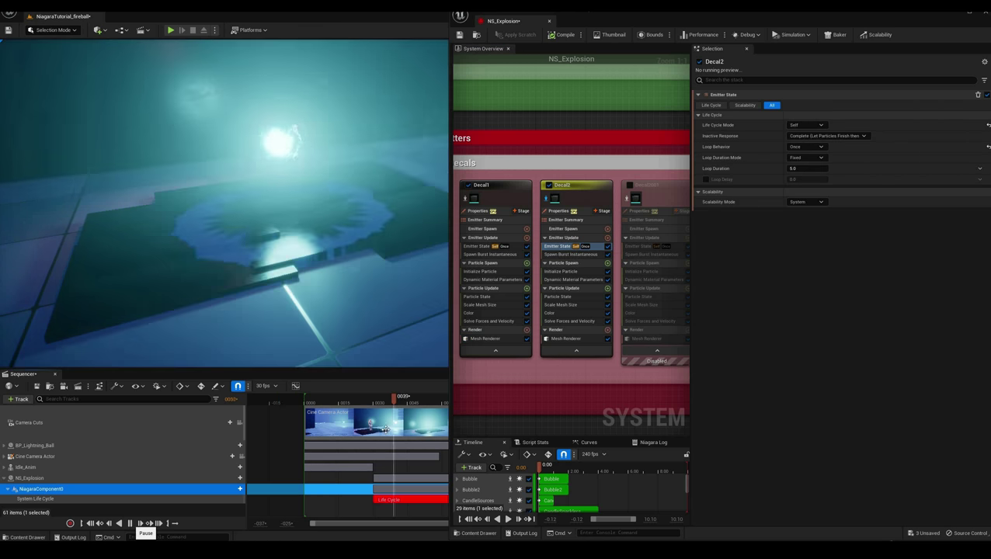
pyautogui.moveTo(373, 405); pyautogui.dragTo(289, 407)
pyautogui.click(289, 404)
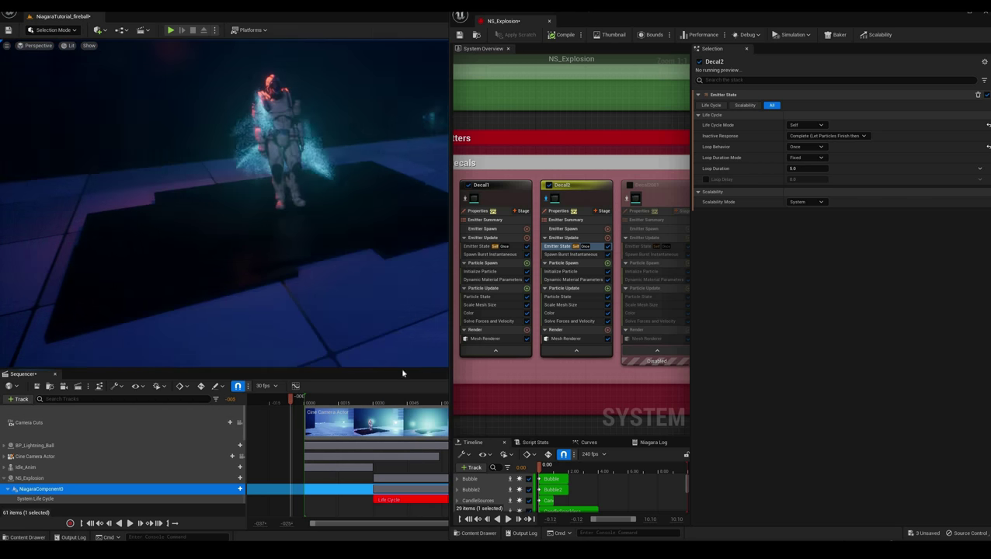
# Inspect Decal2's particle spawn, update and Mesh Renderer settings, comparing its Color gradient with Decal1's.
pyautogui.click(563, 271)
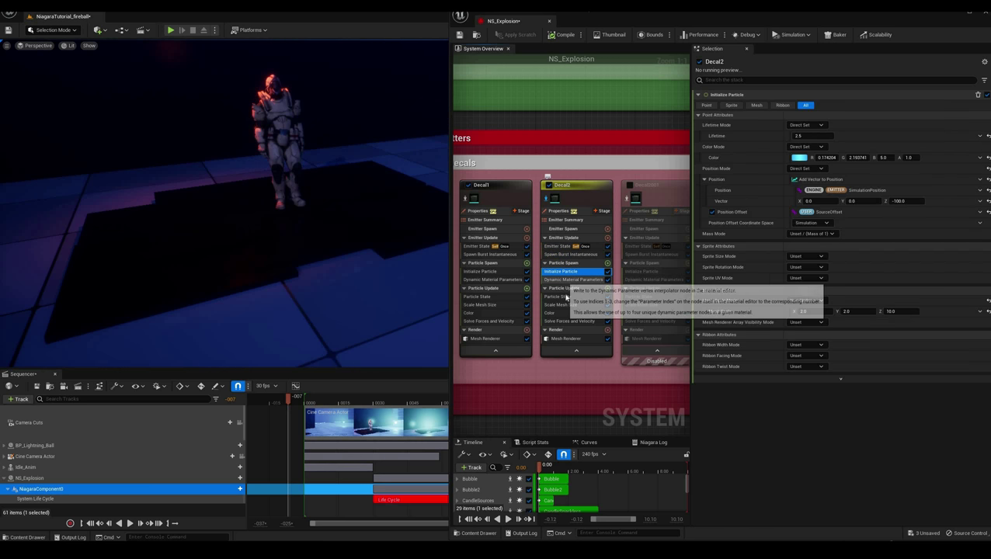
pyautogui.click(573, 280)
pyautogui.click(561, 313)
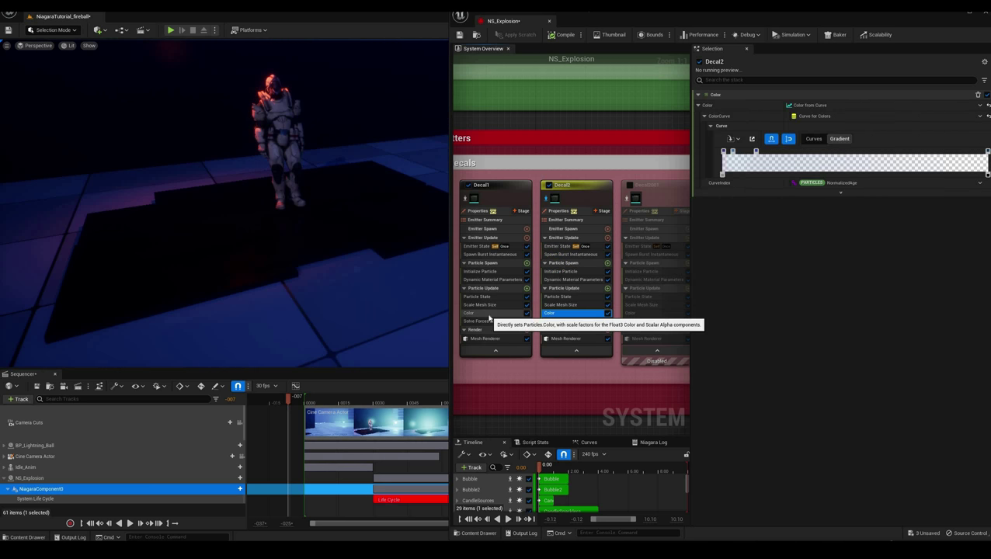
pyautogui.click(489, 314)
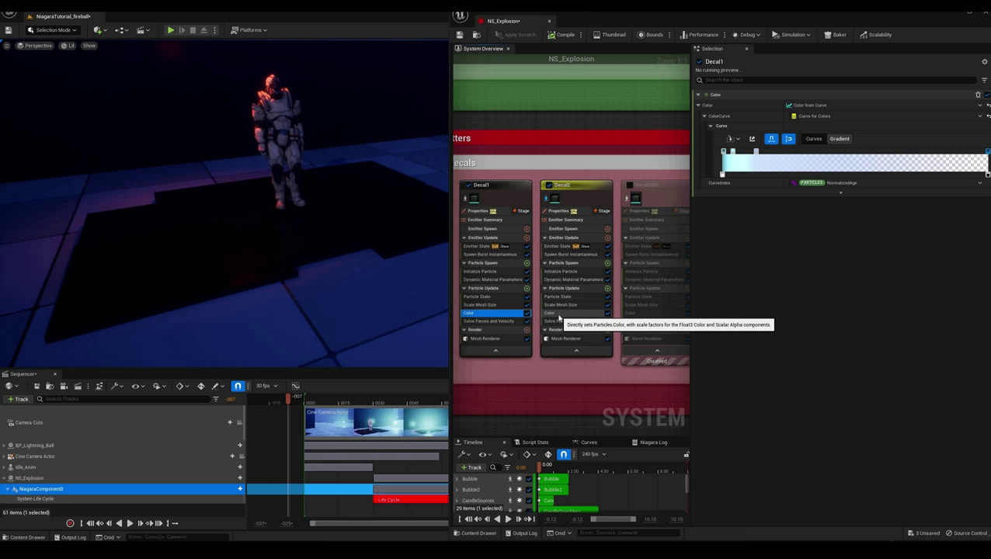
pyautogui.click(567, 310)
pyautogui.click(571, 297)
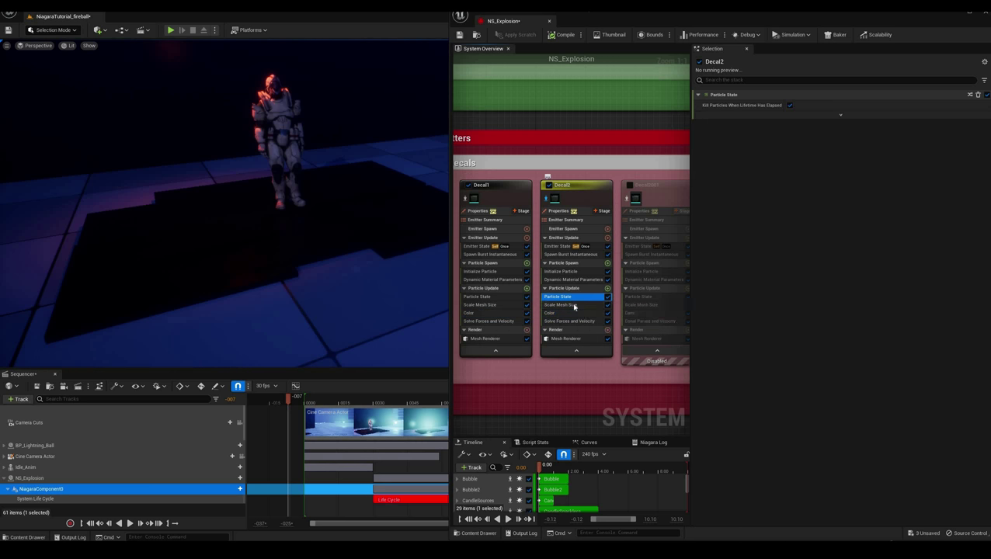
pyautogui.click(575, 306)
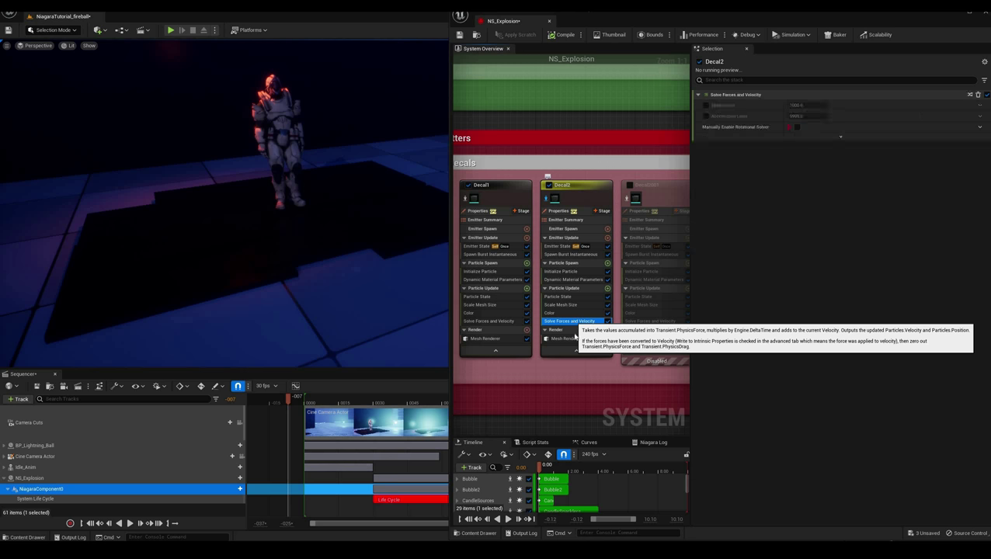
pyautogui.click(566, 339)
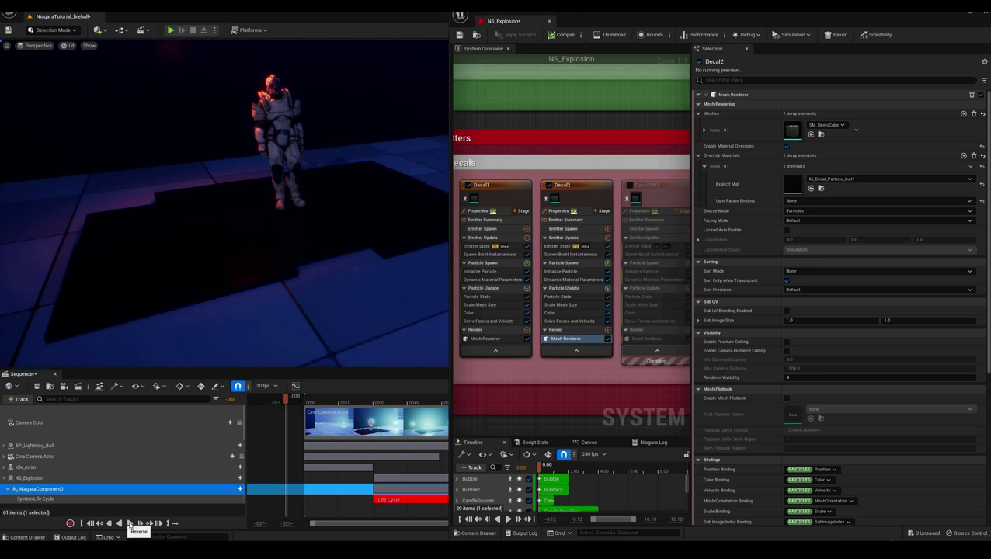
# Play the sequence to check the Decal2 effect in the explosion, pause it, and move the playhead back to frame 0016.
pyautogui.click(131, 524)
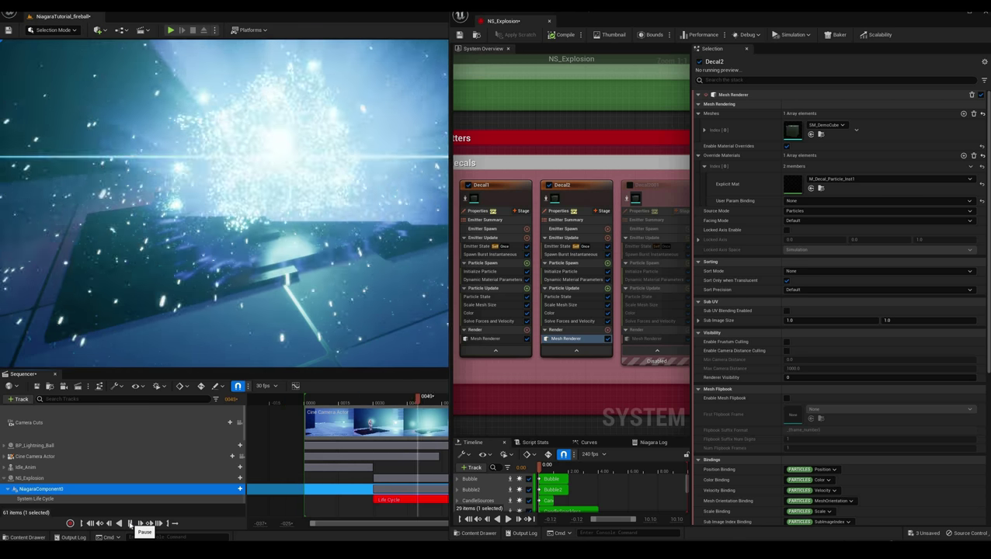
pyautogui.click(130, 524)
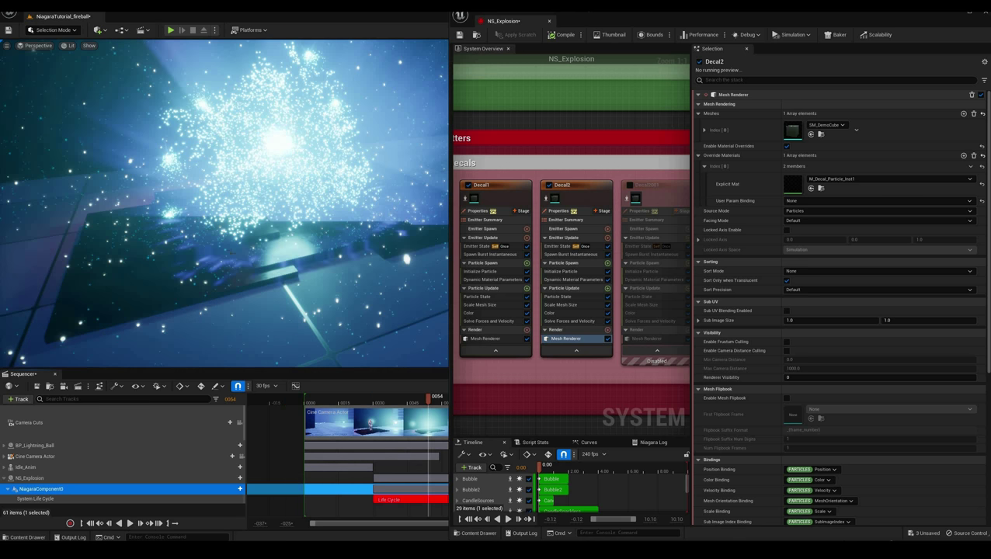
pyautogui.click(343, 401)
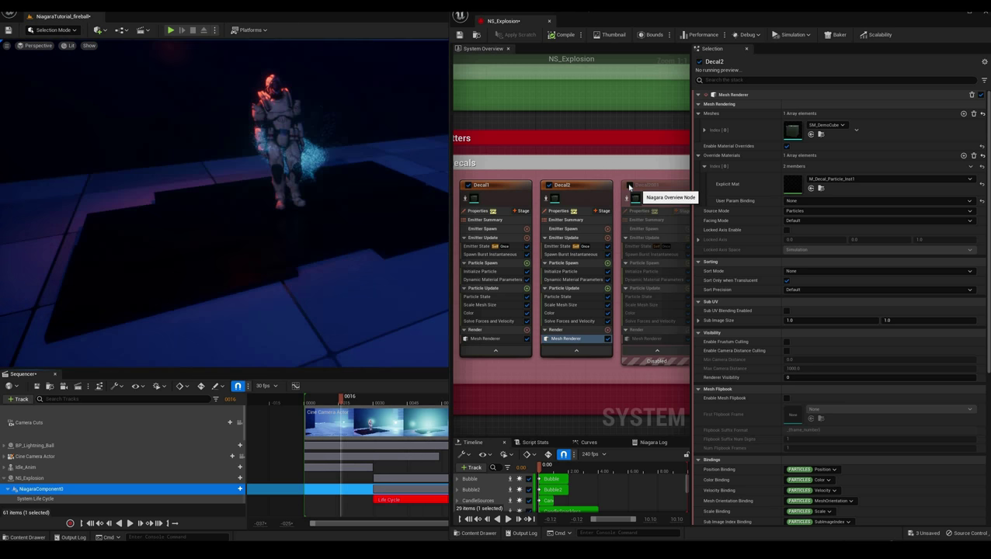
# Enable the Decal2001 emitter and play the sequence from before the first frame to preview it.
pyautogui.click(628, 185)
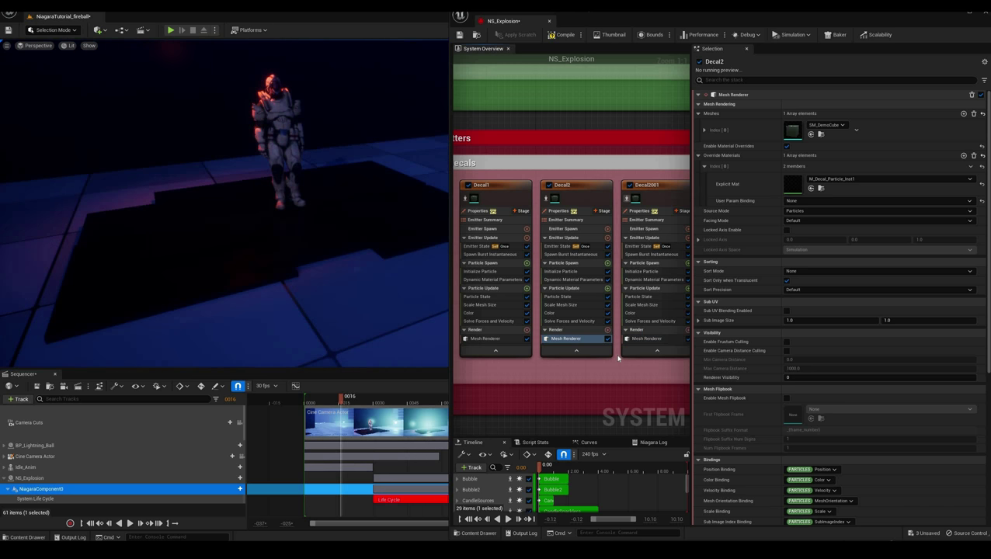
pyautogui.moveTo(603, 402); pyautogui.dragTo(518, 403, button='right')
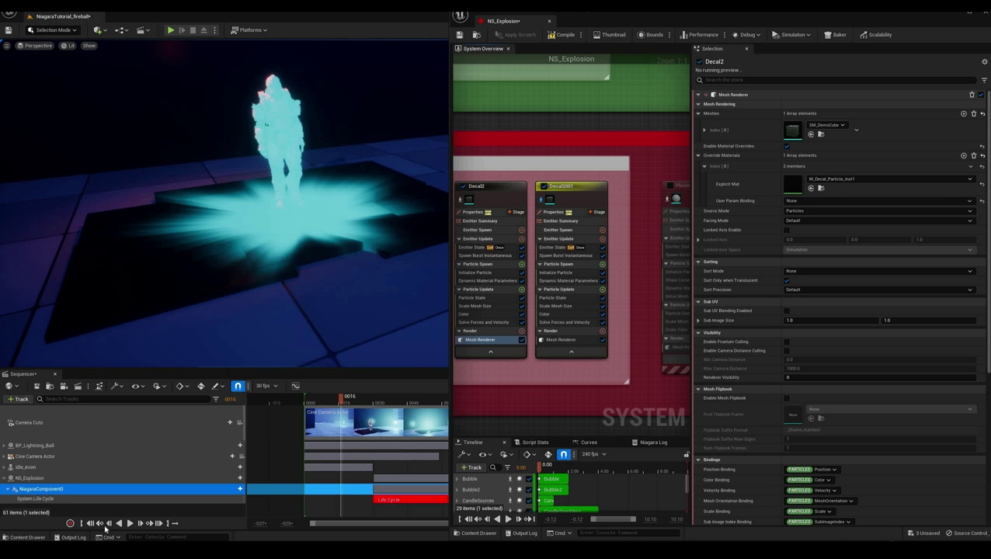
pyautogui.click(292, 403)
pyautogui.click(130, 525)
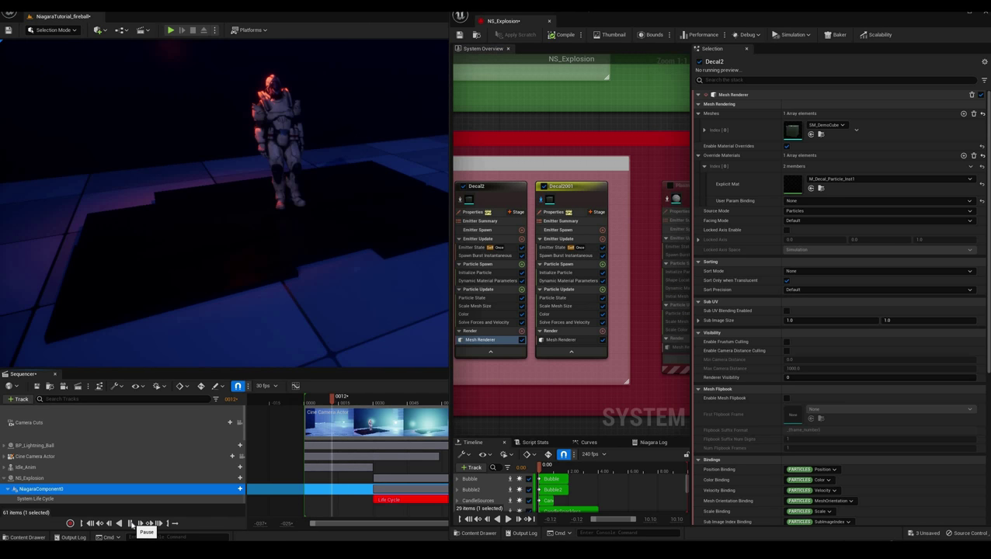
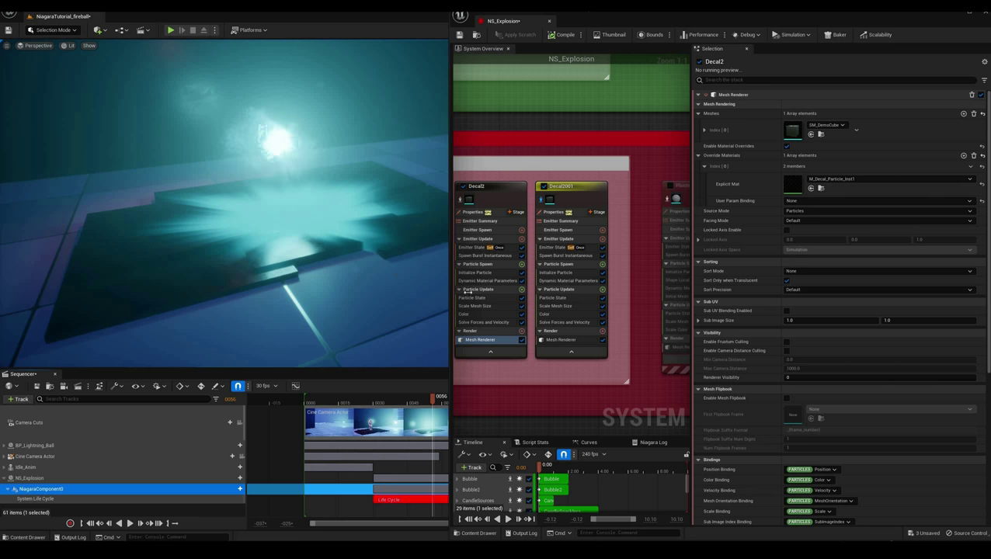
# Review Decal2001's Mesh Renderer and emitter settings, and enter 175 for Param1 in its Dynamic Material Parameters.
pyautogui.click(562, 340)
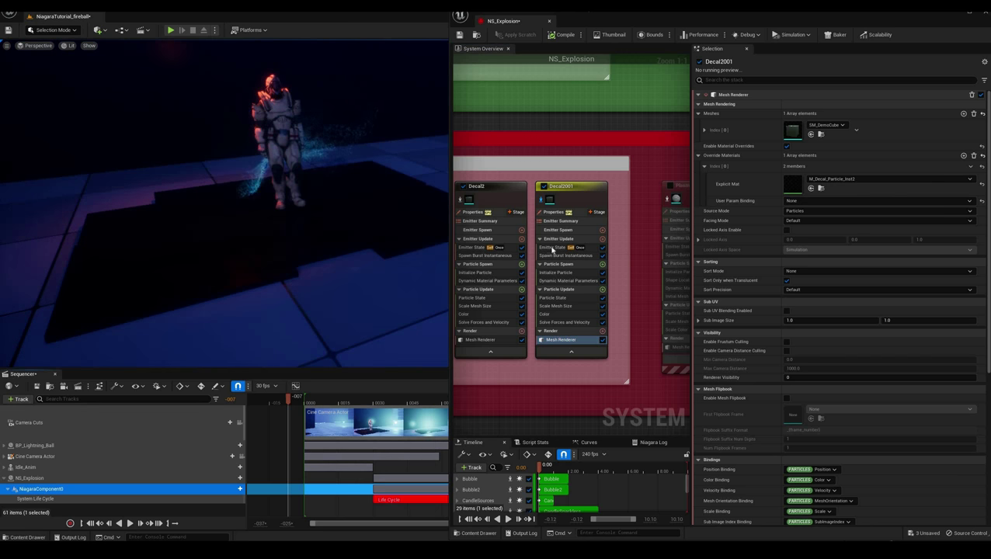
pyautogui.click(555, 252)
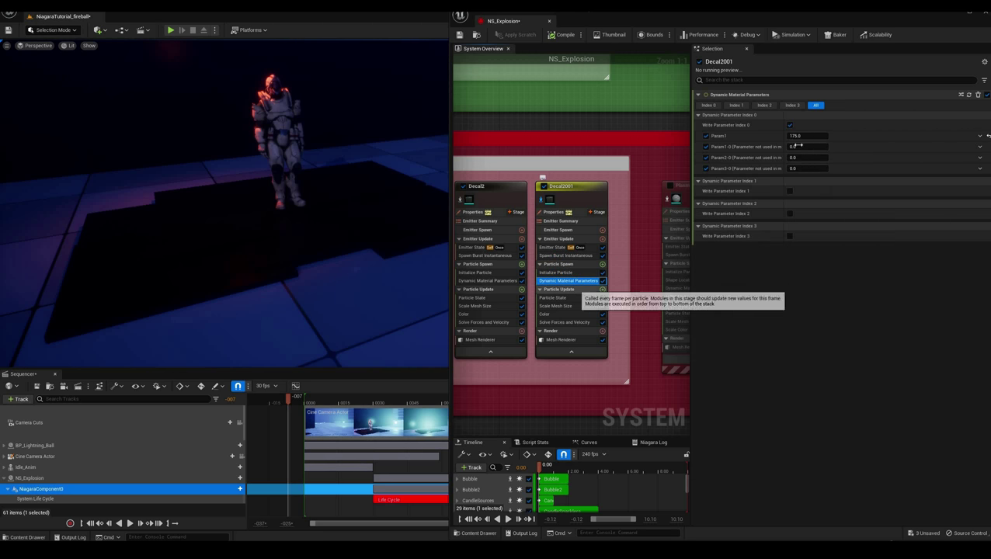
pyautogui.click(795, 136)
pyautogui.write('175')
pyautogui.press('Return')
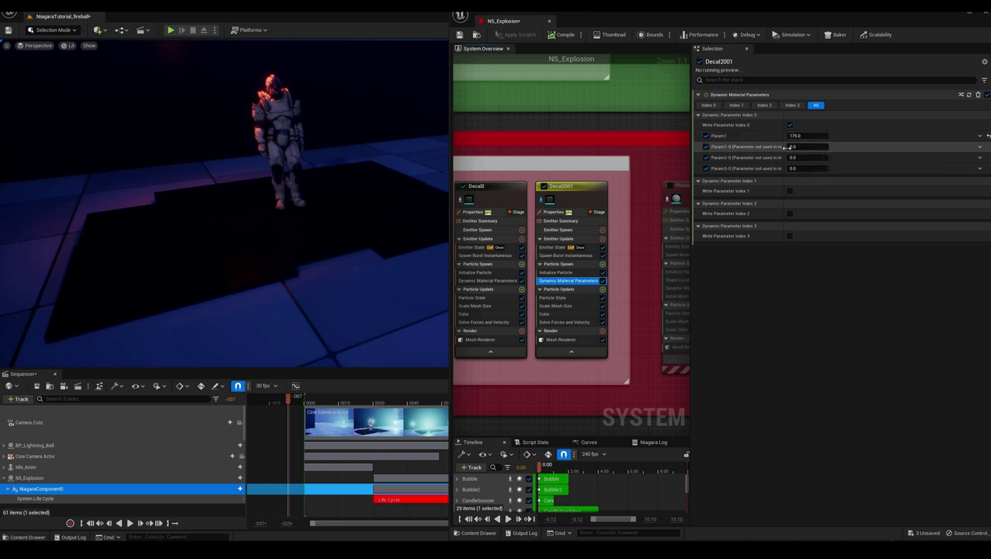
# Inspect Decal2001's Particle State, Scale Mesh Size, Color, Solve Forces and Velocity, and Mesh Renderer settings.
pyautogui.click(575, 297)
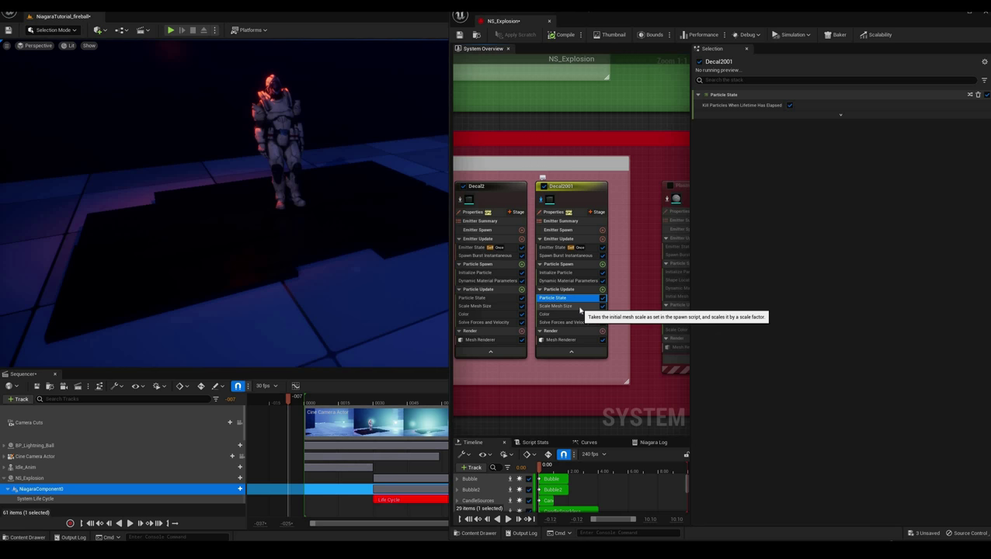
pyautogui.click(578, 307)
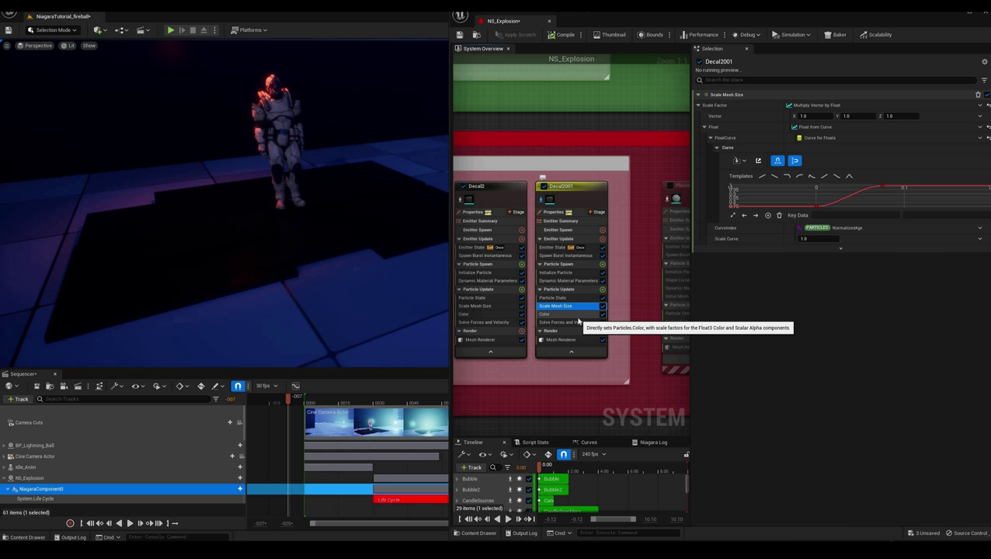
pyautogui.click(578, 314)
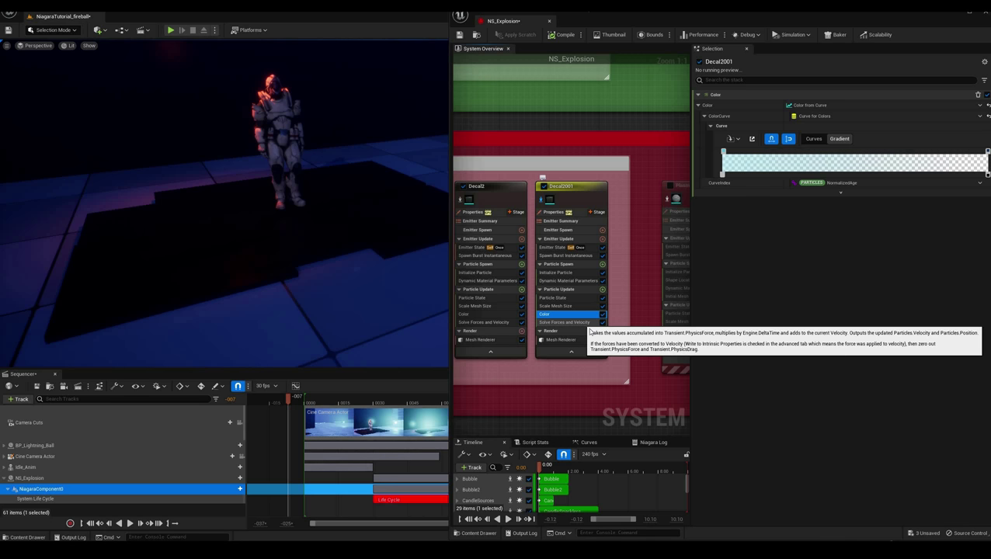
pyautogui.click(588, 323)
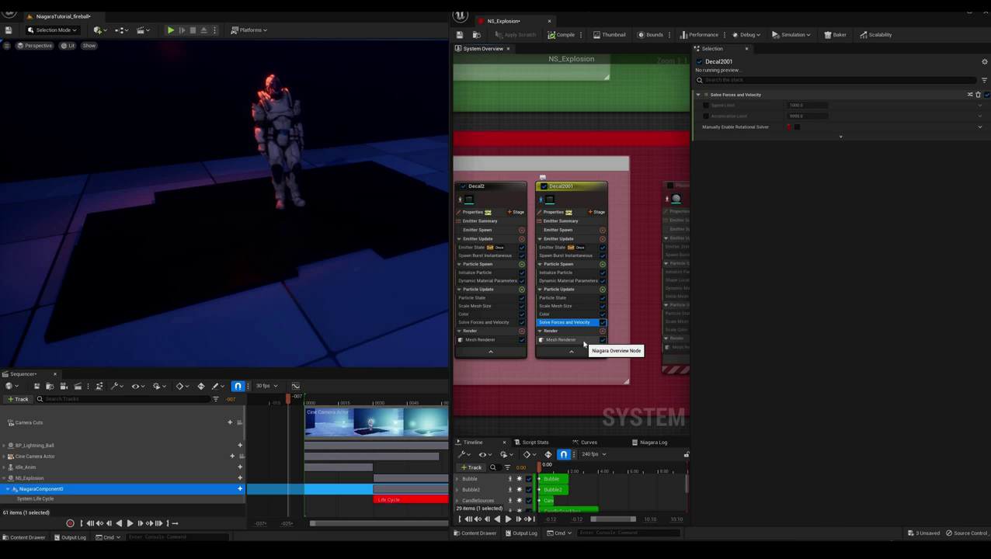
pyautogui.click(578, 339)
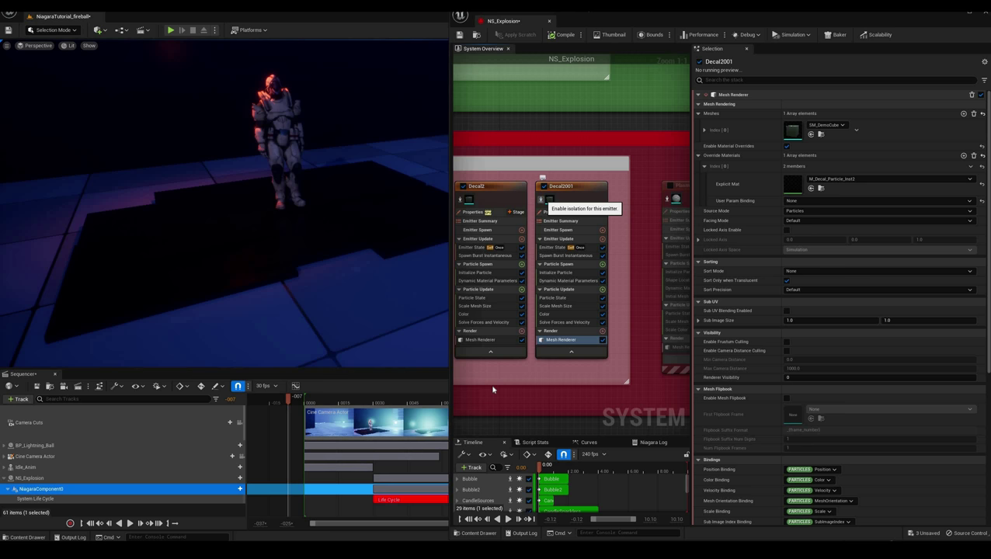
# Play the sequence twice from before the first frame, pausing to check the combined effect of the three decals on the floor.
pyautogui.moveTo(574, 394); pyautogui.dragTo(689, 383, button='right')
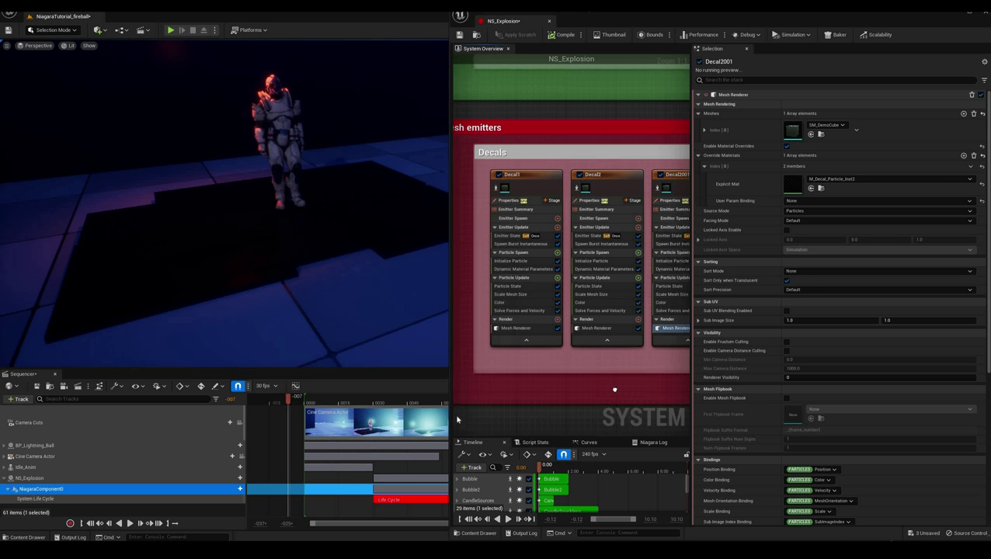
pyautogui.click(129, 523)
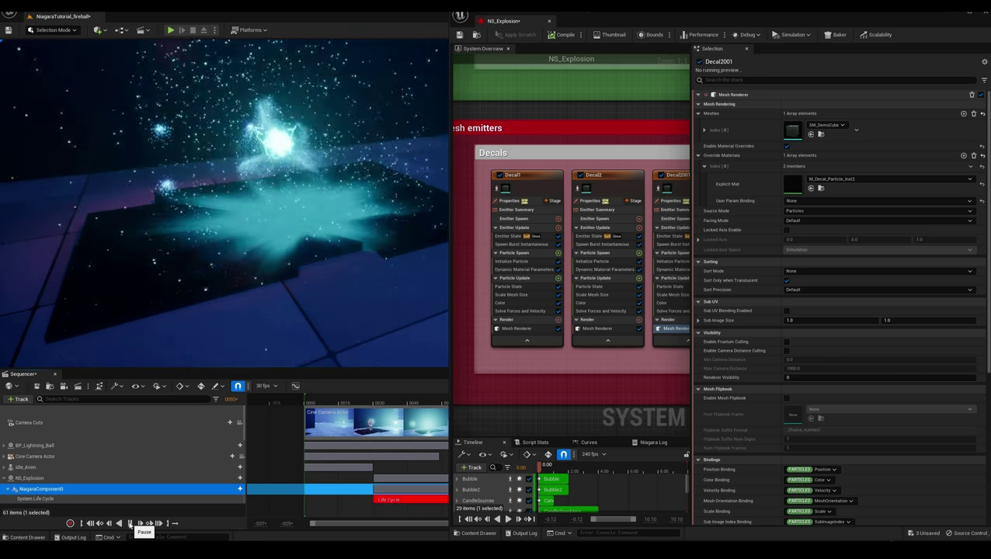
pyautogui.click(130, 524)
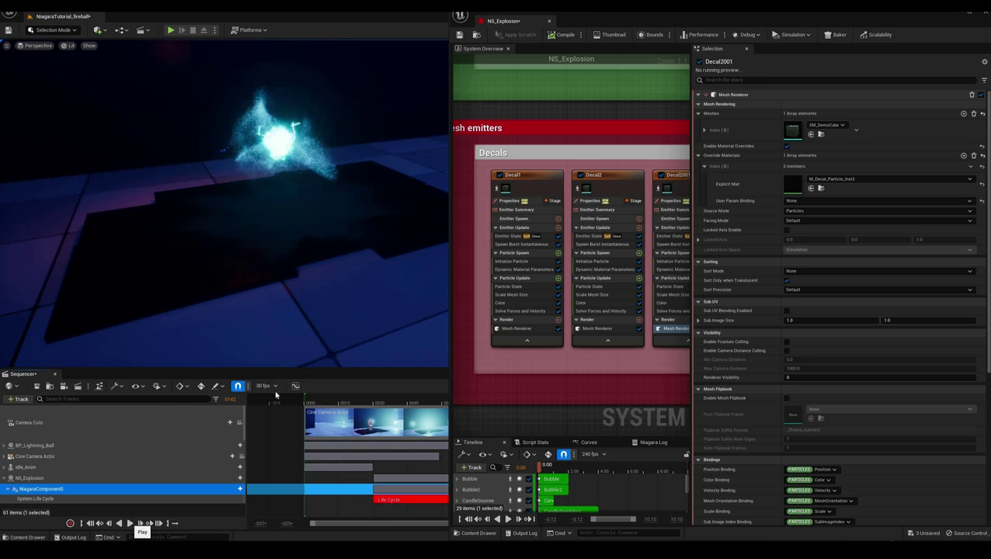
pyautogui.click(299, 402)
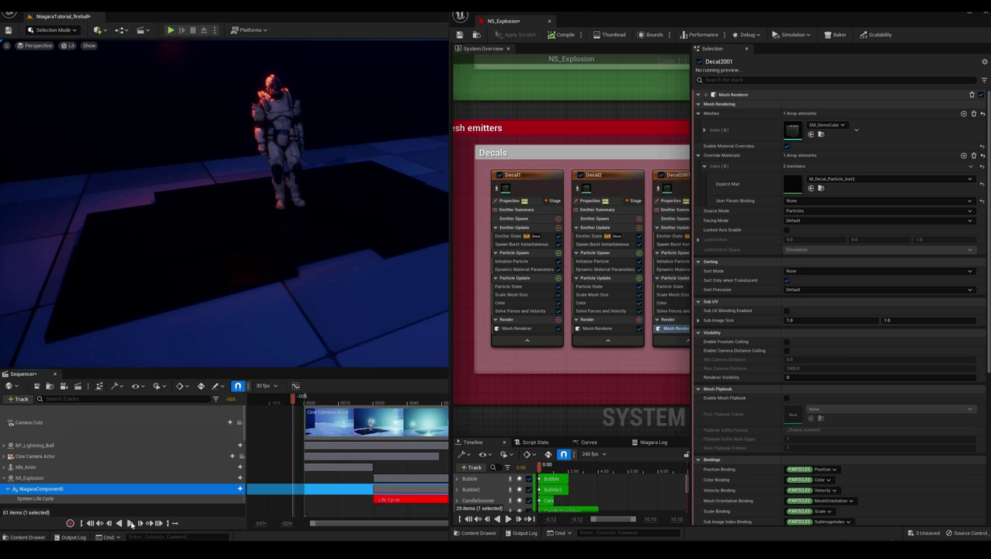
pyautogui.click(130, 523)
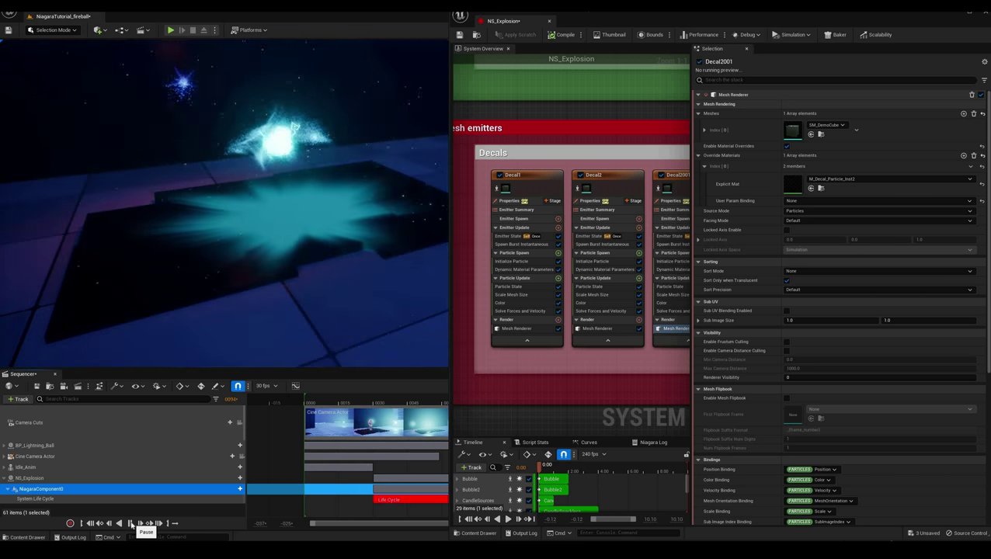
pyautogui.click(130, 523)
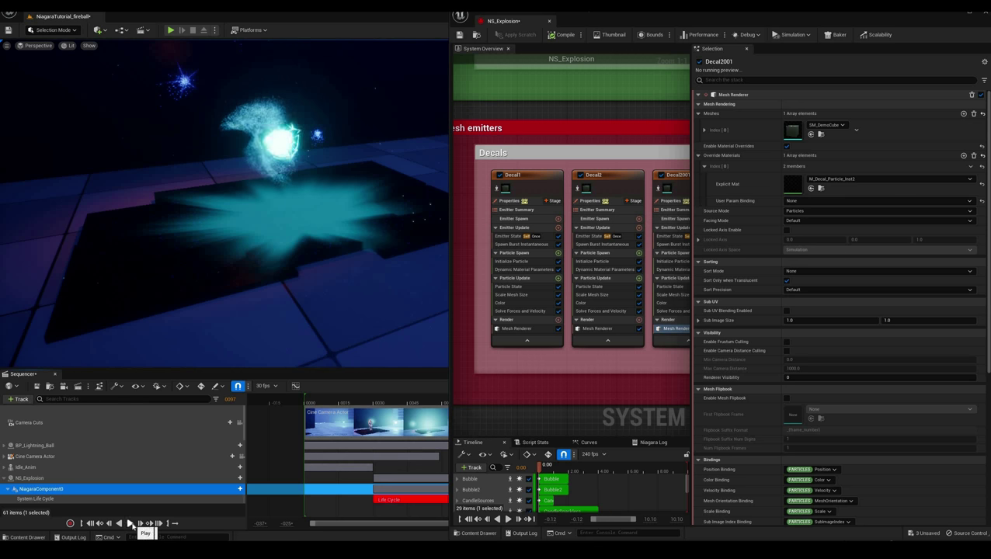
pyautogui.click(130, 524)
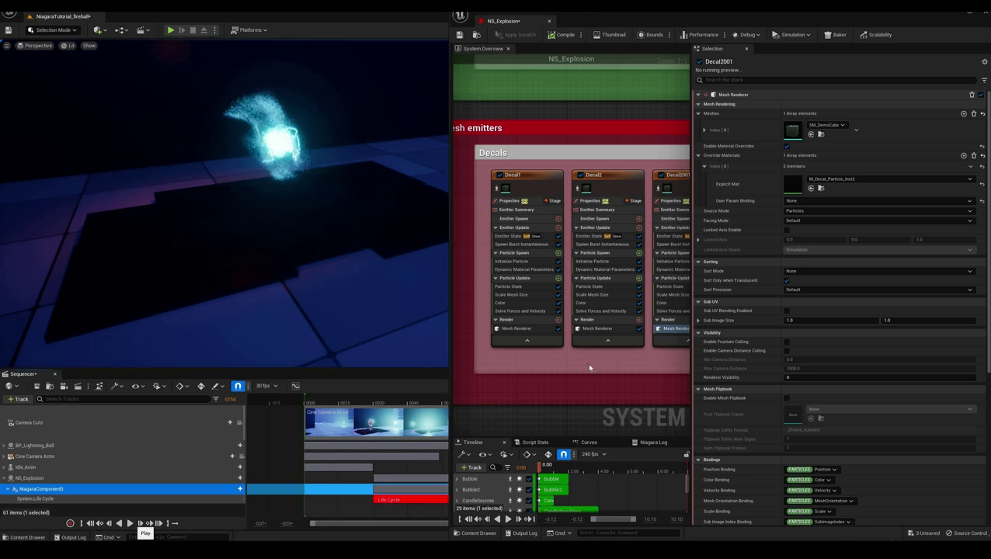
# Enable the PlasmaShockwave emitter beside the Decals group.
pyautogui.moveTo(684, 378); pyautogui.dragTo(515, 376, button='right')
pyautogui.scroll(-1, 501, 368)
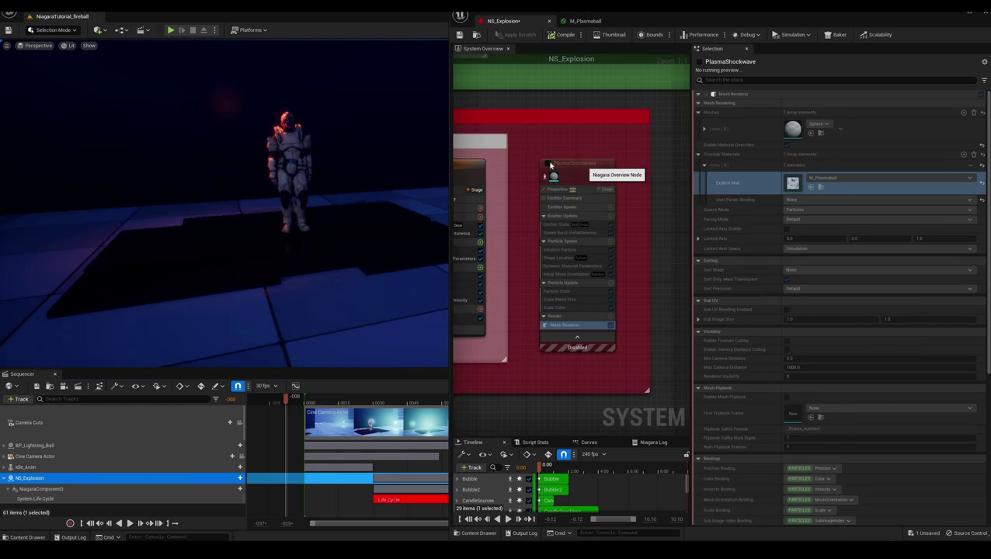
pyautogui.click(545, 177)
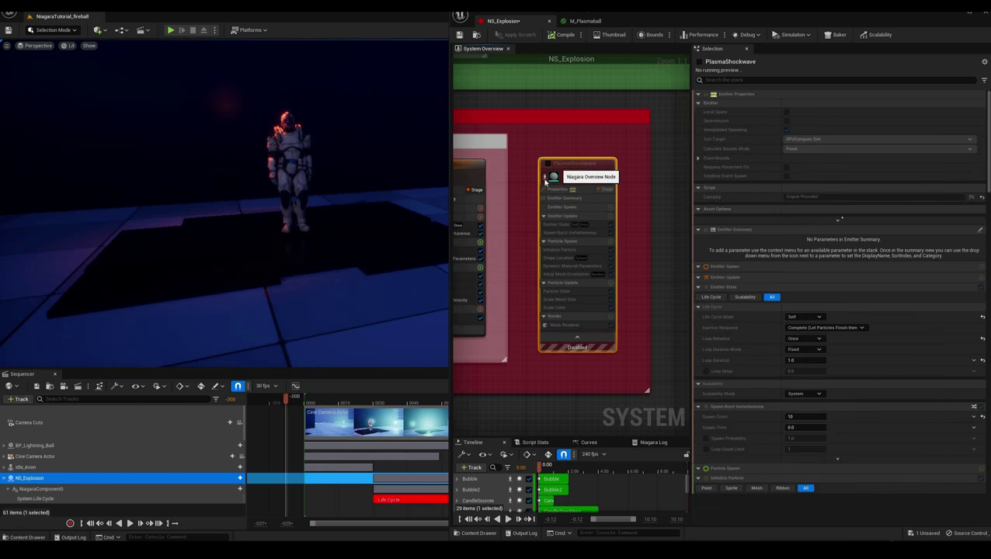
pyautogui.click(547, 163)
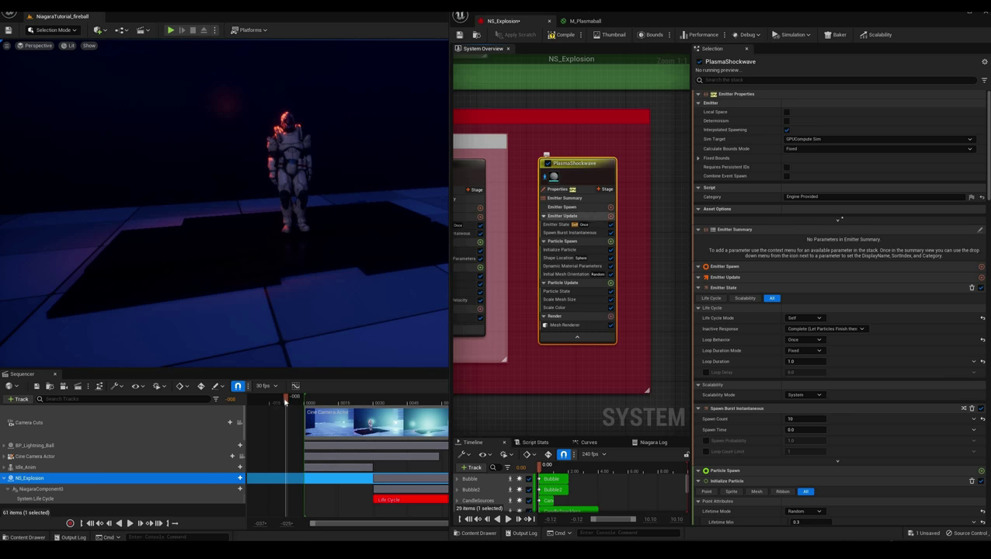
# Preview the plasma shockwave in the sequence, playing on from frame 0039, and return the playhead to before the first frame.
pyautogui.click(130, 523)
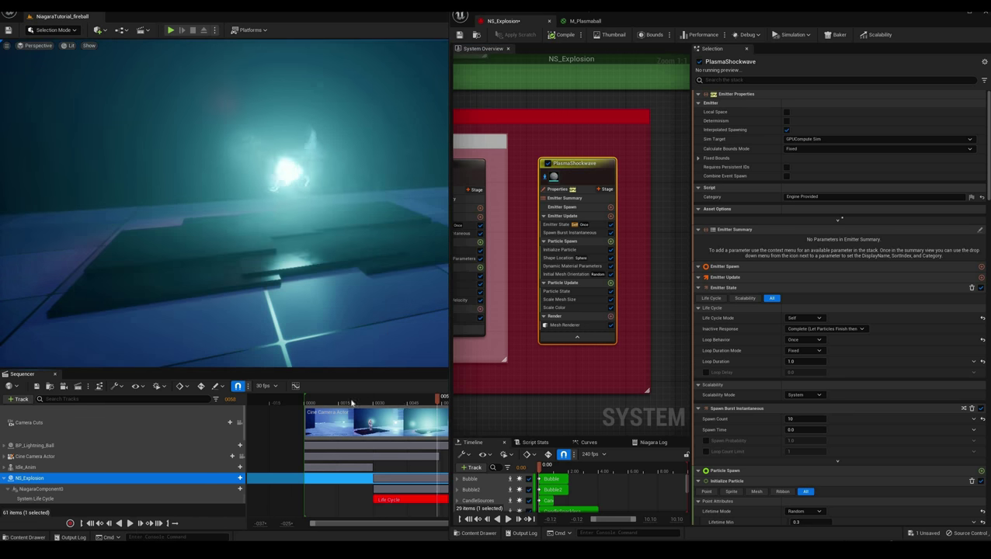
pyautogui.click(394, 405)
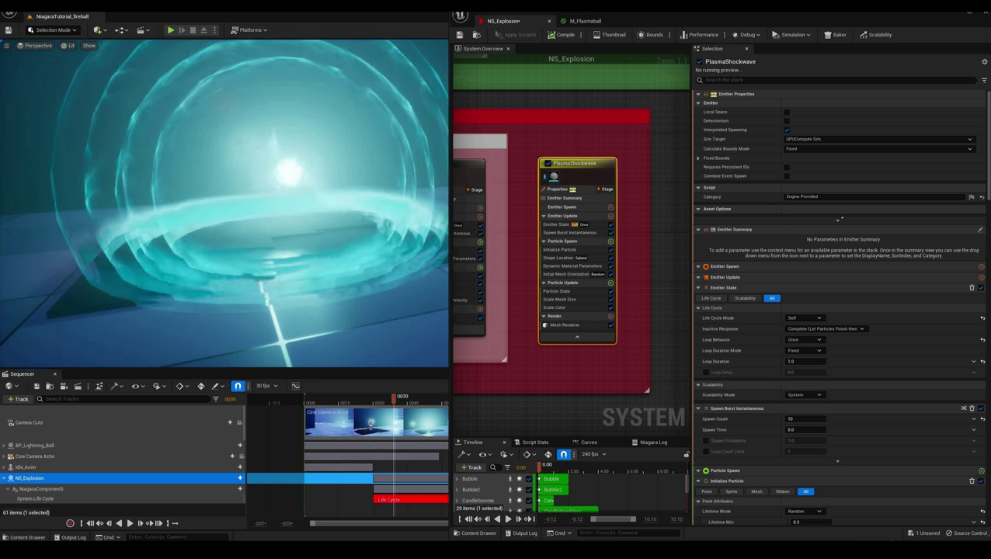
pyautogui.click(129, 524)
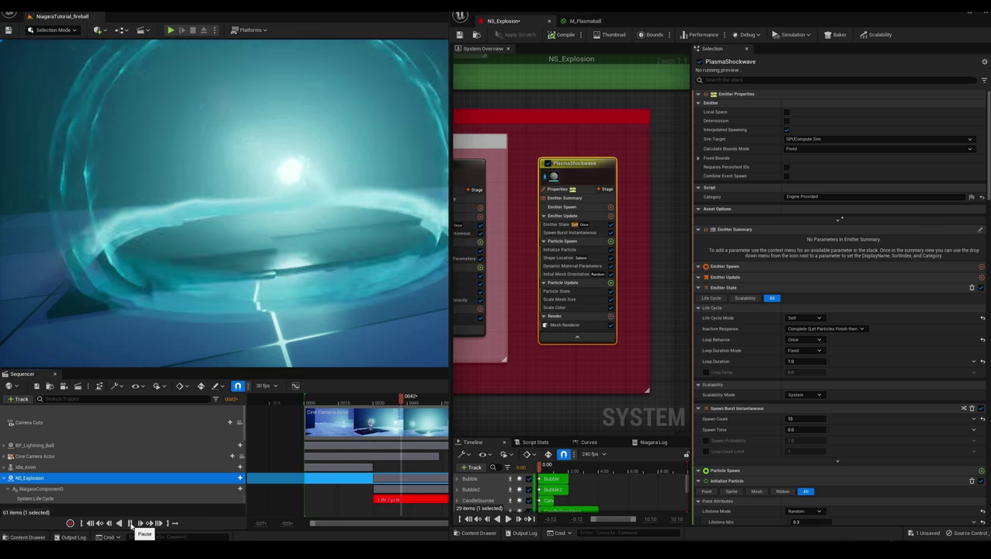
pyautogui.click(291, 404)
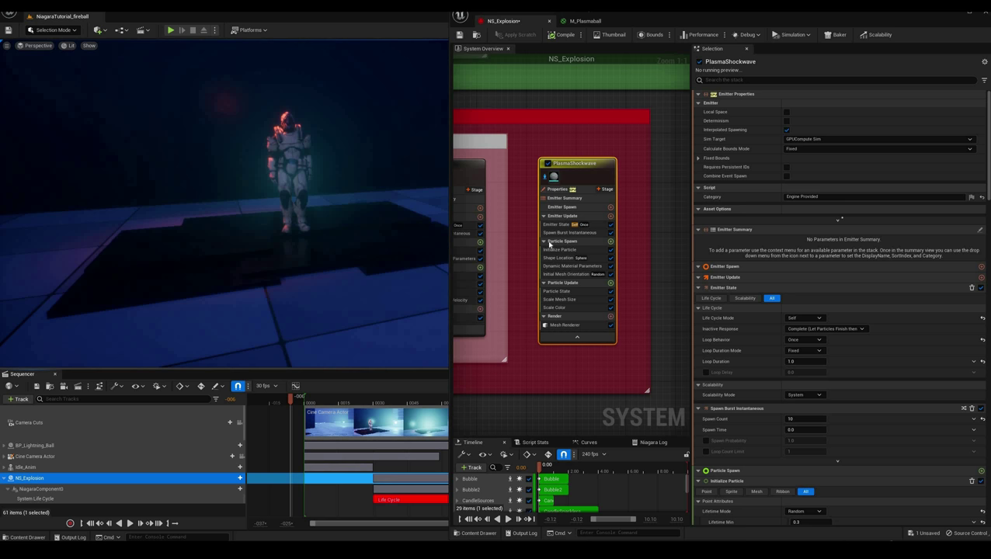
# Inspect PlasmaShockwave's burst spawn and particle spawn modules, including Initialize Particle and the random ranges in Dynamic Material Parameters.
pyautogui.click(558, 225)
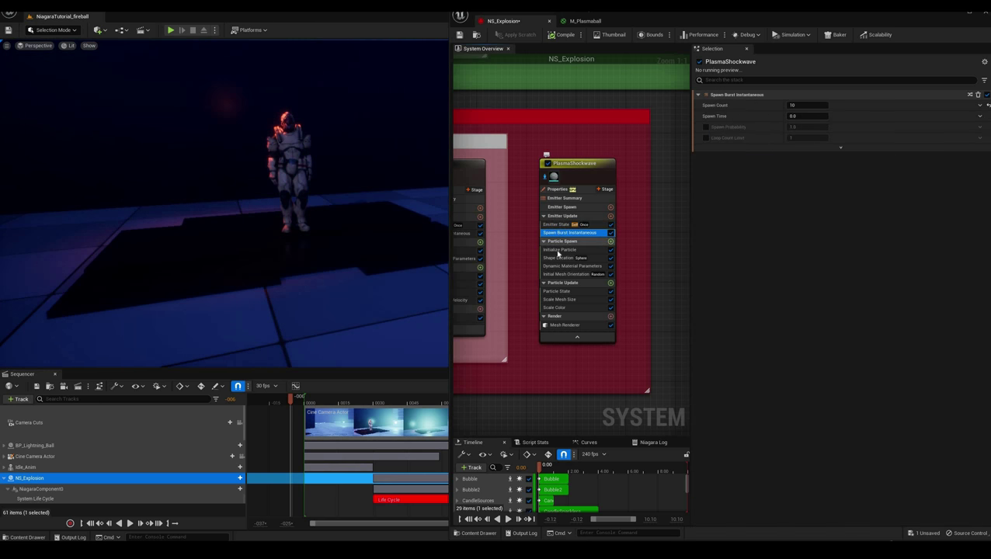
pyautogui.click(559, 251)
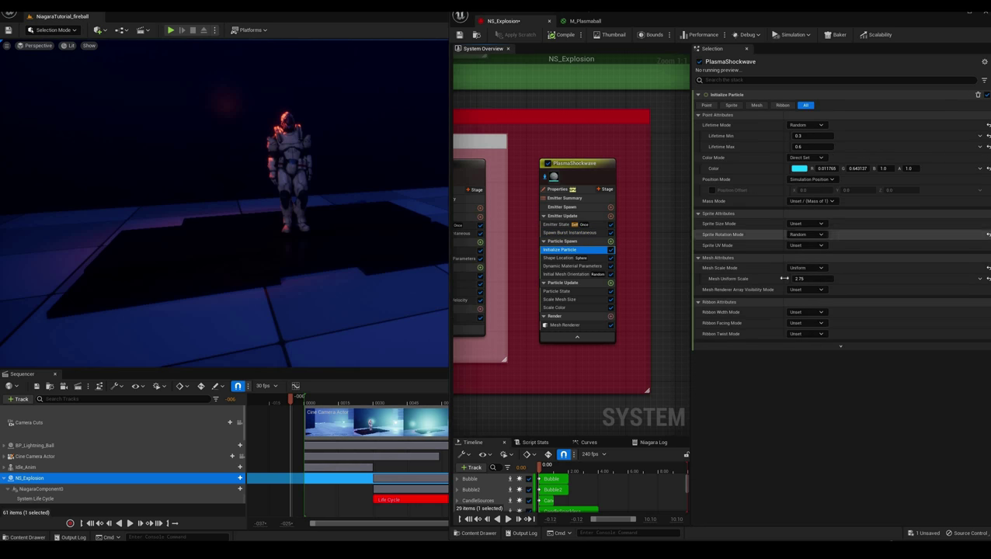
pyautogui.click(560, 258)
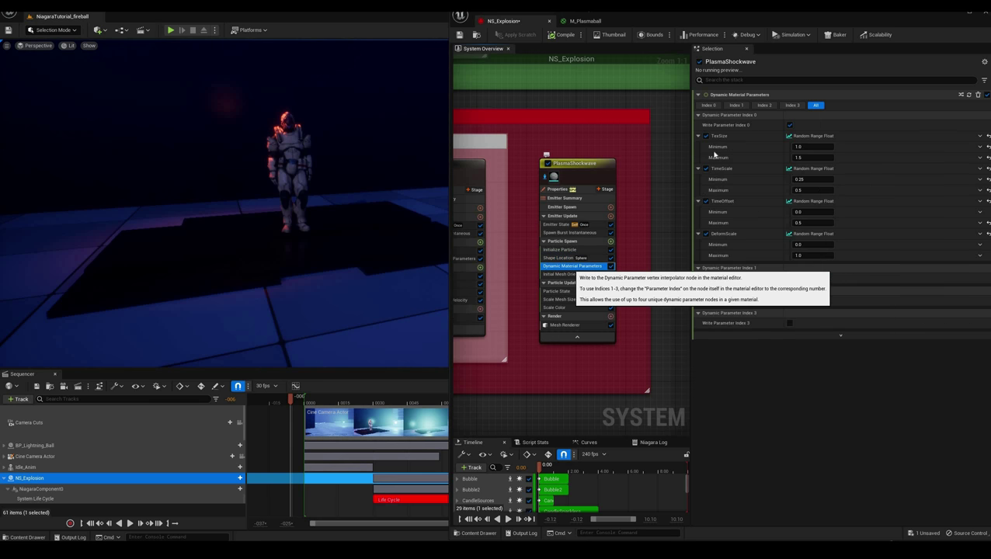
pyautogui.click(573, 268)
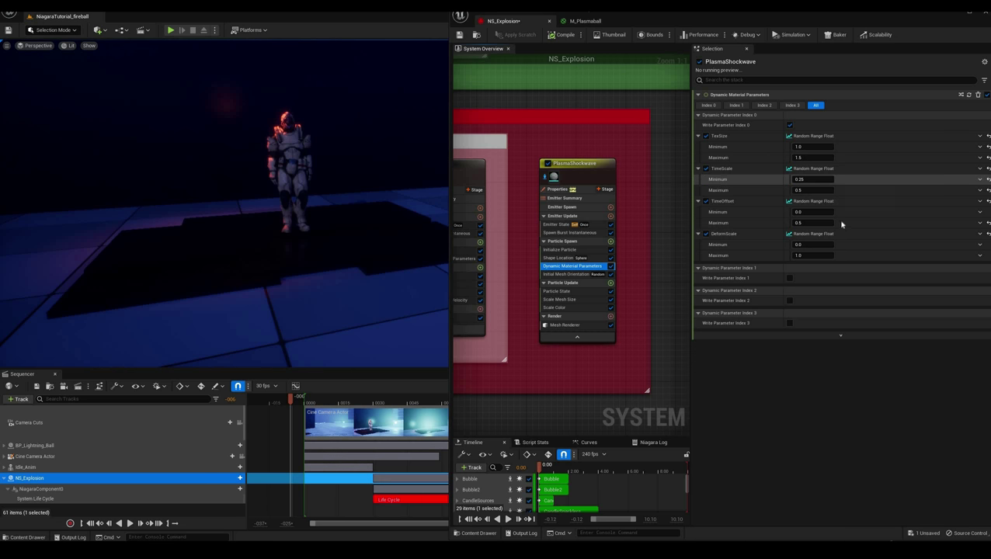
pyautogui.click(576, 274)
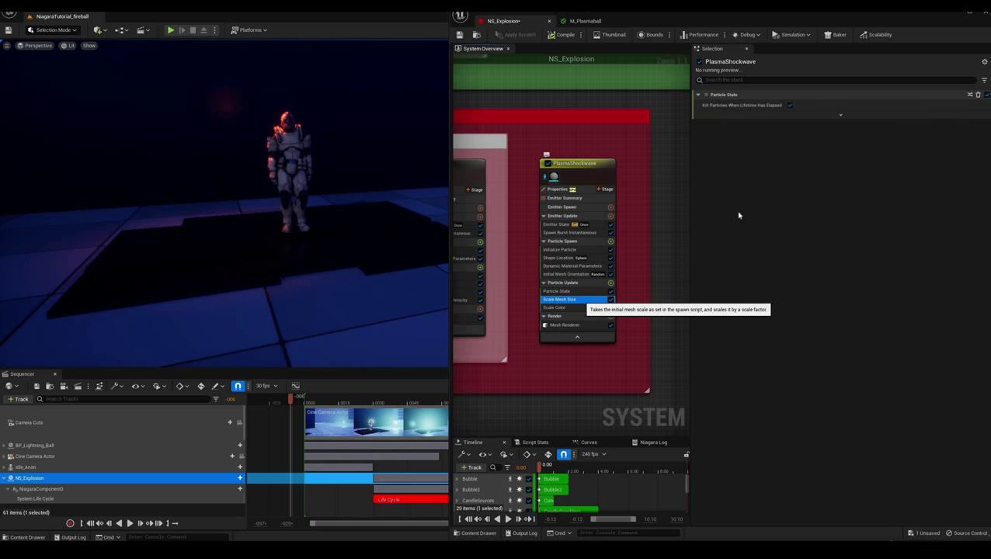
# Inspect PlasmaShockwave's Scale Mesh Size and Scale Color curves and its Mesh Renderer settings.
pyautogui.click(563, 300)
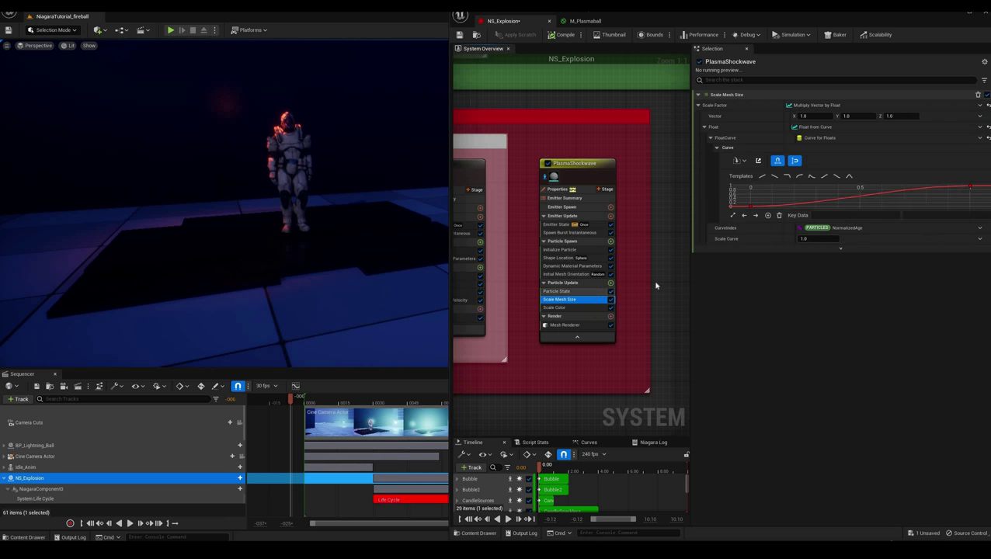
pyautogui.click(583, 308)
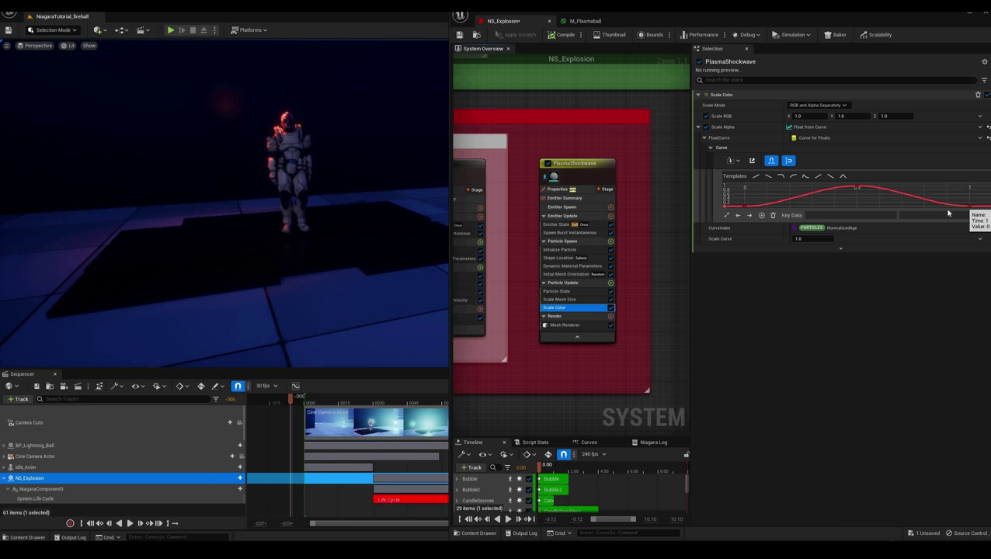
pyautogui.click(576, 326)
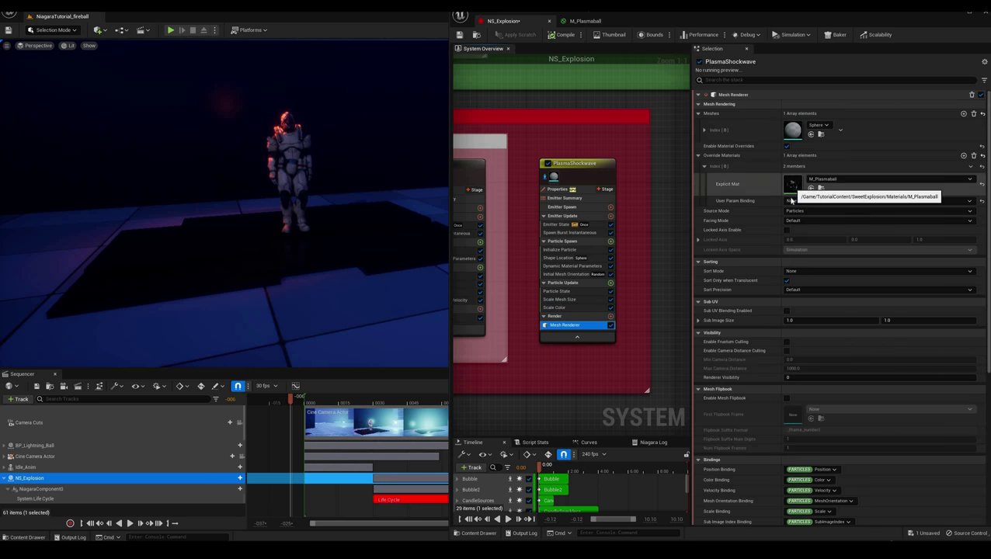
# Open the M_Plasmaball override material in a maximized editor and filter the output node's details by "niaga" to check its Niagara usage.
pyautogui.doubleClick(793, 184)
pyautogui.doubleClick(678, 12)
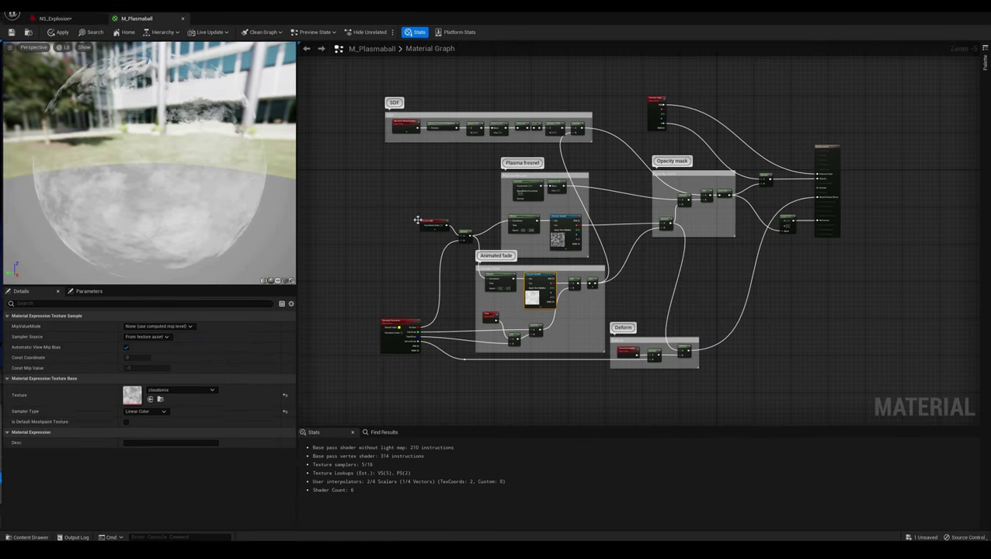
pyautogui.click(836, 167)
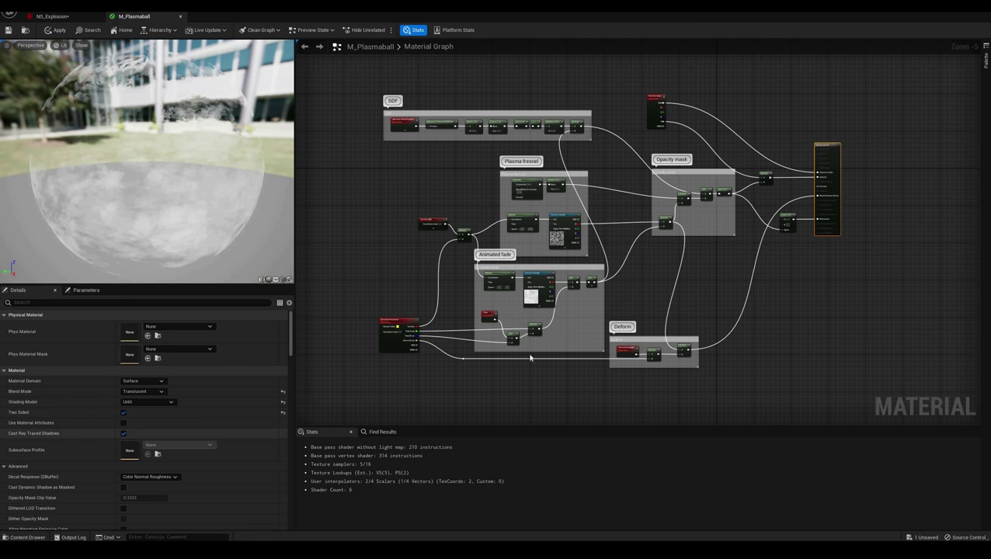
pyautogui.click(156, 302)
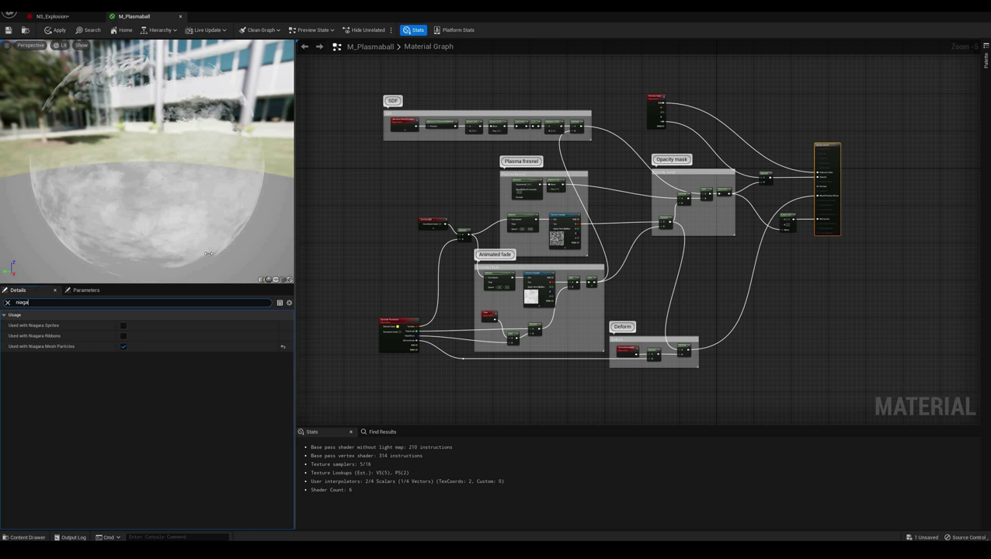
# Narrow the material preview area and enable Realtime rendering in it to watch the plasma sphere animate.
pyautogui.moveTo(208, 253); pyautogui.dragTo(207, 256)
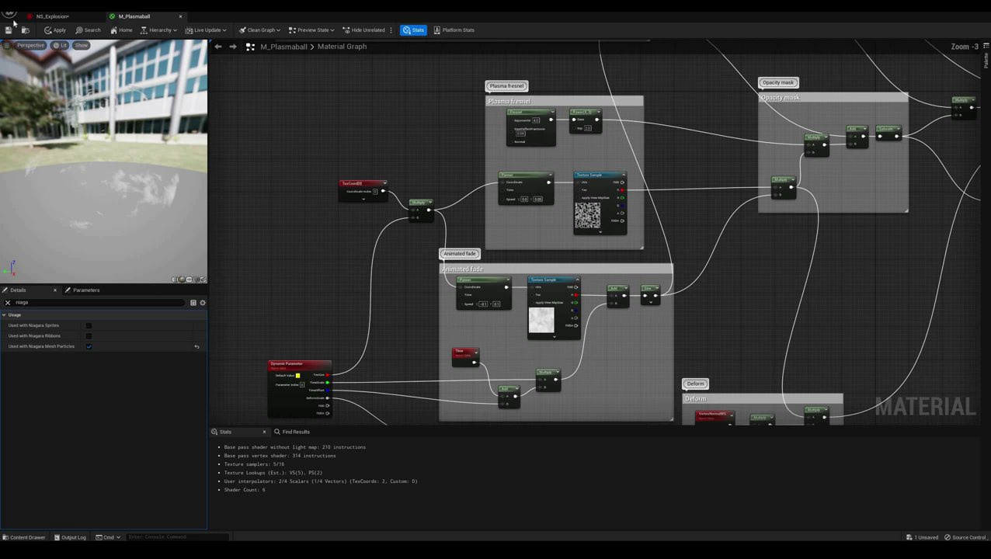
pyautogui.click(7, 45)
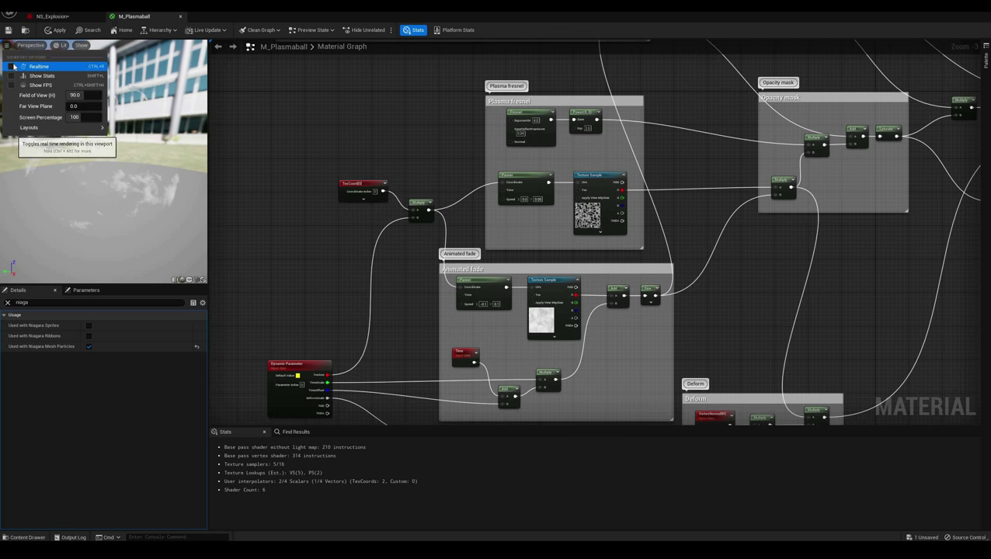
pyautogui.click(146, 183)
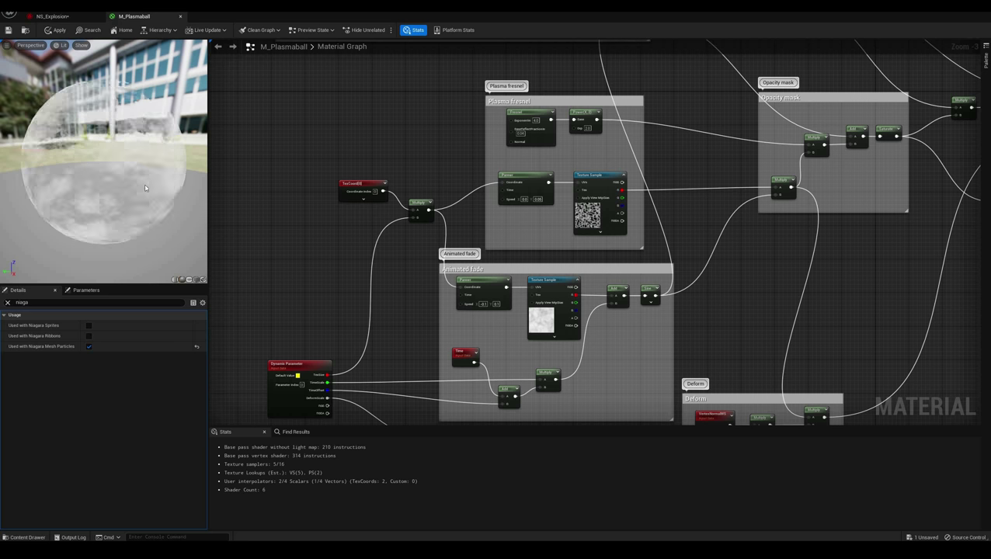
pyautogui.click(6, 45)
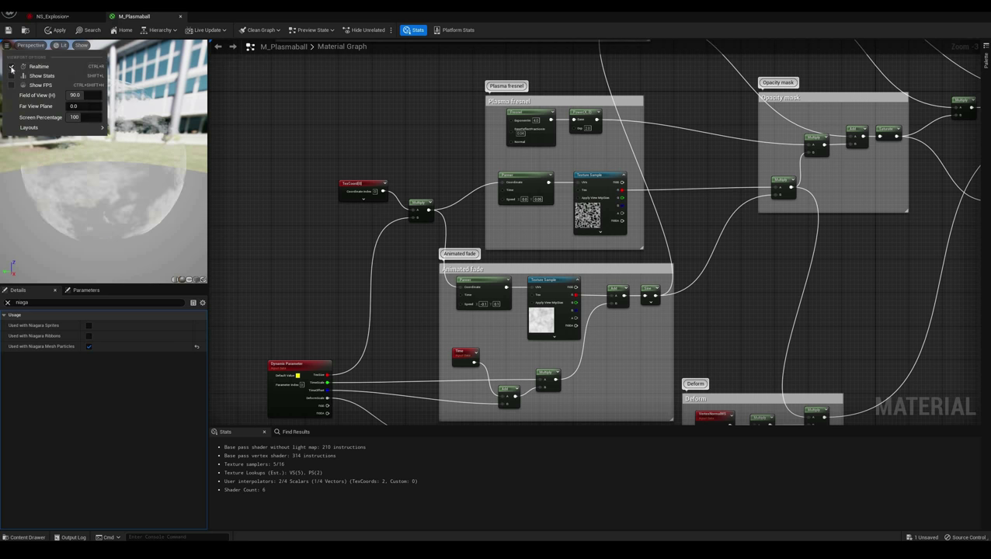
pyautogui.click(338, 255)
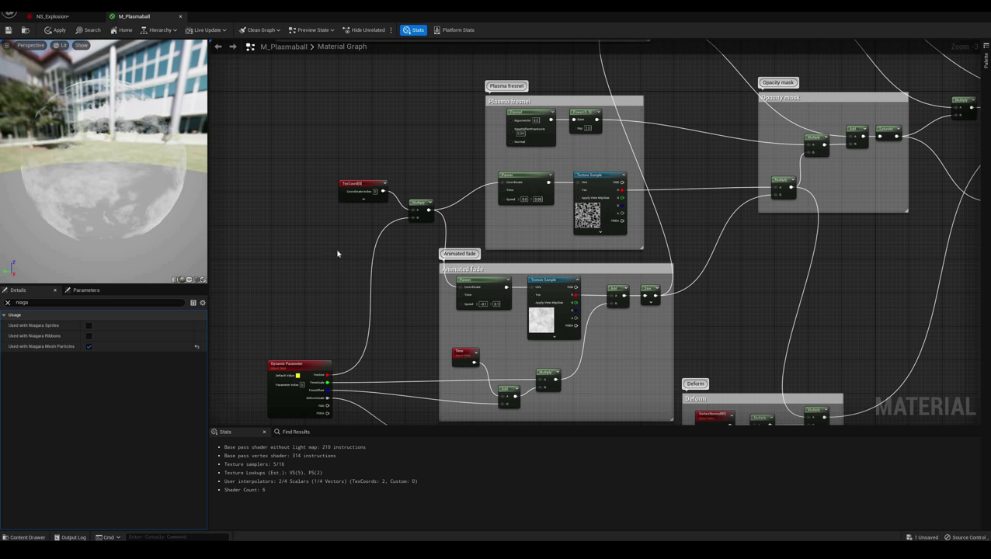
# Clear the details filter and inspect the cloud texture in Animated fade and the plasma texture in Plasma fresnel at full size.
pyautogui.moveTo(338, 254); pyautogui.dragTo(327, 196, button='right')
pyautogui.moveTo(369, 222); pyautogui.dragTo(329, 260, button='right')
pyautogui.click(542, 172)
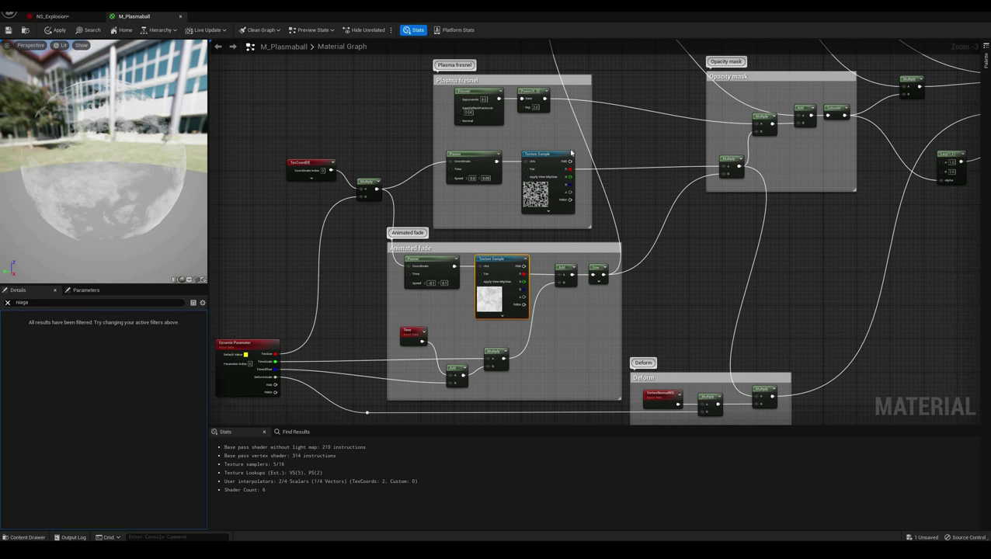
pyautogui.click(8, 303)
pyautogui.click(508, 259)
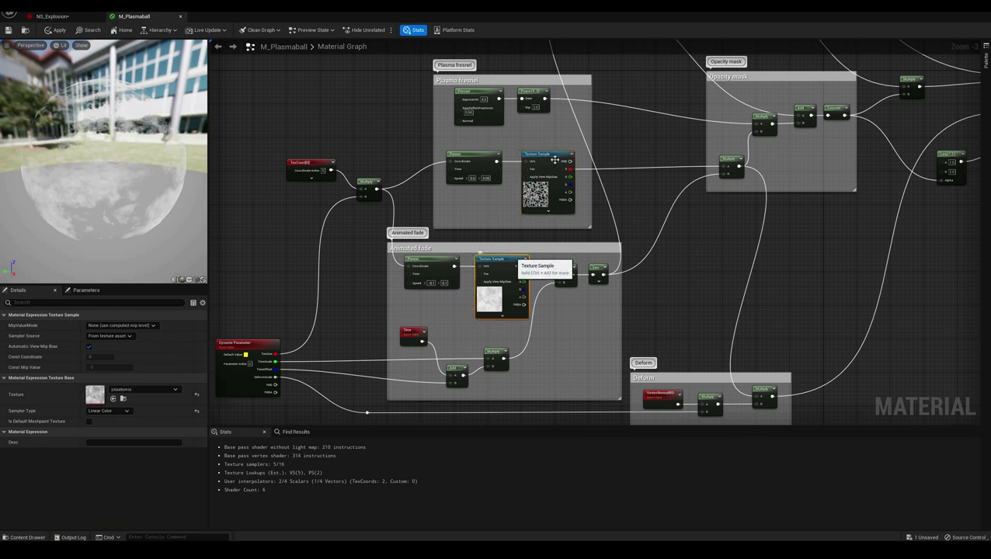
pyautogui.doubleClick(94, 394)
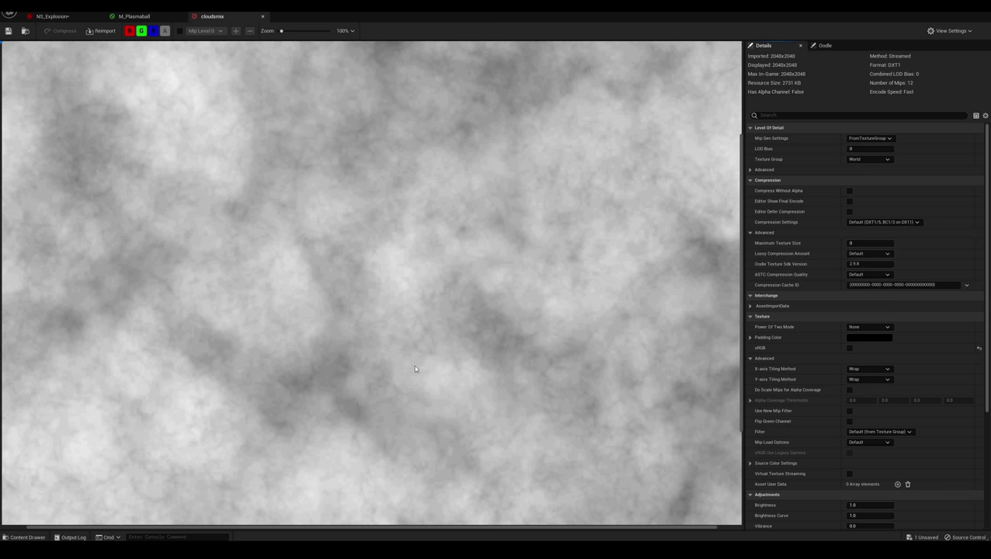
pyautogui.scroll(-3, 375, 334)
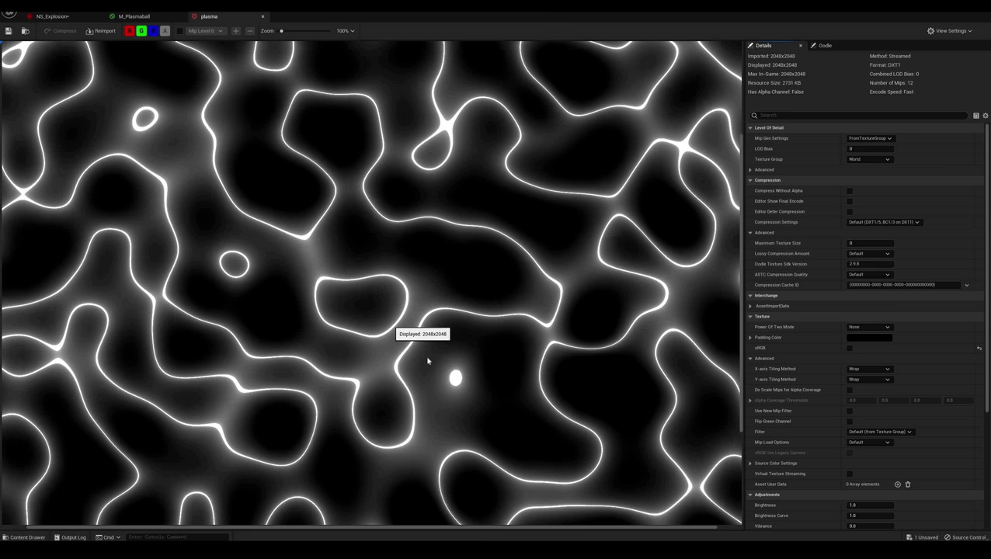
pyautogui.scroll(-2, 429, 360)
pyautogui.scroll(3, 202, 397)
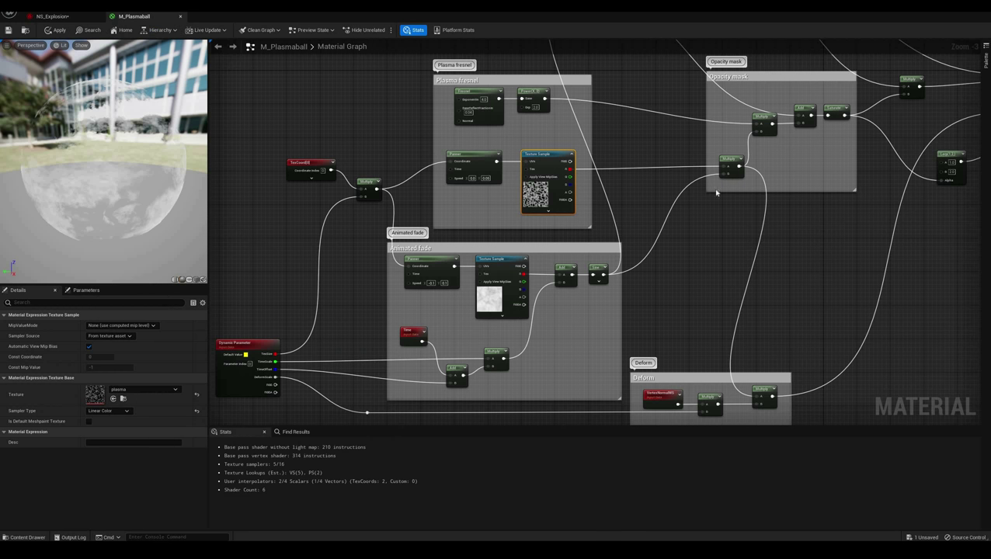
# Inspect the Multiply that combines both textures and the speed settings of the two Panner nodes feeding them.
pyautogui.click(730, 165)
pyautogui.scroll(1, 548, 166)
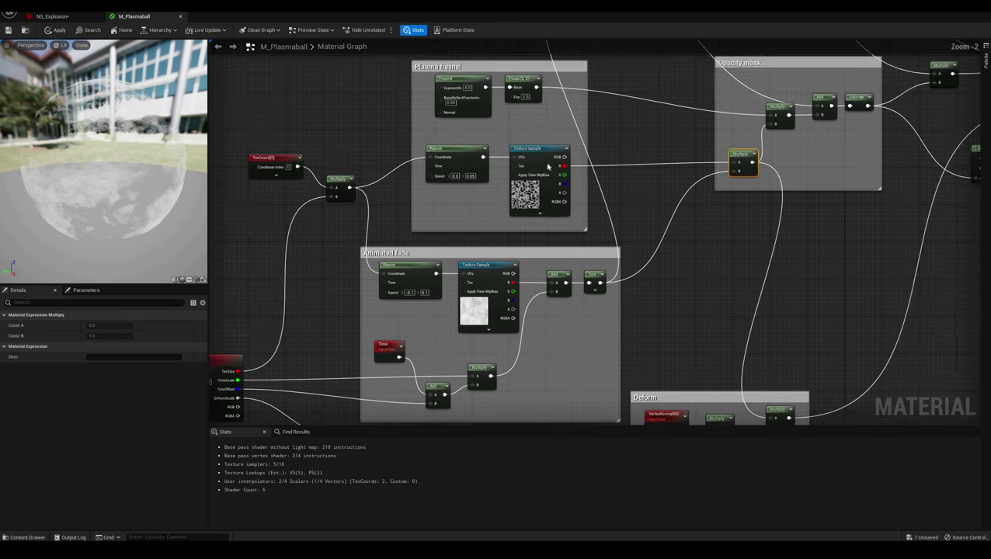
pyautogui.moveTo(427, 204); pyautogui.dragTo(488, 181, button='right')
pyautogui.scroll(1, 488, 181)
pyautogui.click(518, 115)
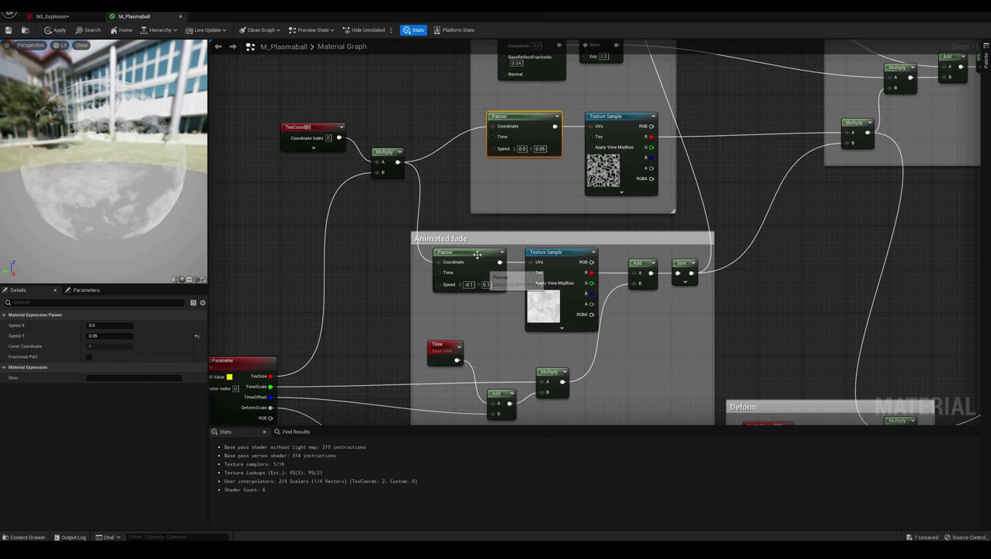
pyautogui.moveTo(461, 184); pyautogui.dragTo(398, 235, button='right')
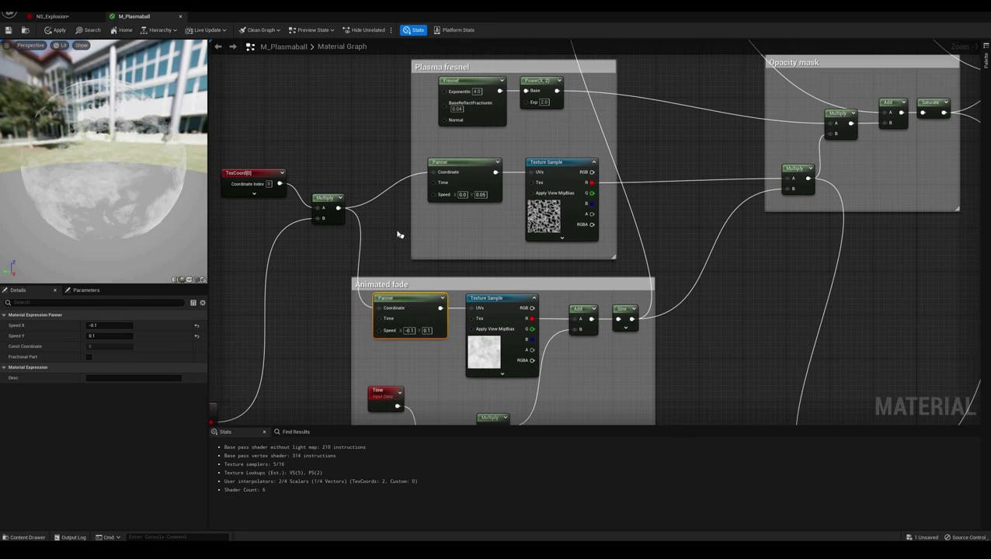
pyautogui.moveTo(412, 219); pyautogui.dragTo(414, 139, button='right')
# Examine how the Dynamic Parameter outputs drive the texture coordinates and the time offset and scale inside Animated fade.
pyautogui.click(303, 126)
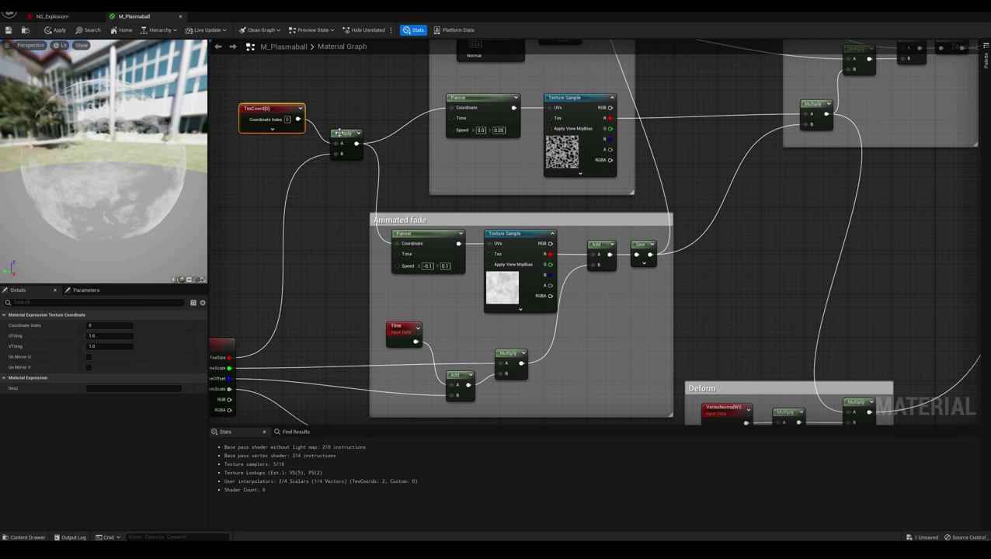
pyautogui.click(338, 133)
pyautogui.moveTo(307, 265); pyautogui.dragTo(371, 190, button='right')
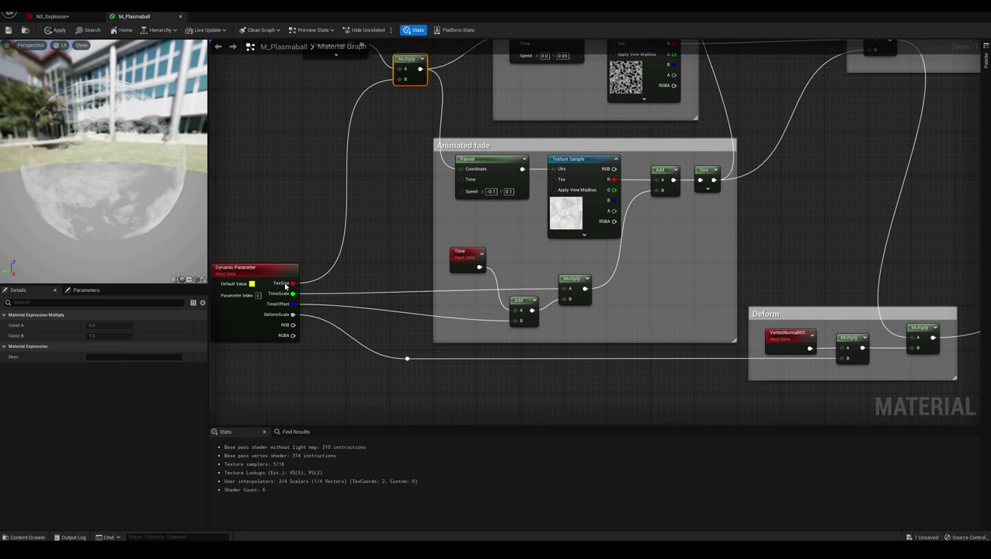
pyautogui.moveTo(555, 176); pyautogui.dragTo(511, 256, button='right')
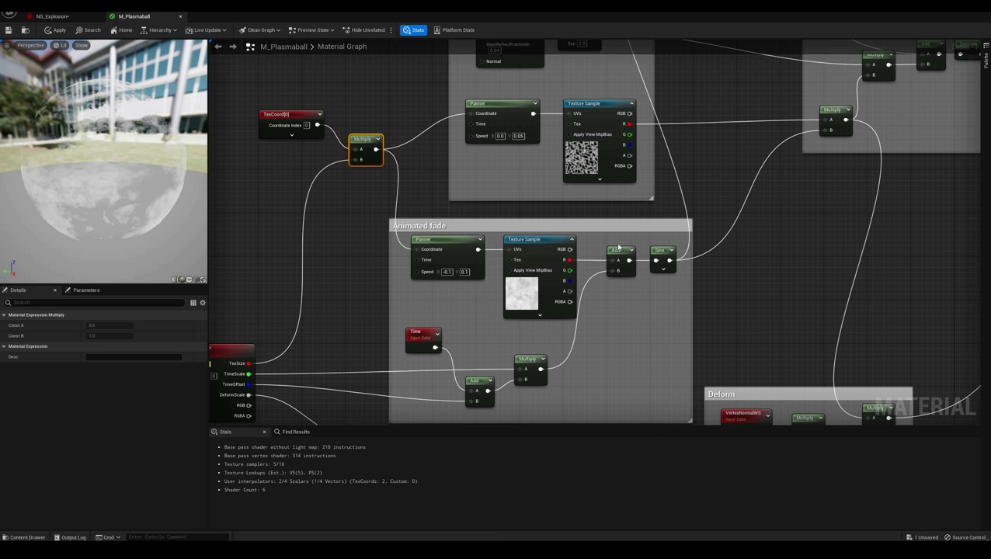
pyautogui.moveTo(458, 356); pyautogui.dragTo(461, 320, button='right')
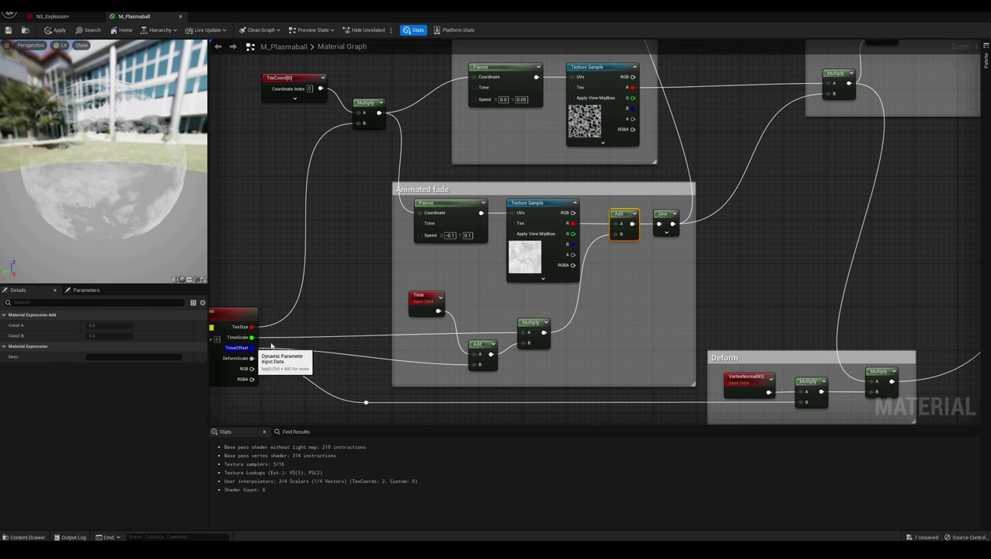
pyautogui.moveTo(564, 301); pyautogui.dragTo(494, 324, button='right')
pyautogui.moveTo(555, 239); pyautogui.dragTo(547, 264, button='right')
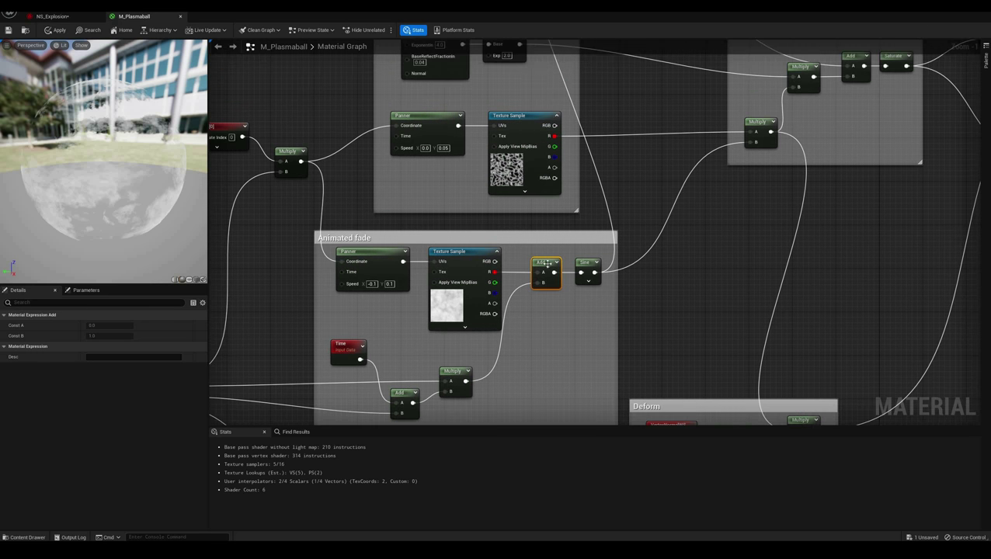
# Preview the Add node of the Animated fade group on a plane mesh.
pyautogui.rightClick(566, 282)
pyautogui.click(581, 278)
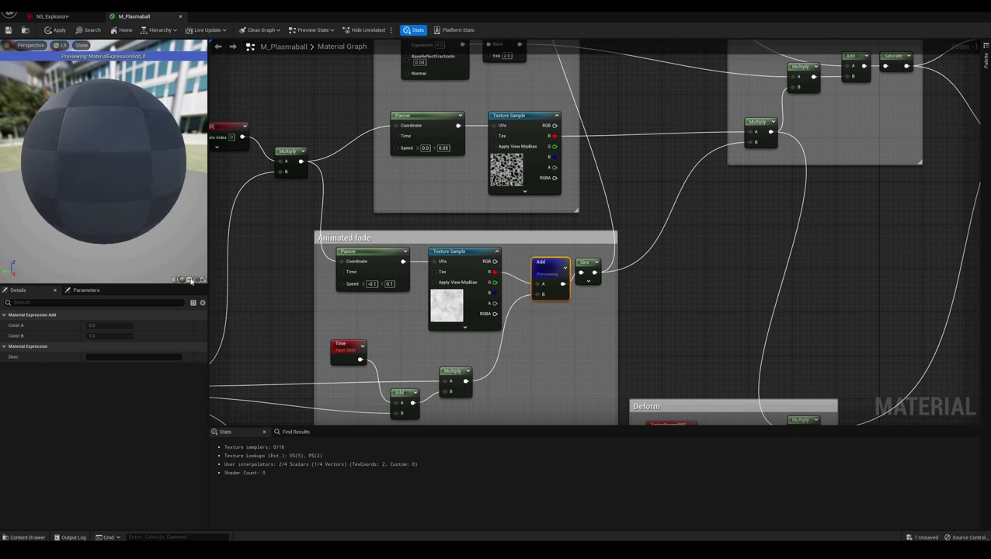
pyautogui.click(193, 280)
pyautogui.click(187, 280)
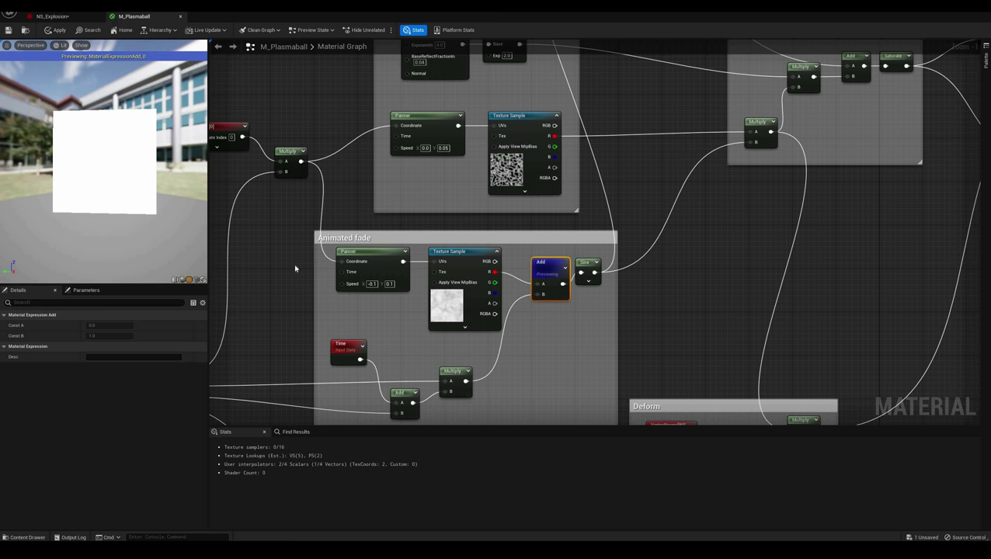
# Preview the Sine node of the Animated fade group on the plane, and stop previewing it.
pyautogui.rightClick(584, 267)
pyautogui.click(602, 279)
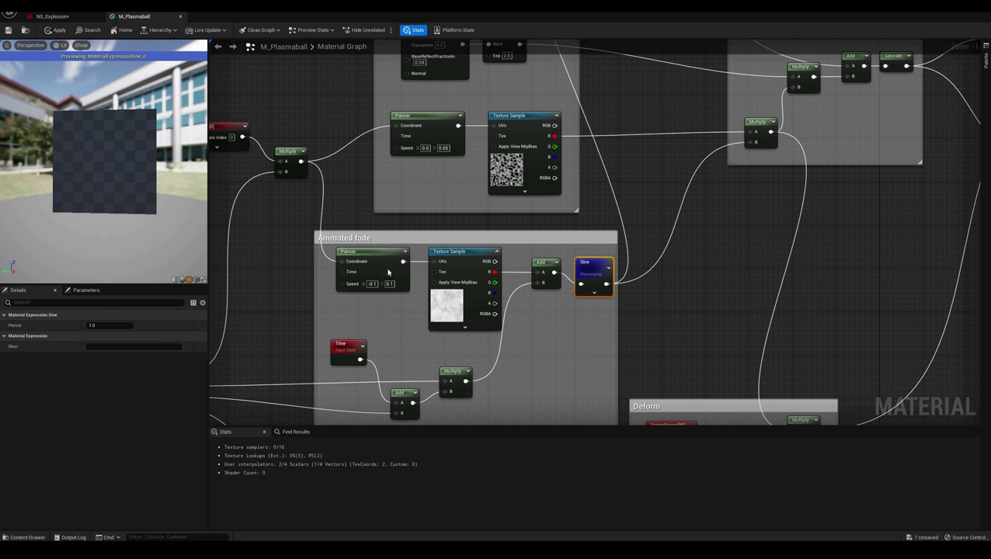
pyautogui.click(6, 45)
pyautogui.moveTo(46, 127)
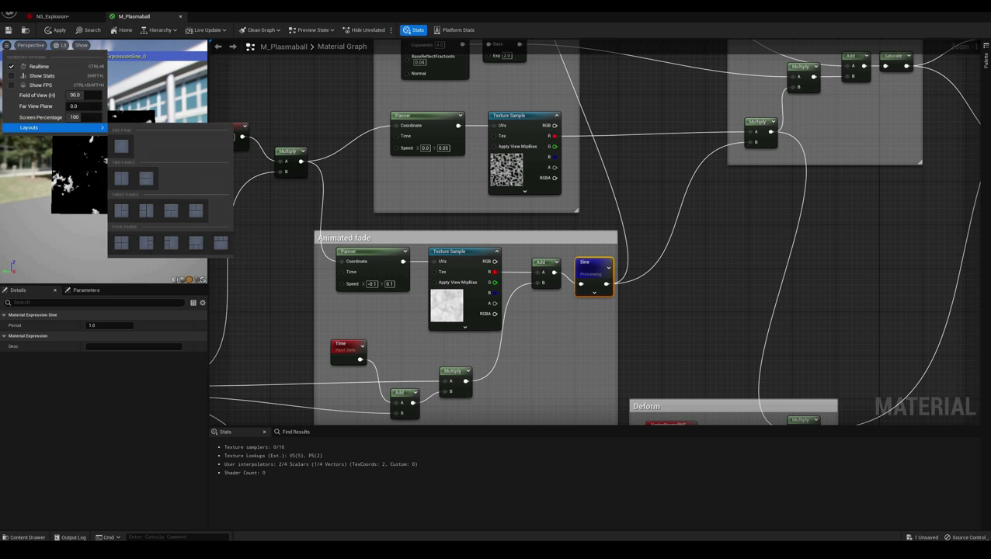
pyautogui.click(128, 195)
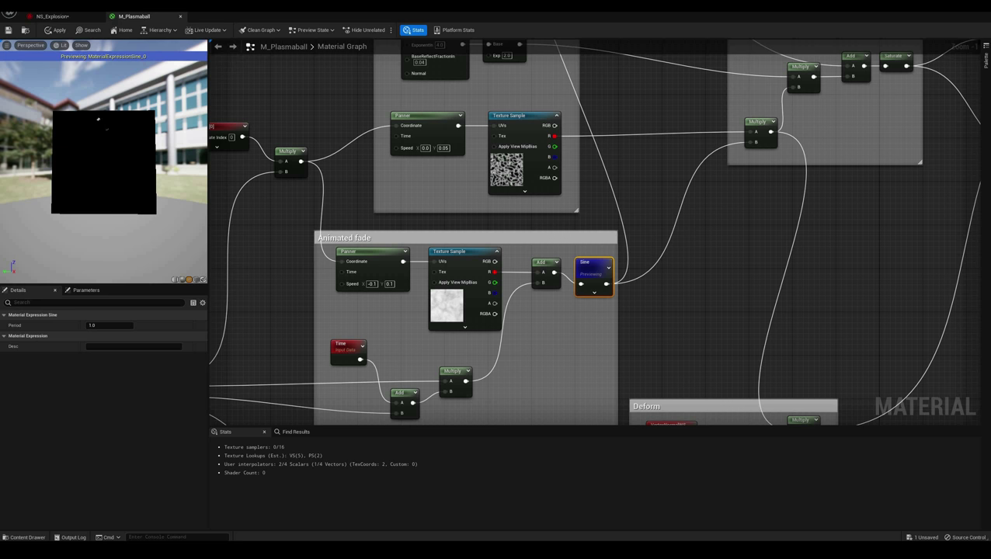
pyautogui.rightClick(591, 271)
pyautogui.click(624, 282)
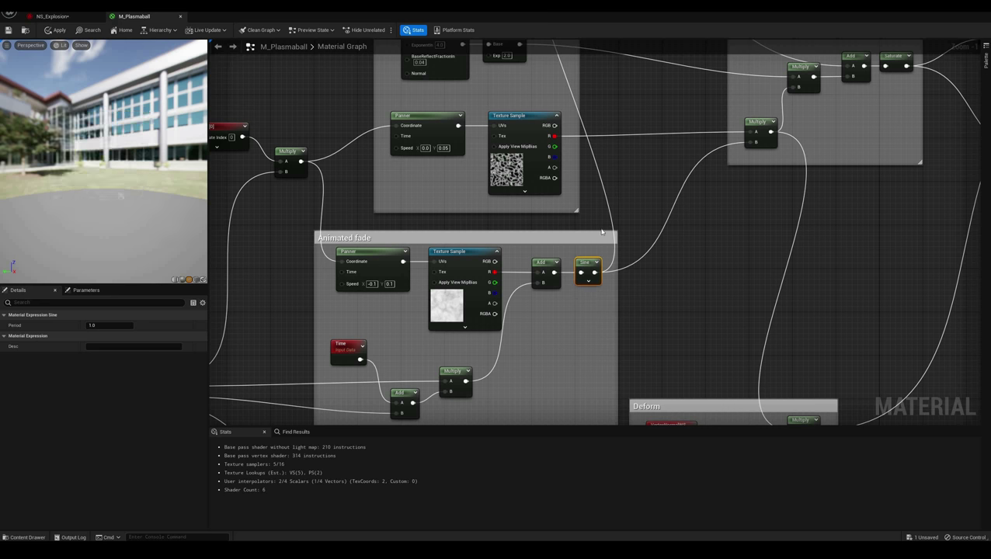
# Preview the lower Multiply node of the Opacity mask group on the plane and examine the fading plasma pattern up close.
pyautogui.click(648, 177)
pyautogui.moveTo(654, 166); pyautogui.dragTo(588, 234, button='right')
pyautogui.rightClick(708, 206)
pyautogui.click(714, 207)
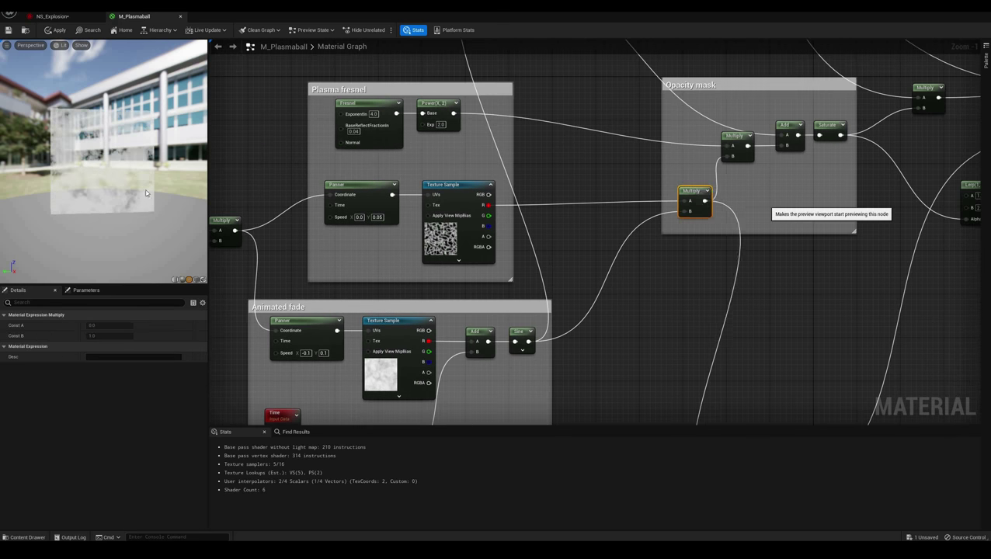
pyautogui.moveTo(175, 199)
pyautogui.mouseDown()
pyautogui.moveTo(154, 199)
pyautogui.moveTo(191, 199)
pyautogui.mouseUp()
pyautogui.scroll(3, 175, 199)
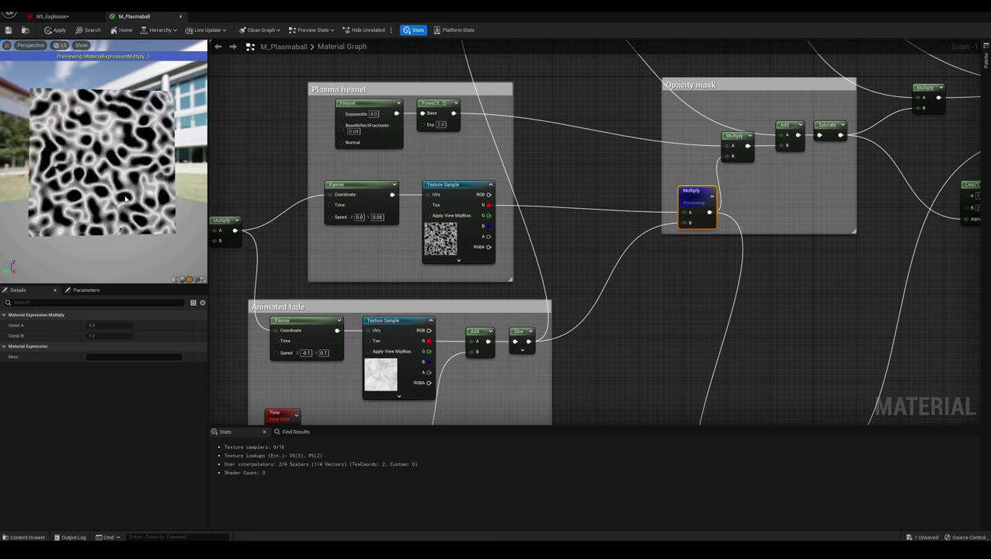
# Inspect the Fresnel node's settings and preview the upper Opacity mask Multiply node on a sphere mesh.
pyautogui.click(559, 164)
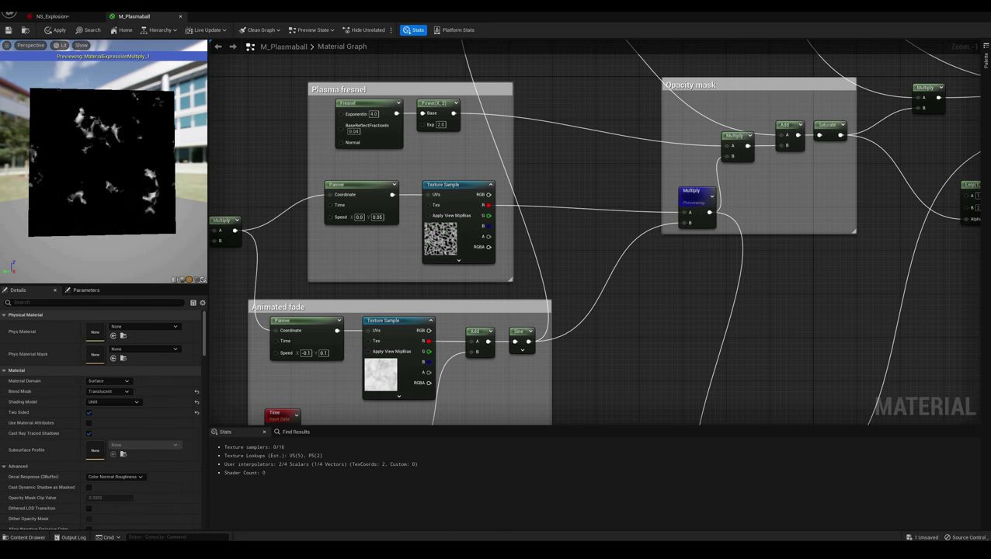
pyautogui.moveTo(367, 104); pyautogui.dragTo(404, 143, button='right')
pyautogui.click(470, 154)
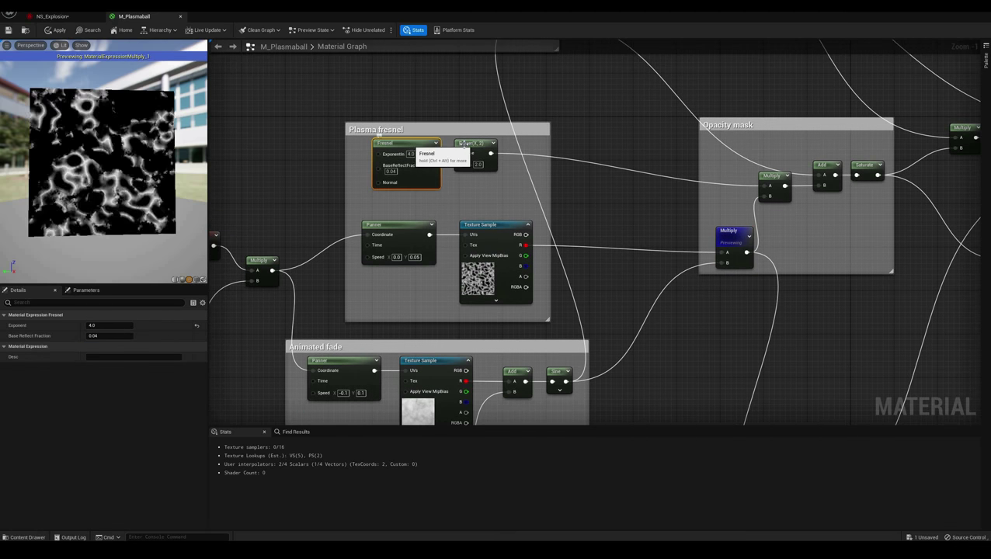
pyautogui.click(773, 179)
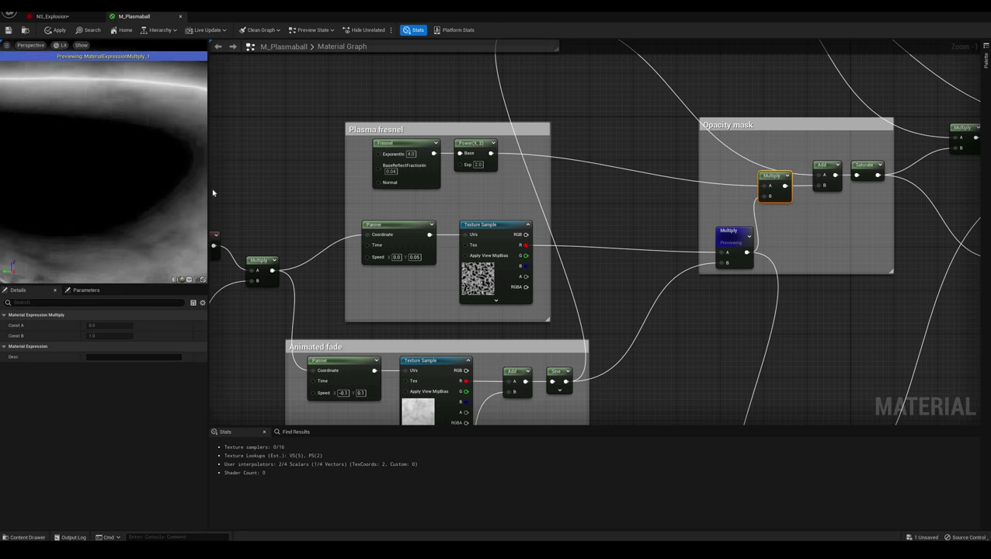
pyautogui.rightClick(773, 180)
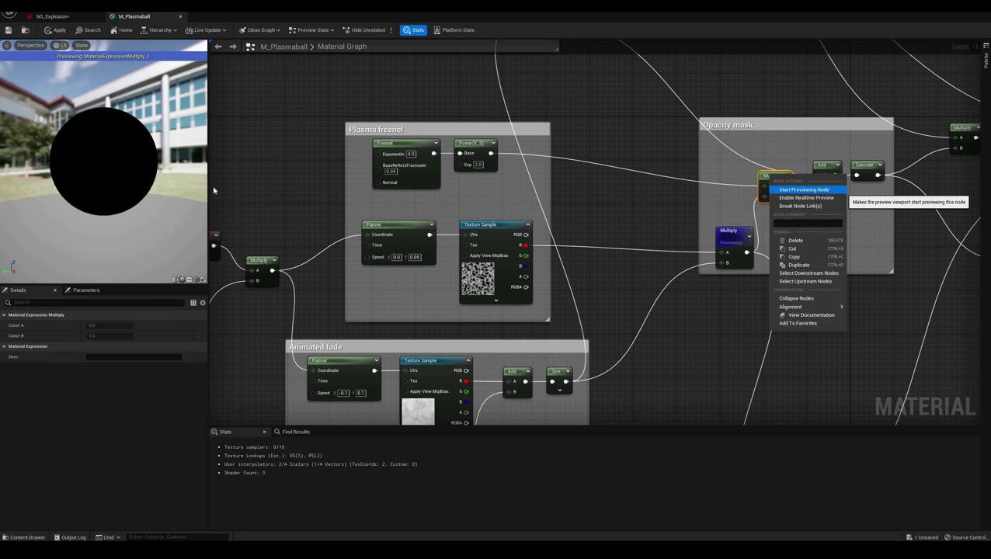
pyautogui.click(796, 191)
pyautogui.scroll(4, 161, 215)
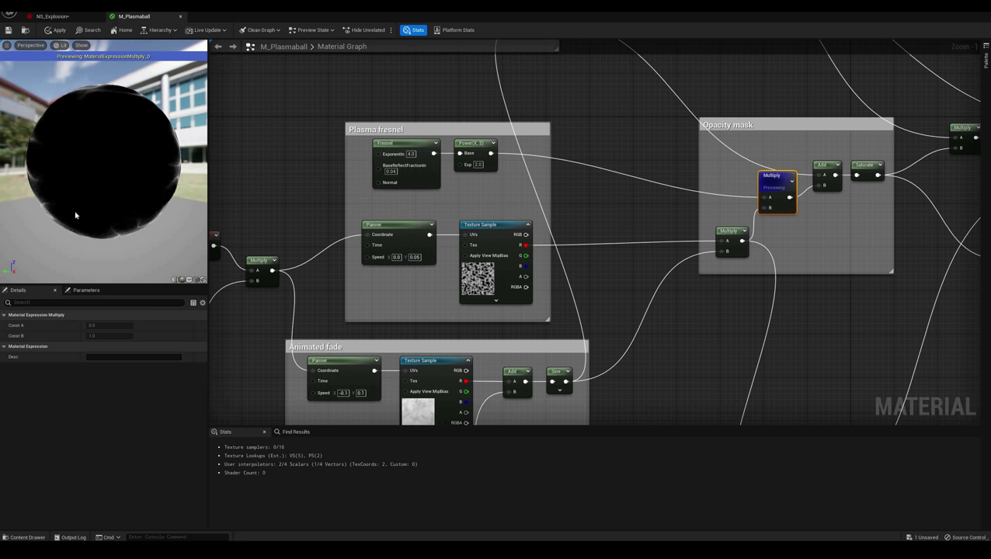
# Examine the SDF group's node chain from Absolute World Position through DistanceToNearestSurface, Power and Saturate to the final Multiply.
pyautogui.click(624, 212)
pyautogui.scroll(-1, 597, 214)
pyautogui.moveTo(597, 214); pyautogui.dragTo(598, 294, button='right')
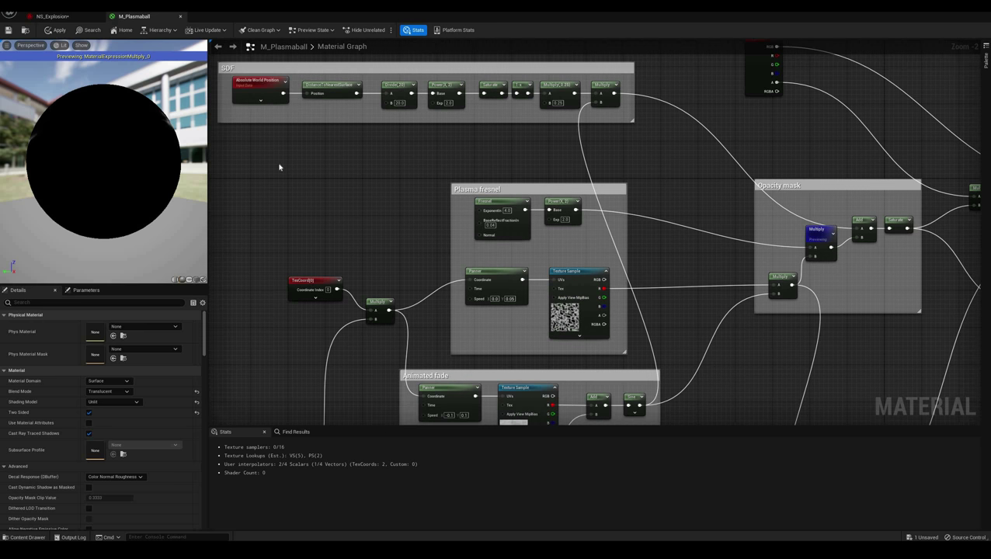
pyautogui.moveTo(281, 105); pyautogui.dragTo(386, 198, button='right')
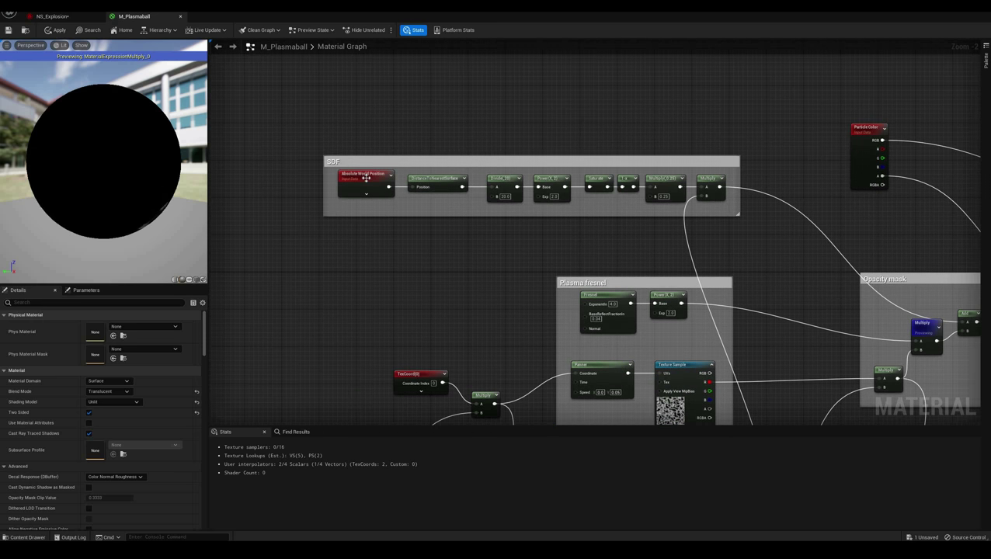
pyautogui.scroll(1, 365, 177)
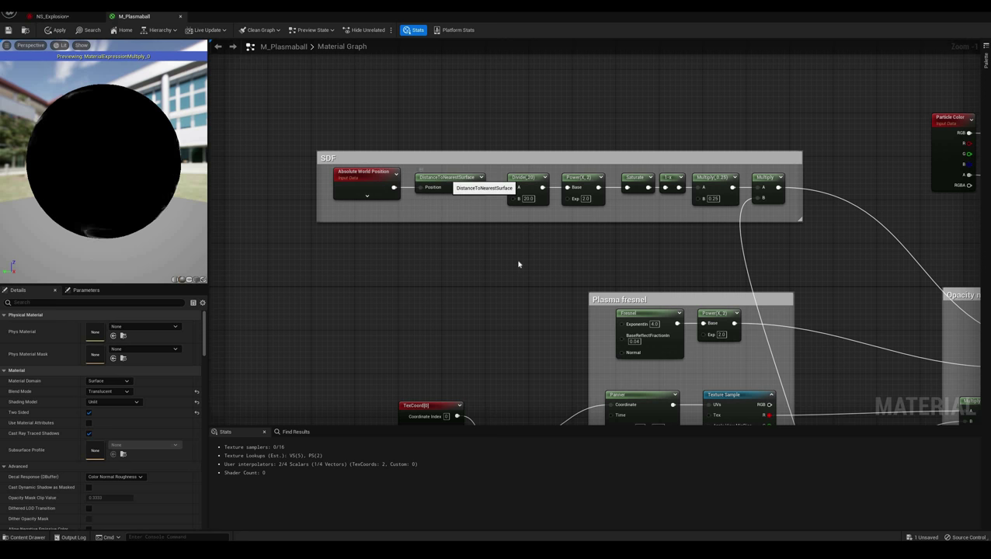
pyautogui.moveTo(519, 264); pyautogui.dragTo(431, 270, button='right')
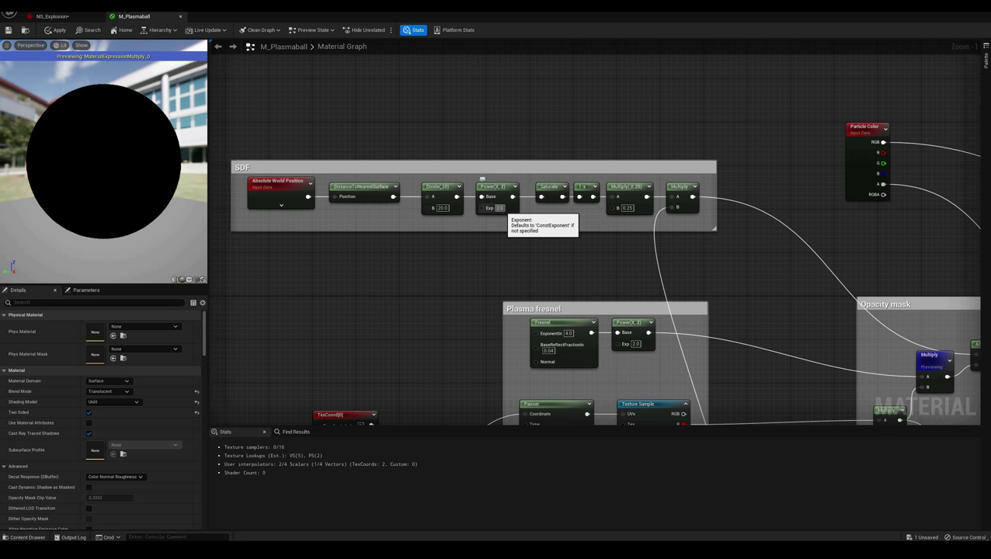
pyautogui.click(541, 190)
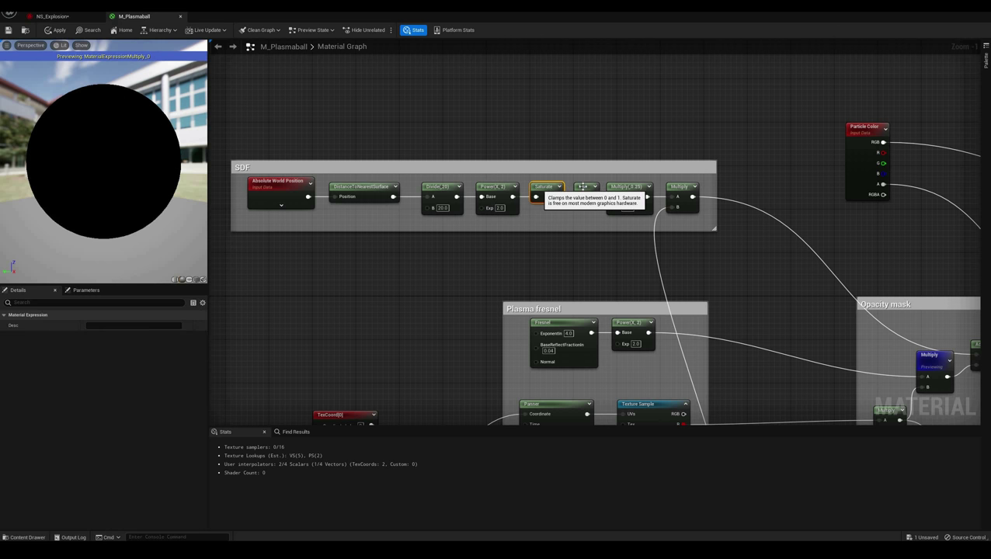
pyautogui.moveTo(574, 245); pyautogui.dragTo(497, 244, button='right')
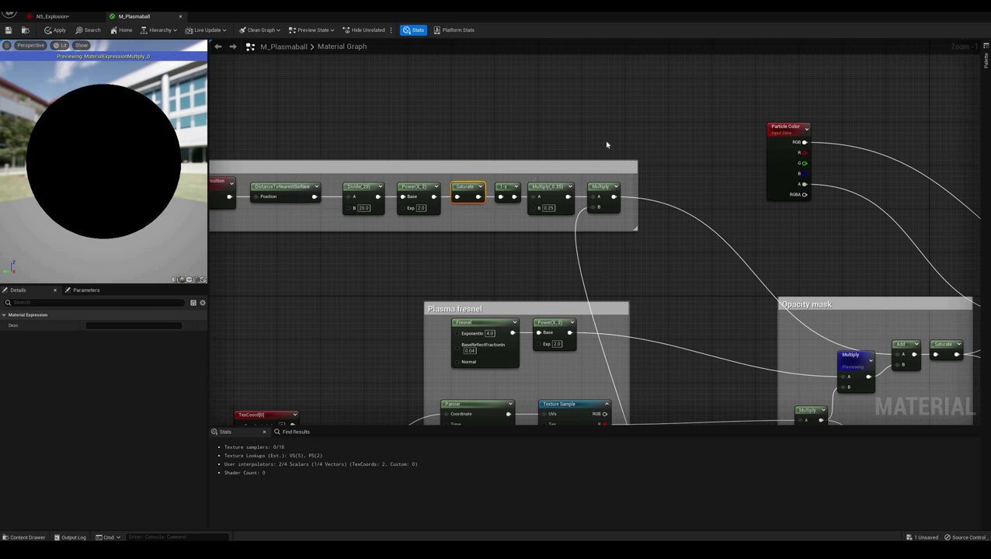
# Trace the Animated fade Sine output into the SDF group's Multiply and on through the Opacity mask to the material output.
pyautogui.moveTo(625, 242); pyautogui.dragTo(618, 163, button='right')
pyautogui.moveTo(646, 267); pyautogui.dragTo(628, 135, button='right')
pyautogui.scroll(-1, 615, 329)
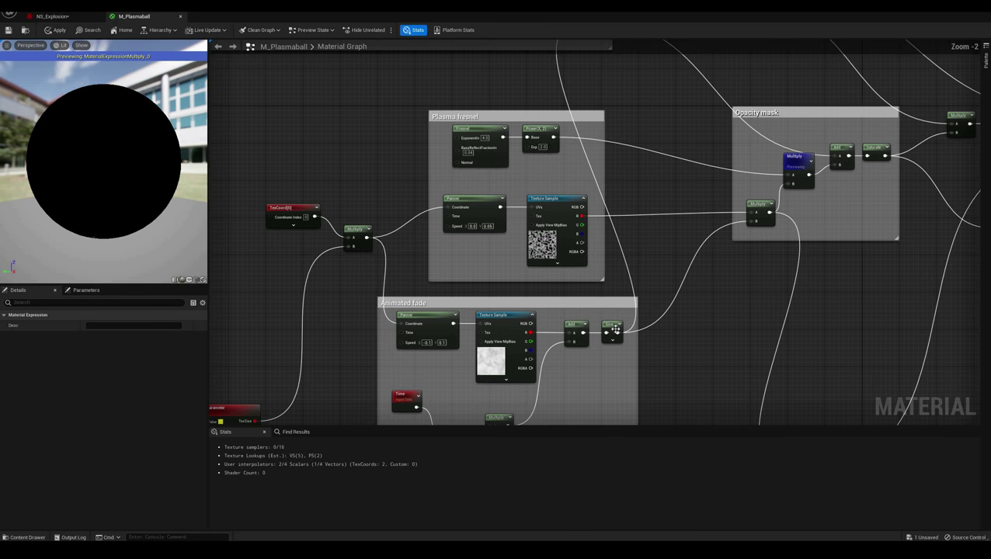
pyautogui.click(614, 328)
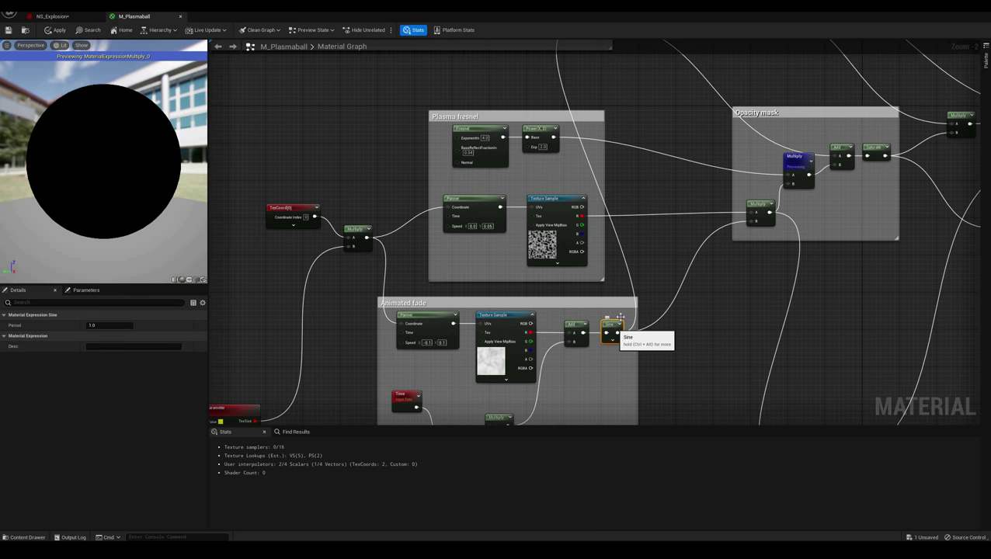
pyautogui.moveTo(630, 212); pyautogui.dragTo(616, 312, button='right')
pyautogui.moveTo(520, 317); pyautogui.dragTo(423, 321, button='right')
pyautogui.moveTo(520, 317); pyautogui.dragTo(497, 320, button='right')
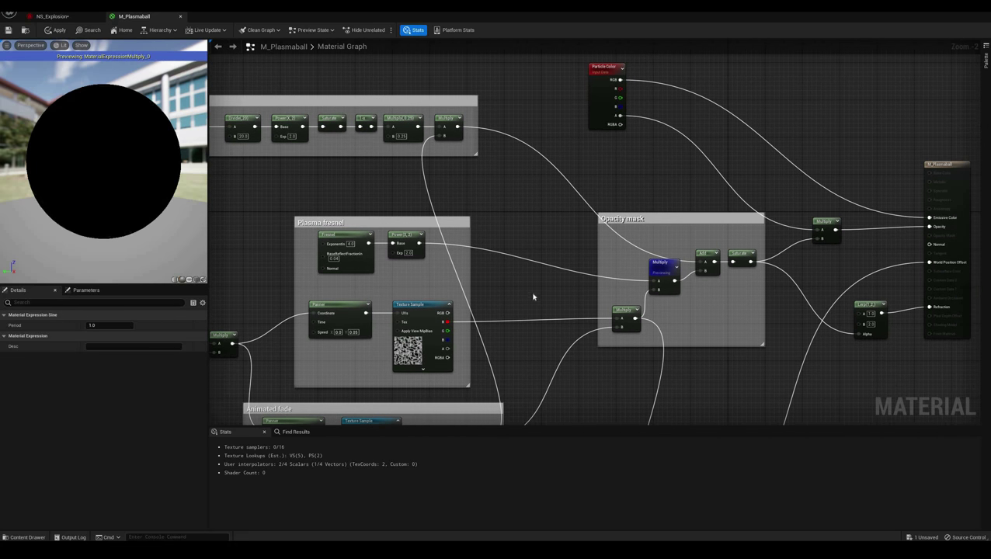
# Preview the Opacity mask group's Add node, shift it slightly up, and inspect the Saturate and final opacity Multiply nodes.
pyautogui.moveTo(490, 132); pyautogui.dragTo(445, 134, button='right')
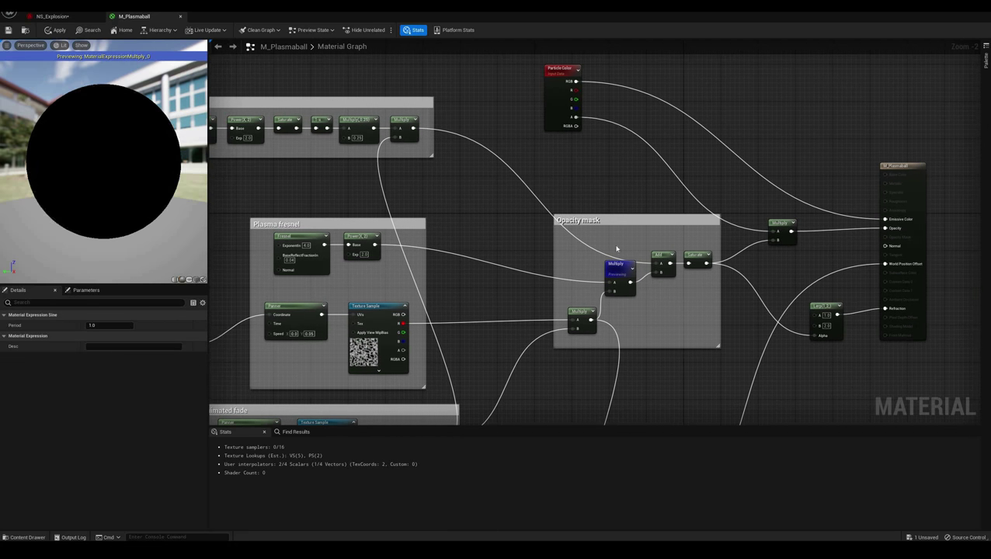
pyautogui.rightClick(661, 257)
pyautogui.click(673, 270)
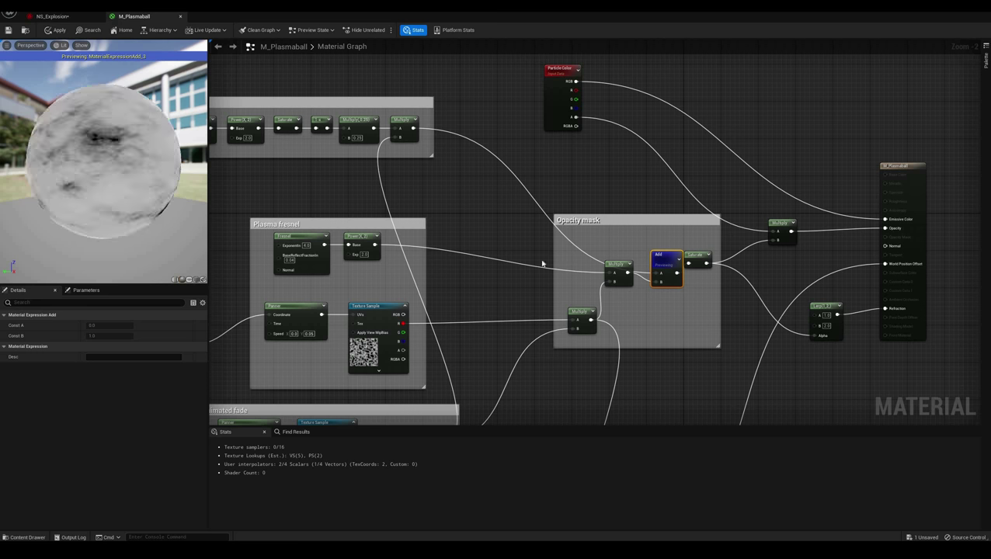
pyautogui.moveTo(662, 253); pyautogui.dragTo(698, 249)
pyautogui.moveTo(740, 306); pyautogui.dragTo(647, 304, button='right')
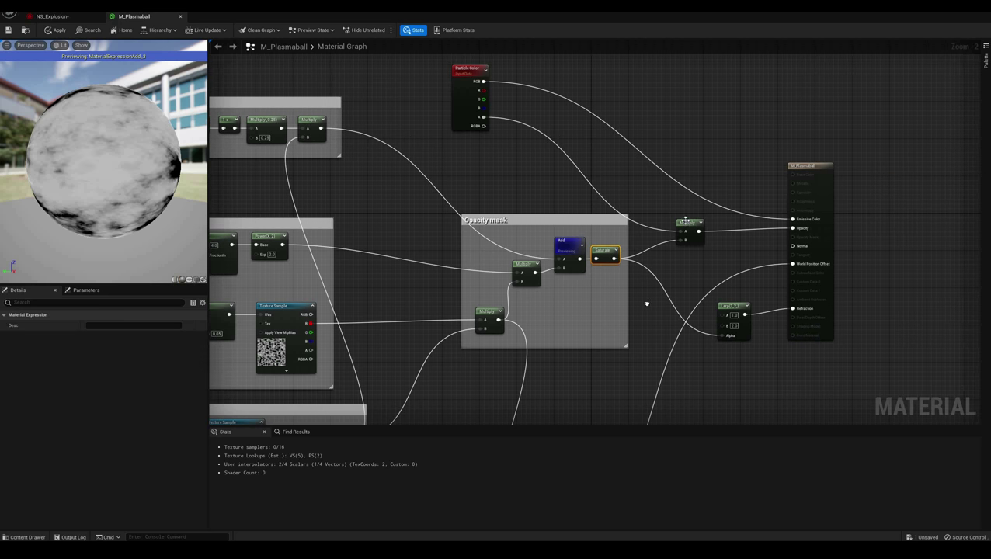
pyautogui.click(685, 222)
pyautogui.moveTo(510, 134); pyautogui.dragTo(532, 195, button='right')
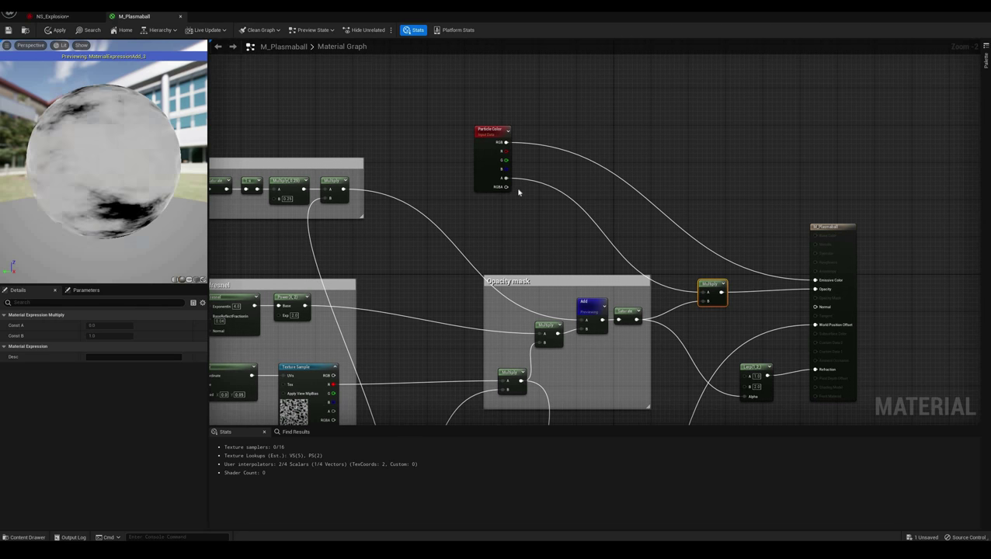
# Examine how the Dynamic Parameter's DeformScale output and VertexNormalWS pass through the Deform group toward World Position Offset.
pyautogui.moveTo(555, 248); pyautogui.dragTo(569, 130, button='right')
pyautogui.scroll(-1, 644, 284)
pyautogui.moveTo(643, 284); pyautogui.dragTo(730, 140, button='right')
pyautogui.moveTo(669, 268); pyautogui.dragTo(783, 220, button='right')
pyautogui.moveTo(470, 385); pyautogui.dragTo(555, 368, button='right')
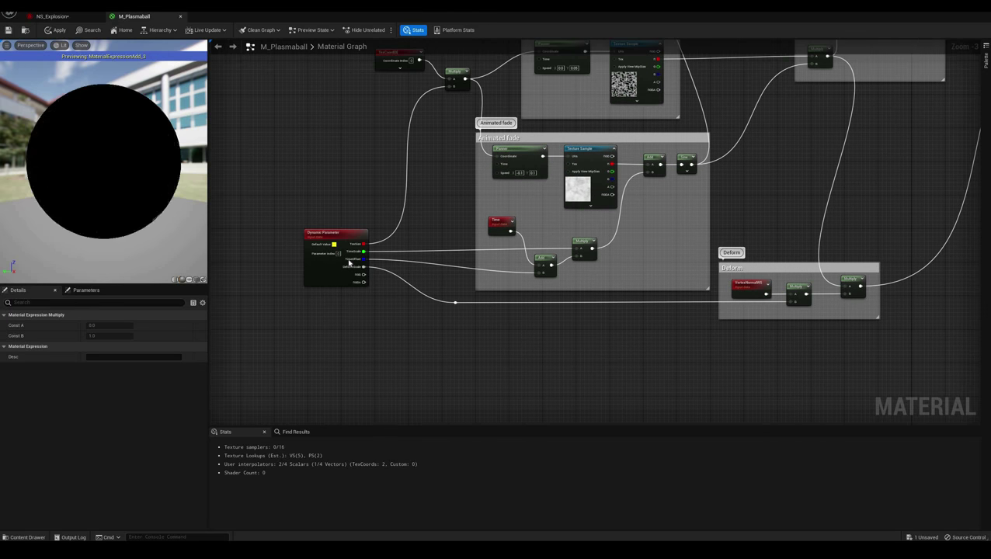
pyautogui.scroll(1, 351, 263)
pyautogui.moveTo(629, 345); pyautogui.dragTo(367, 354, button='right')
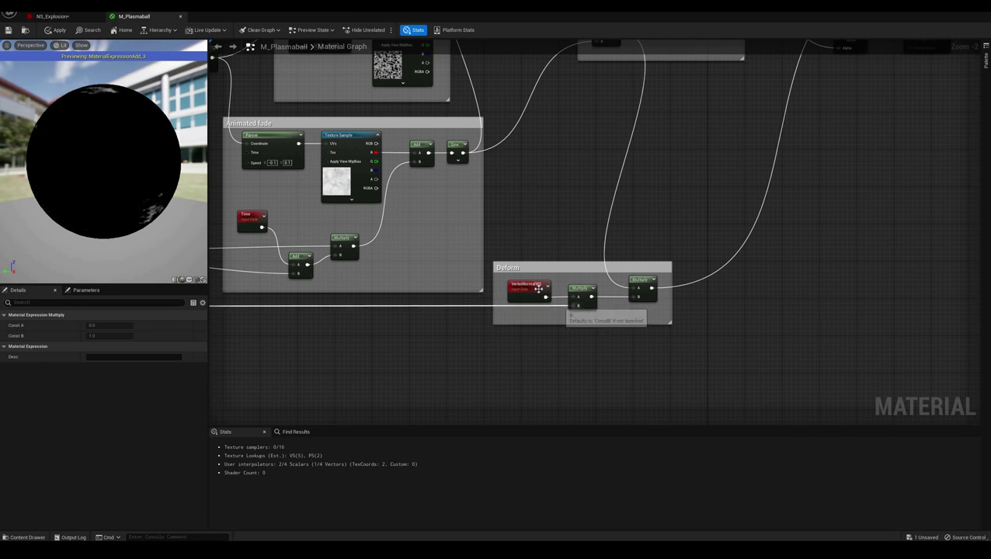
pyautogui.moveTo(471, 317); pyautogui.dragTo(401, 412, button='right')
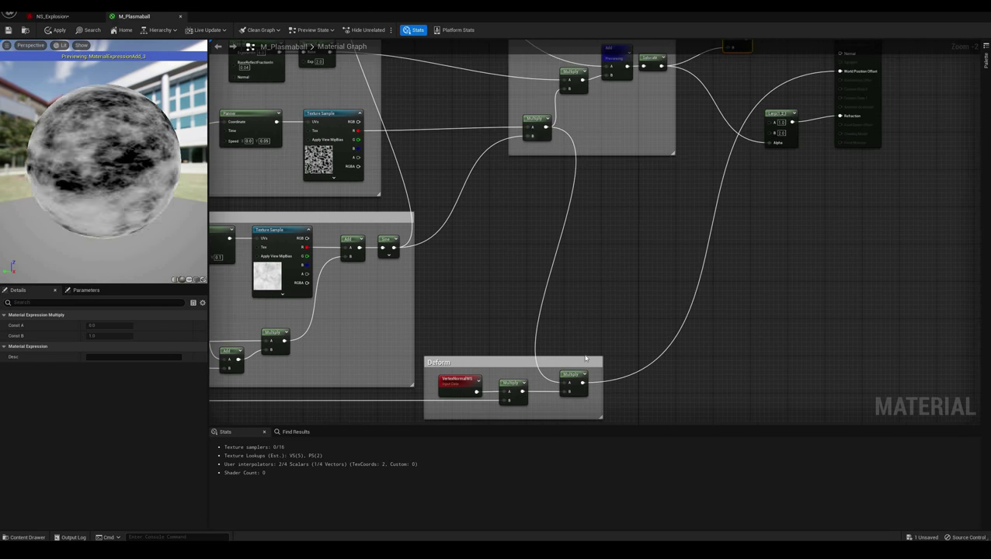
# Stop previewing the Add node in the Opacity mask group.
pyautogui.moveTo(615, 48); pyautogui.dragTo(539, 138, button='right')
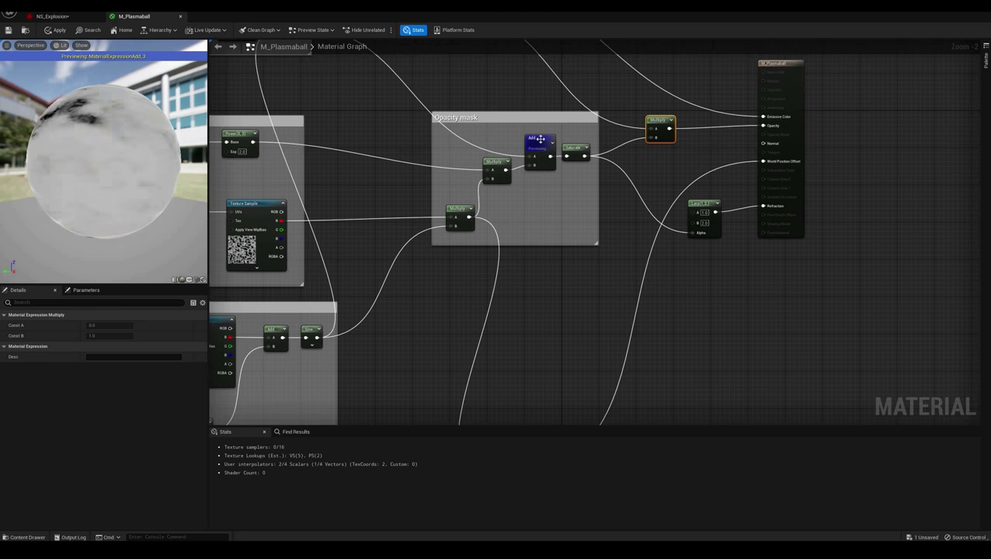
pyautogui.rightClick(549, 146)
pyautogui.click(578, 153)
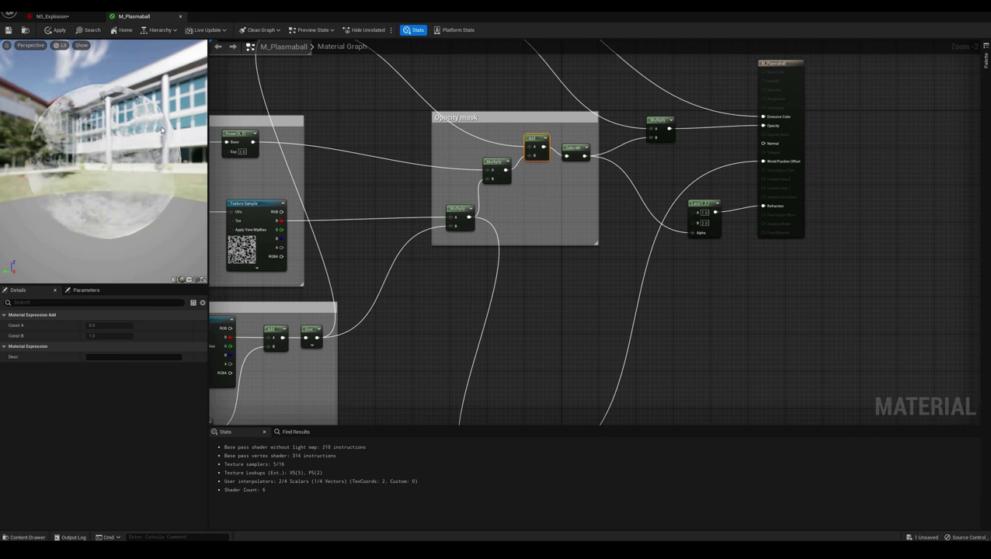
# Try a default A value of 10 for DeformScale on the Dynamic Parameter node.
pyautogui.moveTo(450, 295); pyautogui.dragTo(584, 158, button='right')
pyautogui.moveTo(491, 383); pyautogui.dragTo(672, 372, button='right')
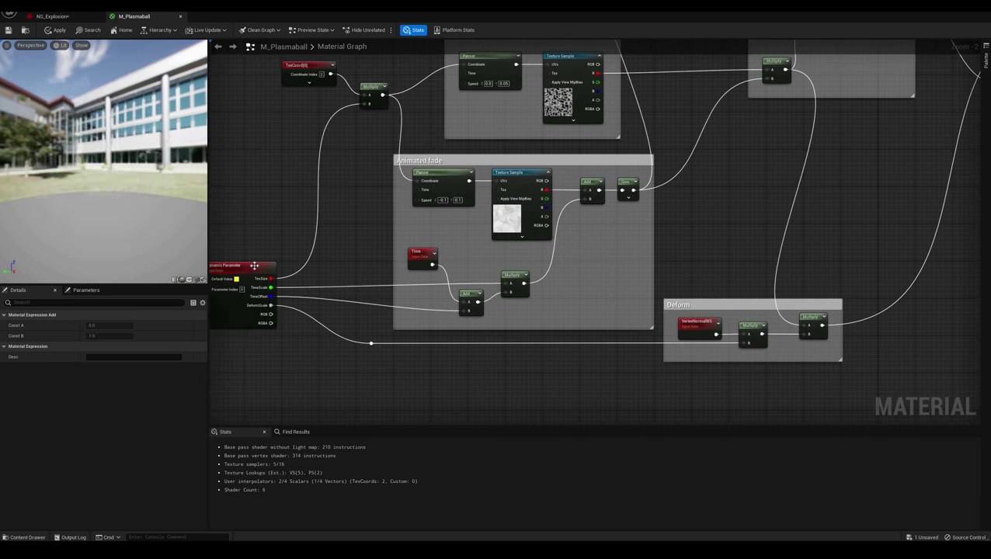
pyautogui.click(255, 305)
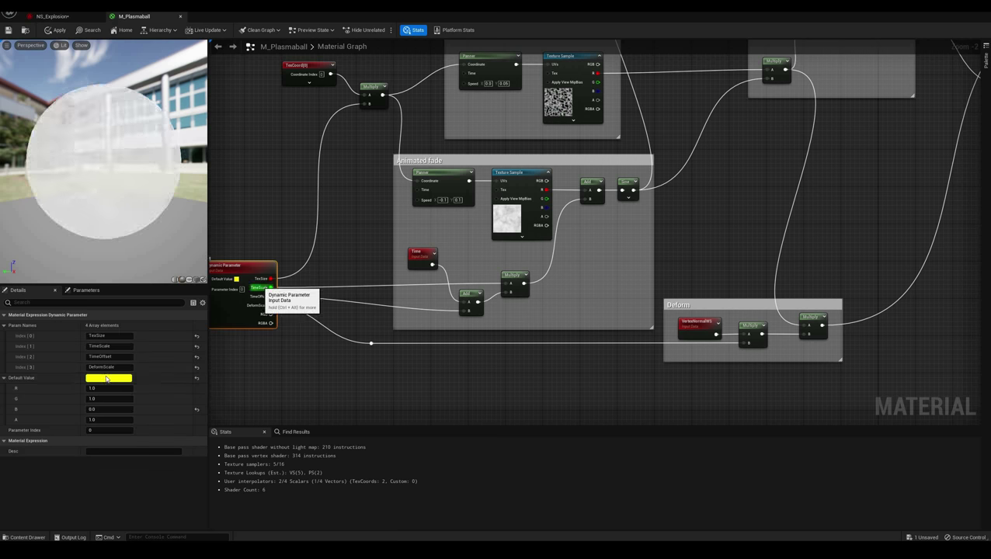
pyautogui.click(109, 419)
pyautogui.write('10')
pyautogui.press('Return')
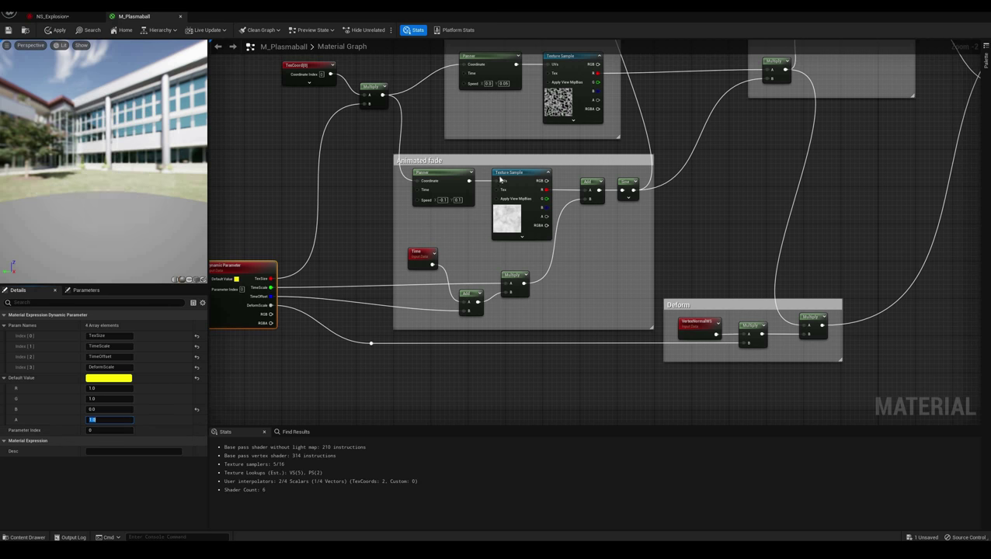
# Inspect the Lerp node feeding Refraction and close M_Plasmaball, applying the changes to the original material.
pyautogui.moveTo(718, 208); pyautogui.dragTo(345, 331, button='right')
pyautogui.moveTo(547, 268); pyautogui.dragTo(460, 365, button='right')
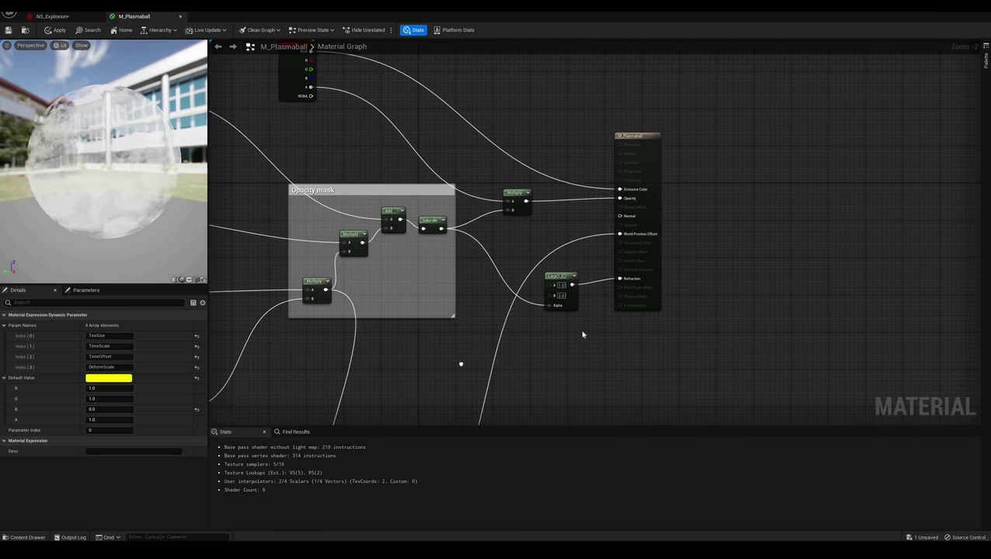
pyautogui.scroll(2, 589, 330)
pyautogui.moveTo(595, 268); pyautogui.dragTo(626, 316, button='right')
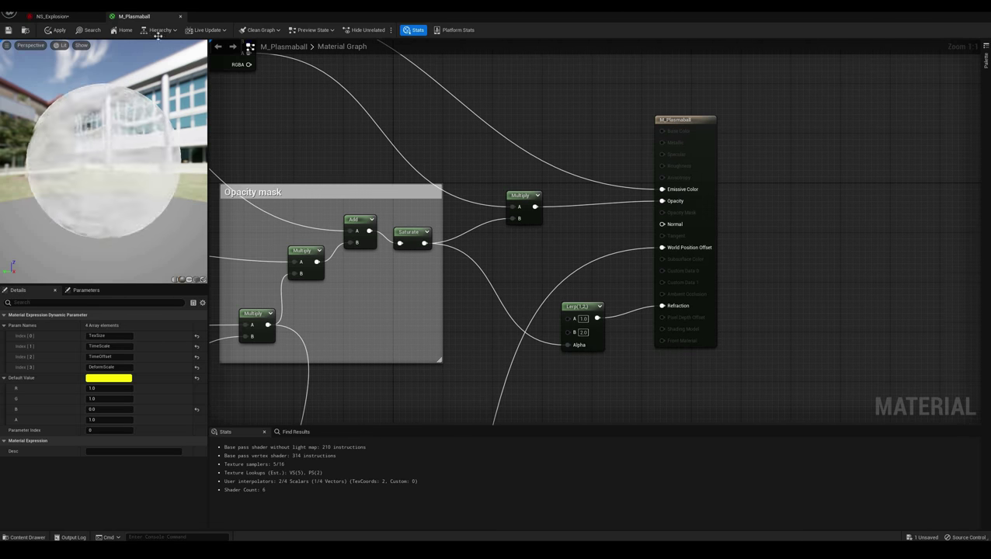
pyautogui.click(180, 16)
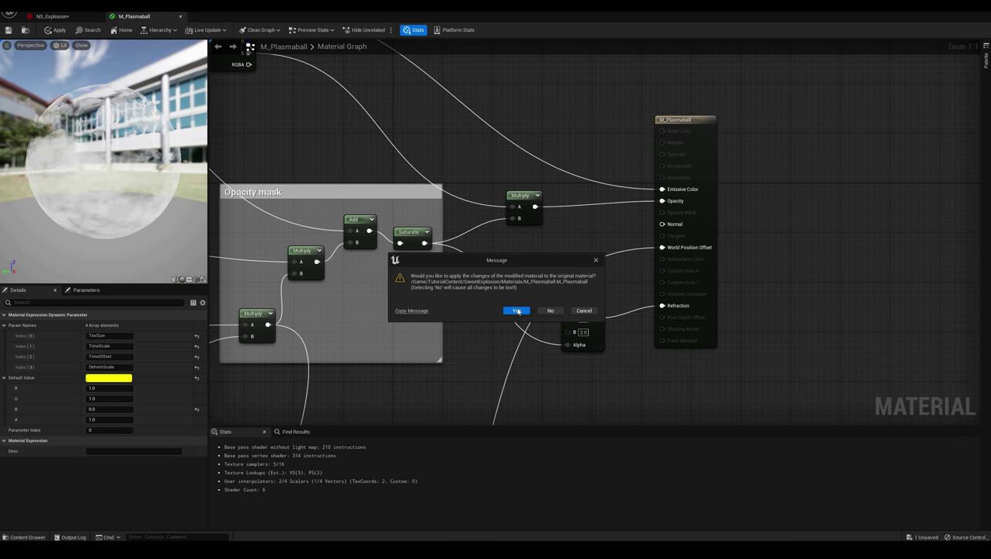
pyautogui.click(517, 311)
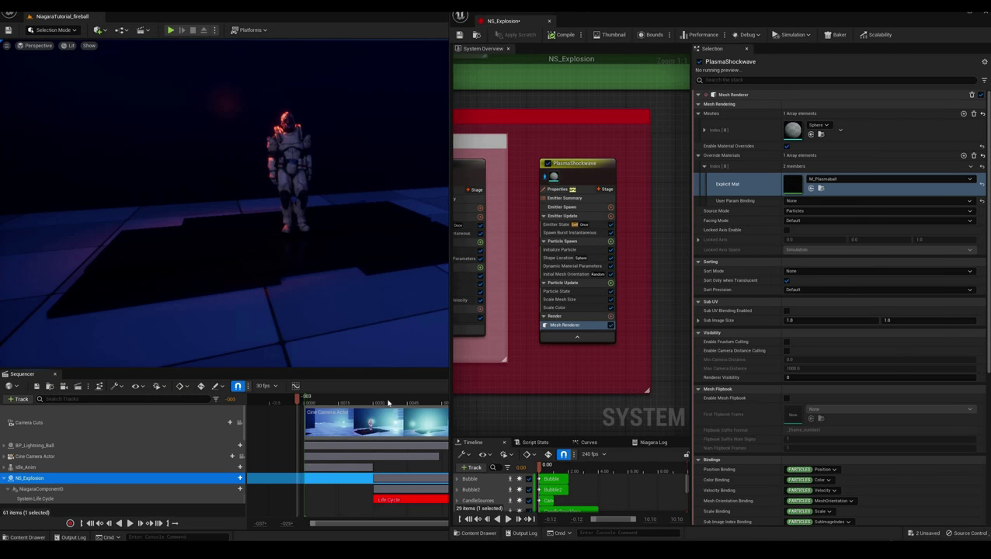
# Scrub the level sequence to frame 39, play the explosion through repeatedly, and return the playhead to before the start.
pyautogui.moveTo(388, 403); pyautogui.dragTo(394, 403)
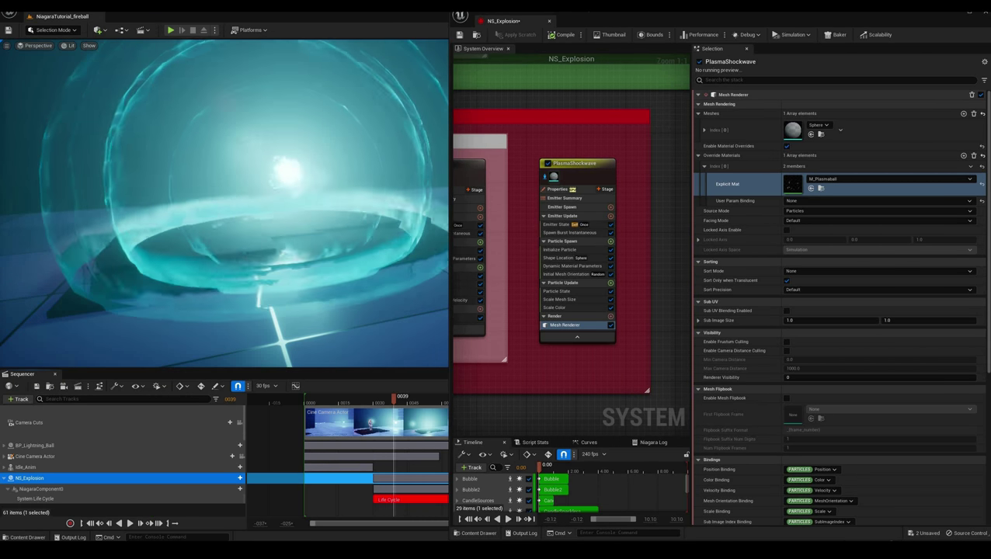
pyautogui.moveTo(290, 291)
pyautogui.mouseDown(button='right')
pyautogui.moveTo(310, 273)
pyautogui.moveTo(290, 290)
pyautogui.mouseUp(button='right')
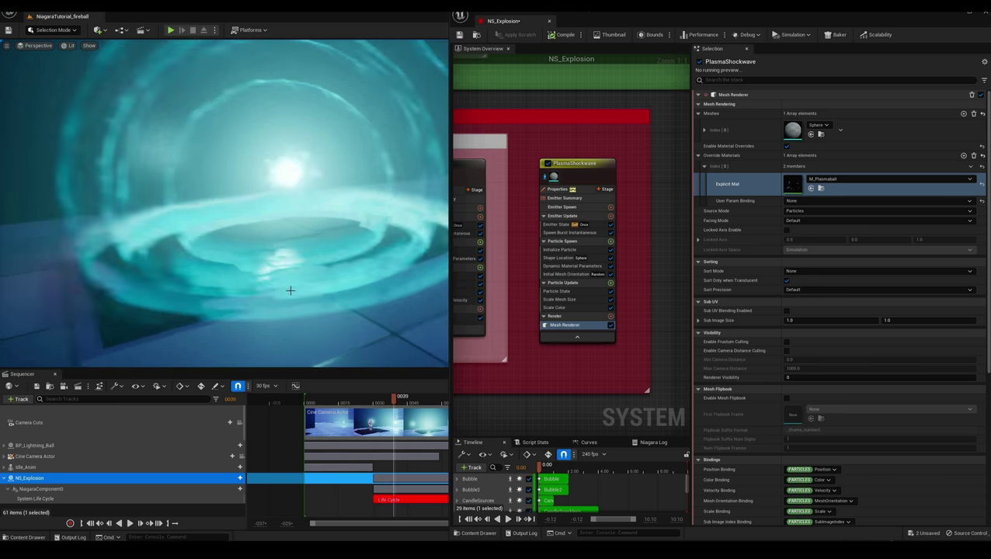
pyautogui.click(130, 523)
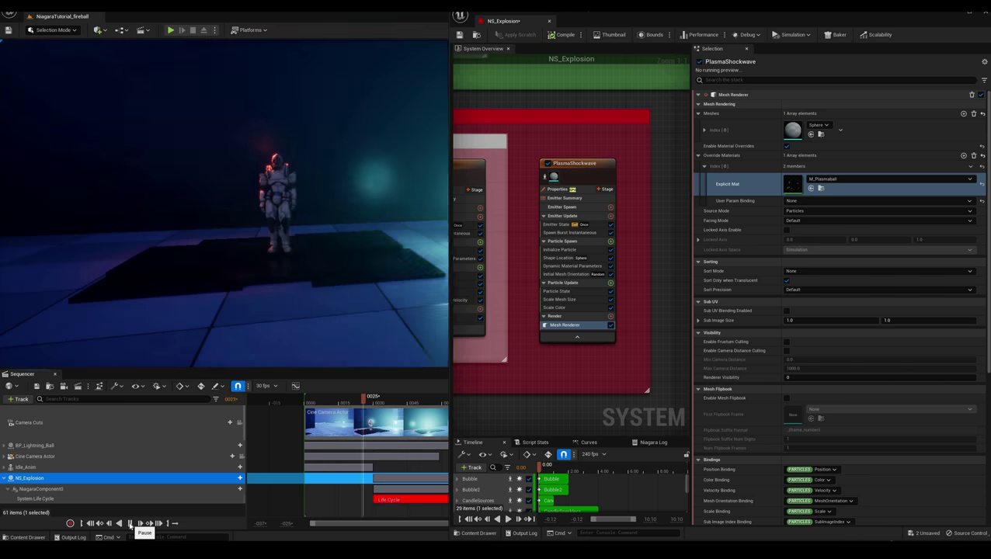
pyautogui.click(130, 522)
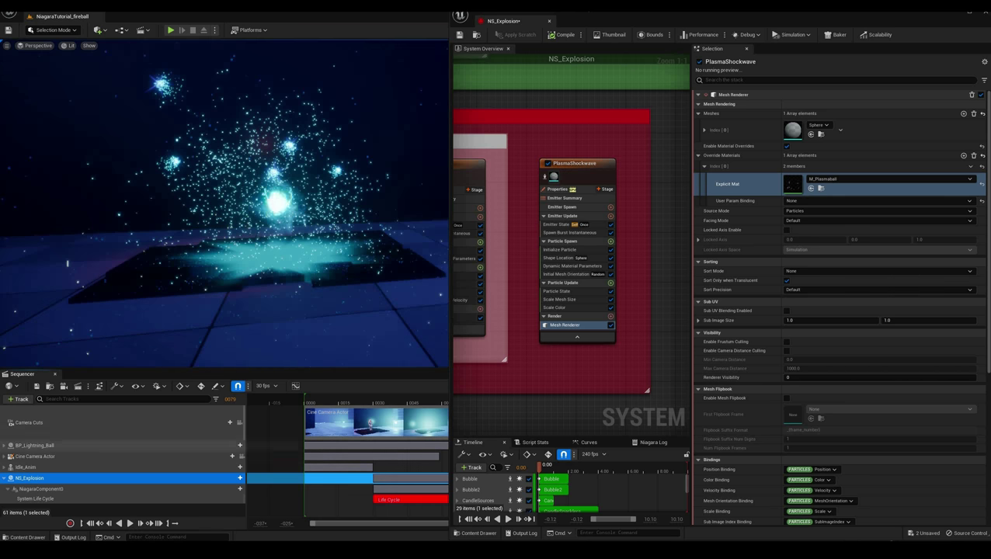
pyautogui.click(129, 523)
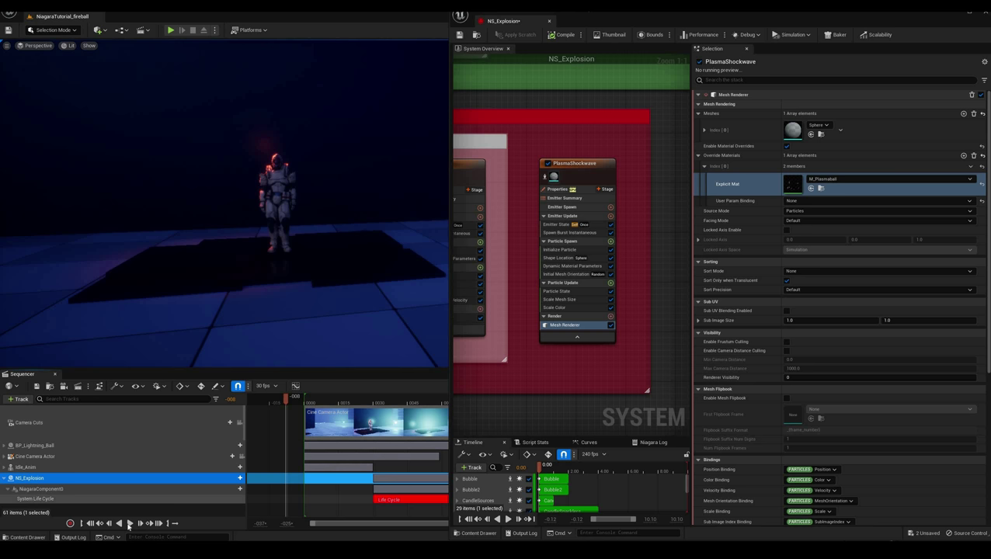
pyautogui.click(129, 522)
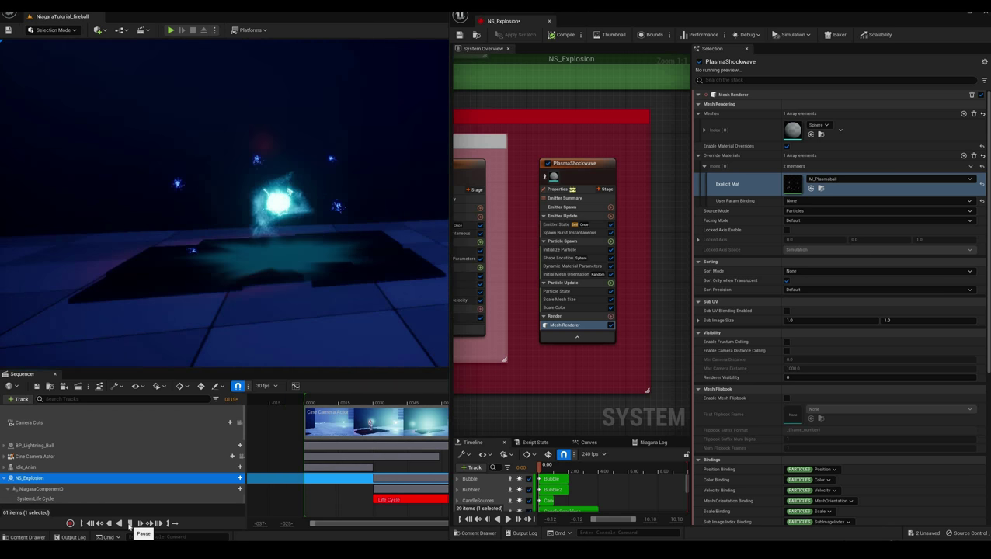
pyautogui.click(130, 522)
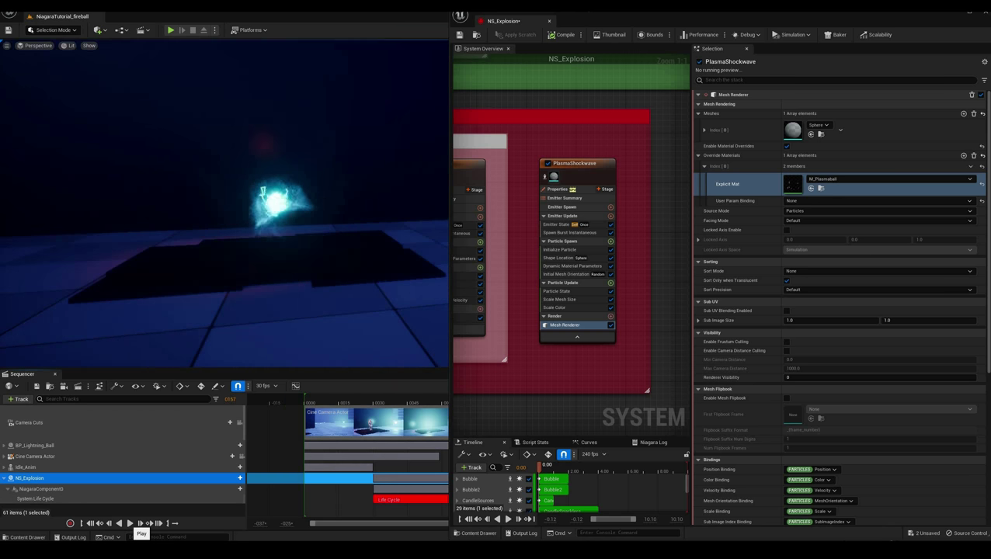
pyautogui.click(286, 402)
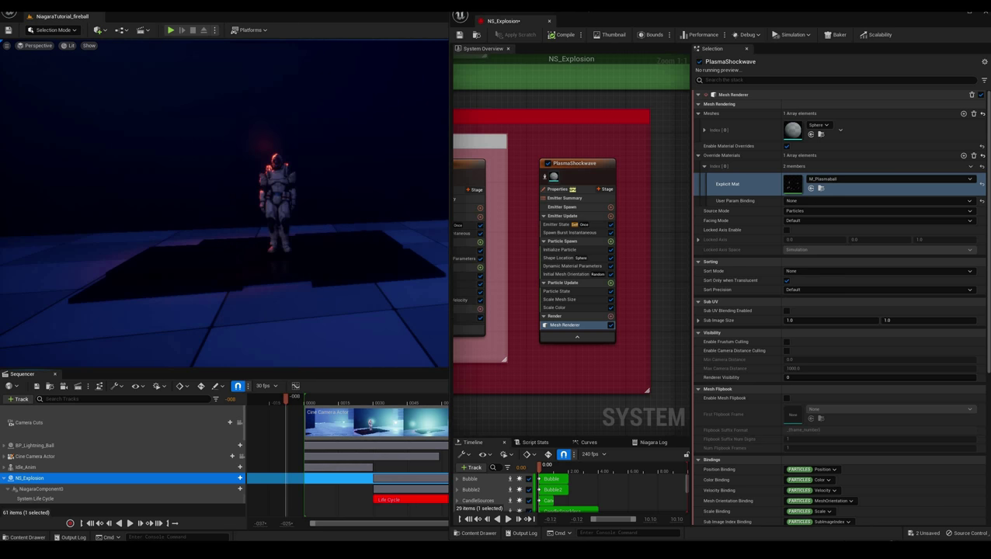
# Bring the Fluid & source group of NS_Explosion into view to examine its two emitters.
pyautogui.scroll(-6, 663, 349)
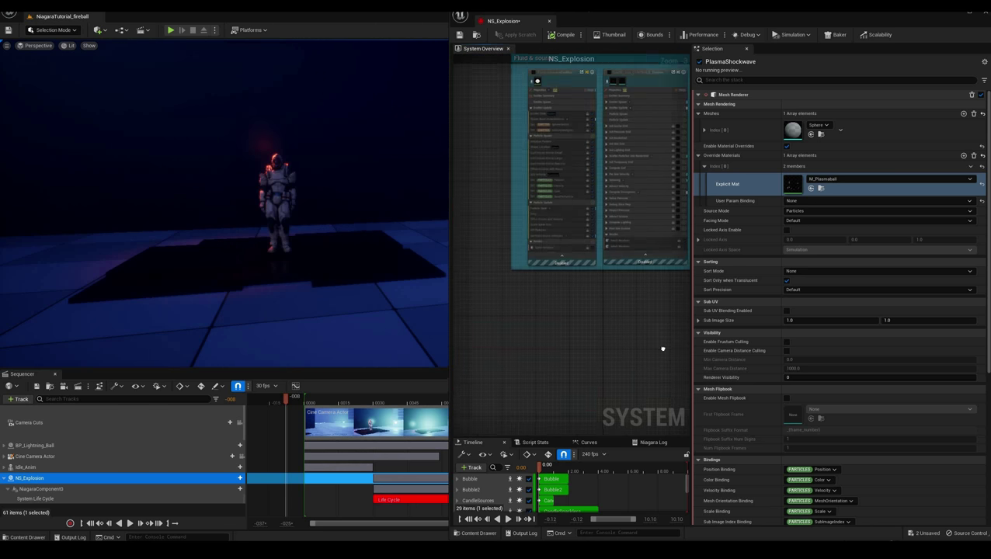
pyautogui.scroll(-1, 610, 343)
pyautogui.moveTo(604, 312); pyautogui.dragTo(570, 402, button='right')
pyautogui.scroll(2, 556, 245)
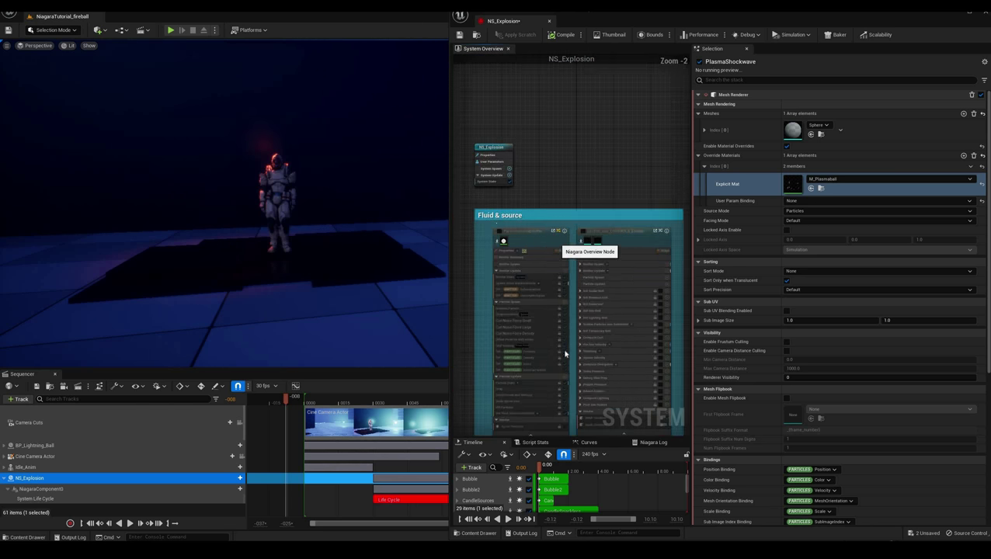
pyautogui.scroll(2, 579, 359)
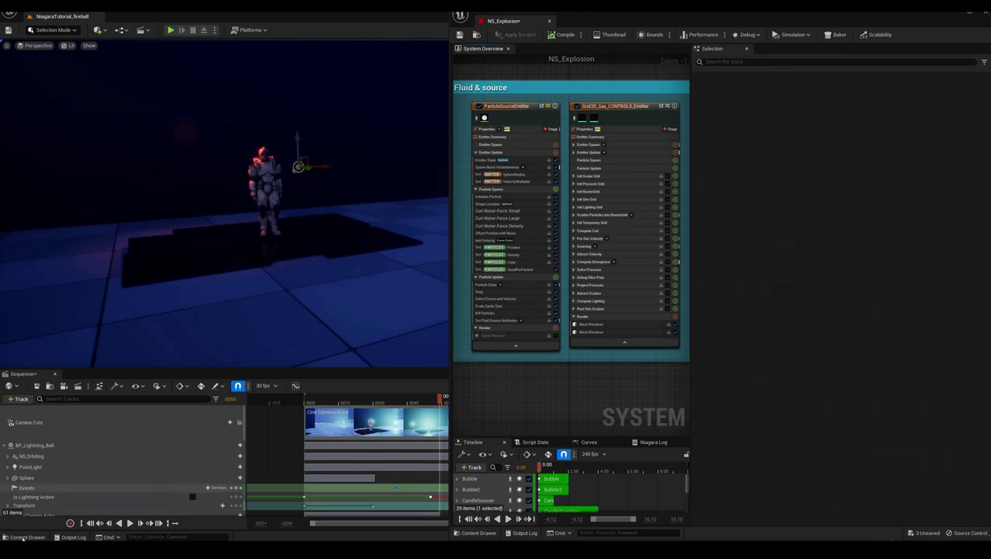
# Browse the 3D Gas templates for creating a Niagara system in the SweetExplosion Niagara folder, and cancel without creating one.
pyautogui.click(26, 537)
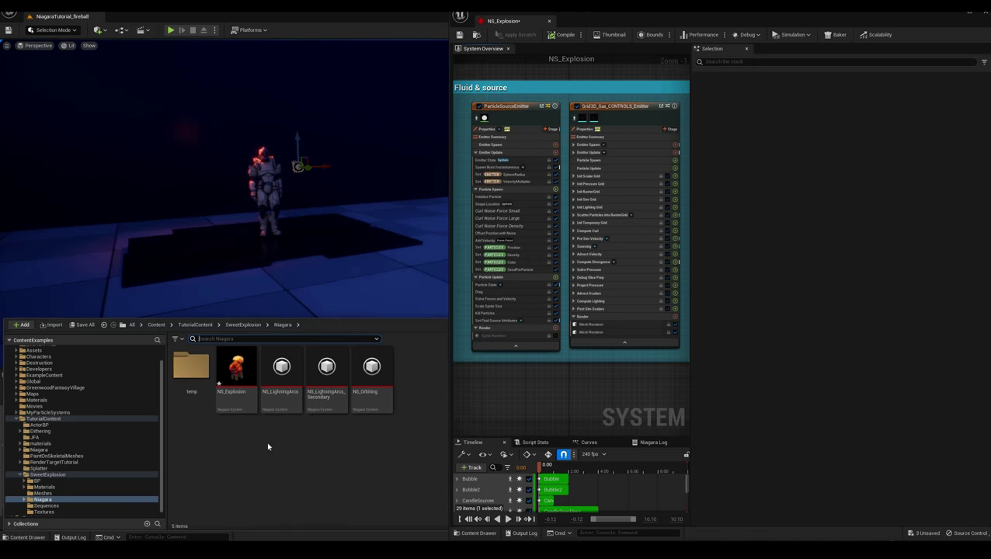
pyautogui.rightClick(268, 440)
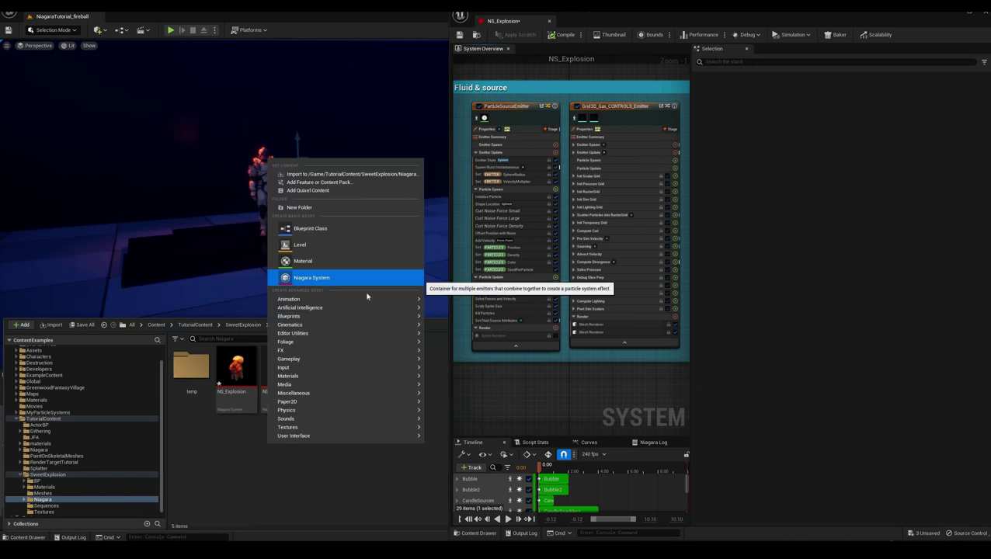
pyautogui.click(334, 278)
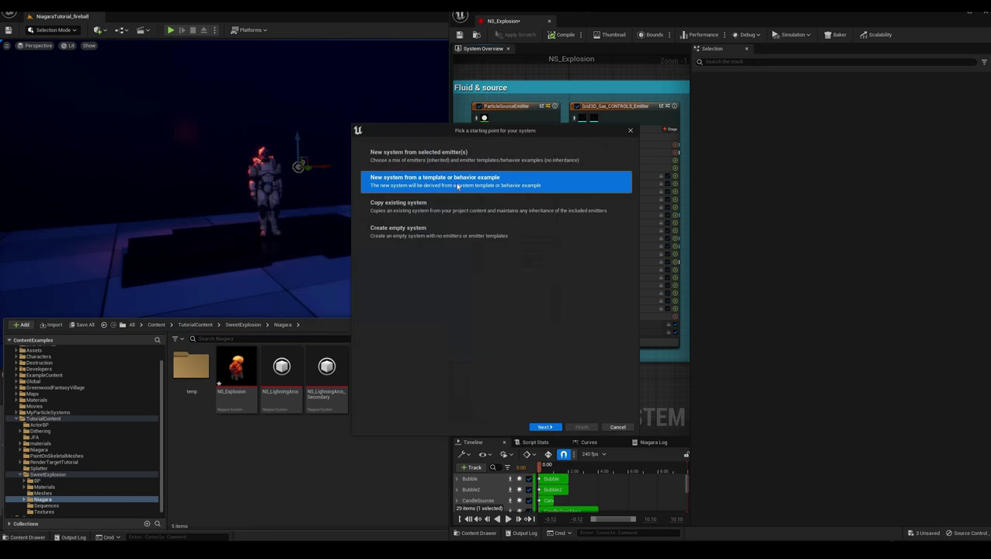
pyautogui.click(542, 426)
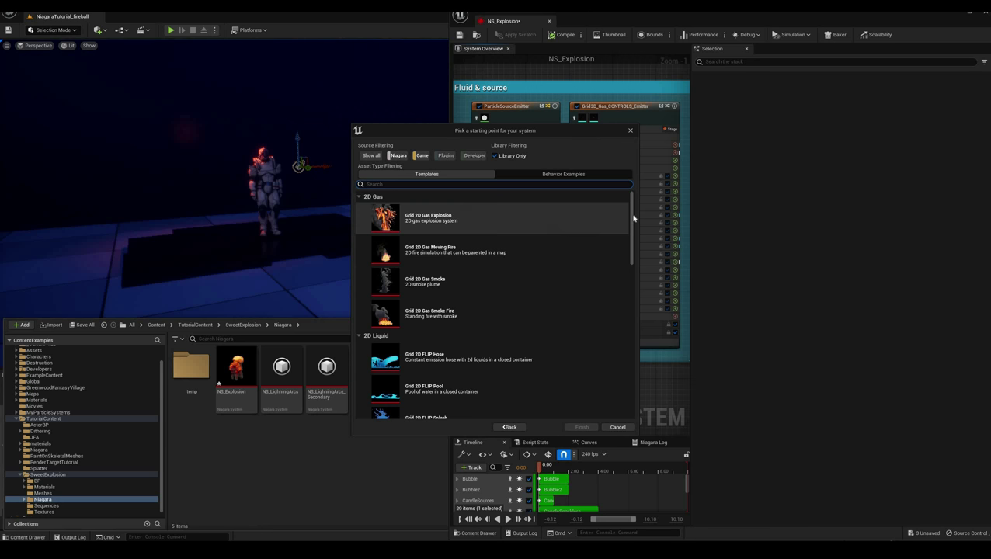
pyautogui.scroll(-3, 633, 240)
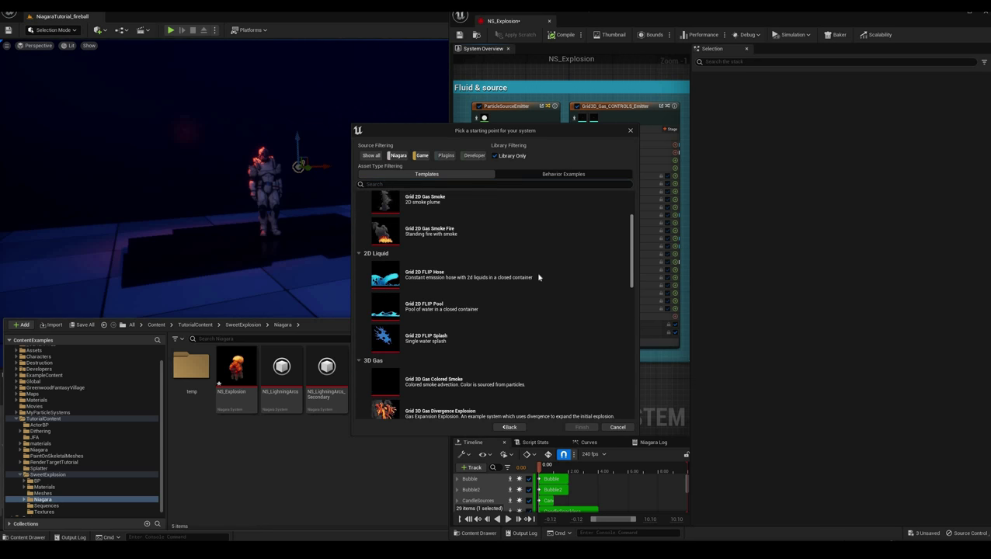
pyautogui.scroll(-3, 538, 277)
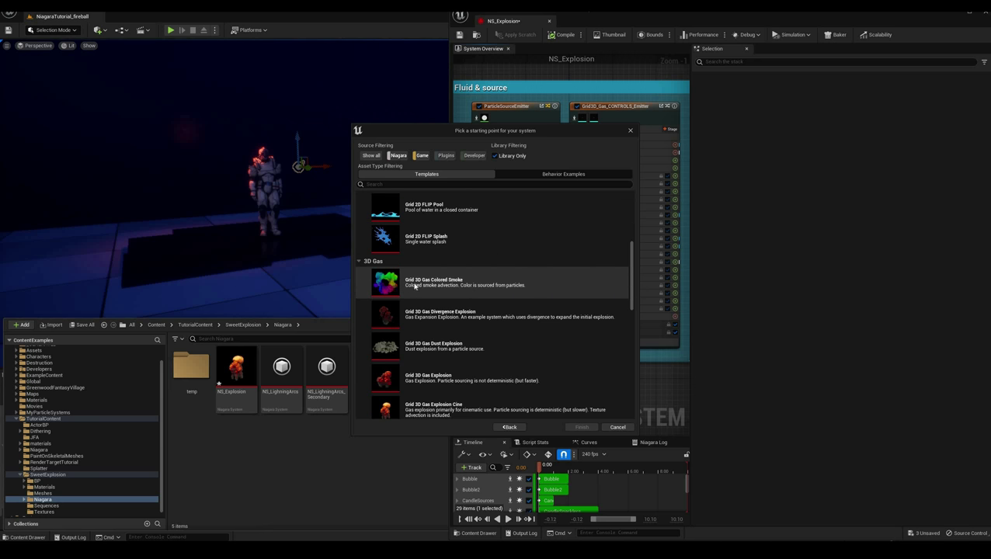
pyautogui.click(618, 427)
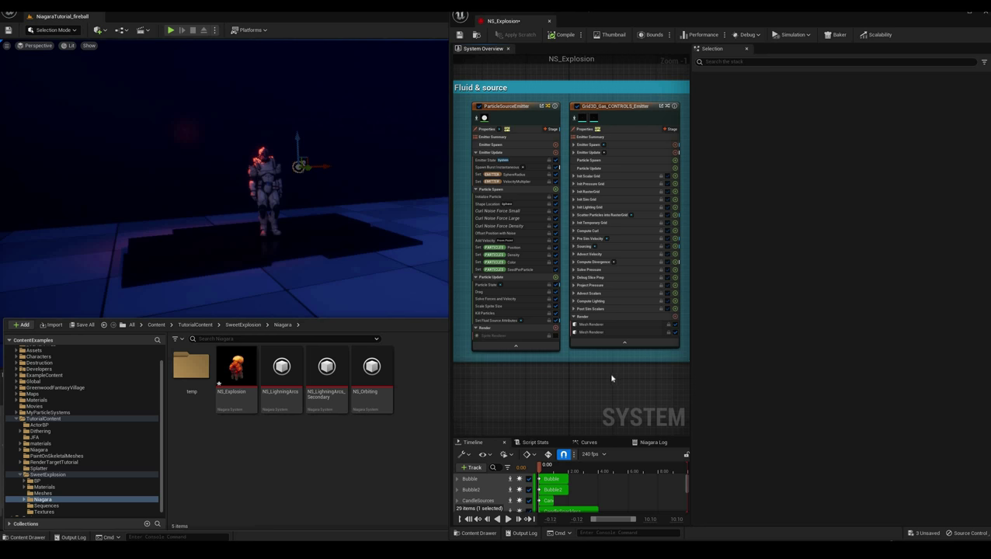
pyautogui.moveTo(593, 376); pyautogui.dragTo(575, 379, button='right')
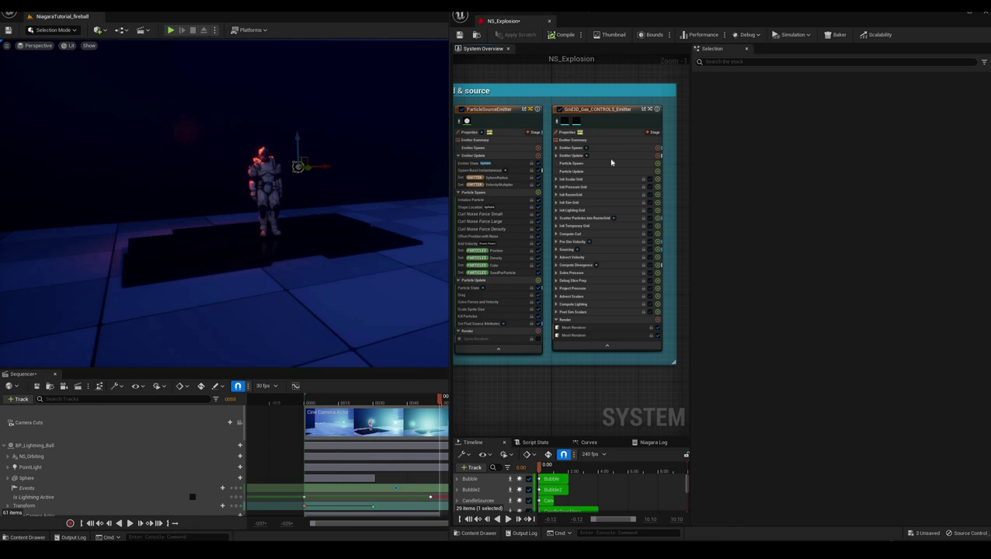
# Play the level sequence from before its start and pause it at frame 54 to view the gas explosion.
pyautogui.moveTo(611, 162); pyautogui.dragTo(630, 167, button='right')
pyautogui.click(285, 401)
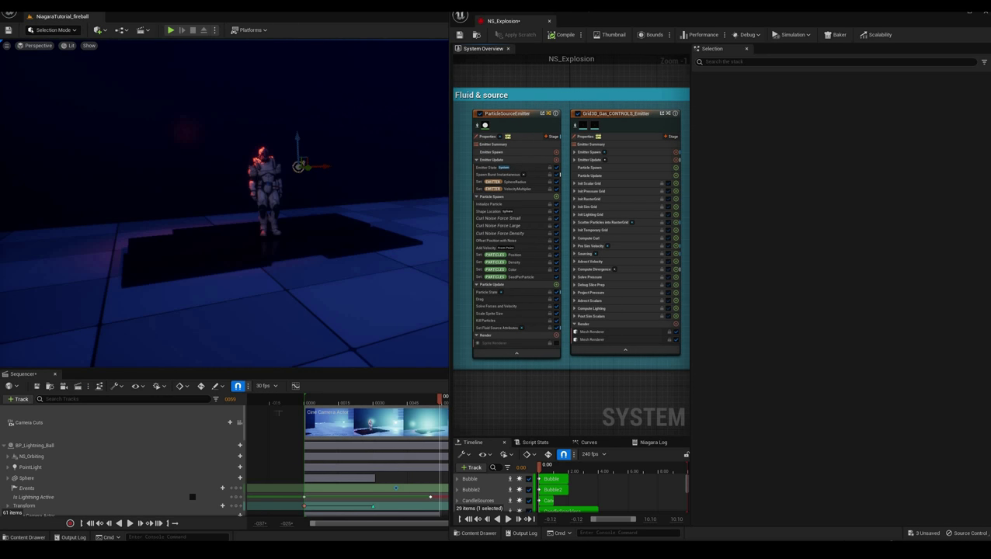
pyautogui.click(131, 523)
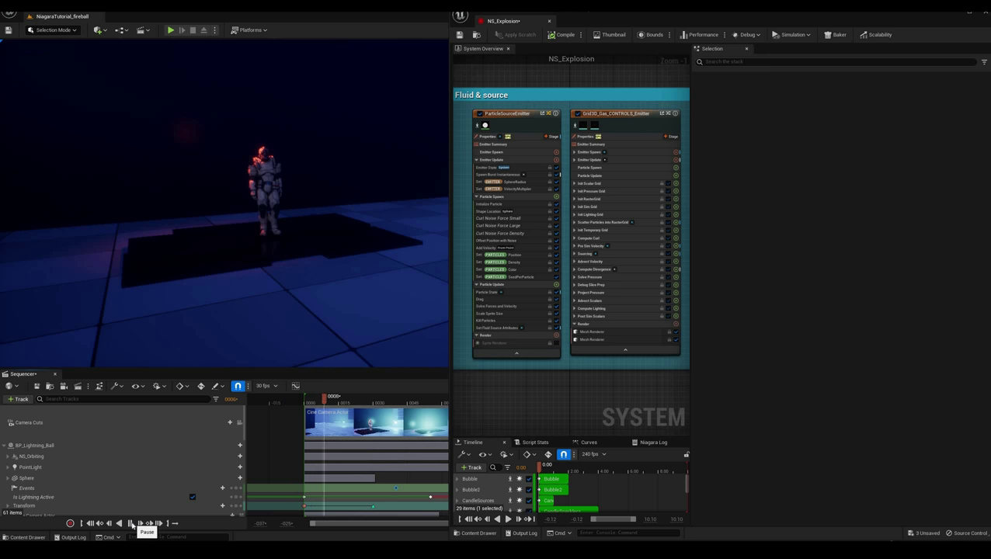
pyautogui.click(131, 523)
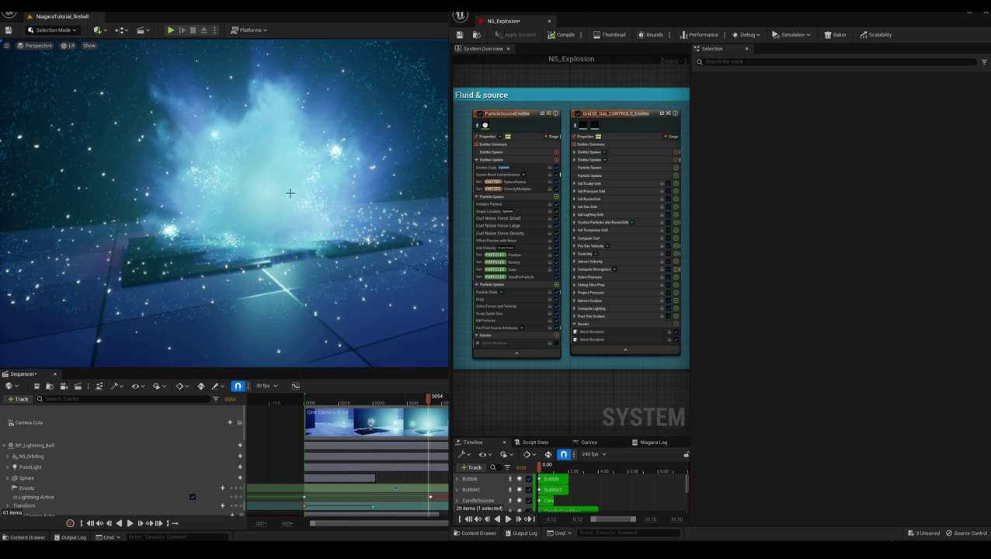
# View the explosion closer up, scrub through the frames around the blast, and play on until the smoke fades.
pyautogui.moveTo(316, 264); pyautogui.dragTo(316, 263, button='right')
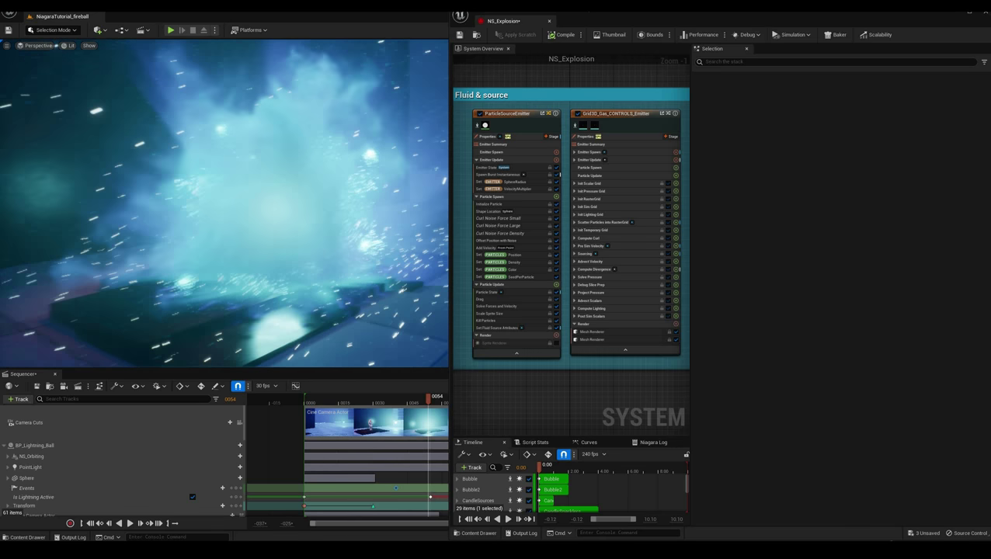
pyautogui.moveTo(388, 403); pyautogui.dragTo(424, 403)
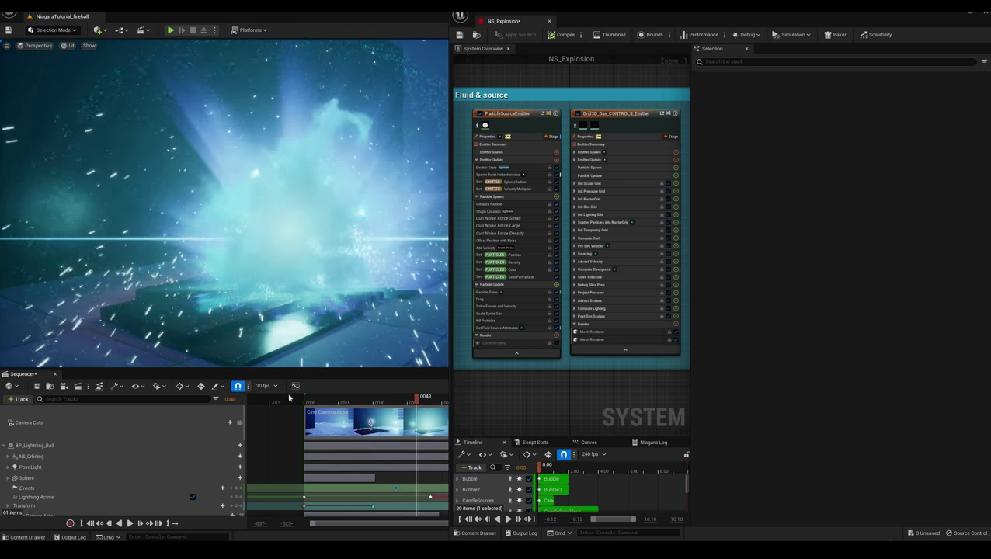
pyautogui.click(129, 523)
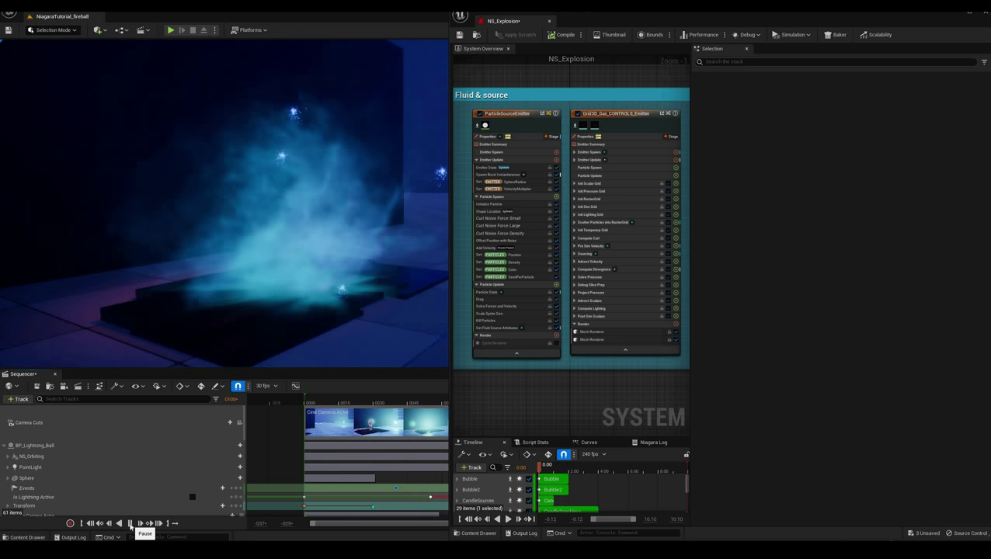
pyautogui.click(130, 524)
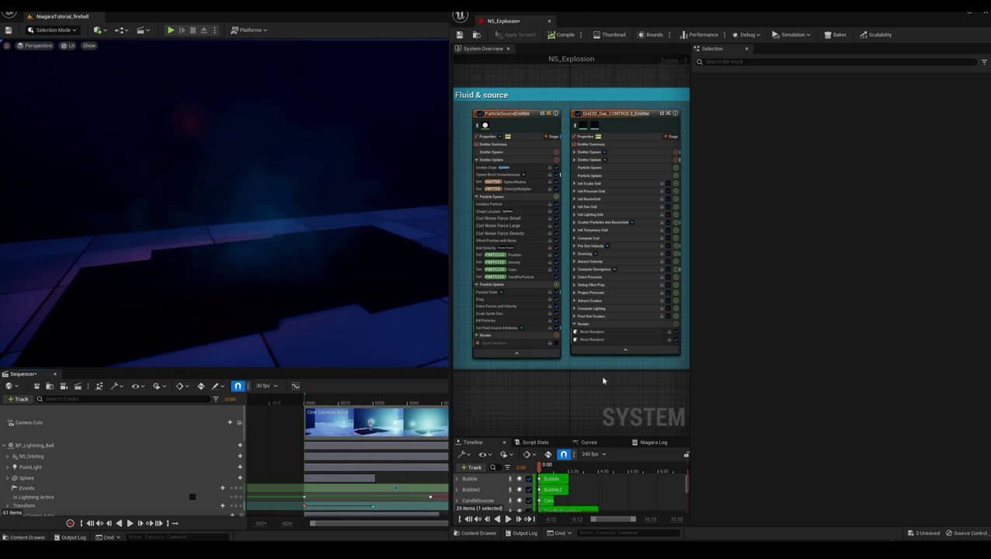
# Inspect the ParticleSourceEmitter's emitter update settings, VelocityMultiplier, Shape Location and Add Velocity modules.
pyautogui.moveTo(603, 381); pyautogui.dragTo(602, 365, button='right')
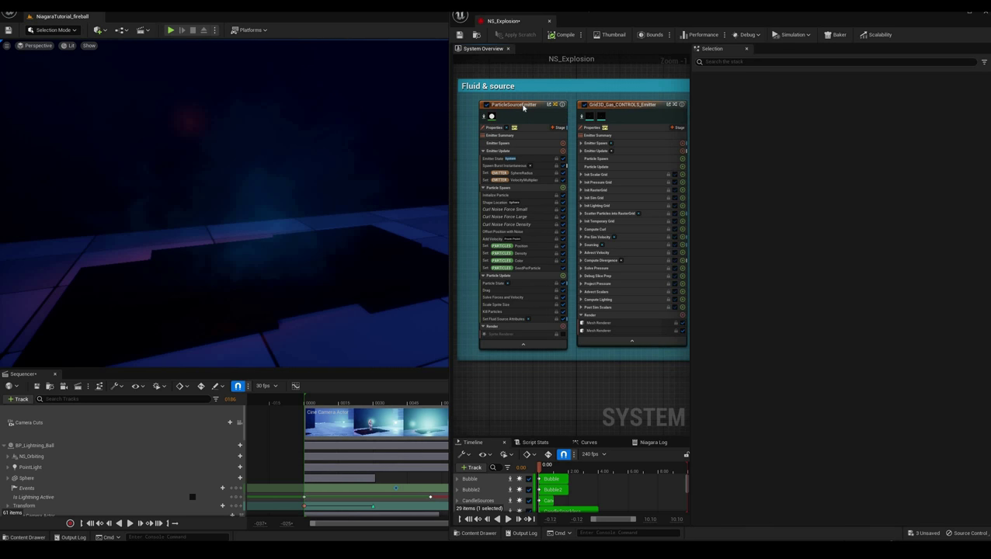
pyautogui.click(516, 156)
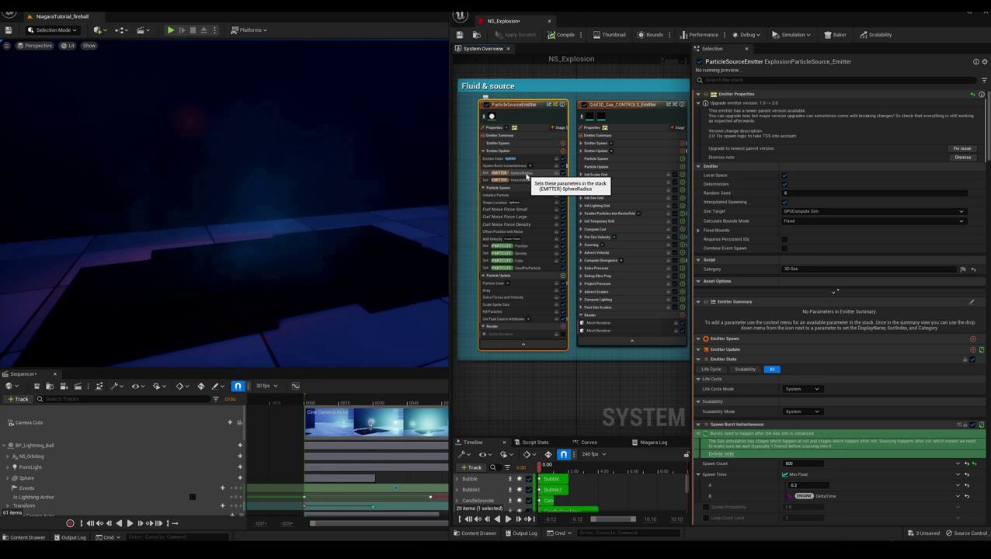
pyautogui.click(541, 173)
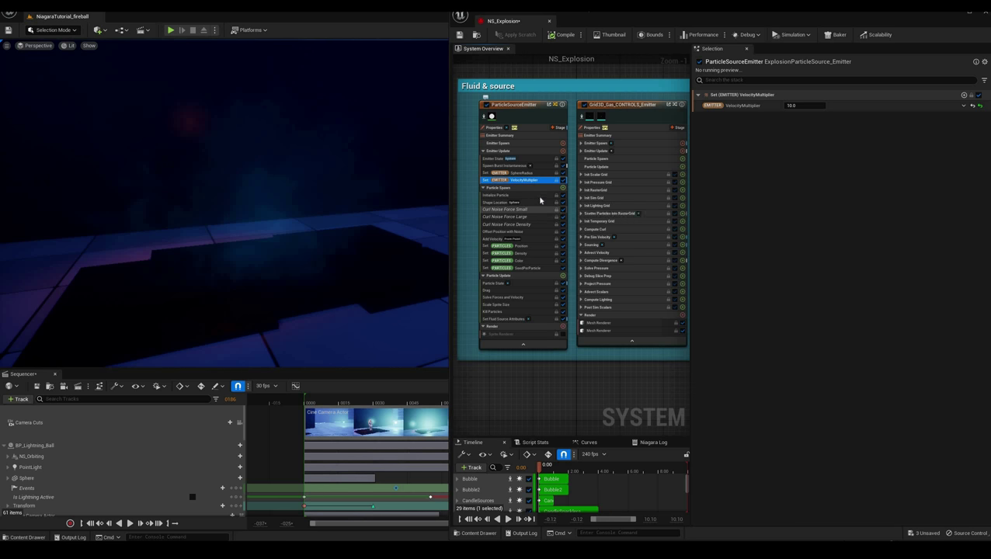
pyautogui.click(535, 202)
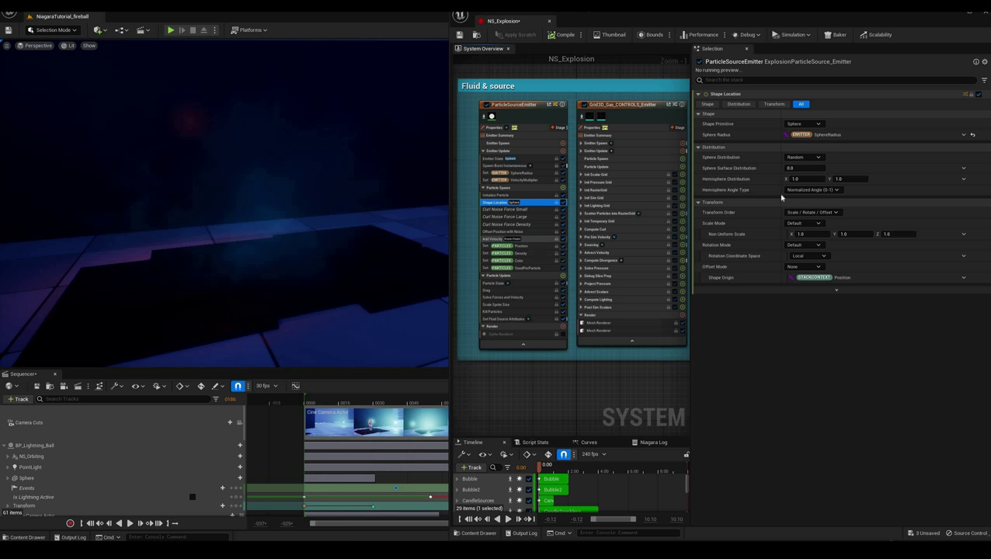
pyautogui.click(522, 239)
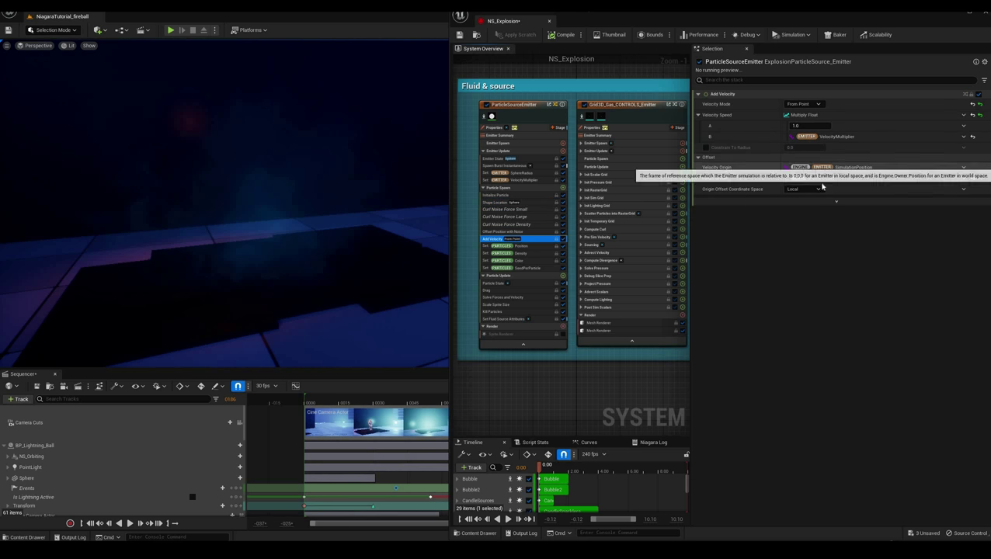
# Inspect the source particles' Density and Color parameters and the Set Fluid Source Attributes module.
pyautogui.click(531, 264)
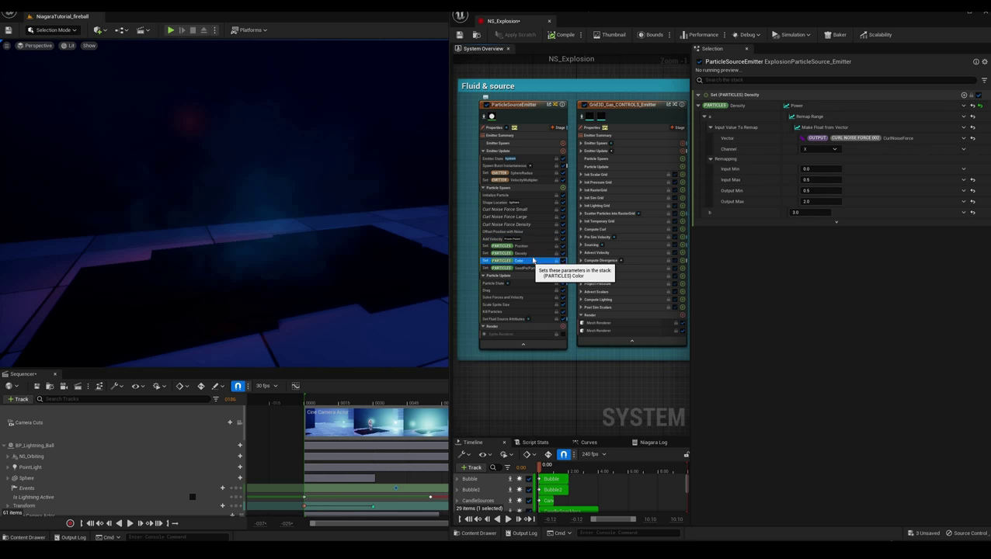
pyautogui.click(534, 262)
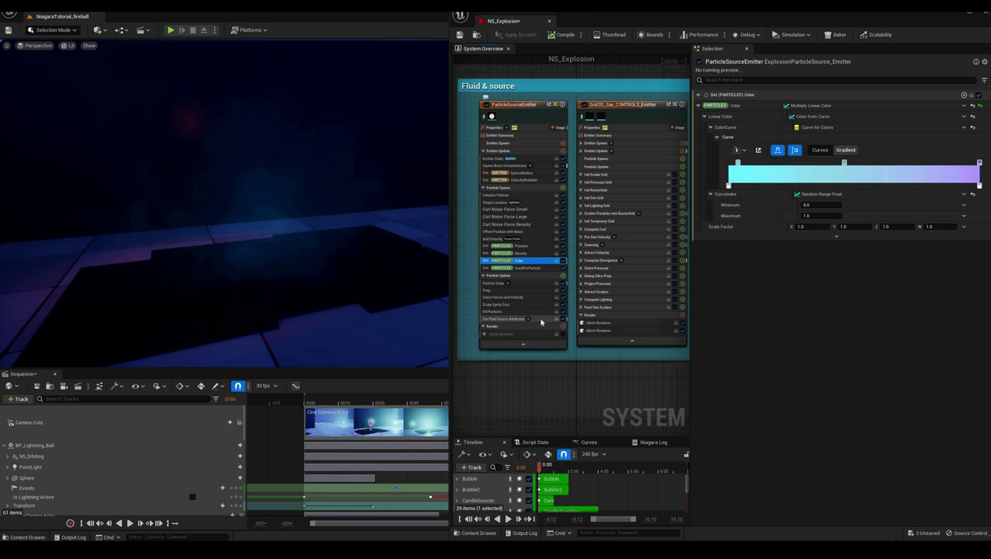
pyautogui.click(510, 319)
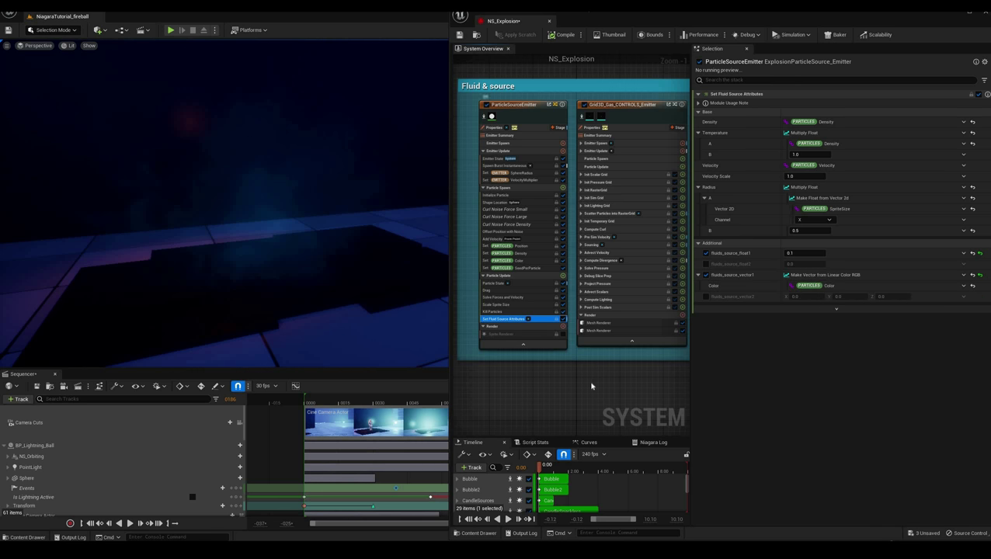
# Examine the Simulation settings of Grid3D_Gas_CONTROLS_Emitter and scrub the level sequence to frame 67 to see their effect.
pyautogui.moveTo(599, 382); pyautogui.dragTo(535, 392, button='right')
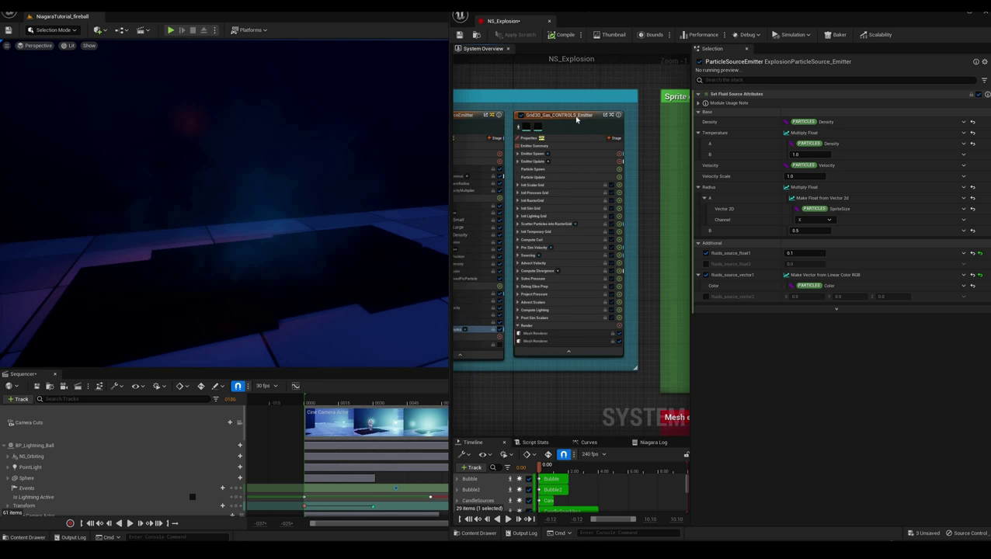
pyautogui.click(572, 116)
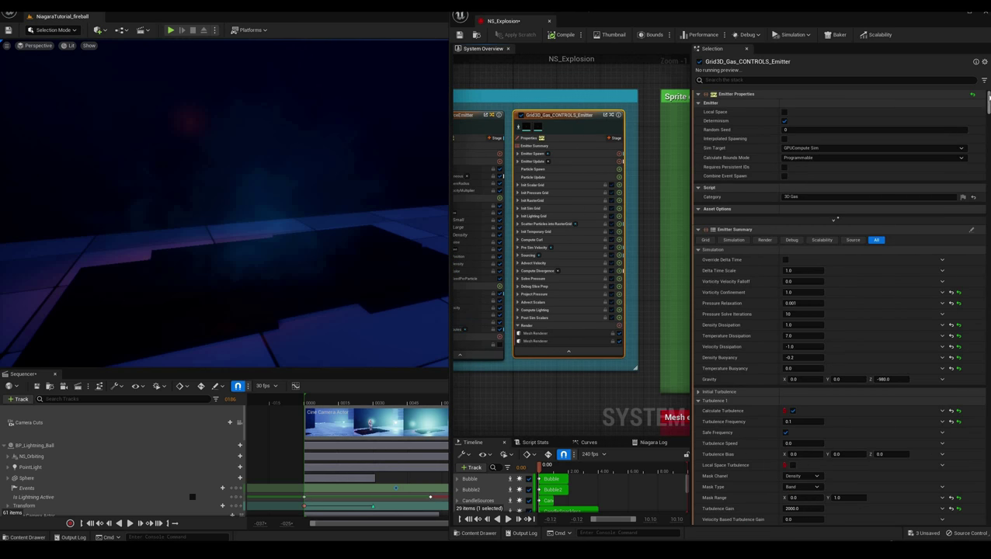
pyautogui.moveTo(986, 142); pyautogui.dragTo(984, 422)
pyautogui.moveTo(988, 361); pyautogui.dragTo(987, 473)
pyautogui.scroll(20, 942, 329)
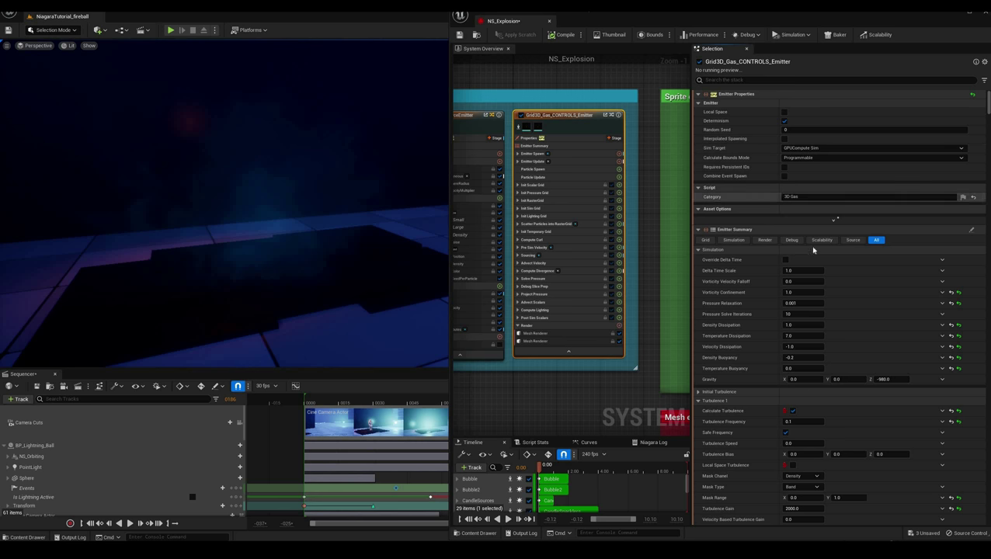
pyautogui.scroll(-3, 988, 106)
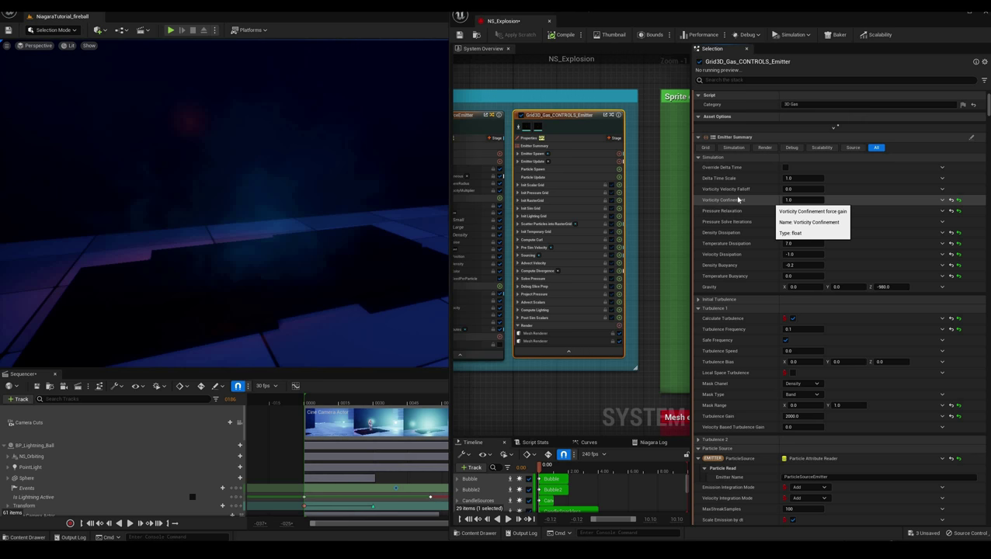
pyautogui.moveTo(392, 404); pyautogui.dragTo(423, 401)
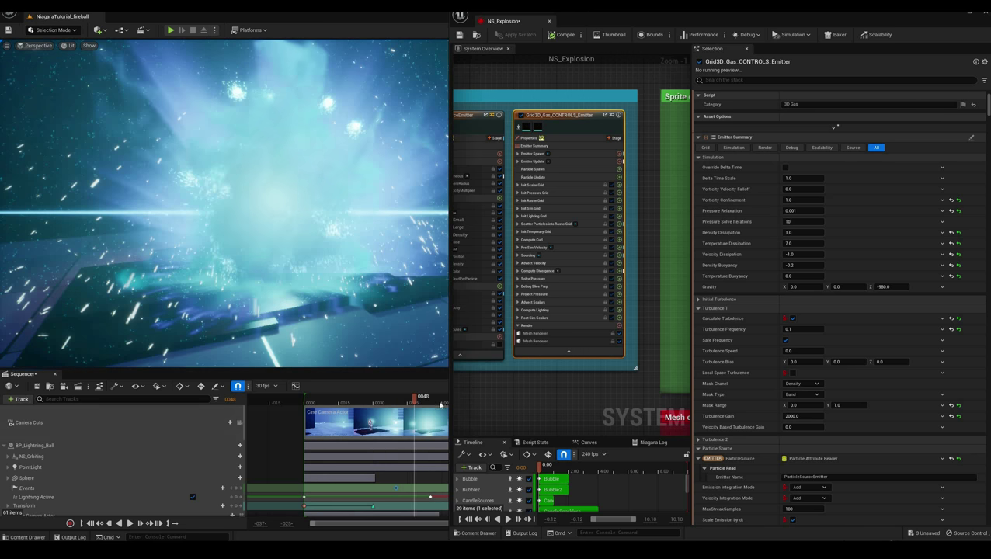
pyautogui.moveTo(431, 402); pyautogui.dragTo(460, 404)
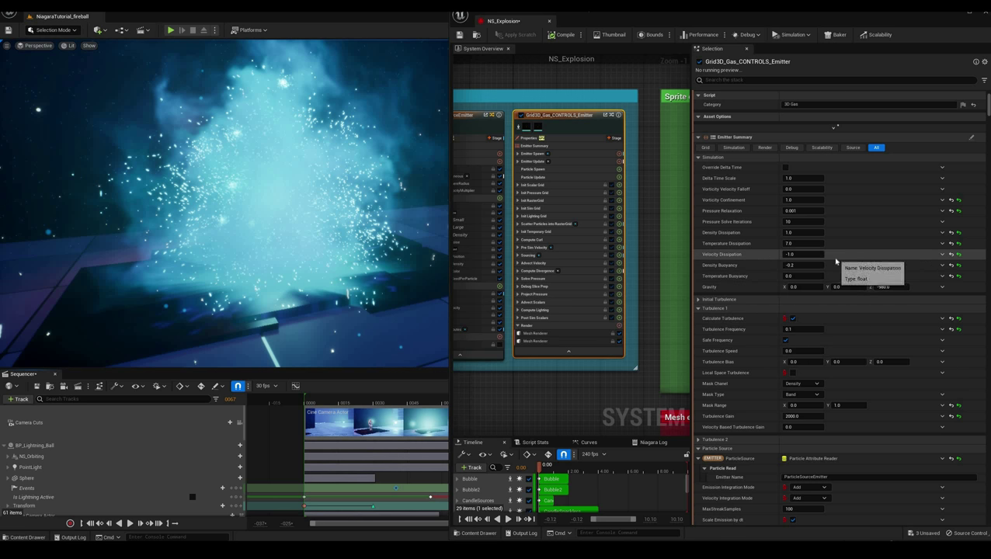
# Check the gas emitter's Initial Turbulence and Turbulence 2 groups, collapse both, and play the sequence onward to watch the smoke.
pyautogui.scroll(-1, 746, 264)
pyautogui.scroll(-1, 700, 261)
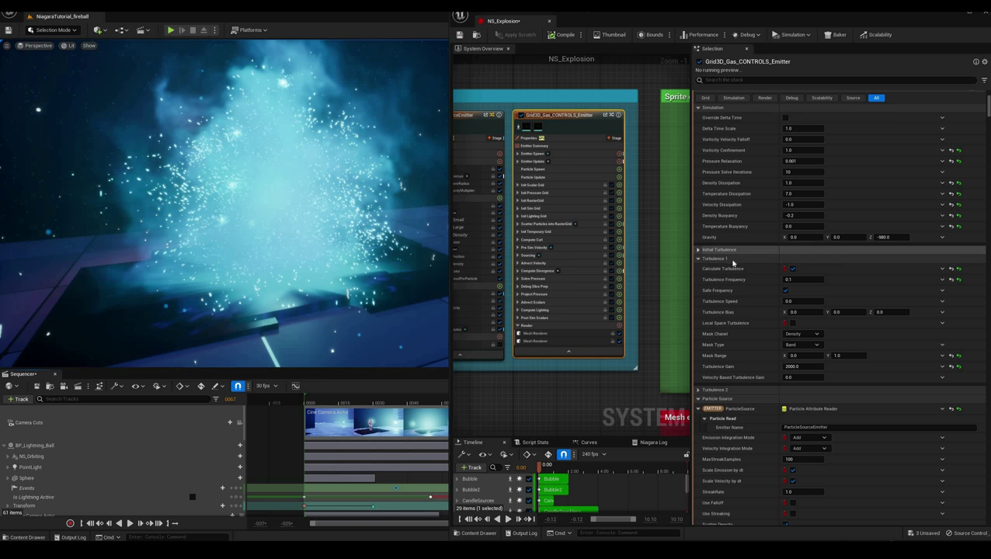
pyautogui.click(698, 250)
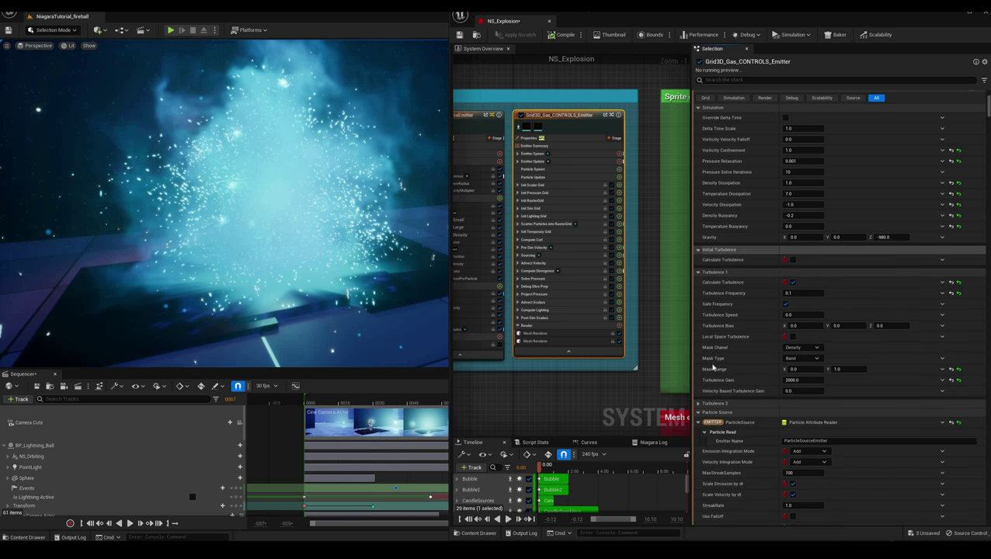
pyautogui.click(698, 250)
pyautogui.click(699, 389)
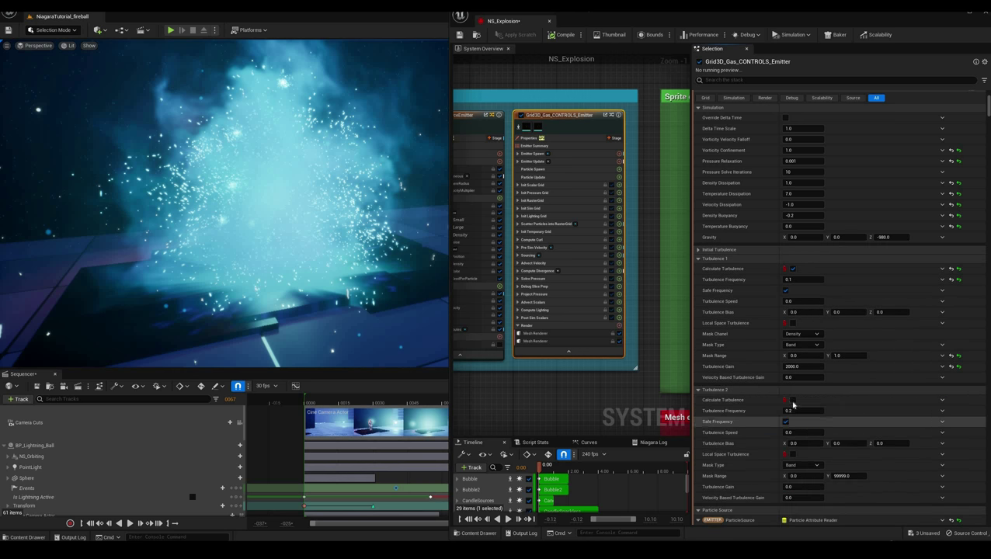
pyautogui.click(699, 389)
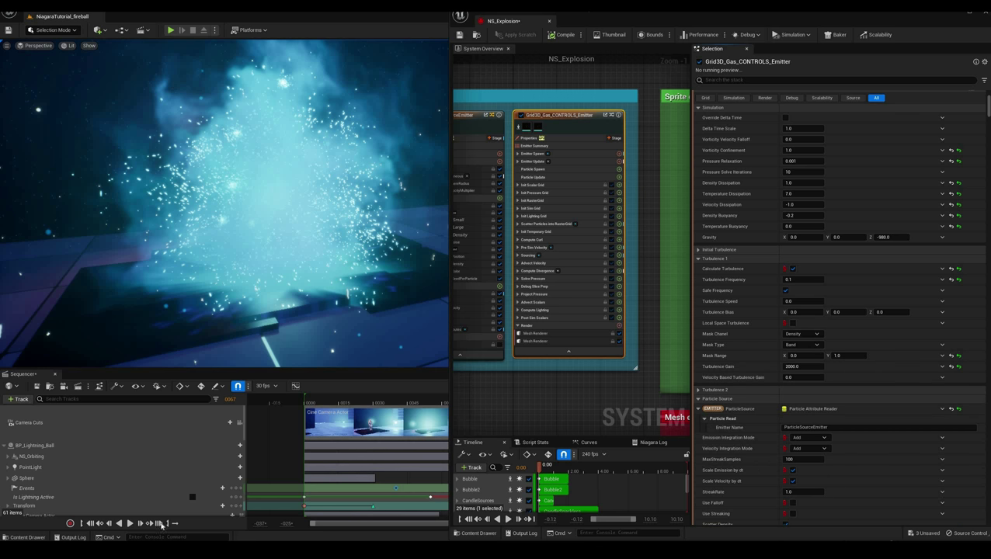
pyautogui.click(129, 523)
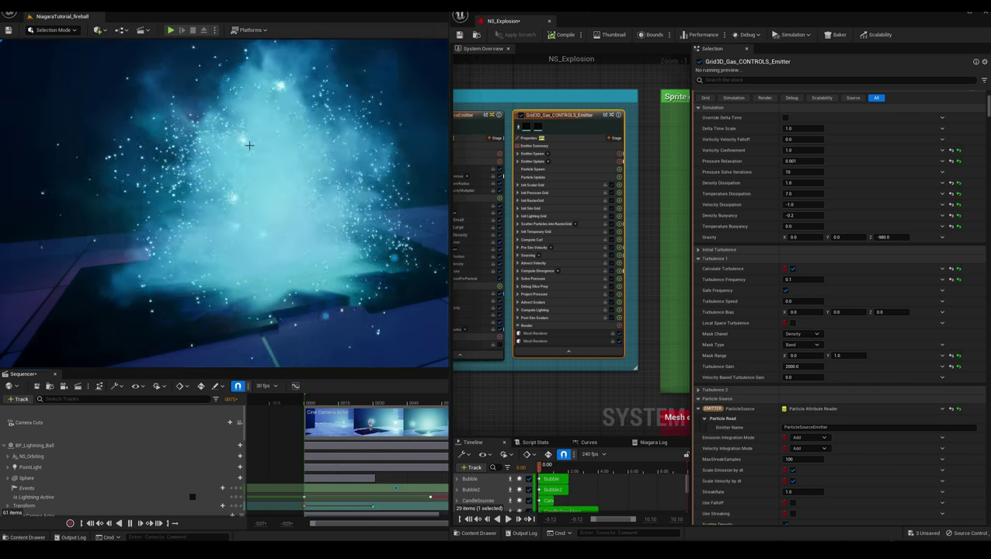
pyautogui.click(130, 523)
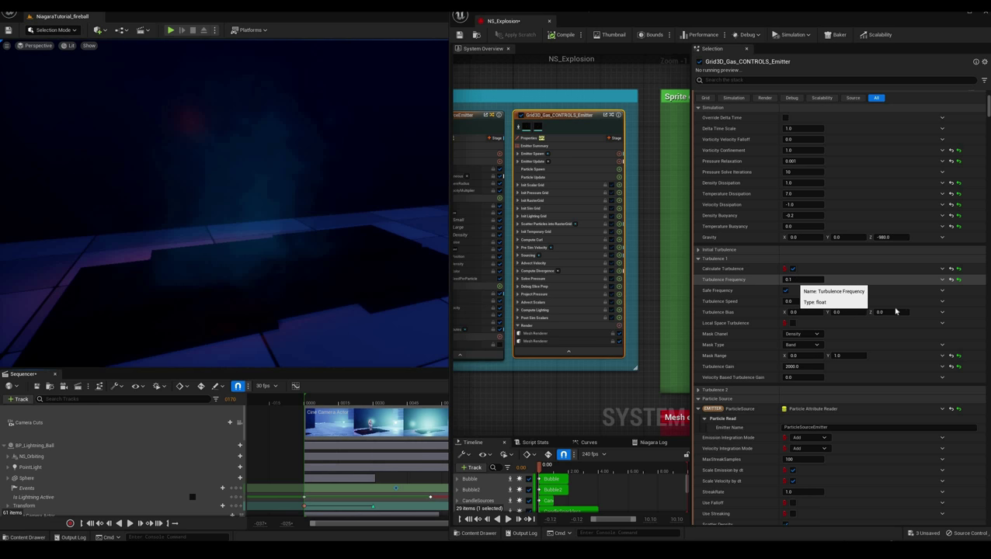
# Examine the gas emitter's Turbulence 1, Particle Source, Grid and Collide Against settings.
pyautogui.scroll(-1, 839, 314)
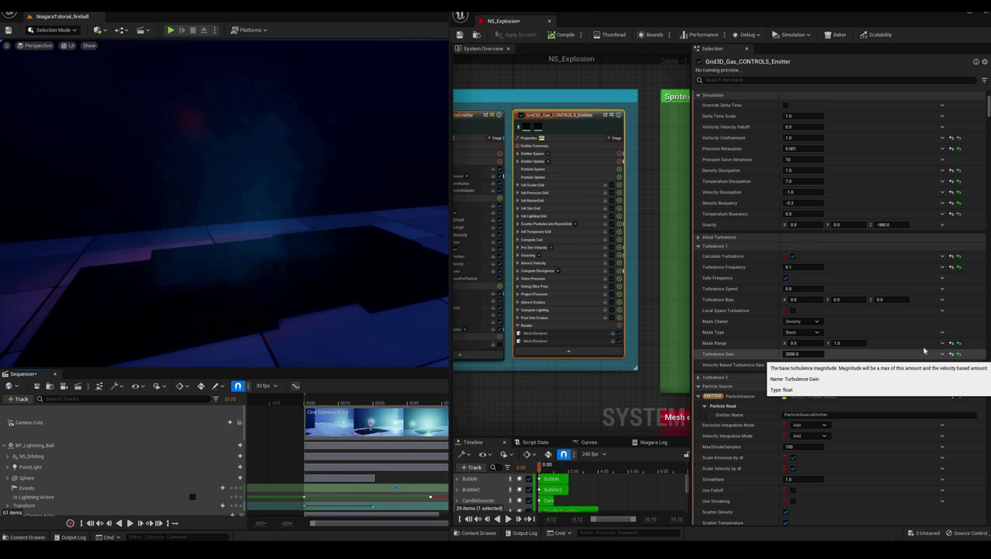
pyautogui.scroll(-3, 924, 351)
pyautogui.scroll(-5, 923, 349)
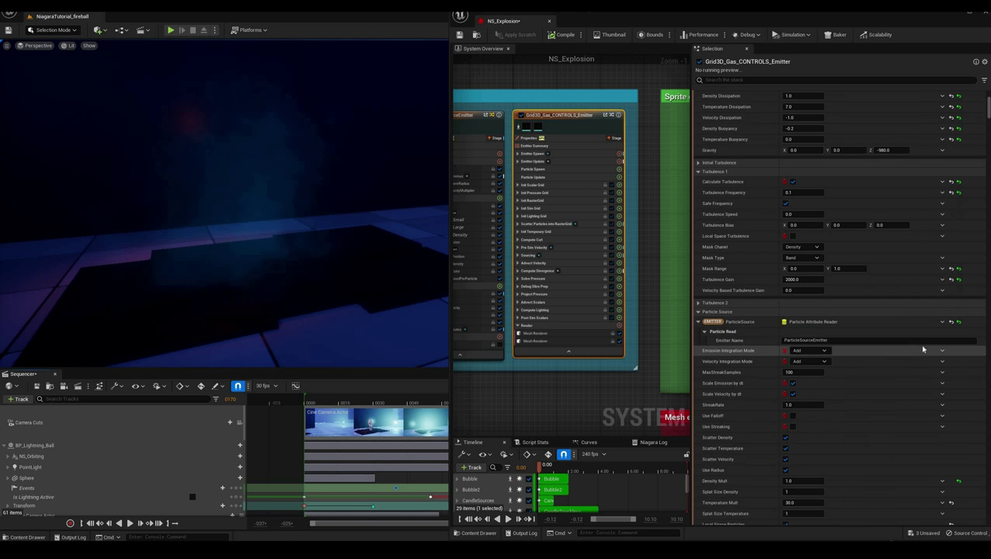
pyautogui.scroll(-3, 814, 270)
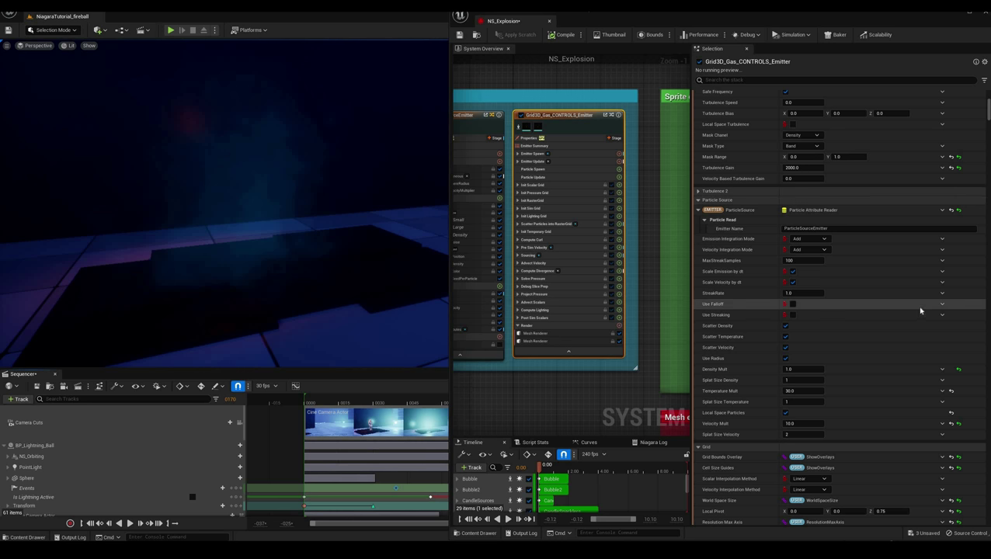
pyautogui.scroll(-2, 859, 309)
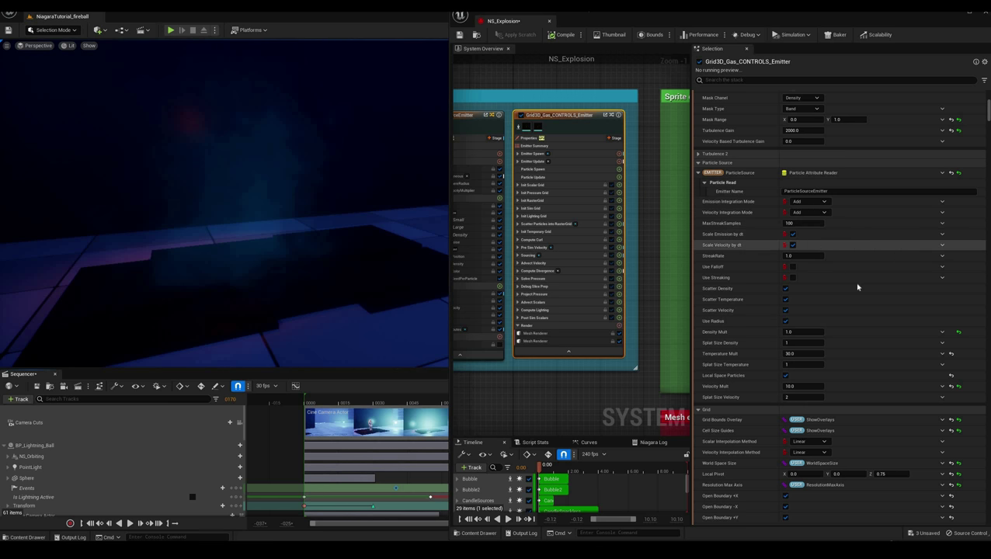
pyautogui.scroll(-3, 855, 296)
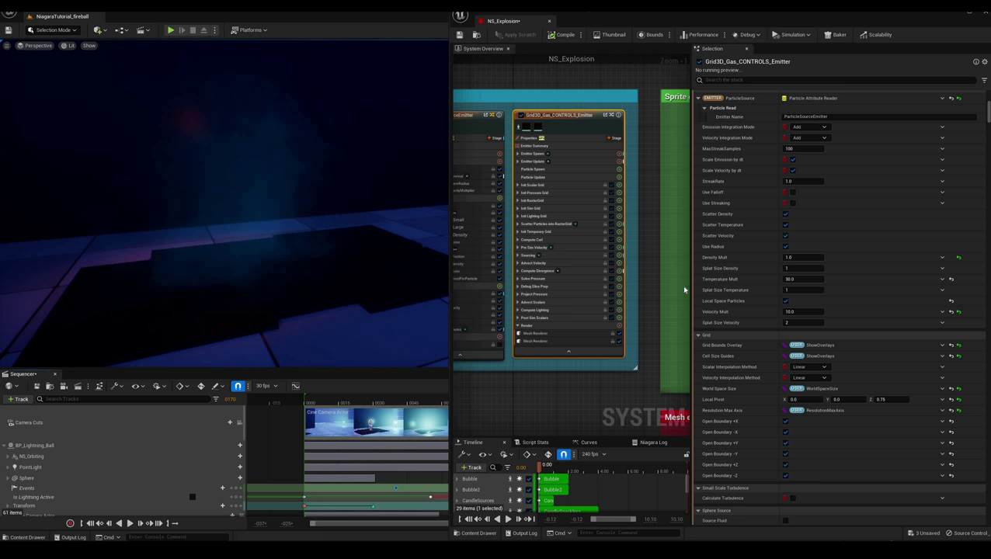
pyautogui.scroll(-1, 889, 268)
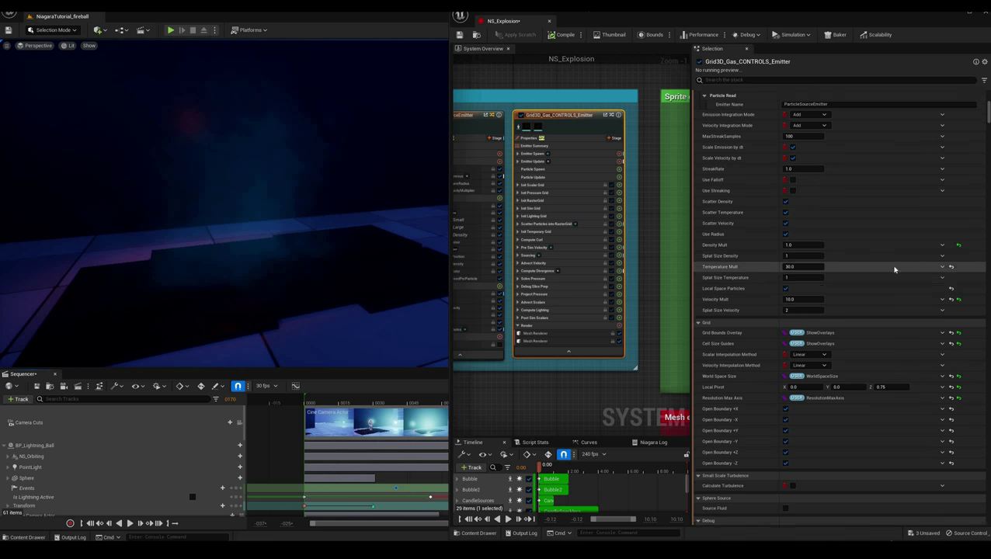
pyautogui.scroll(-2, 880, 238)
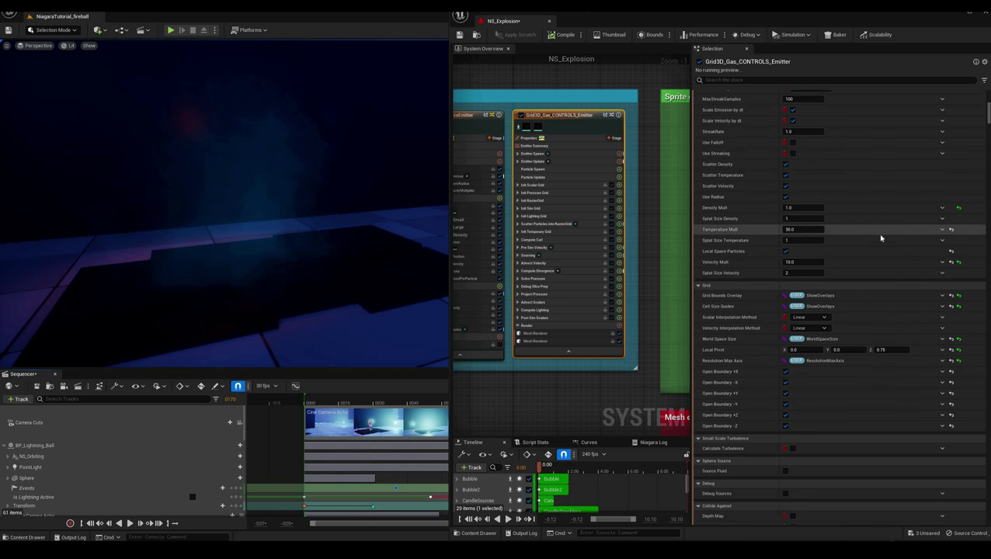
pyautogui.scroll(-3, 881, 239)
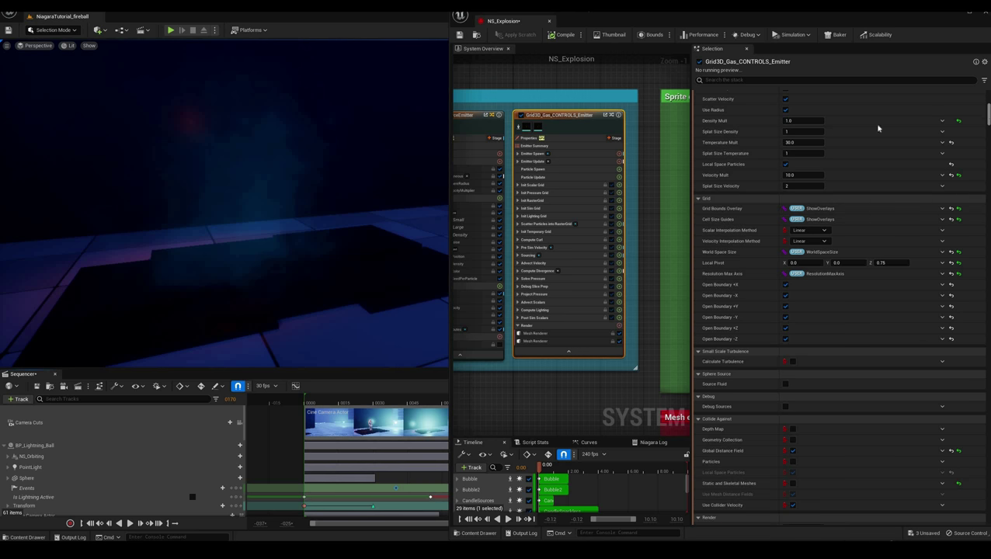
# Collapse the gas emitter's Grid, Small Scale Turbulence, Sphere Source, Debug and Collide Against groups.
pyautogui.scroll(-4, 878, 128)
pyautogui.click(698, 107)
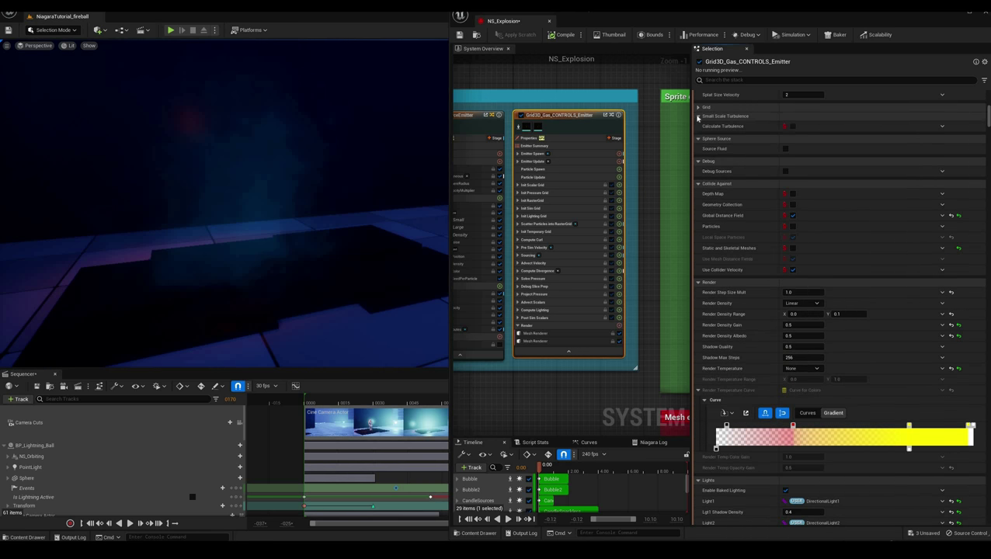
pyautogui.click(698, 117)
pyautogui.click(698, 126)
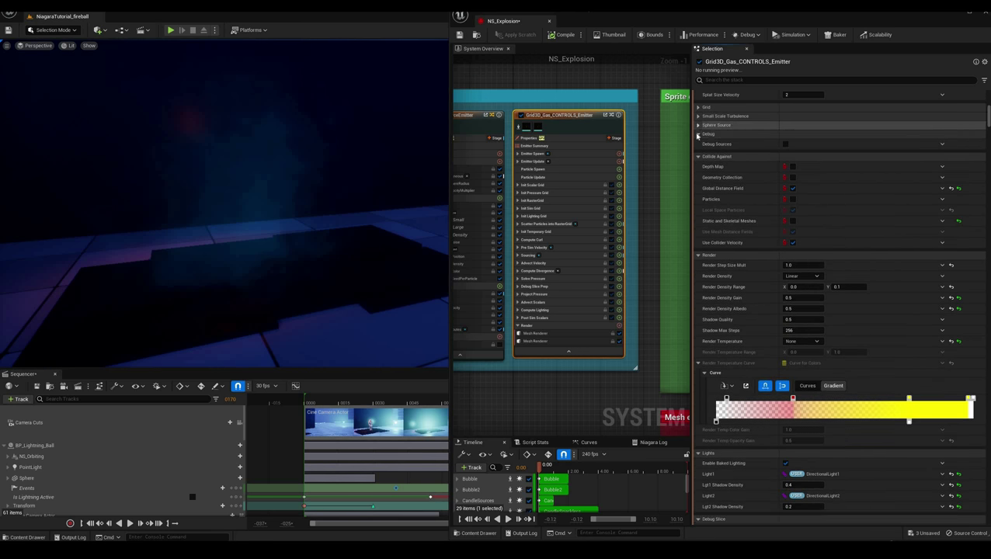
pyautogui.click(698, 135)
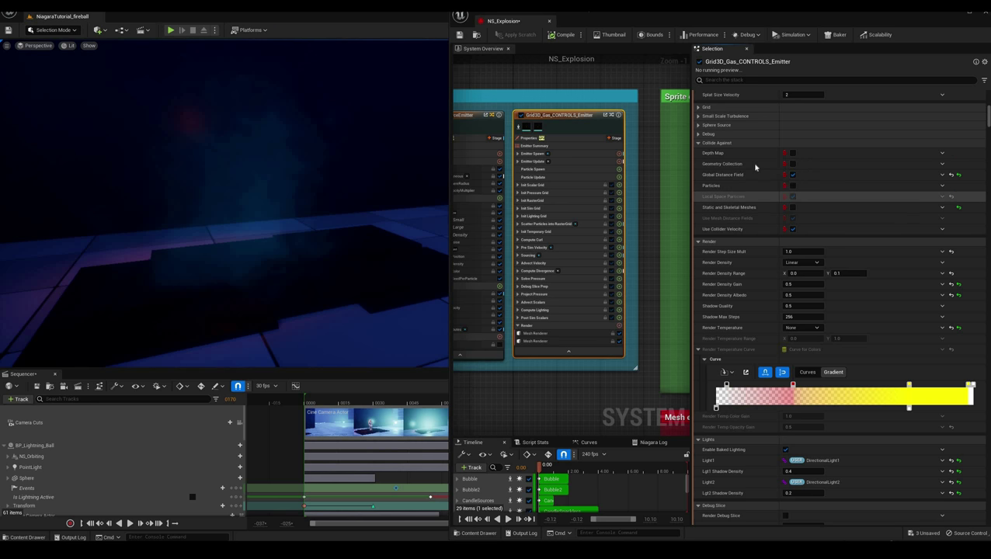
pyautogui.click(698, 143)
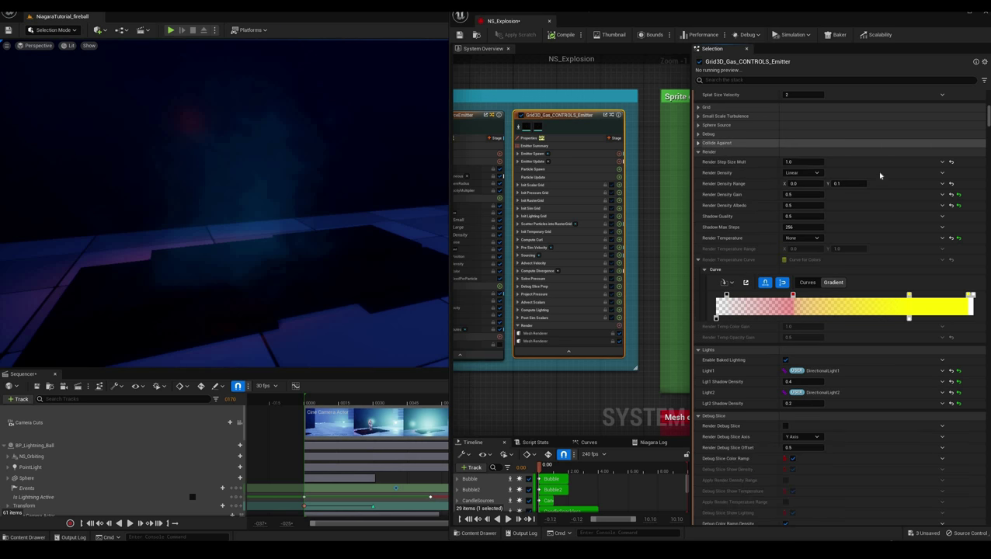
# Examine the gas emitter's Render and Lights settings, collapsing the Render Temperature Curve and the Debug Slice group.
pyautogui.click(698, 261)
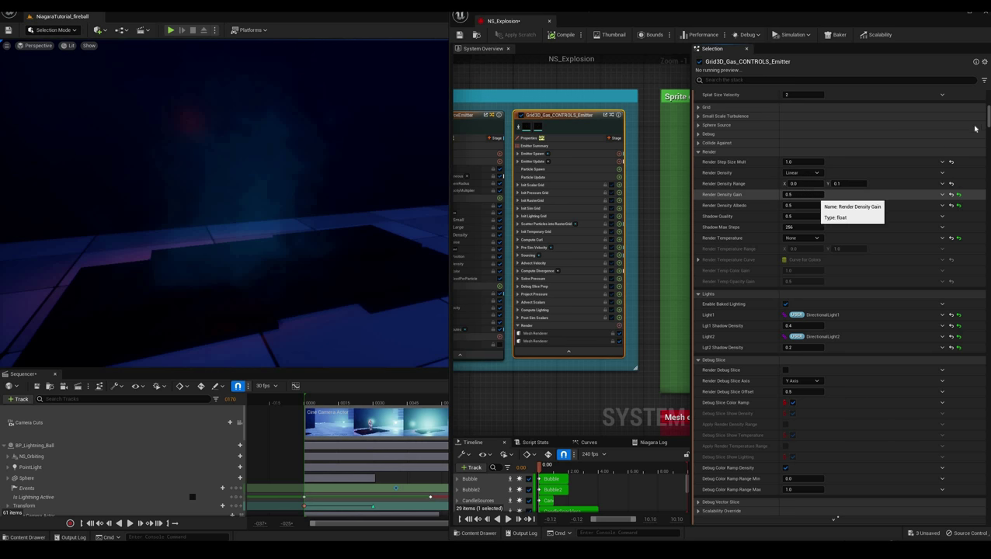
pyautogui.scroll(-1, 988, 116)
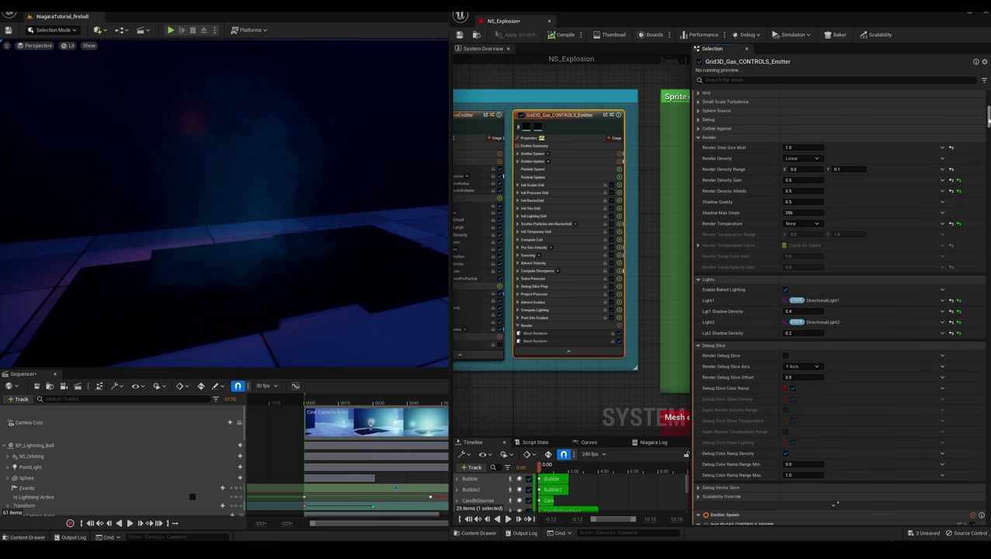
pyautogui.scroll(-4, 988, 120)
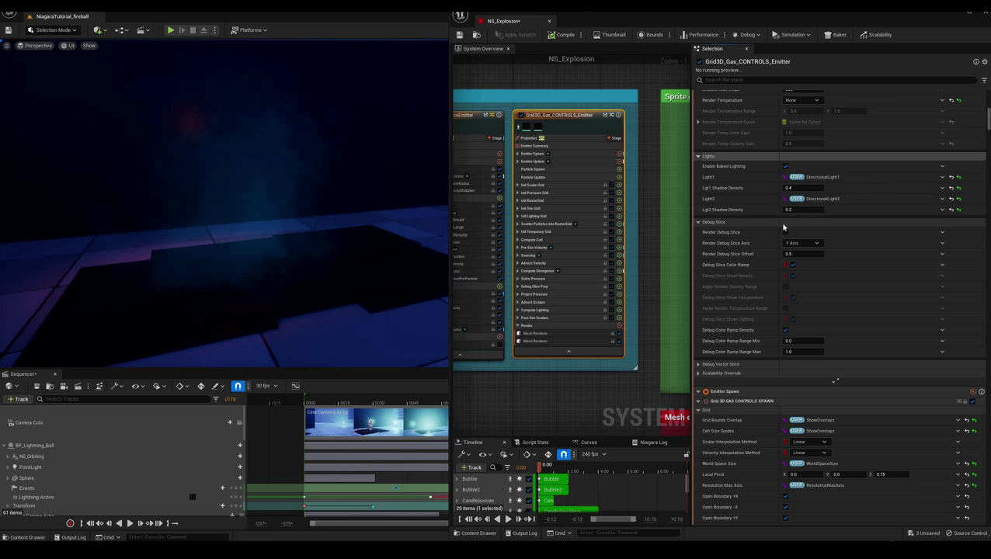
pyautogui.click(703, 222)
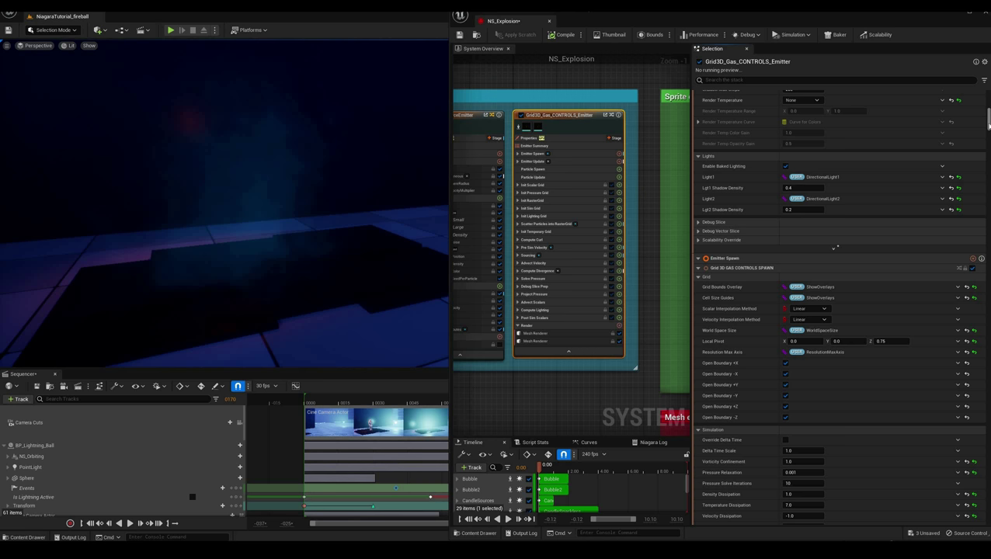
# Skim the gas emitter's Emitter Spawn and grid setup modules, ending back at its Emitter Properties and Emitter Summary.
pyautogui.moveTo(988, 122); pyautogui.dragTo(989, 133)
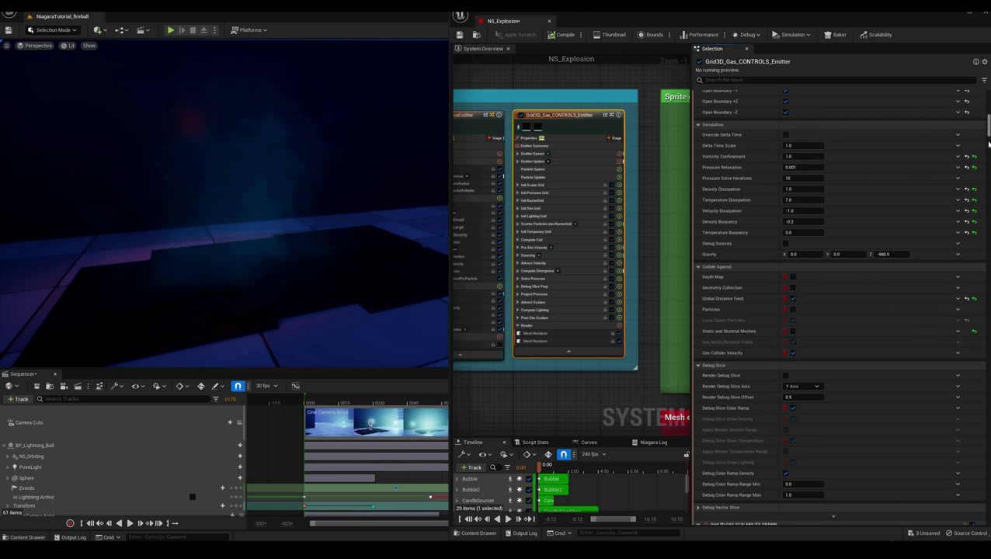
pyautogui.moveTo(988, 142); pyautogui.dragTo(983, 179)
pyautogui.scroll(-5, 982, 180)
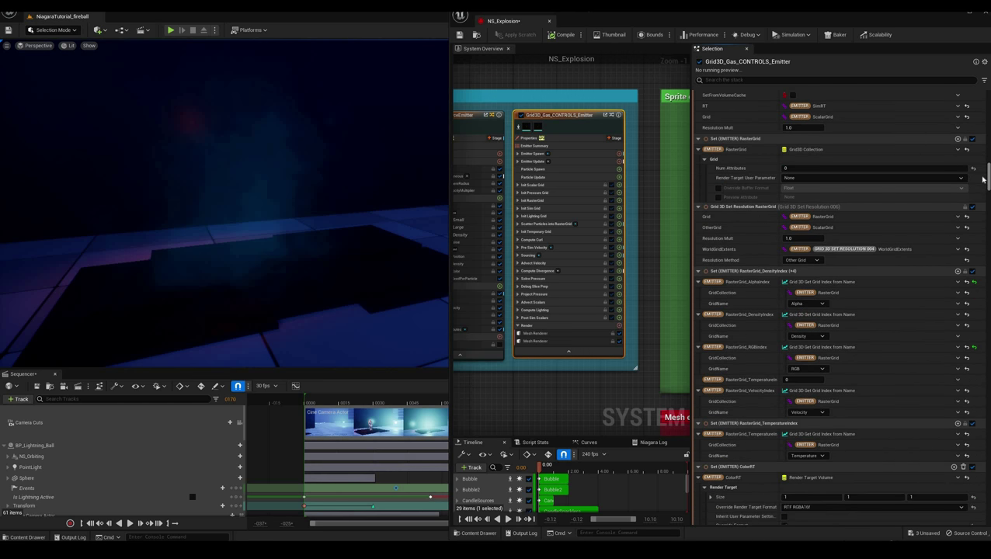
pyautogui.moveTo(983, 190); pyautogui.dragTo(984, 201)
pyautogui.scroll(10, 873, 139)
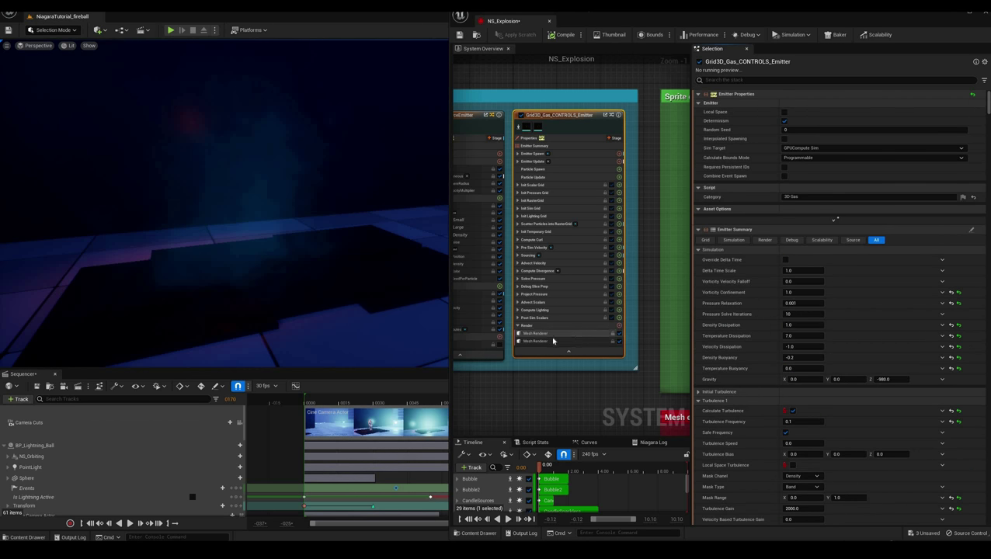
# Replay the level sequence from frame -6, and save and close the NS_Explosion system.
pyautogui.click(292, 398)
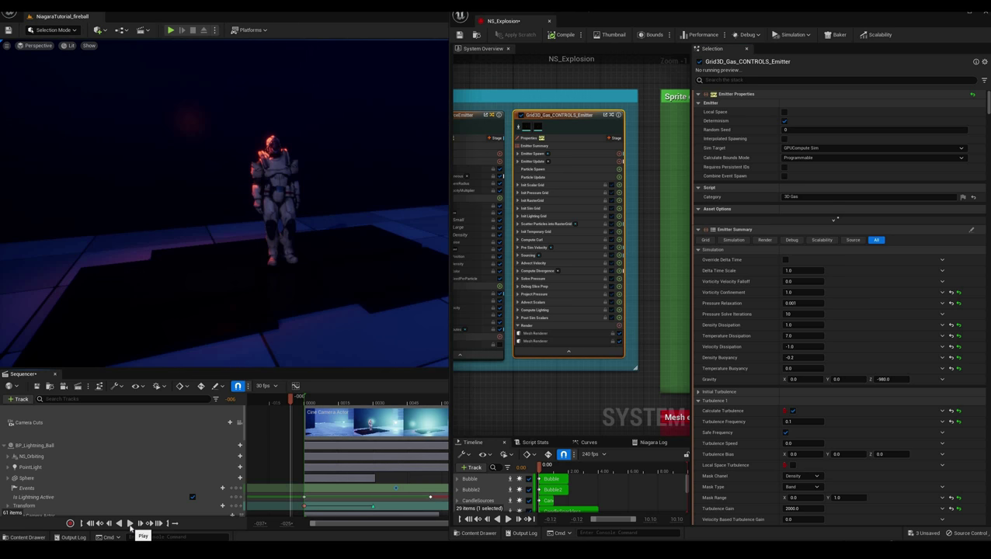
pyautogui.click(130, 524)
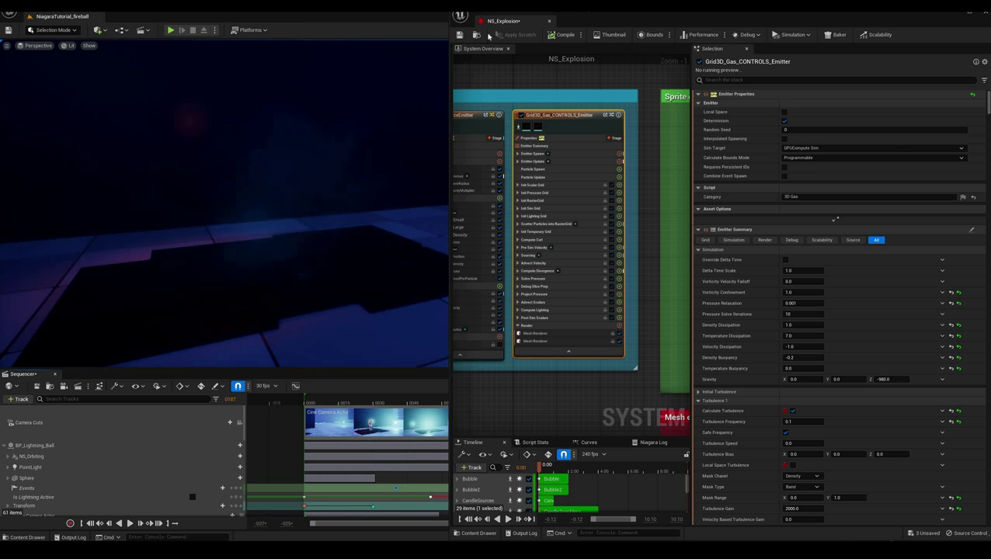
pyautogui.click(550, 23)
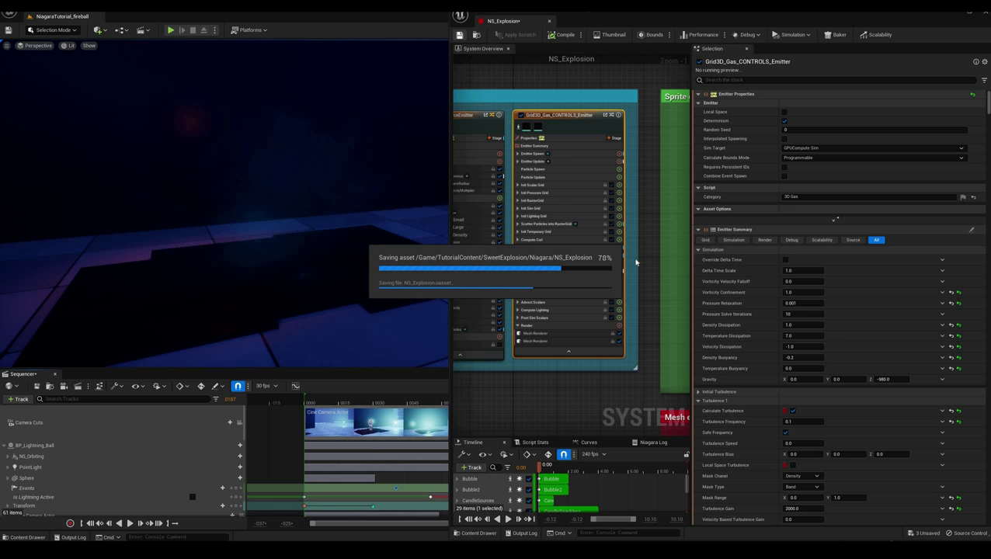
pyautogui.click(549, 21)
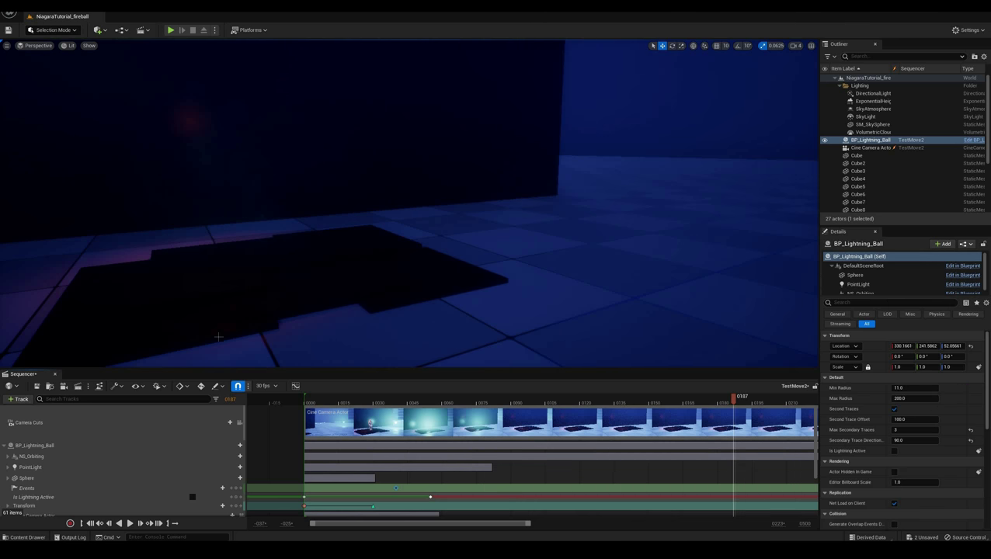
# Preview the explosion by running and stopping the level, and inspect it in the viewport at sequence frame 40.
pyautogui.click(170, 30)
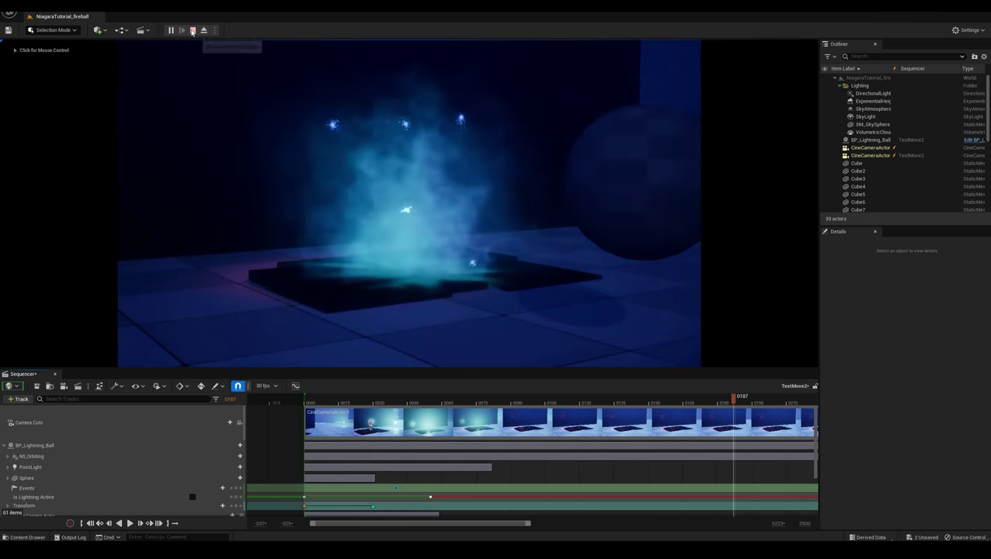
pyautogui.click(191, 30)
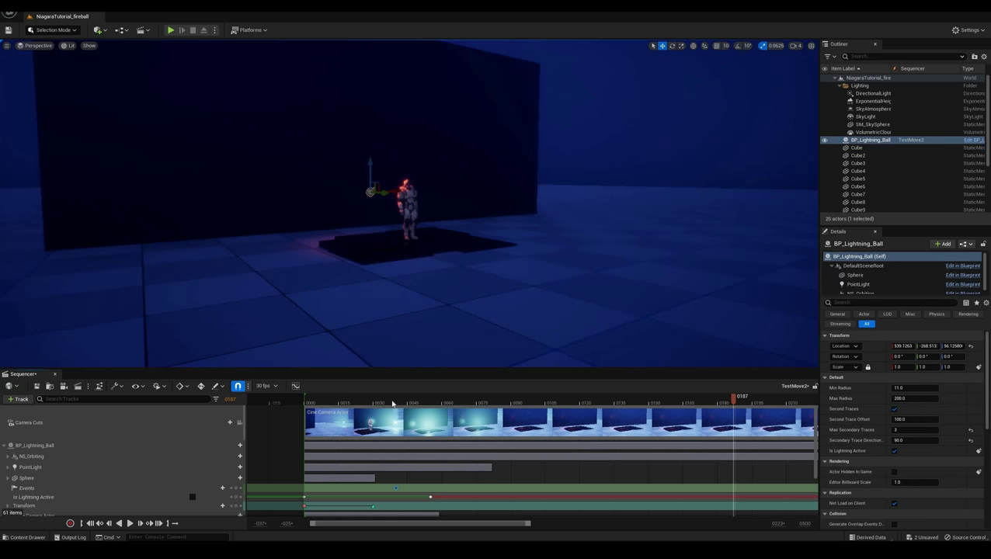
pyautogui.click(392, 403)
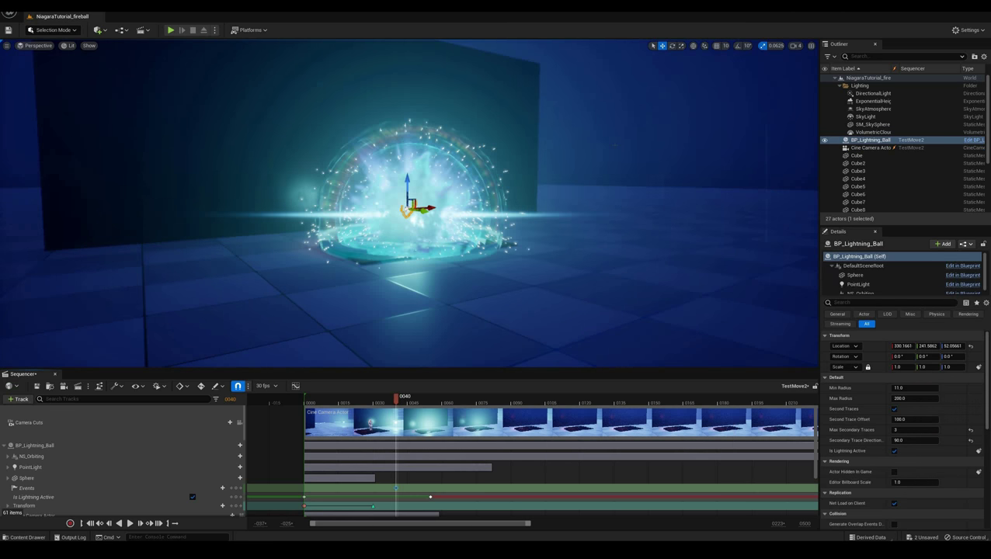
pyautogui.click(622, 140)
pyautogui.moveTo(621, 140)
pyautogui.mouseDown(button='right')
pyautogui.moveTo(652, 140)
pyautogui.moveTo(621, 132)
pyautogui.moveTo(625, 155)
pyautogui.moveTo(606, 154)
pyautogui.moveTo(592, 135)
pyautogui.moveTo(615, 133)
pyautogui.moveTo(591, 134)
pyautogui.moveTo(614, 155)
pyautogui.mouseUp(button='right')
pyautogui.press('w')
pyautogui.press('w')
pyautogui.press('s')
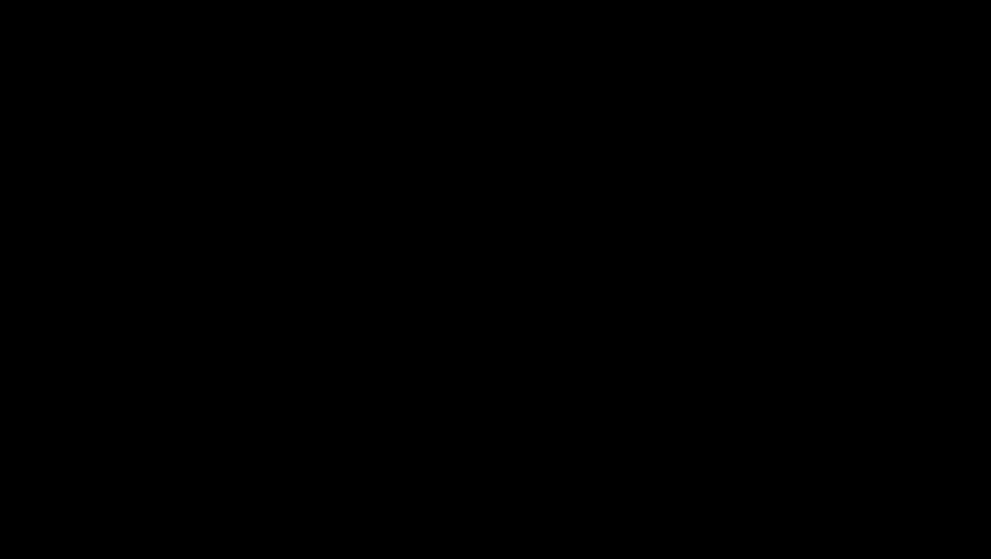